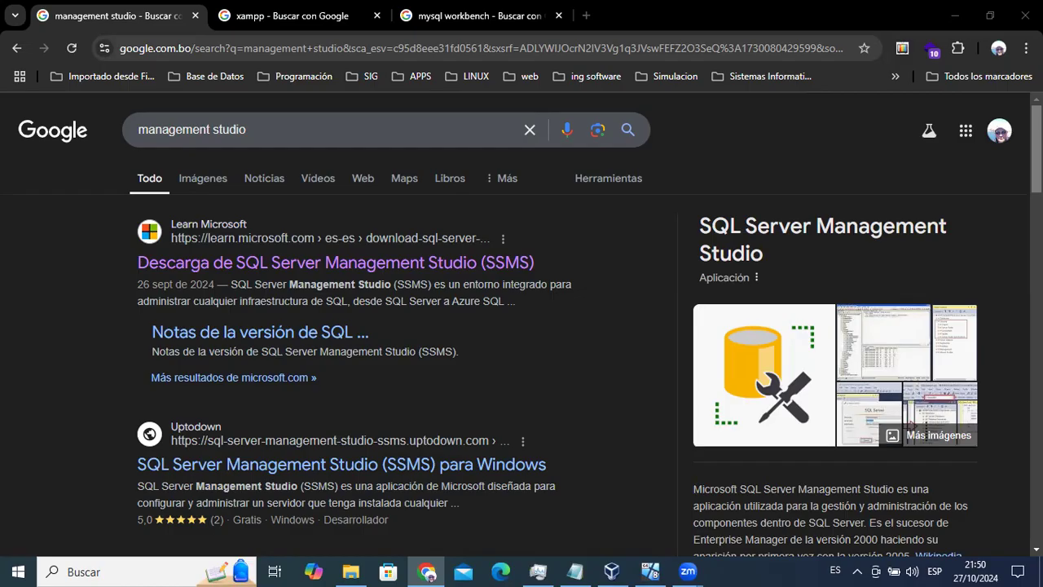
Open the Microsoft Learn 'Descarga de SQL Server Management Studio (SSMS)' page from the Google results.
{"action": "scroll", "coordinate": [522, 326], "scroll_direction": "down", "scroll_amount": 2}
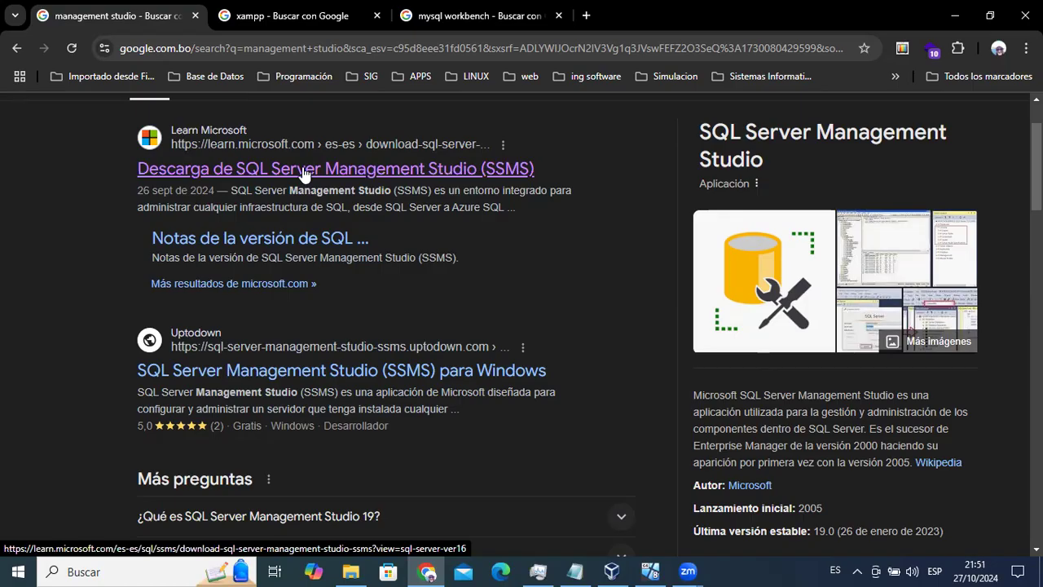
{"action": "left_click", "coordinate": [303, 171]}
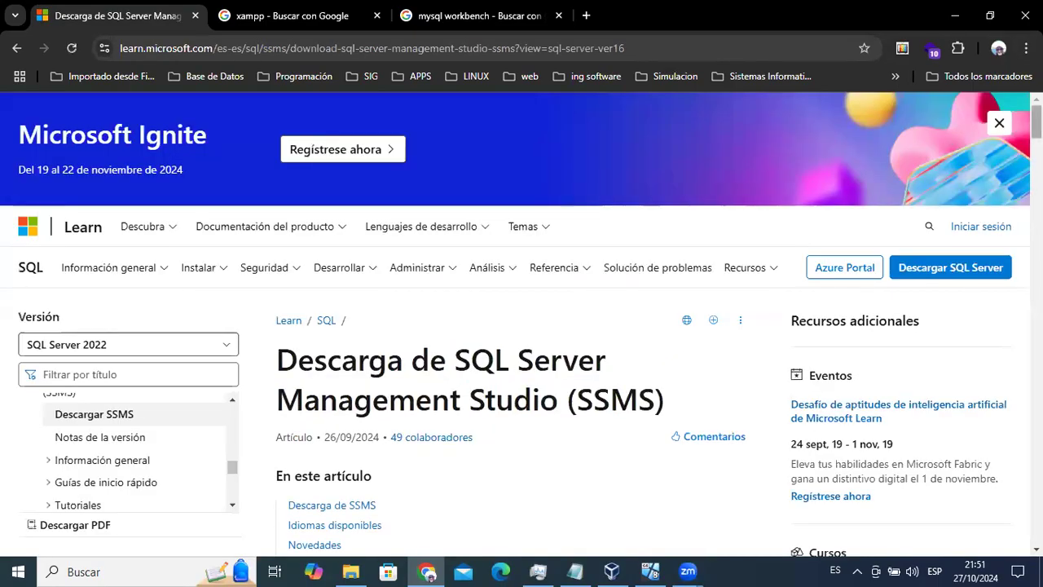
Read through the SSMS requirements article and start downloading SSMS 20.2.
{"action": "scroll", "coordinate": [522, 326], "scroll_direction": "down", "scroll_amount": 10}
{"action": "scroll", "coordinate": [515, 326], "scroll_direction": "down", "scroll_amount": 20}
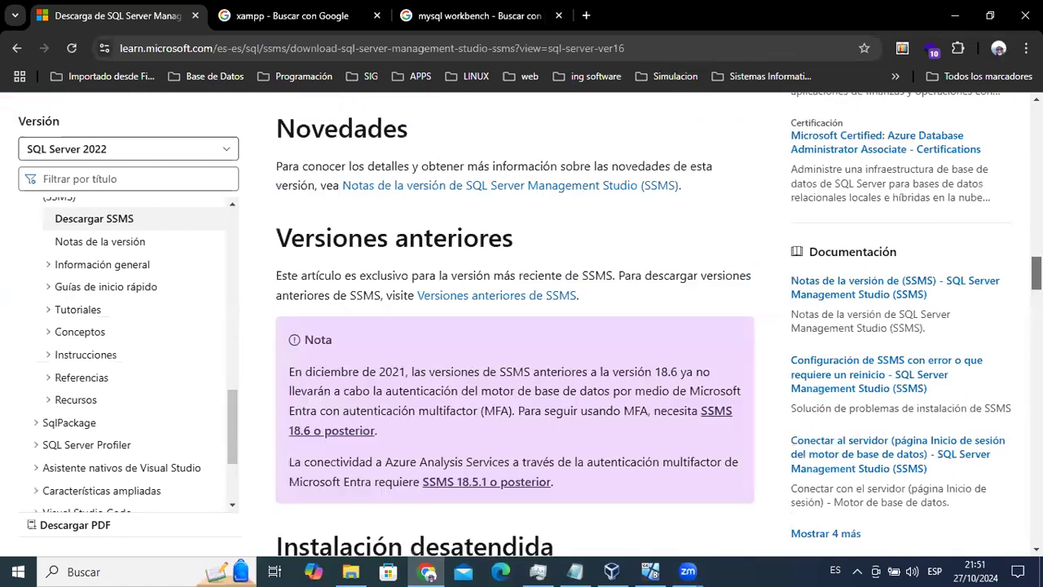
{"action": "scroll", "coordinate": [515, 326], "scroll_direction": "down", "scroll_amount": 5}
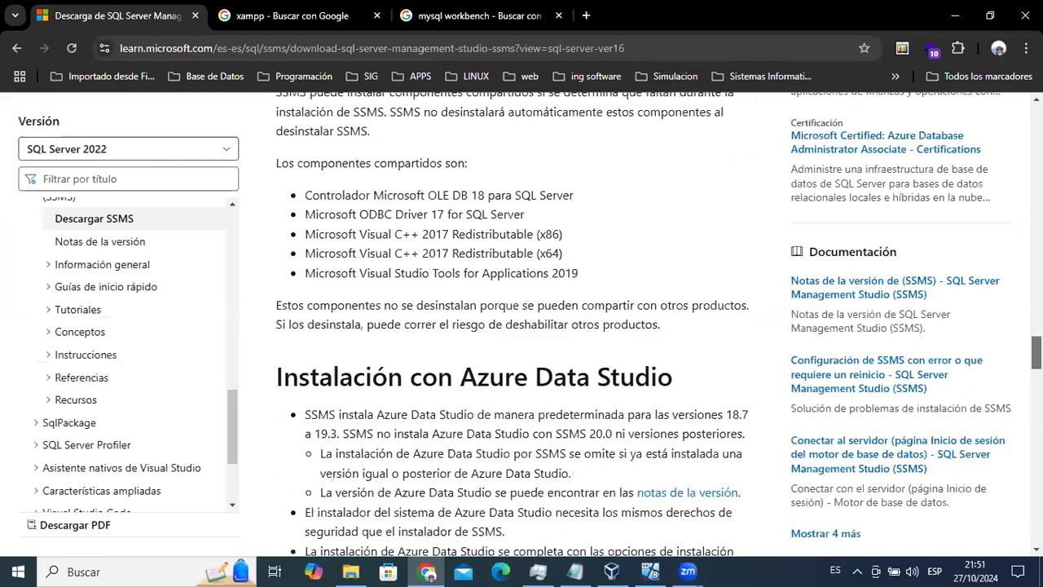
{"action": "scroll", "coordinate": [352, 537], "scroll_direction": "down", "scroll_amount": 9}
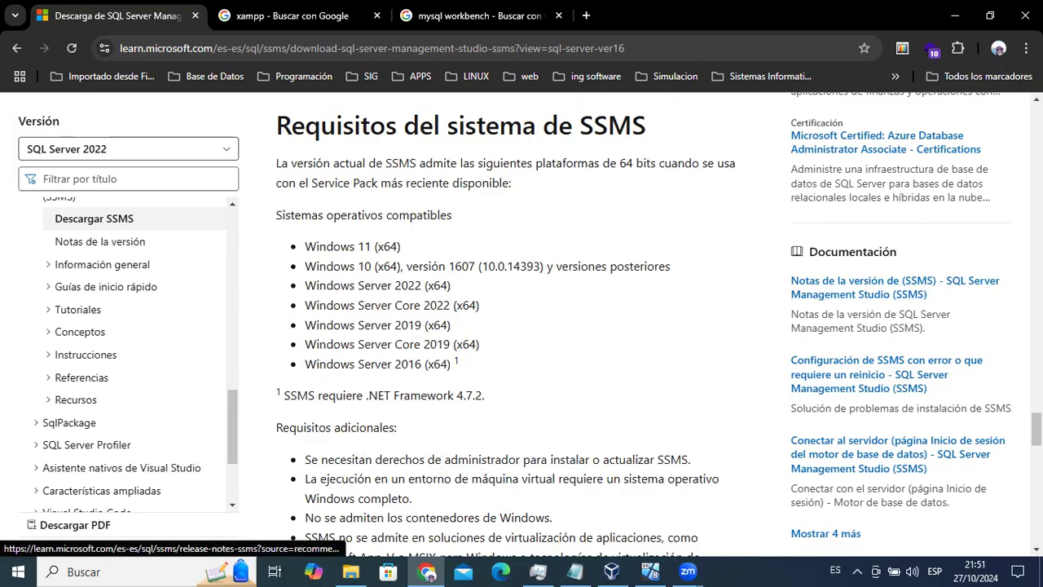
{"action": "scroll", "coordinate": [533, 361], "scroll_direction": "down", "scroll_amount": 6}
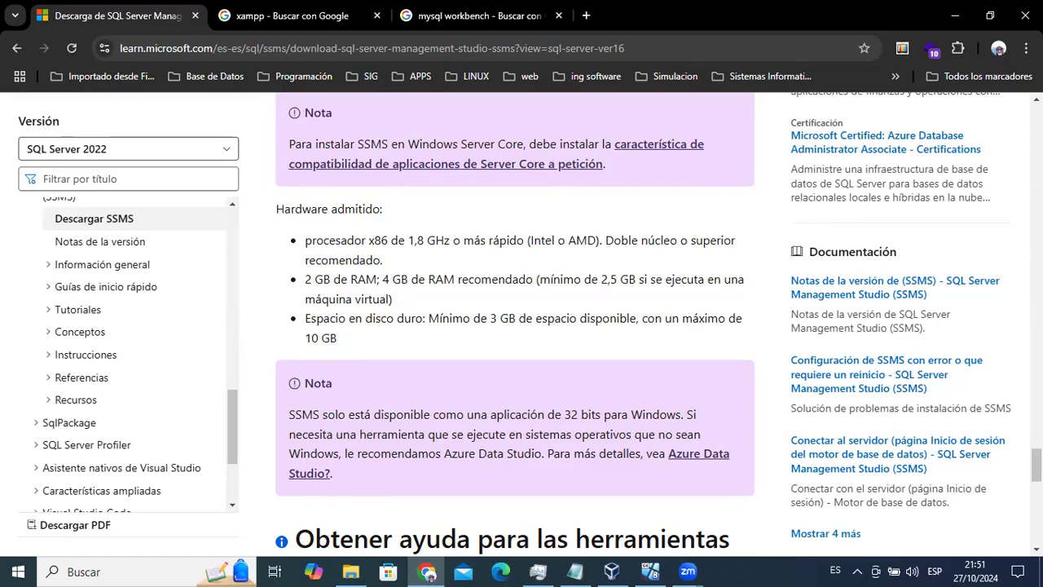
{"action": "scroll", "coordinate": [515, 326], "scroll_direction": "up", "scroll_amount": 20}
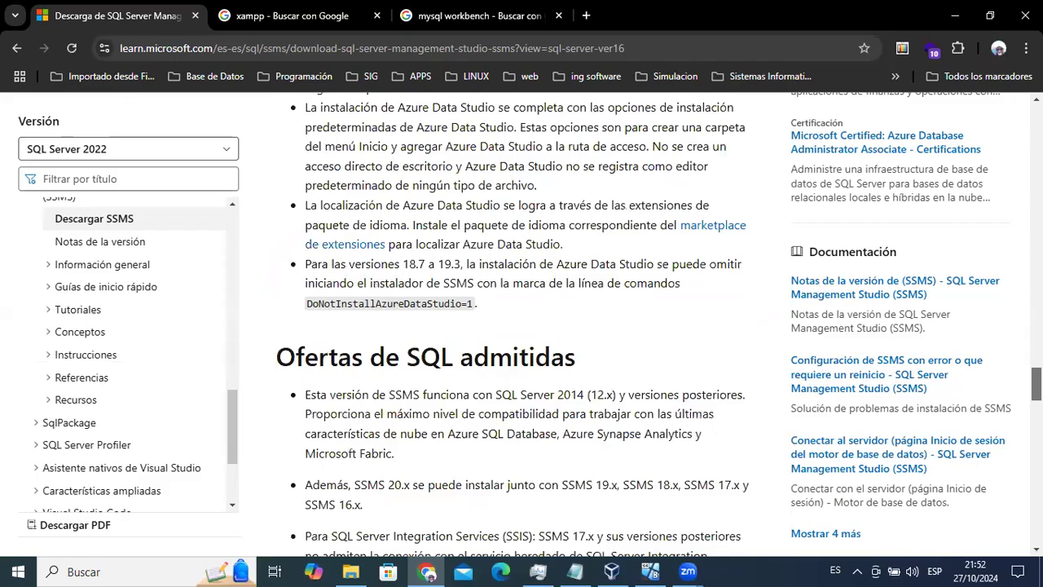
{"action": "scroll", "coordinate": [515, 326], "scroll_direction": "up", "scroll_amount": 15}
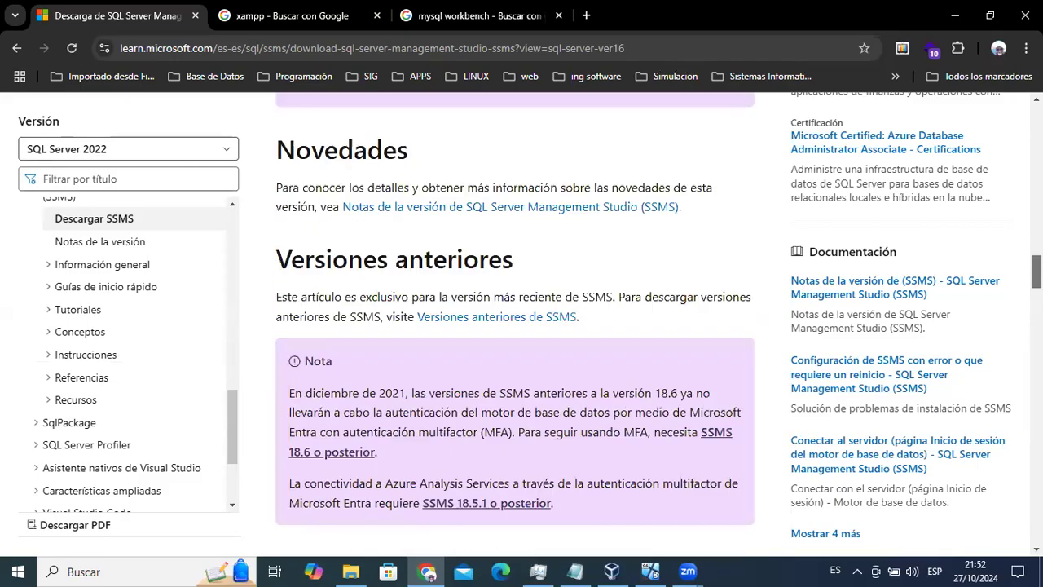
{"action": "scroll", "coordinate": [515, 326], "scroll_direction": "up", "scroll_amount": 15}
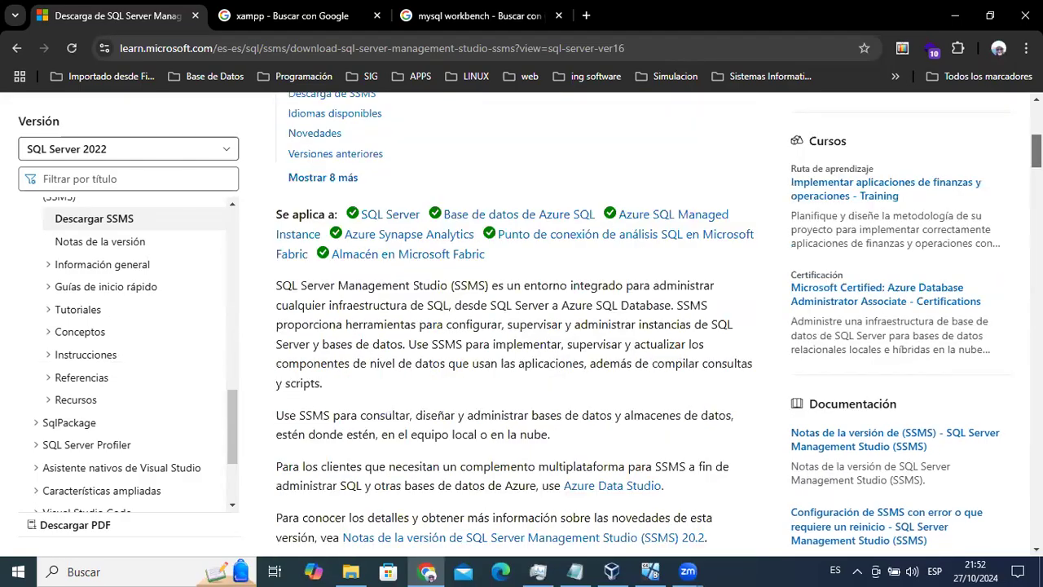
{"action": "scroll", "coordinate": [515, 326], "scroll_direction": "down", "scroll_amount": 8}
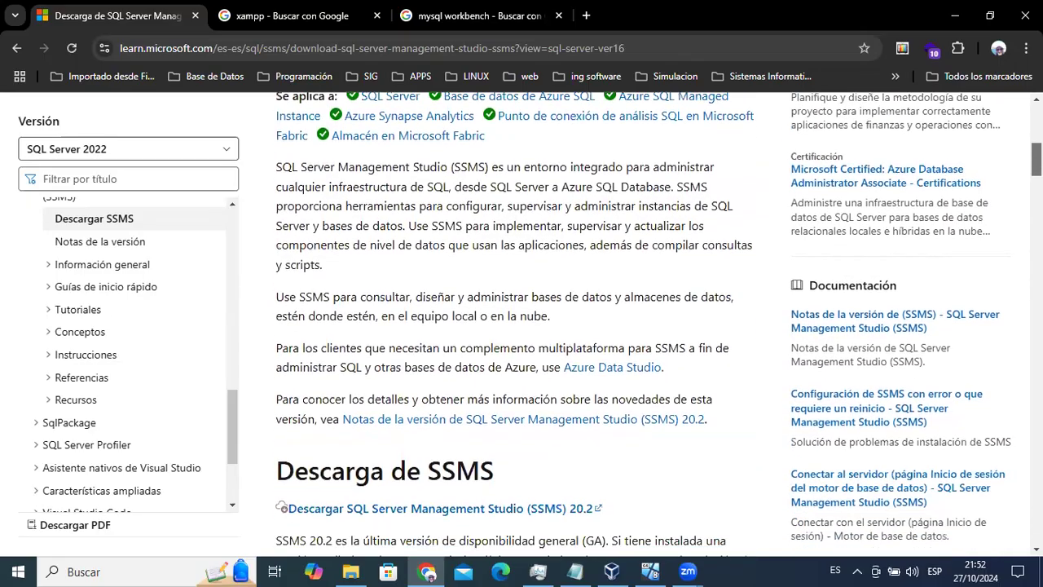
{"action": "scroll", "coordinate": [516, 326], "scroll_direction": "down", "scroll_amount": 4}
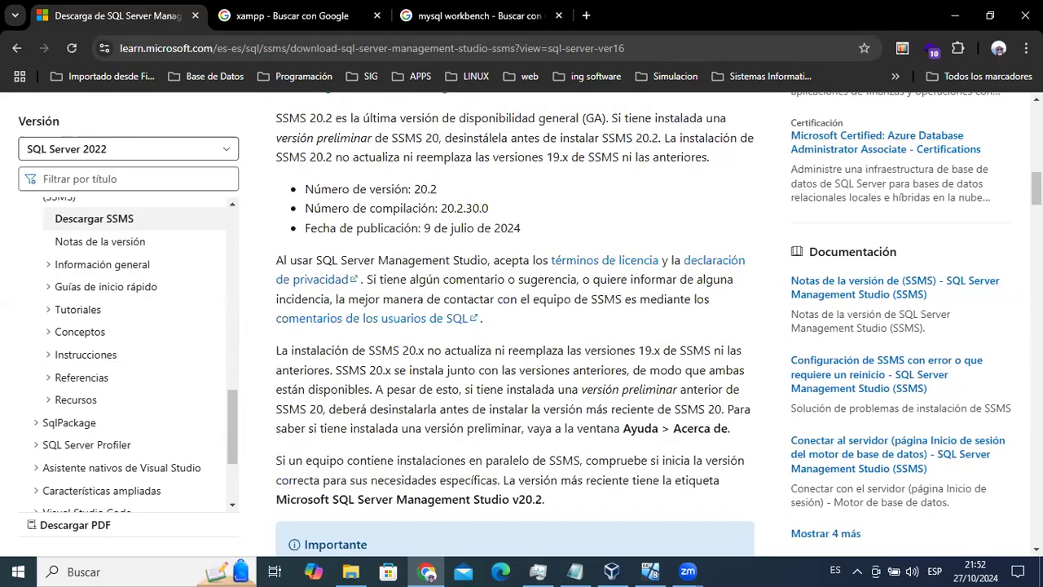
{"action": "scroll", "coordinate": [515, 326], "scroll_direction": "up", "scroll_amount": 3}
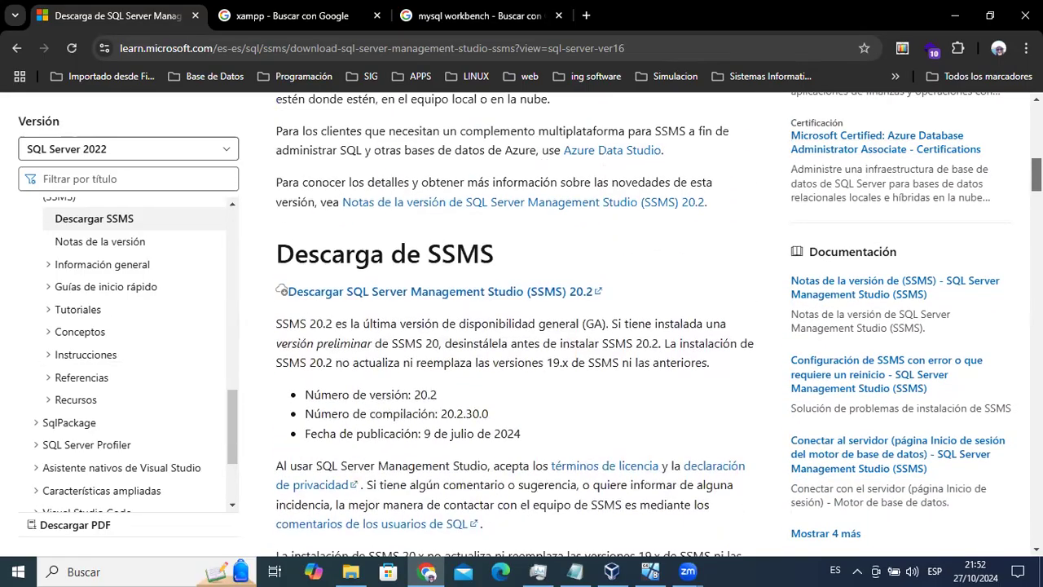
{"action": "left_click", "coordinate": [462, 292]}
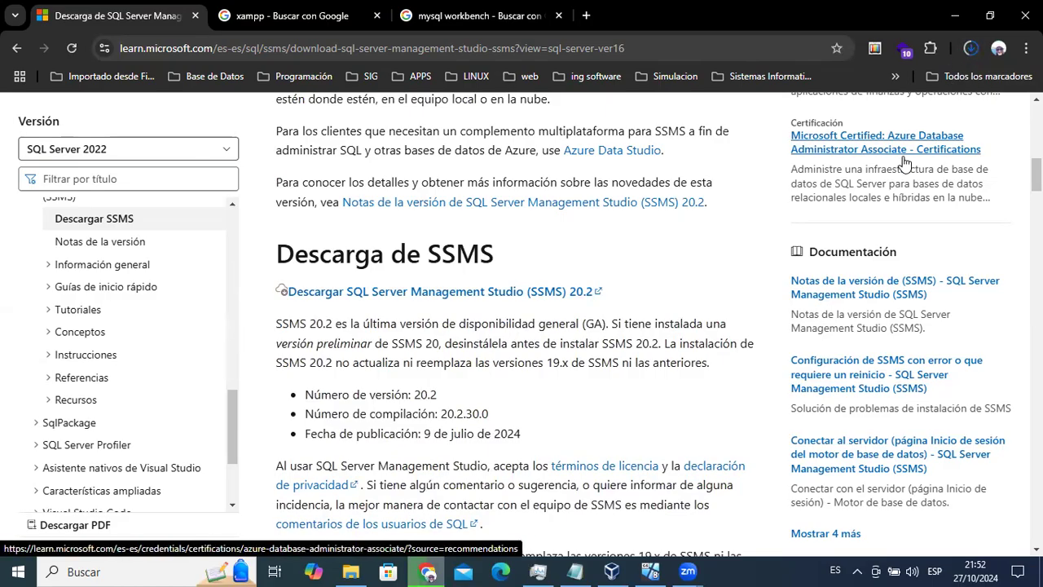
Minimize Chrome while the SSMS 20.2 installer keeps downloading.
{"action": "left_click", "coordinate": [955, 15]}
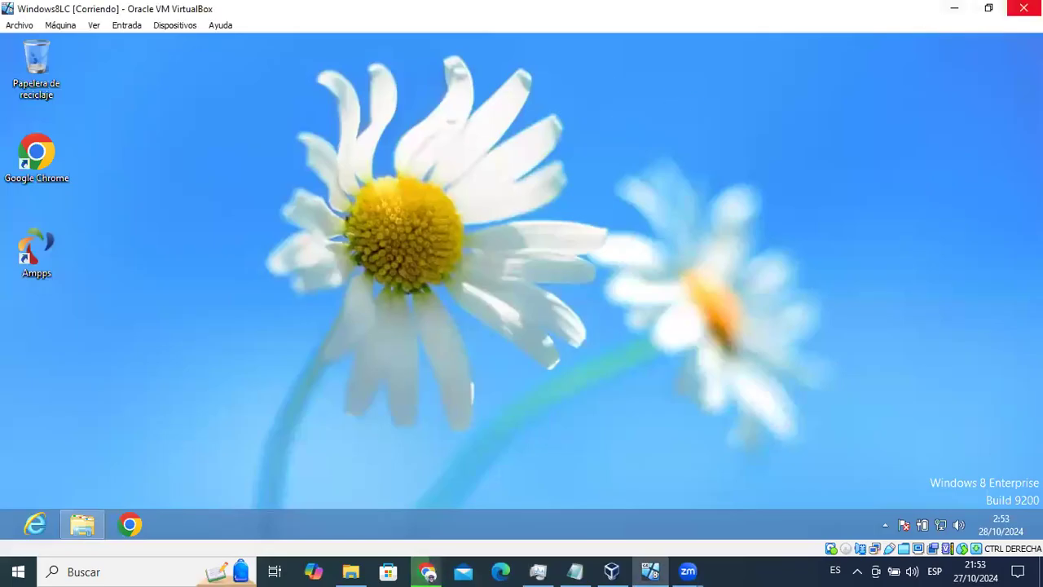
Minimize the Windows 8 VM window and restore Chrome on the SSMS download page.
{"action": "left_click", "coordinate": [954, 8]}
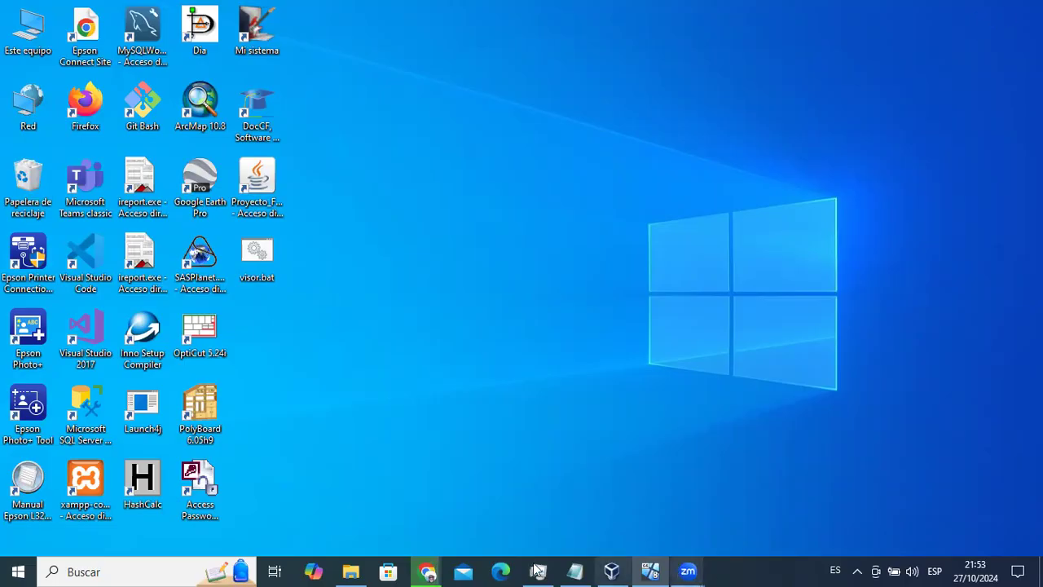
{"action": "left_click", "coordinate": [428, 572]}
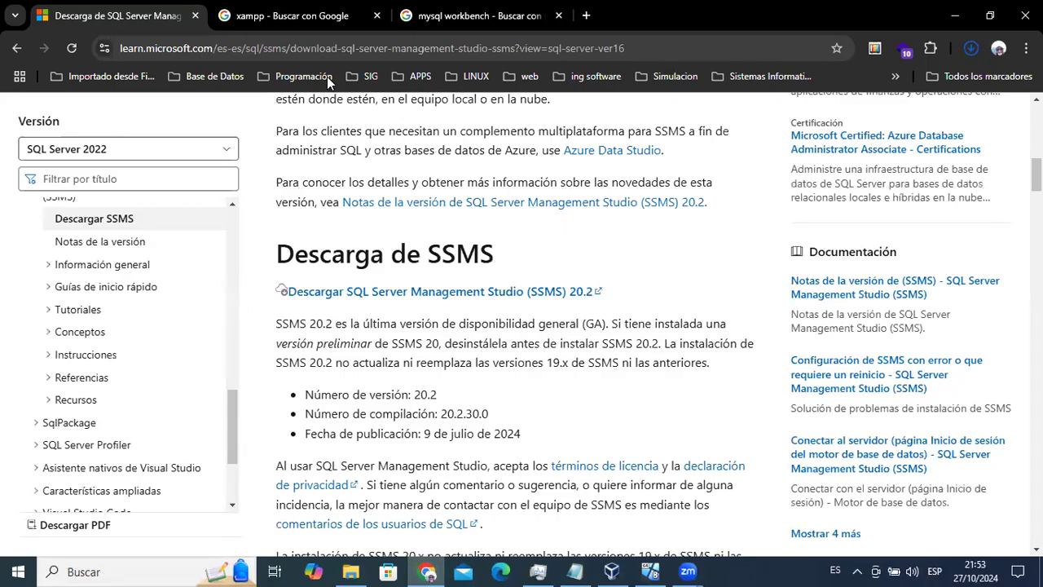
From the xampp search results, go to Apache Friends' XAMPP download page.
{"action": "left_click", "coordinate": [326, 15]}
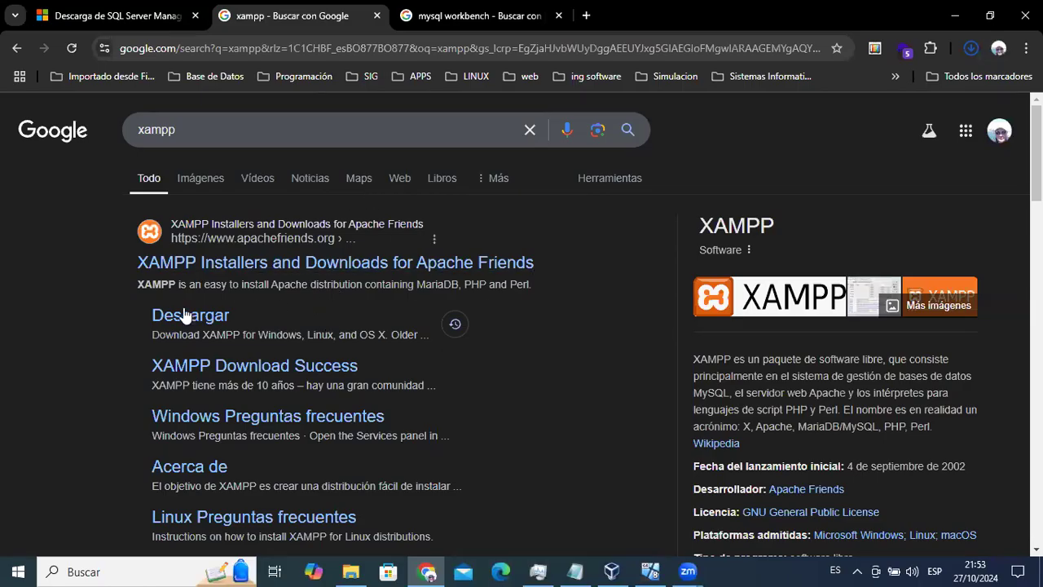
{"action": "left_click", "coordinate": [201, 323]}
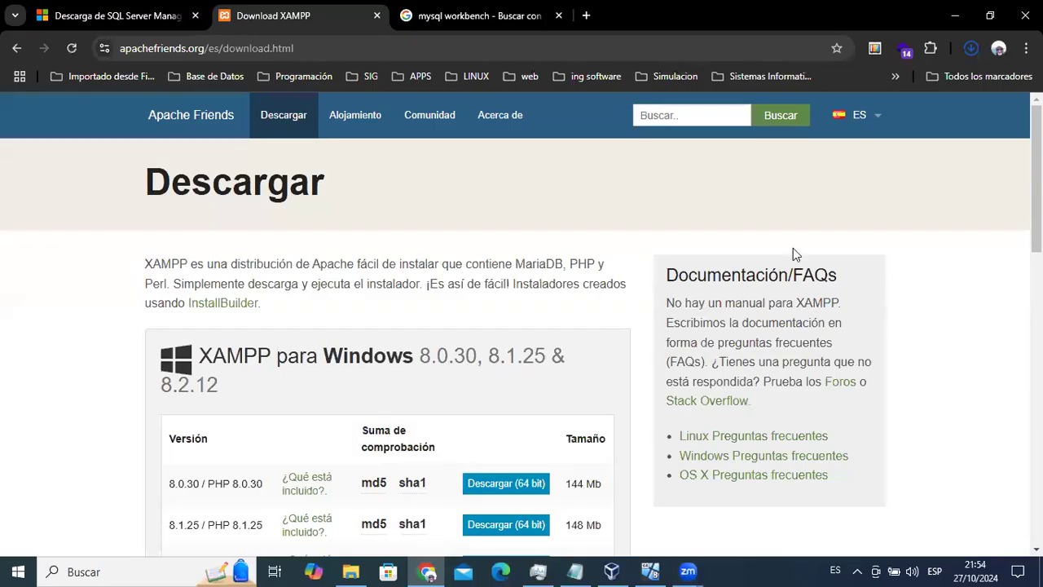
Download the 64-bit XAMPP 8.2.12 / PHP 8.2.12 installer for Windows.
{"action": "scroll", "coordinate": [417, 277], "scroll_direction": "down", "scroll_amount": 2}
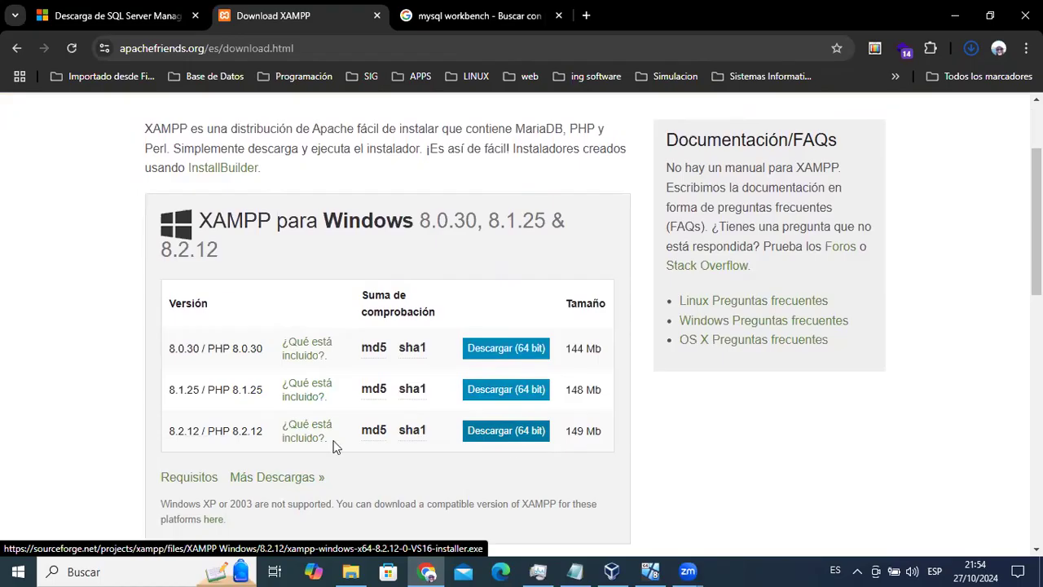
{"action": "left_click", "coordinate": [507, 431]}
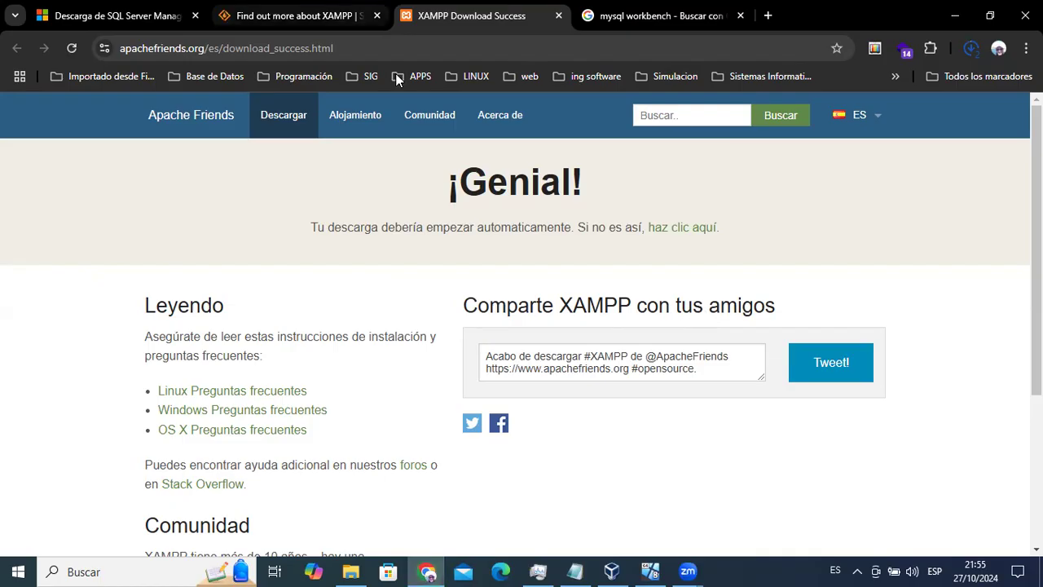
Verify the XAMPP (150 MB) and SSMS setup downloads finished, then return to the mysql workbench results.
{"action": "key", "text": "ctrl+shift+Tab"}
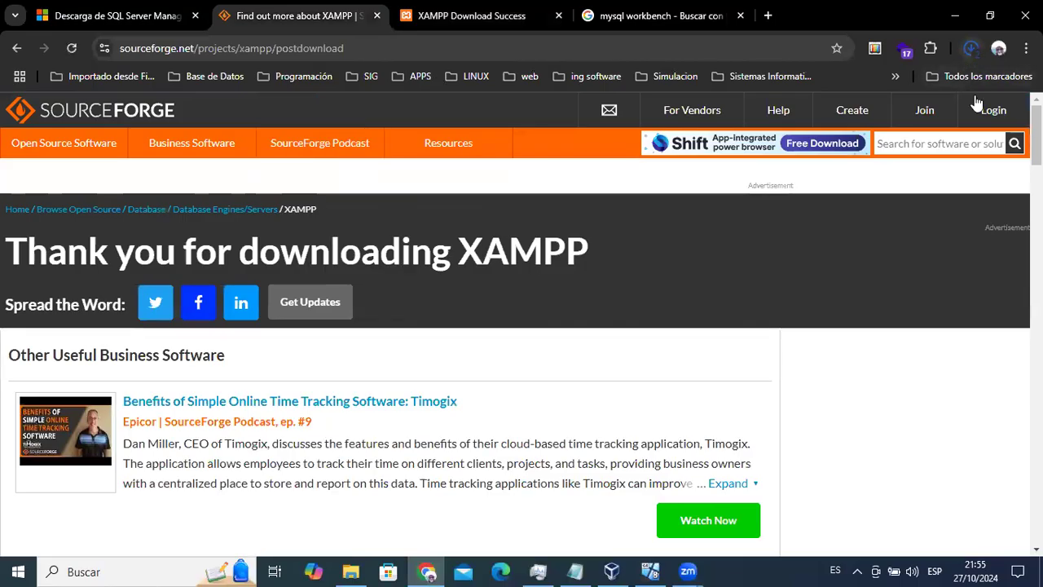
{"action": "left_click", "coordinate": [971, 48]}
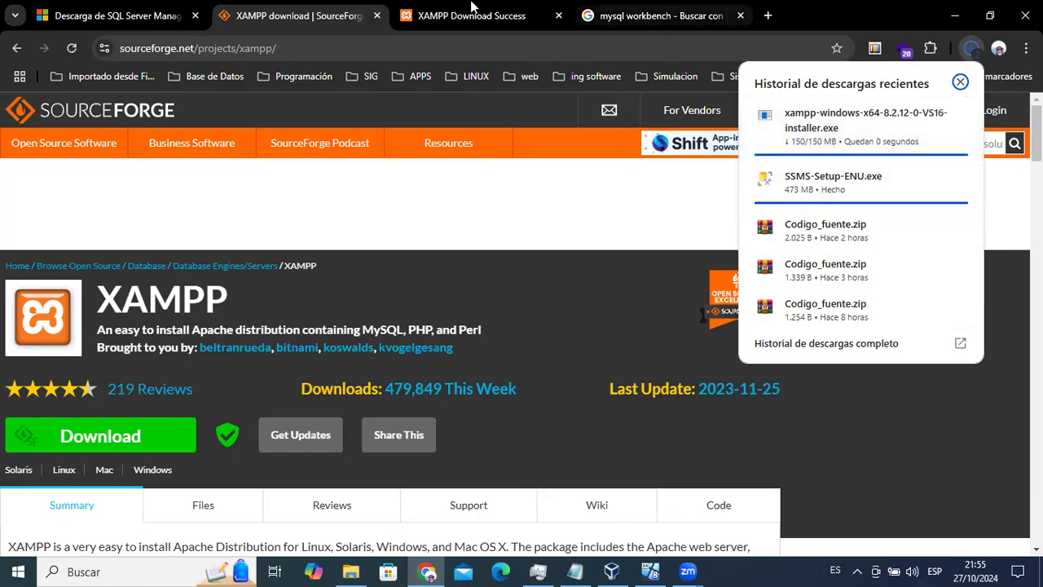
{"action": "key", "text": "ctrl+4"}
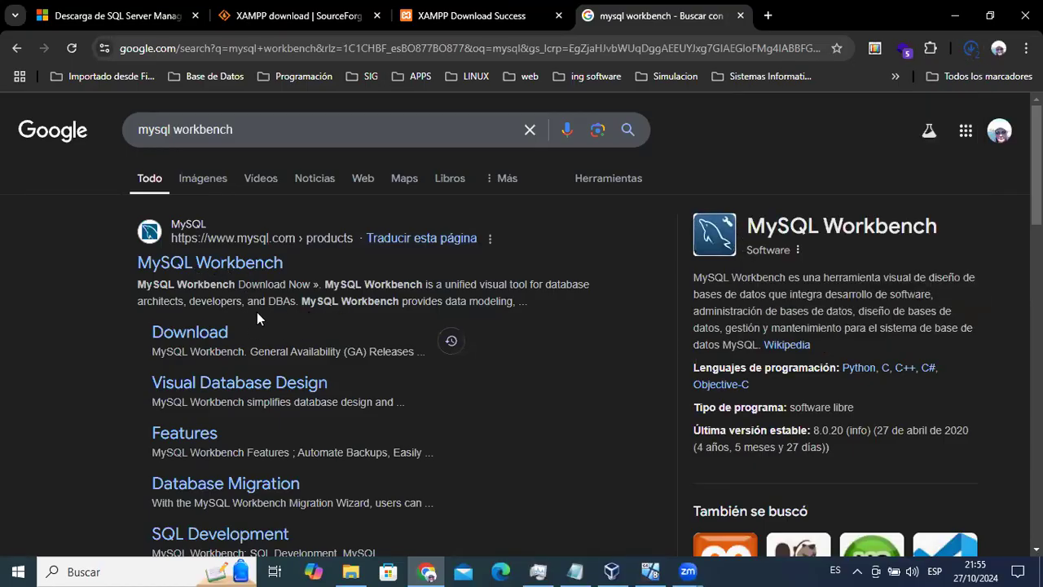
Download the archived MySQL Workbench 8.0.30 Windows MSI installer (44.5M) from the Product Archives.
{"action": "left_click", "coordinate": [214, 334]}
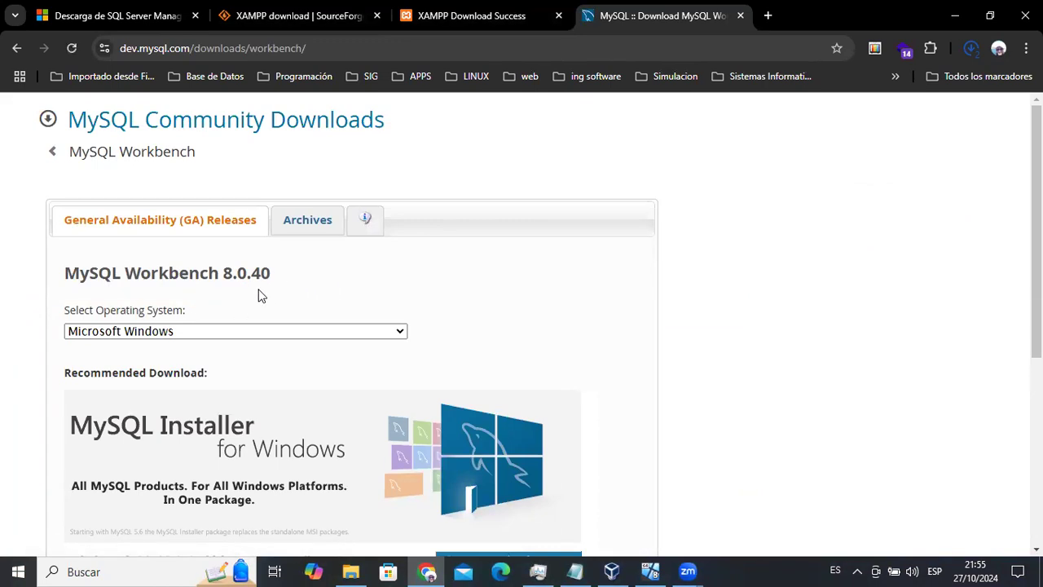
{"action": "key", "text": "ctrl+shift+Tab"}
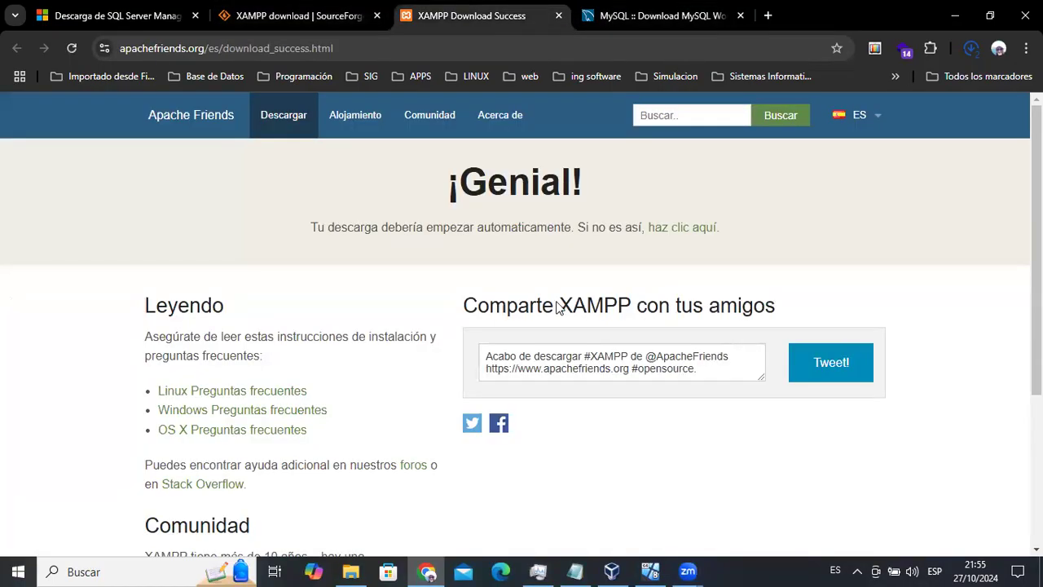
{"action": "key", "text": "ctrl+Tab"}
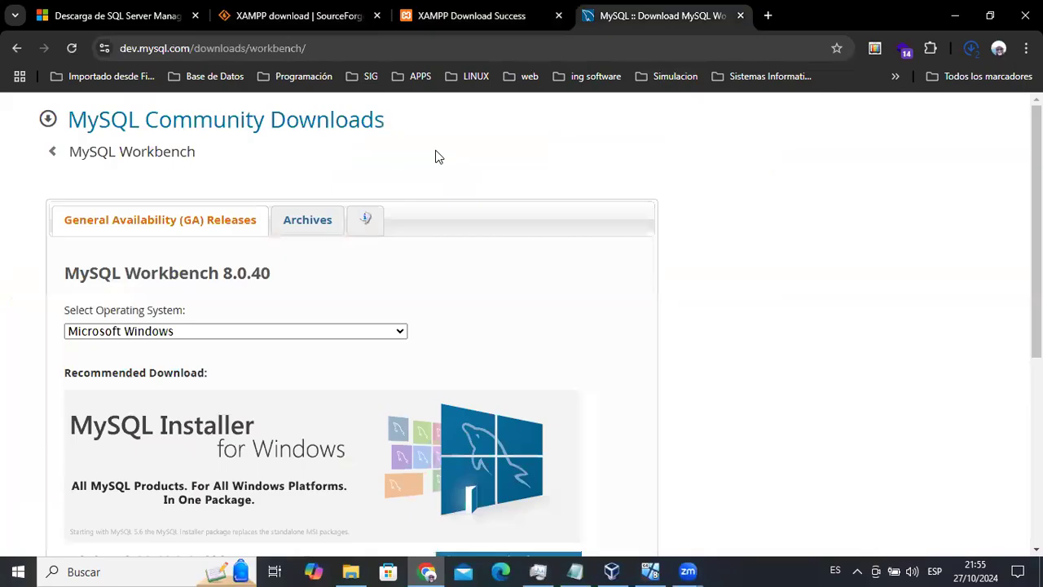
{"action": "left_click", "coordinate": [314, 230]}
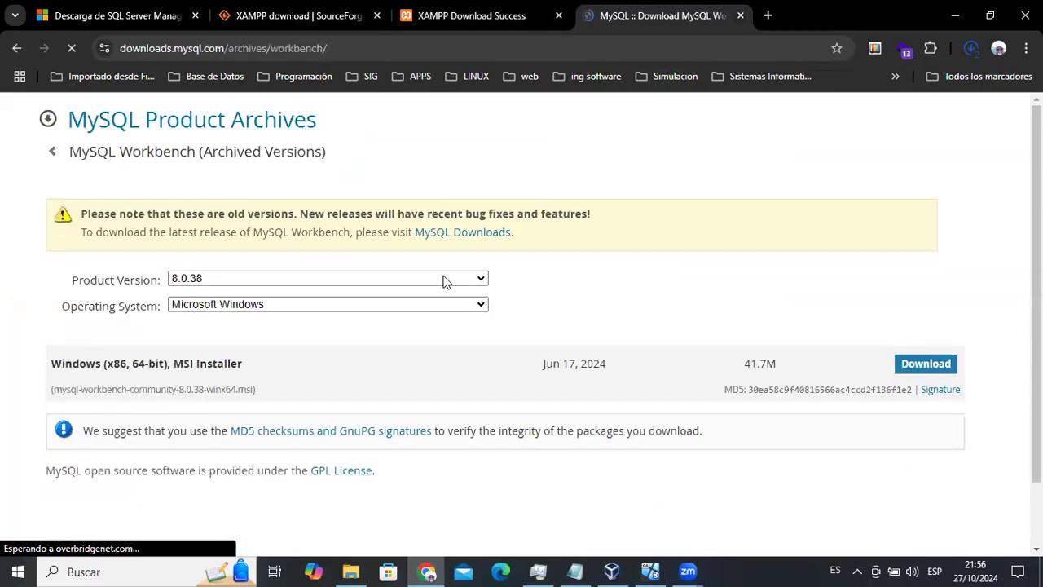
{"action": "left_click", "coordinate": [448, 281]}
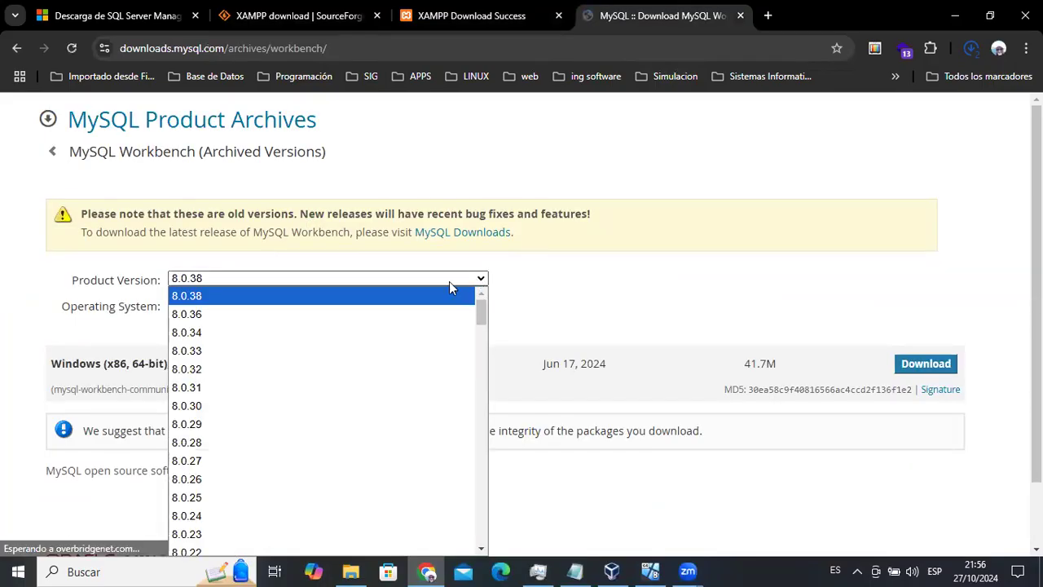
{"action": "left_click", "coordinate": [284, 412]}
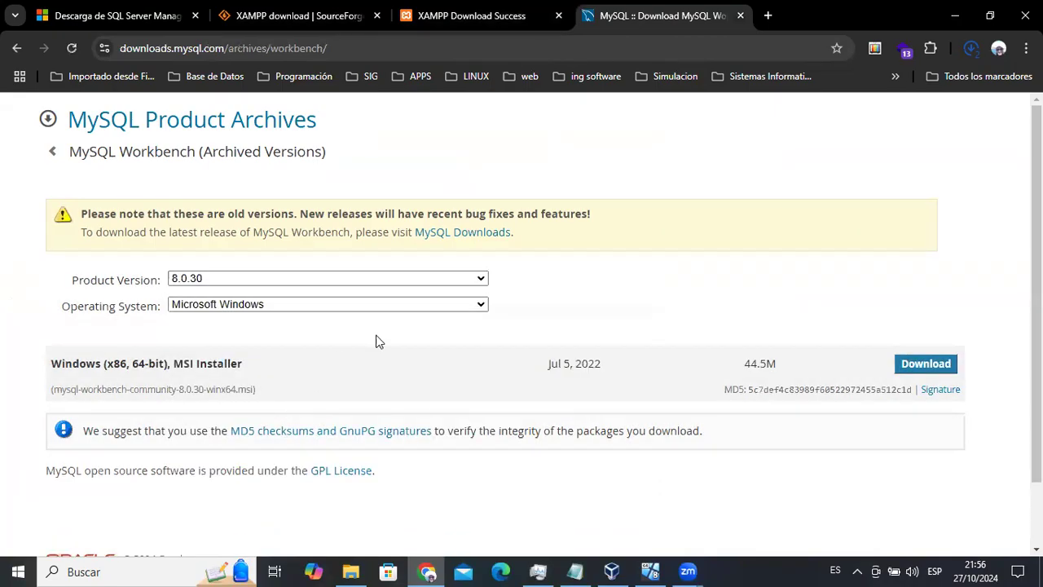
{"action": "left_click", "coordinate": [926, 367]}
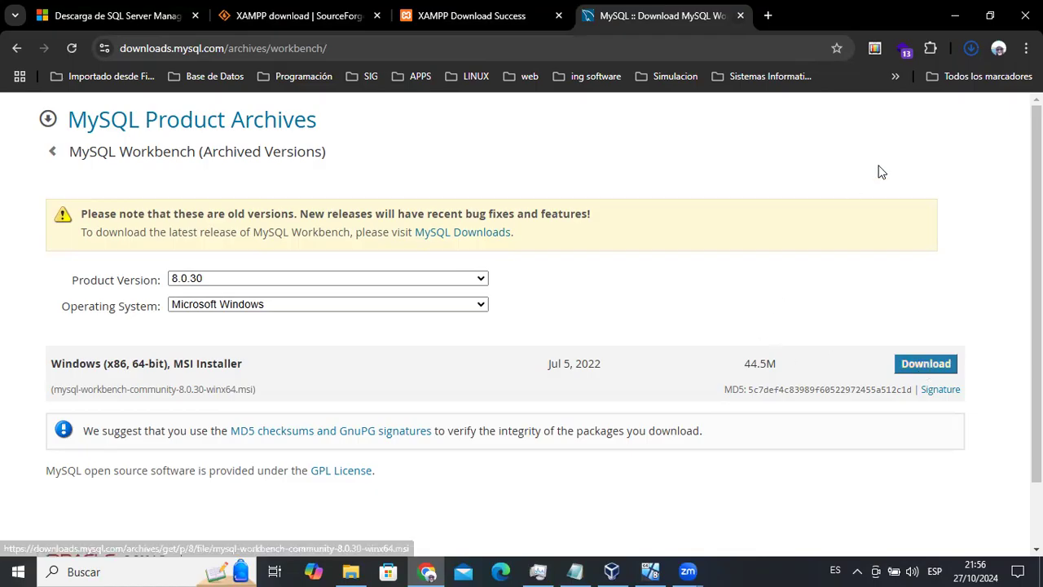
{"action": "left_click", "coordinate": [350, 570]}
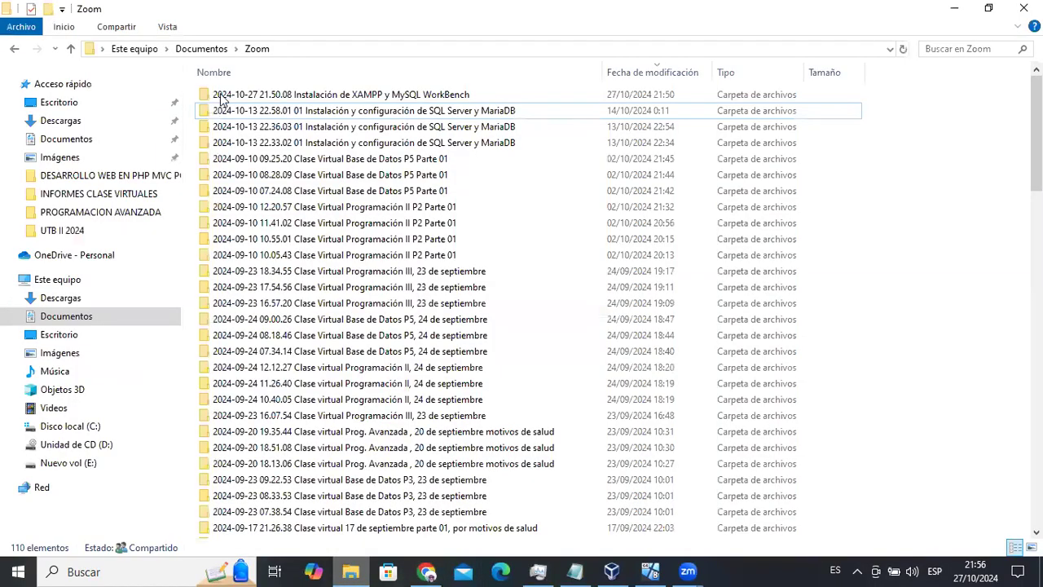
In Descargas, check the Workbench 8.0.30 MSI, XAMPP 8.2.12 installer and SSMS-Setup-ENU.exe files.
{"action": "left_click", "coordinate": [69, 299]}
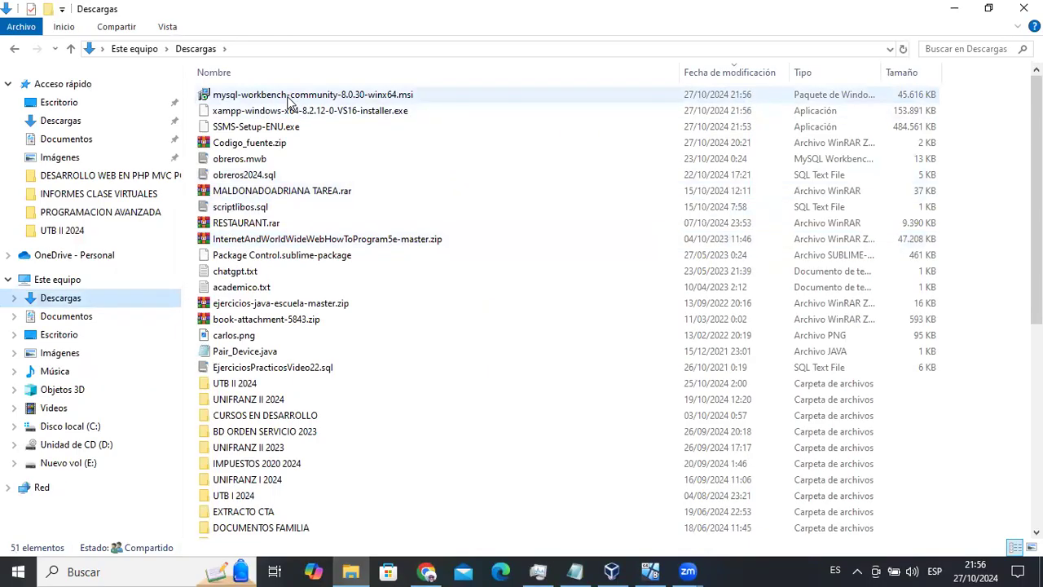
{"action": "left_click", "coordinate": [279, 95]}
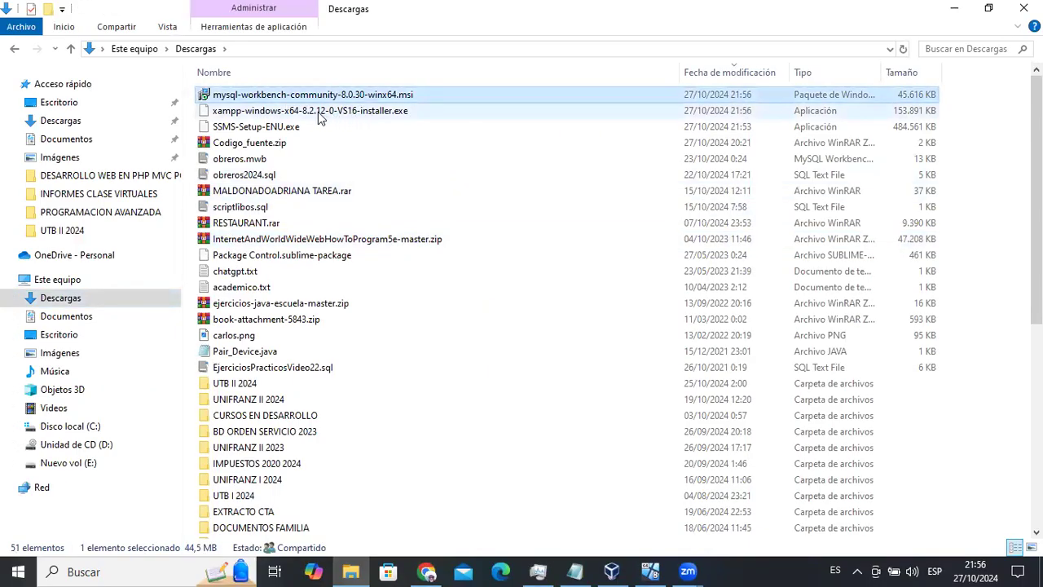
{"action": "left_click", "coordinate": [304, 115]}
{"action": "left_click", "coordinate": [264, 132]}
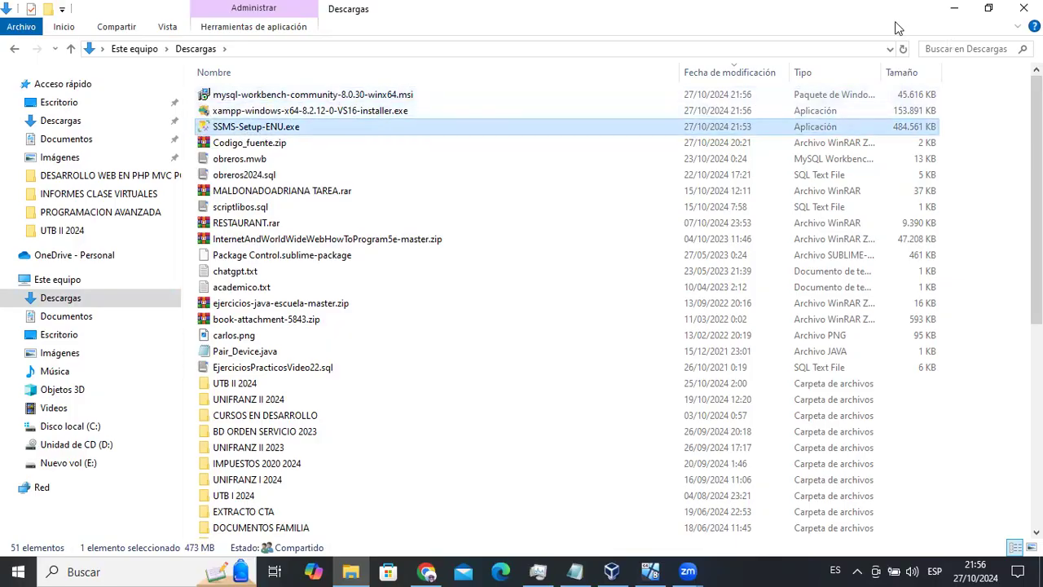
Close all Chrome windows, confirming exit despite the running download, and return to the Windows 8 VM.
{"action": "left_click", "coordinate": [955, 12]}
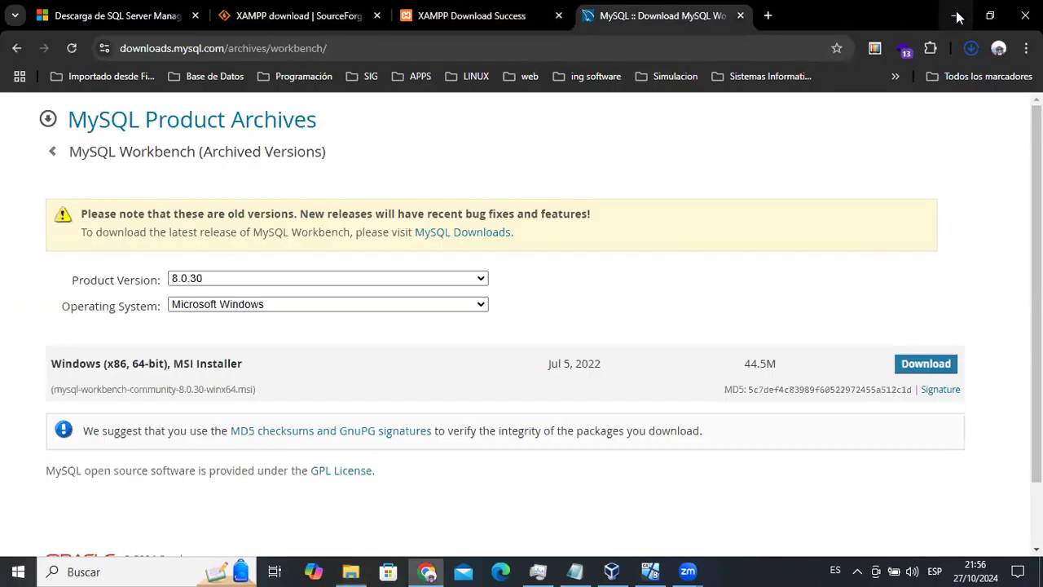
{"action": "left_click", "coordinate": [1025, 15]}
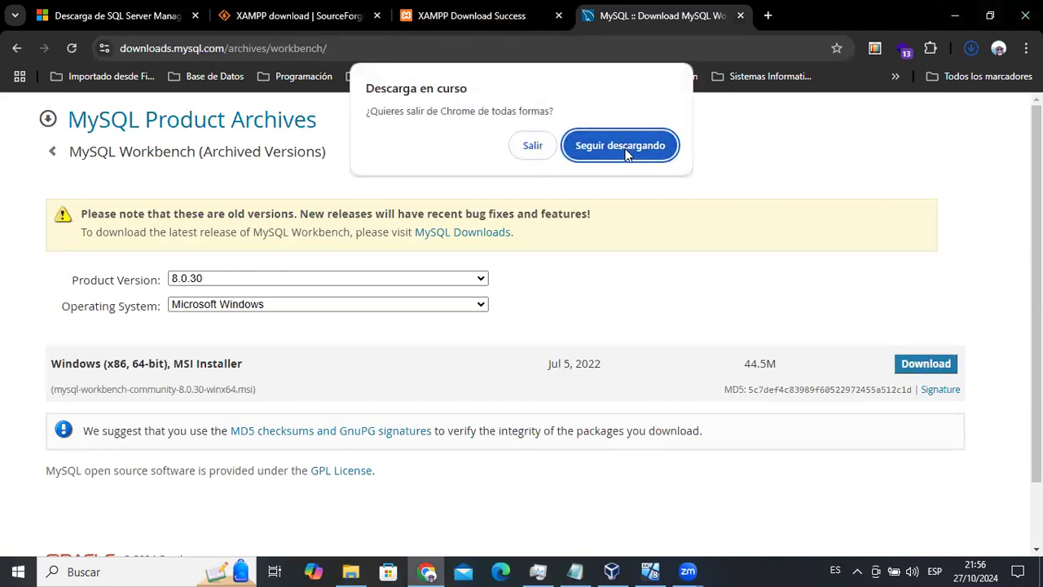
{"action": "left_click", "coordinate": [532, 146]}
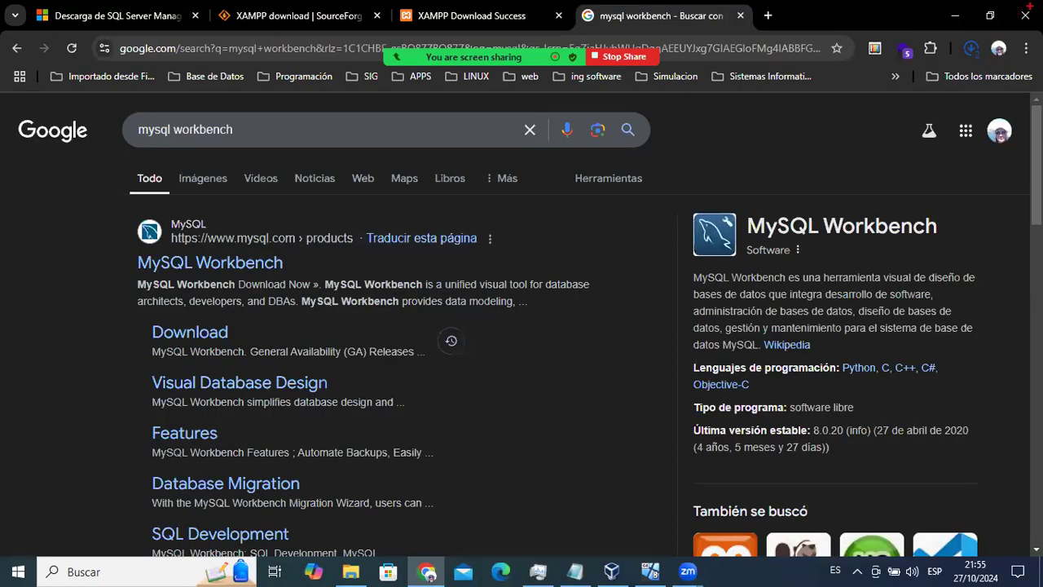
{"action": "left_click", "coordinate": [956, 16]}
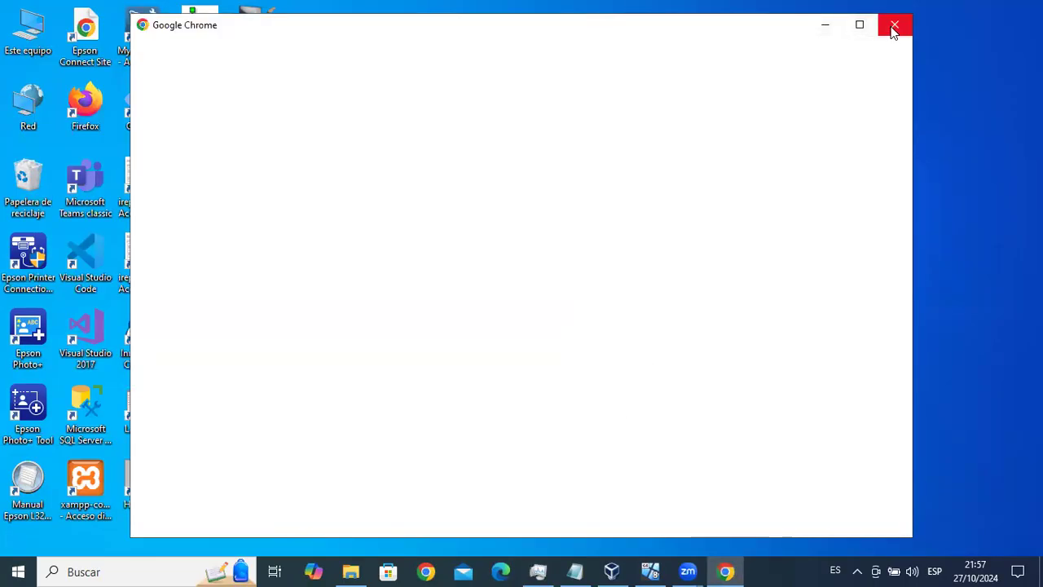
{"action": "left_click", "coordinate": [894, 28]}
{"action": "left_click", "coordinate": [650, 571]}
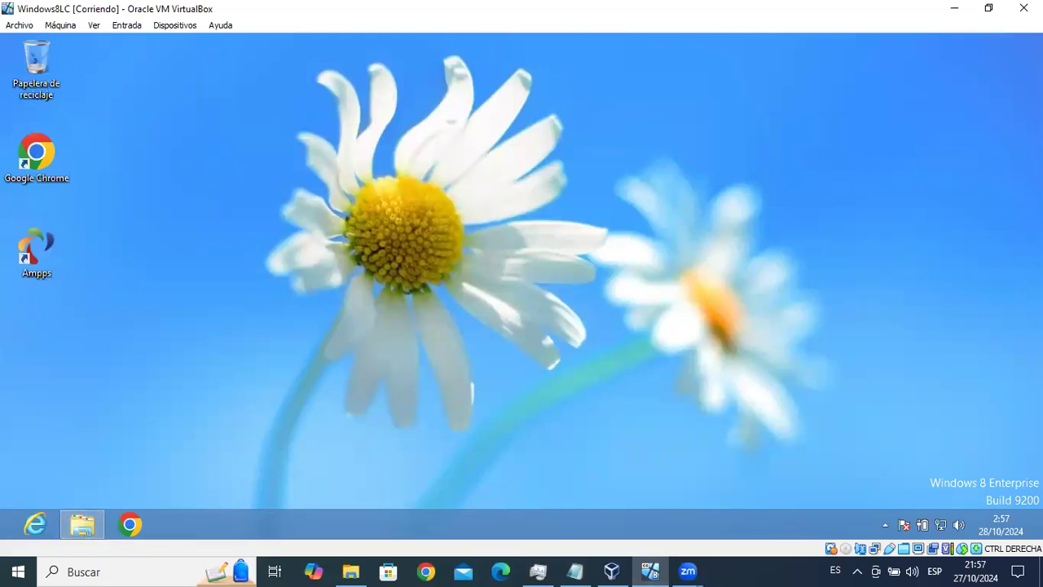
Search 'panel' and open the installed programs list from Panel de control.
{"action": "mouse_move", "coordinate": [1042, 34]}
{"action": "left_click", "coordinate": [1015, 137]}
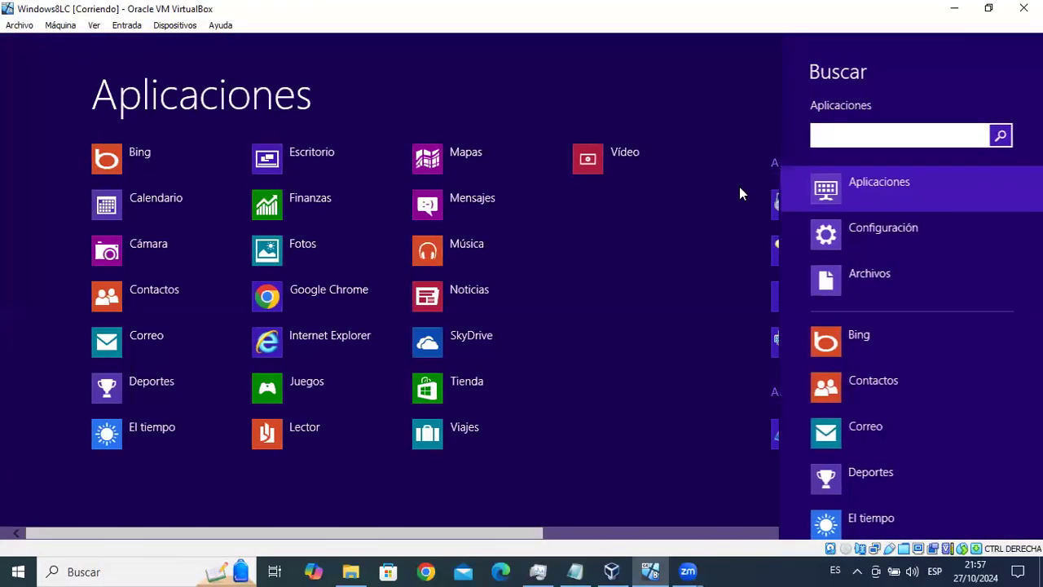
{"action": "type", "text": "panel"}
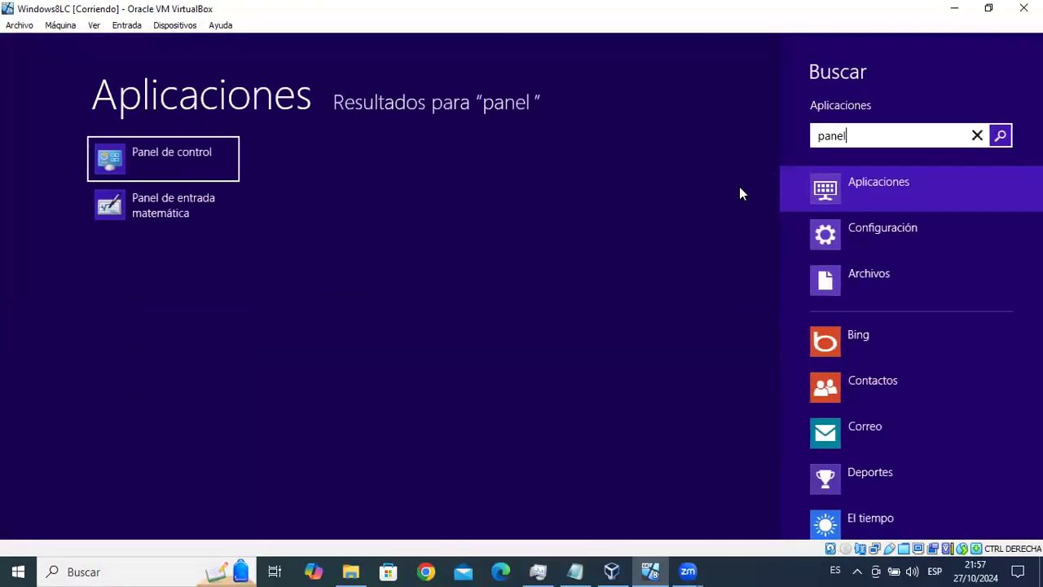
{"action": "left_click", "coordinate": [170, 159]}
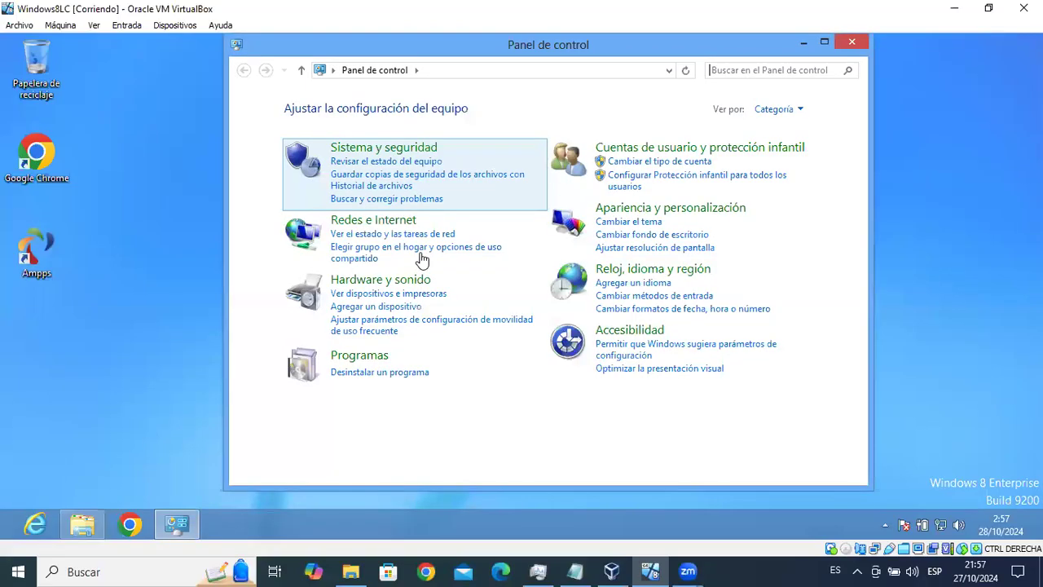
{"action": "left_click", "coordinate": [359, 375]}
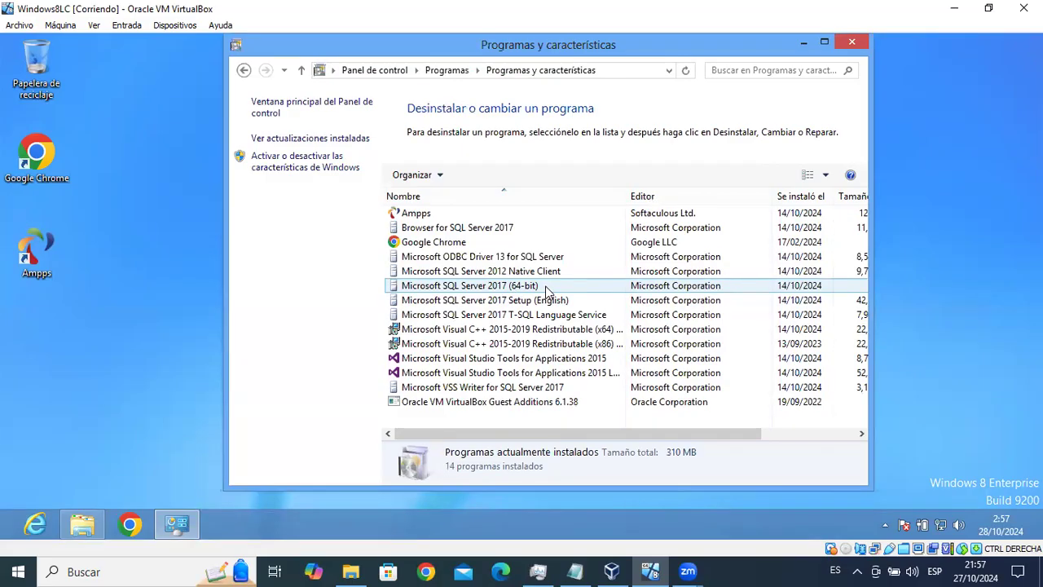
Select the Ampps entry, close the program list, and open the Descargas folder.
{"action": "left_click", "coordinate": [454, 215]}
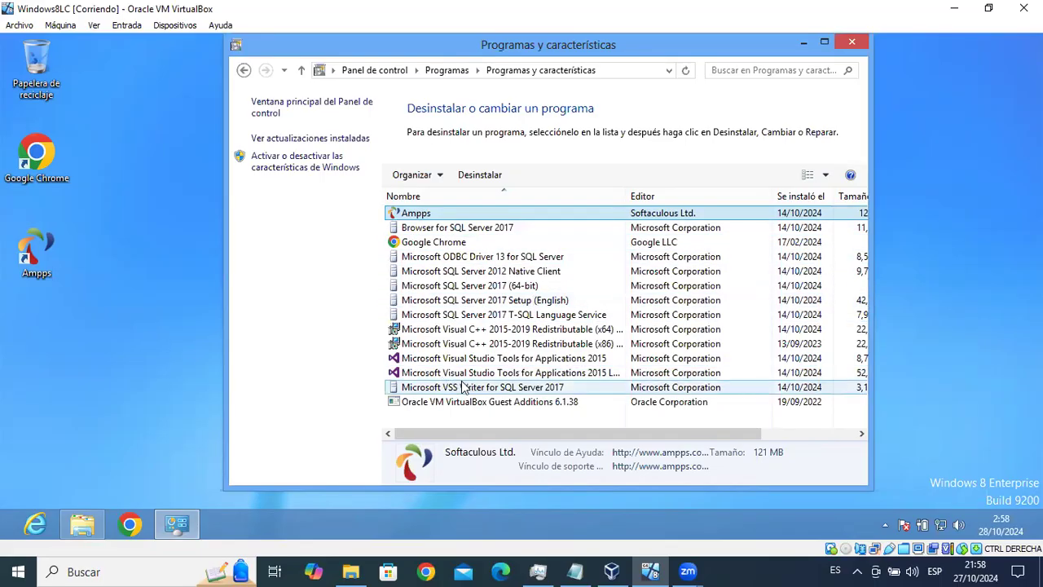
{"action": "left_click", "coordinate": [852, 43]}
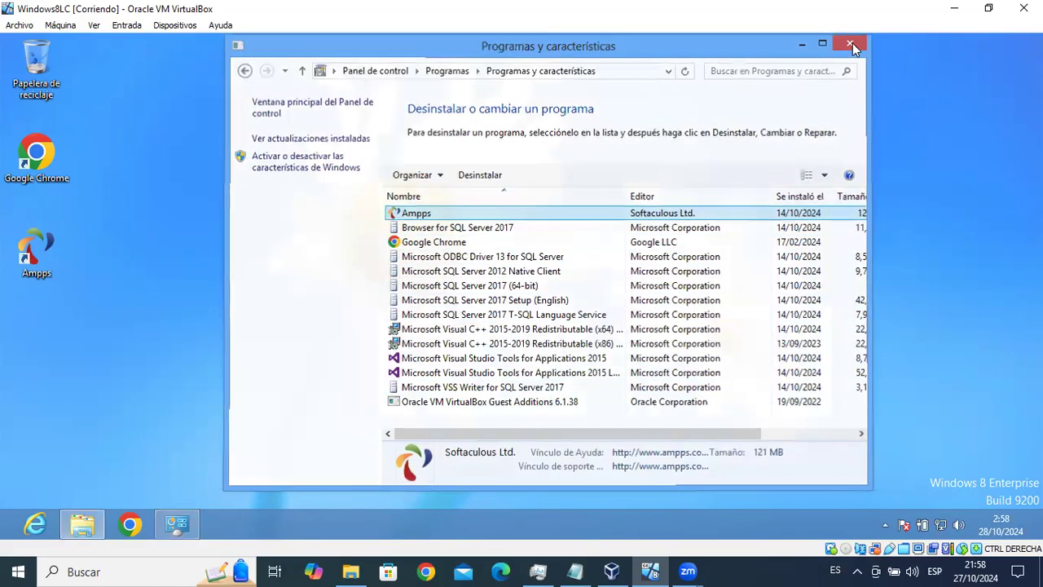
{"action": "left_click", "coordinate": [84, 526]}
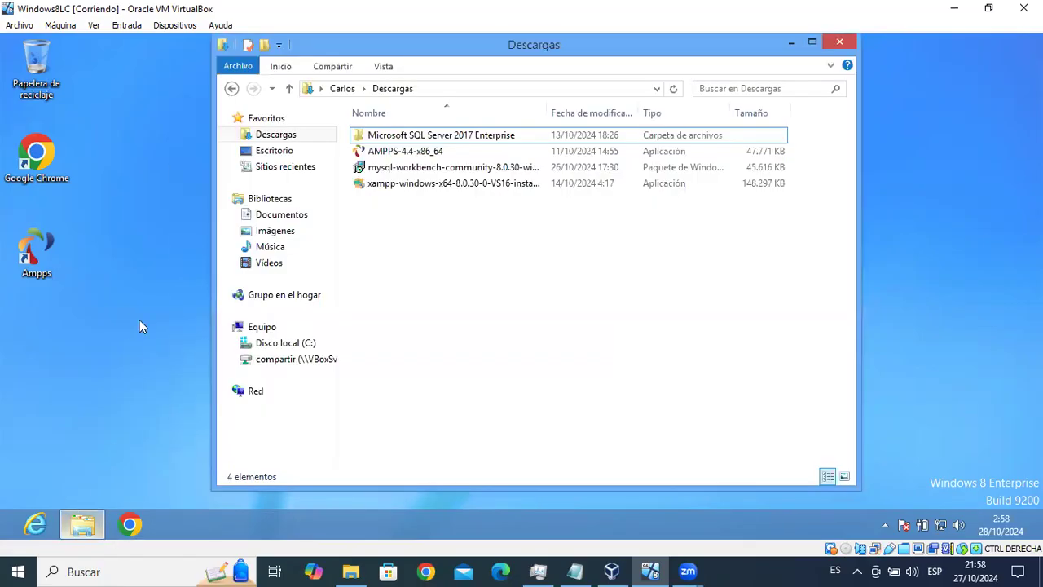
Run the XAMPP installer as administrator and approve the UAC prompt.
{"action": "left_click", "coordinate": [465, 183]}
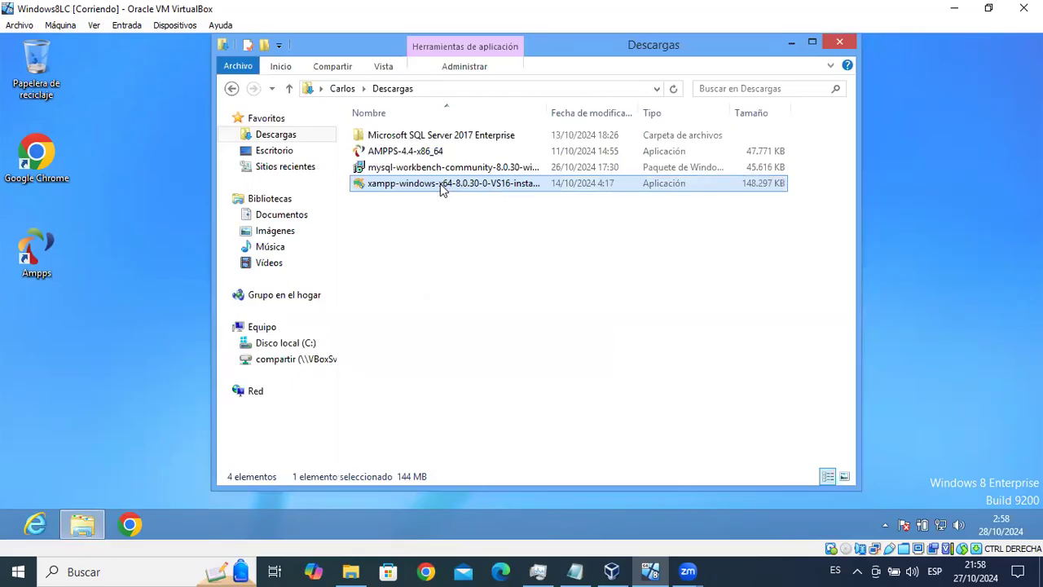
{"action": "right_click", "coordinate": [441, 186]}
{"action": "left_click", "coordinate": [505, 230]}
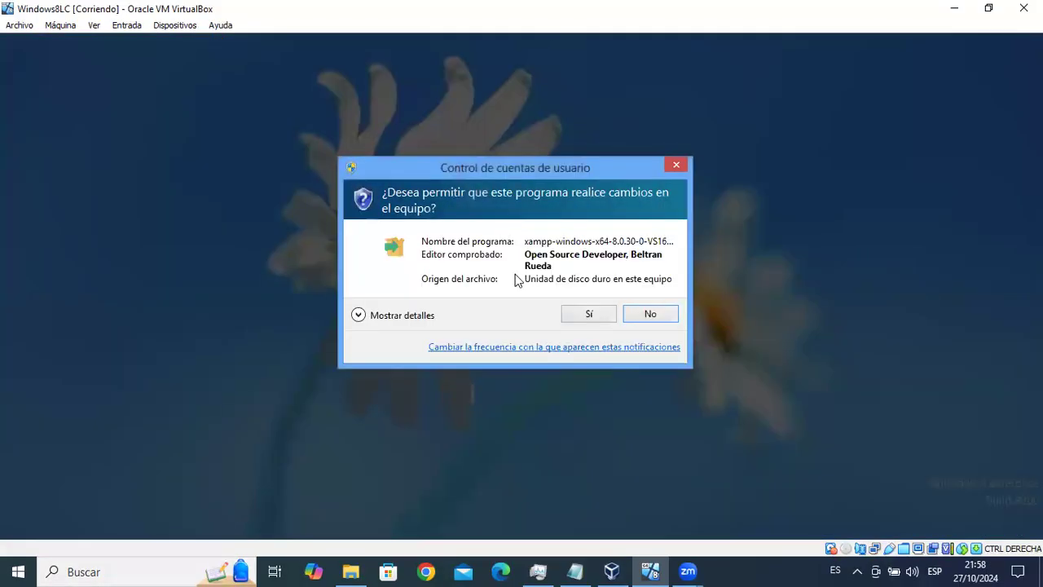
{"action": "left_click", "coordinate": [598, 315]}
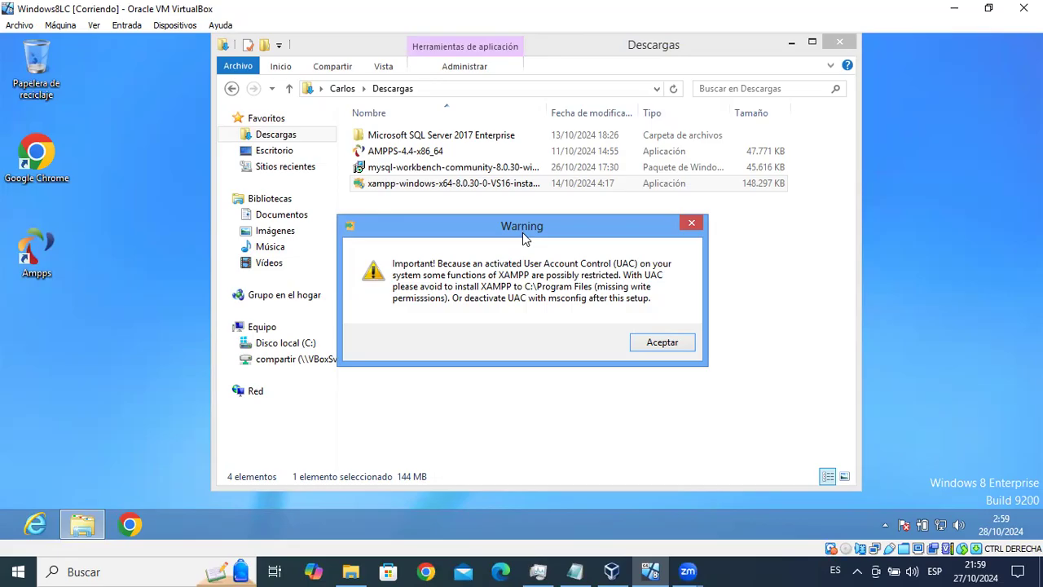
Acknowledge the UAC warning and accept all components and the C:\xampp install folder.
{"action": "left_click", "coordinate": [661, 343]}
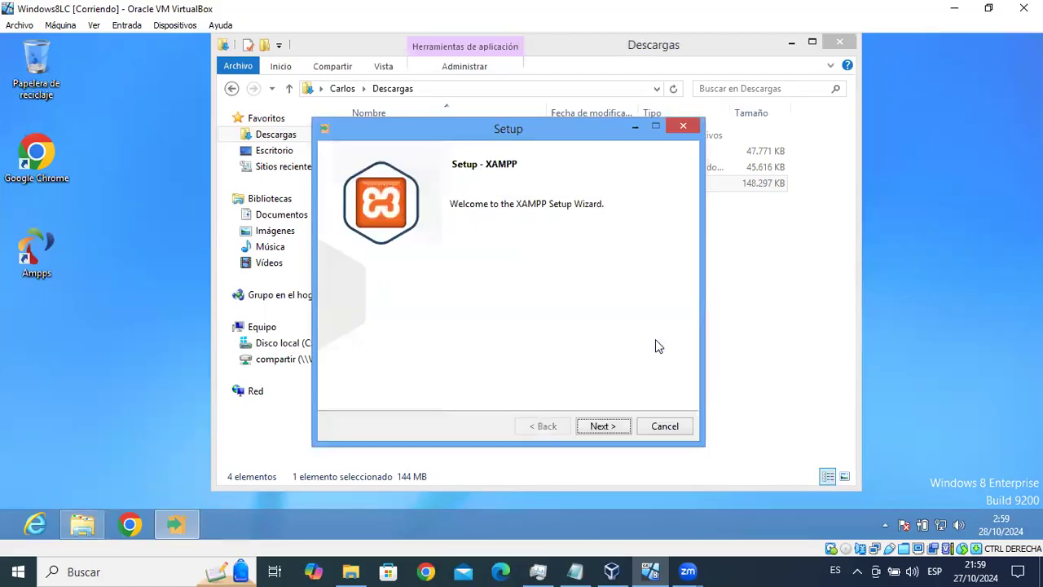
{"action": "left_click", "coordinate": [600, 427]}
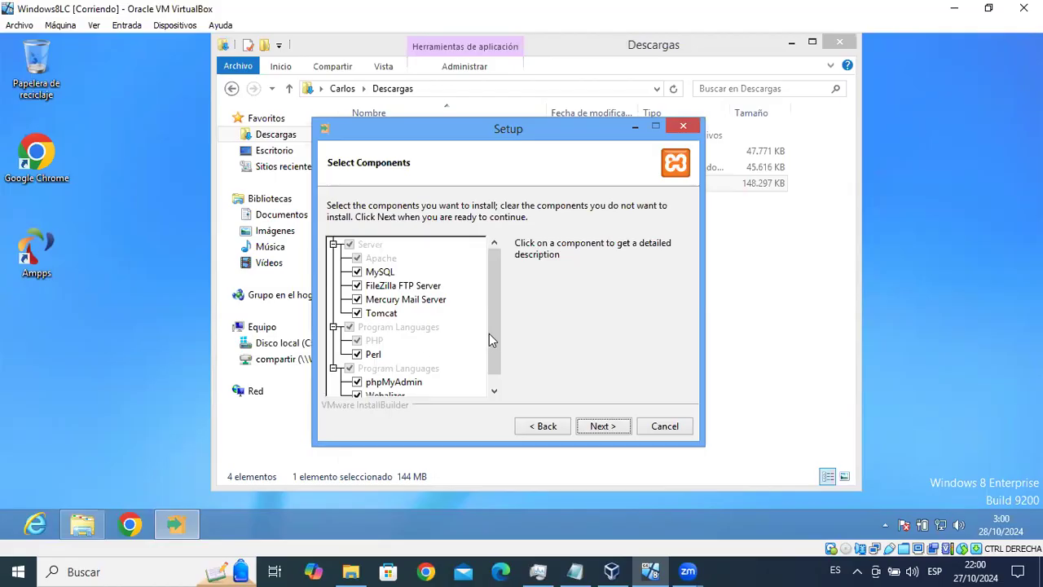
{"action": "scroll", "coordinate": [491, 339], "scroll_direction": "down", "scroll_amount": 1}
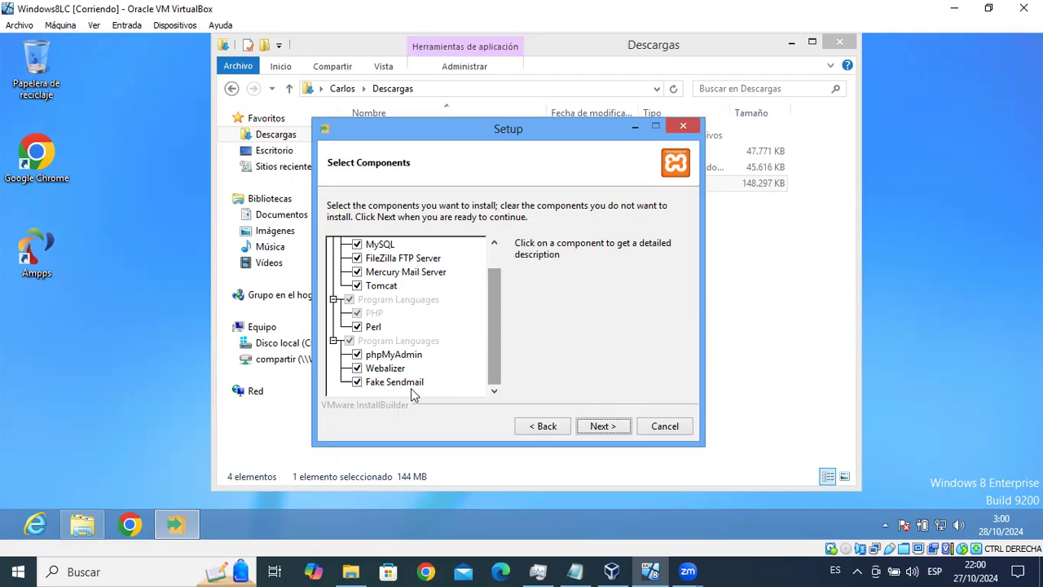
{"action": "left_click", "coordinate": [600, 427]}
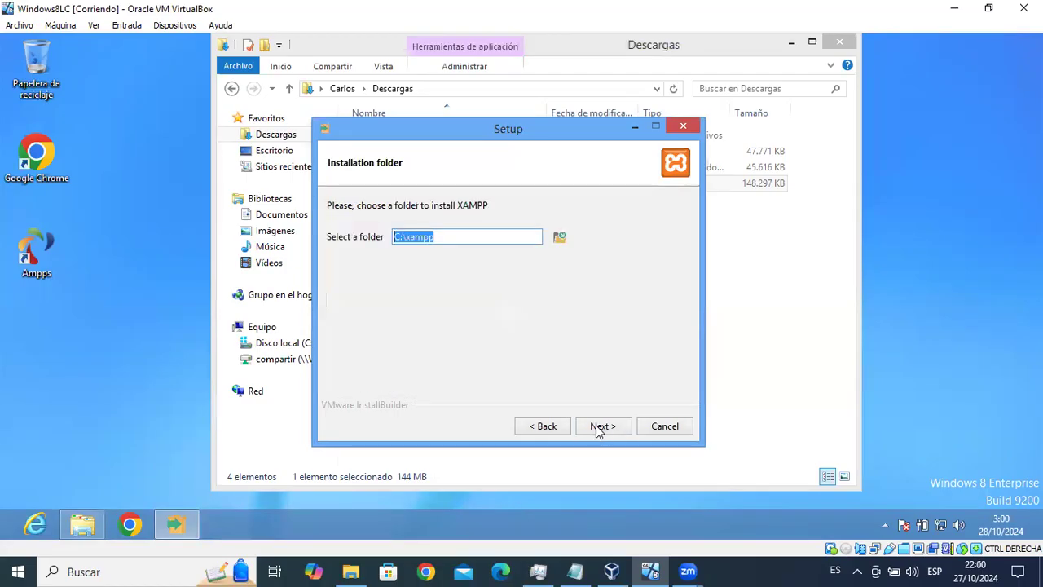
{"action": "left_click", "coordinate": [448, 239]}
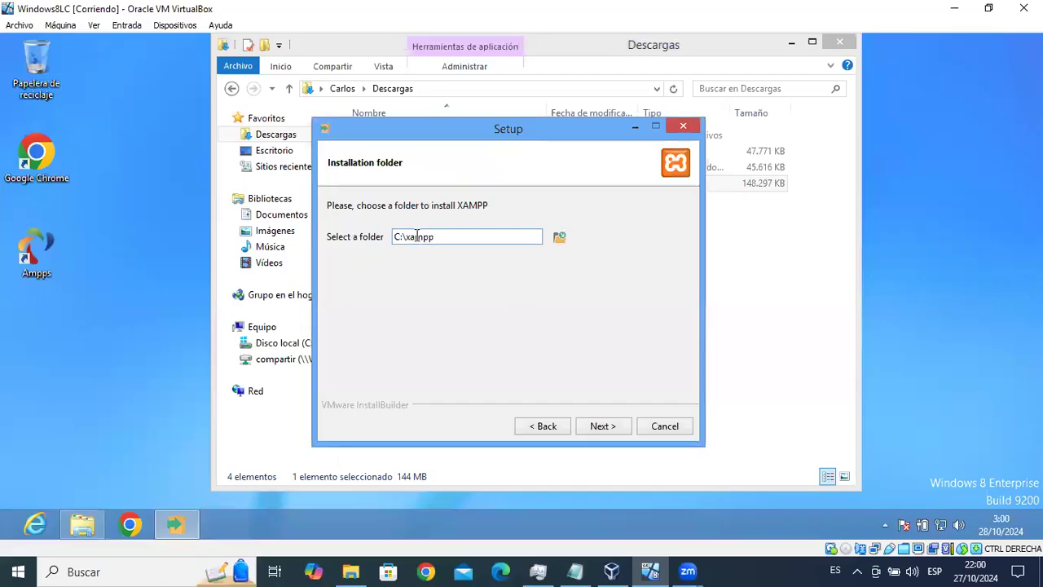
{"action": "left_click", "coordinate": [603, 425]}
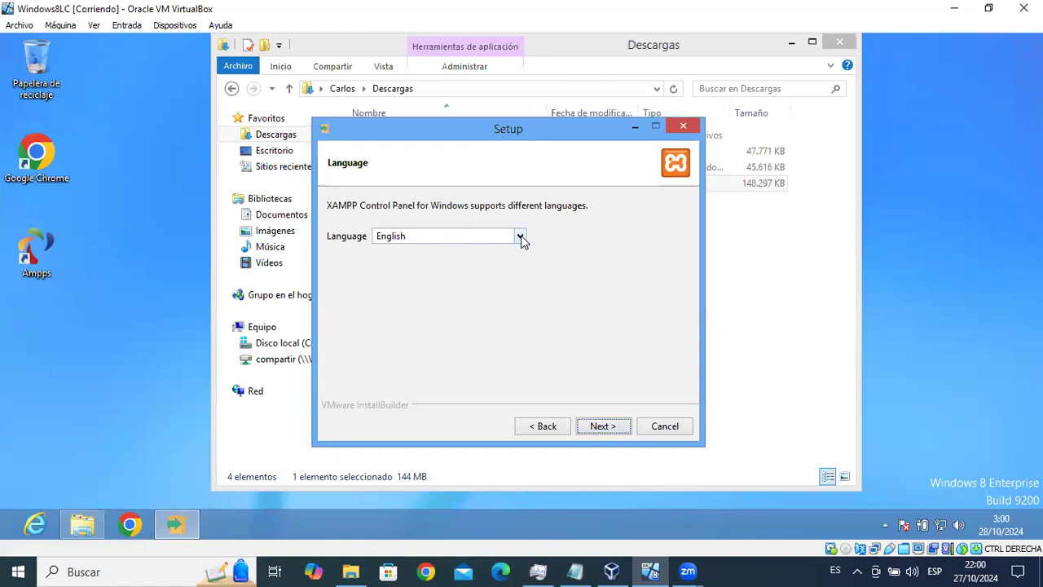
Keep English as the Control Panel language and continue.
{"action": "left_click", "coordinate": [521, 235]}
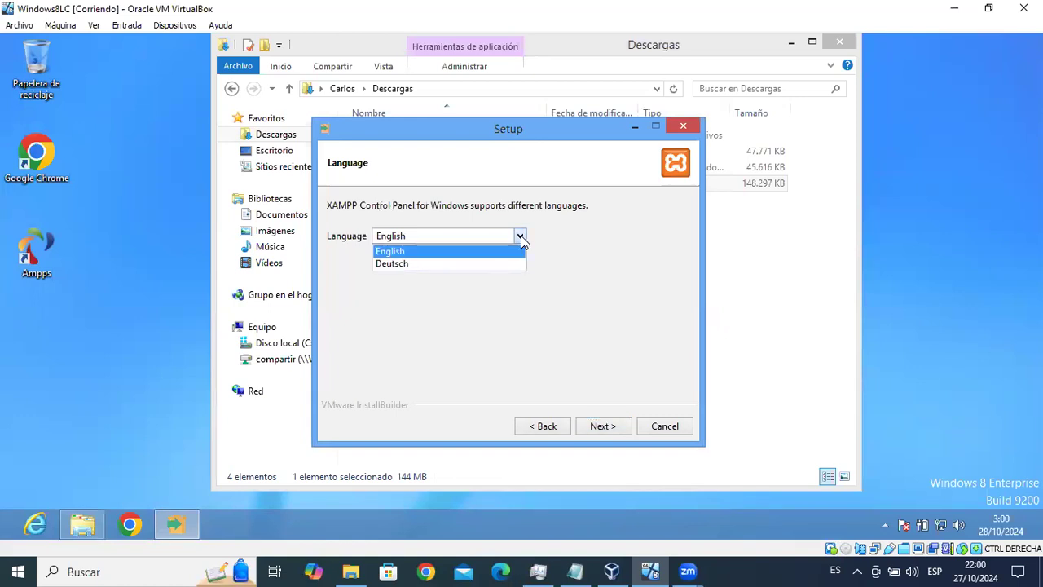
{"action": "left_click", "coordinate": [395, 253]}
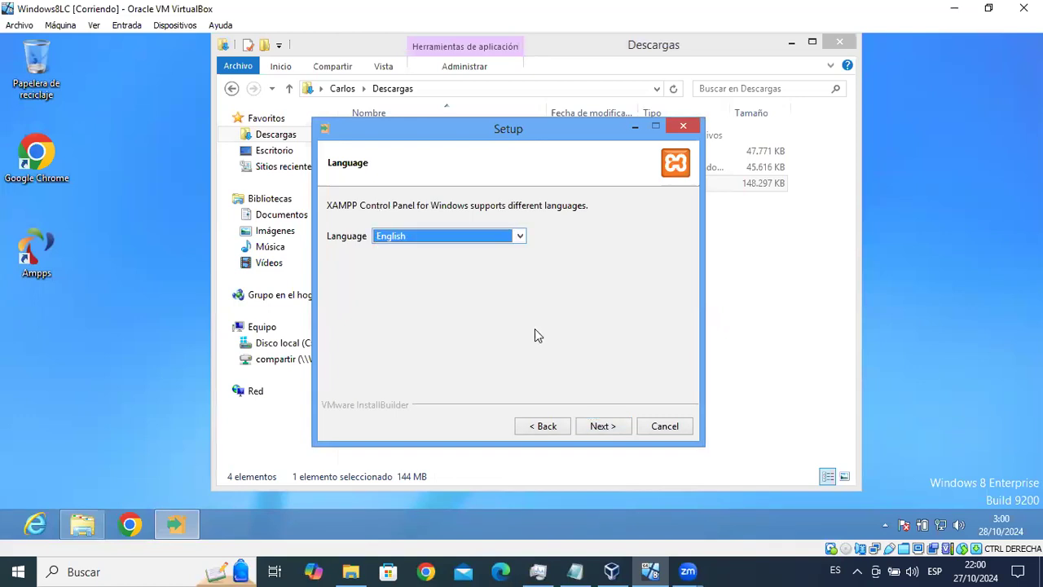
{"action": "left_click", "coordinate": [607, 429]}
Begin the XAMPP installation and let it run through to the completion page.
{"action": "left_click", "coordinate": [613, 431]}
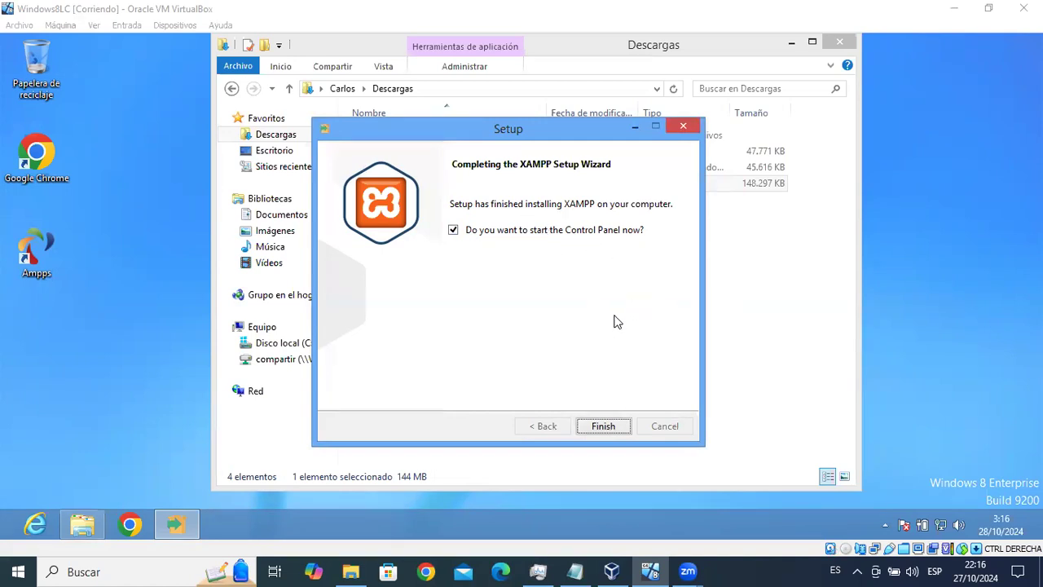
Finish the XAMPP installer and launch xampp-control from the C:\xampp folder.
{"action": "left_click", "coordinate": [608, 426]}
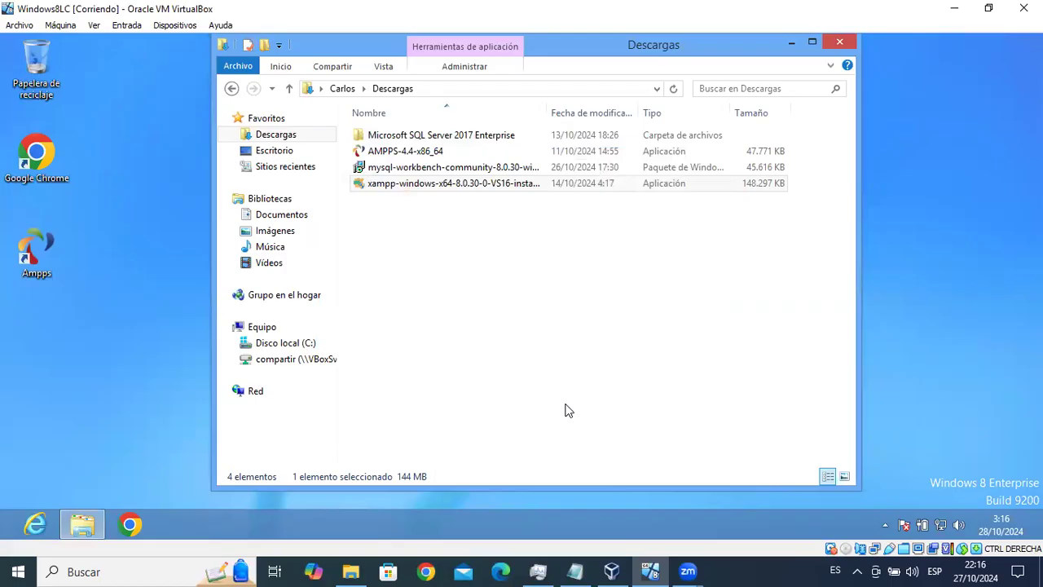
{"action": "key", "text": "alt+F4"}
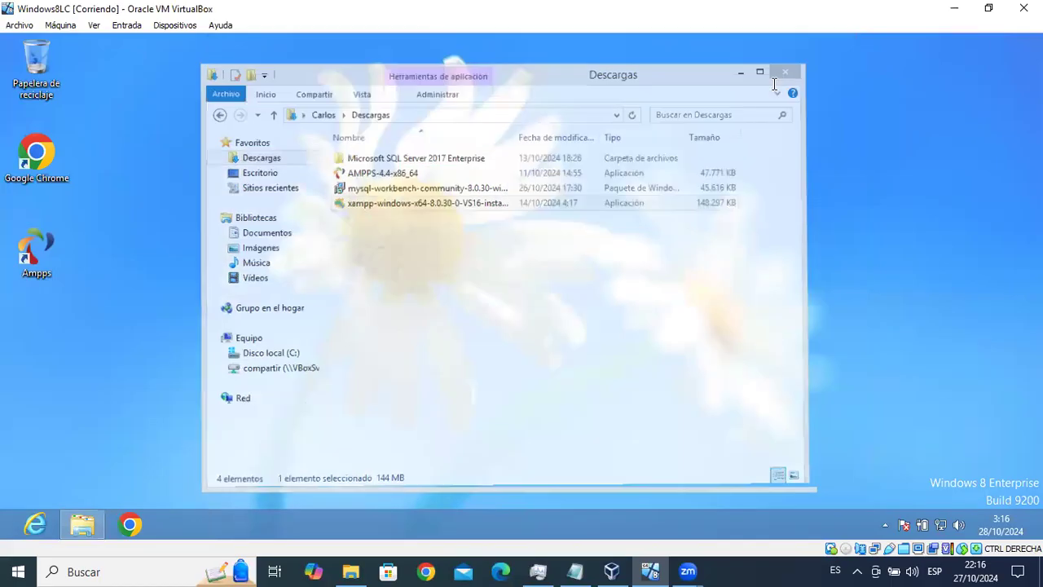
{"action": "left_click", "coordinate": [82, 524]}
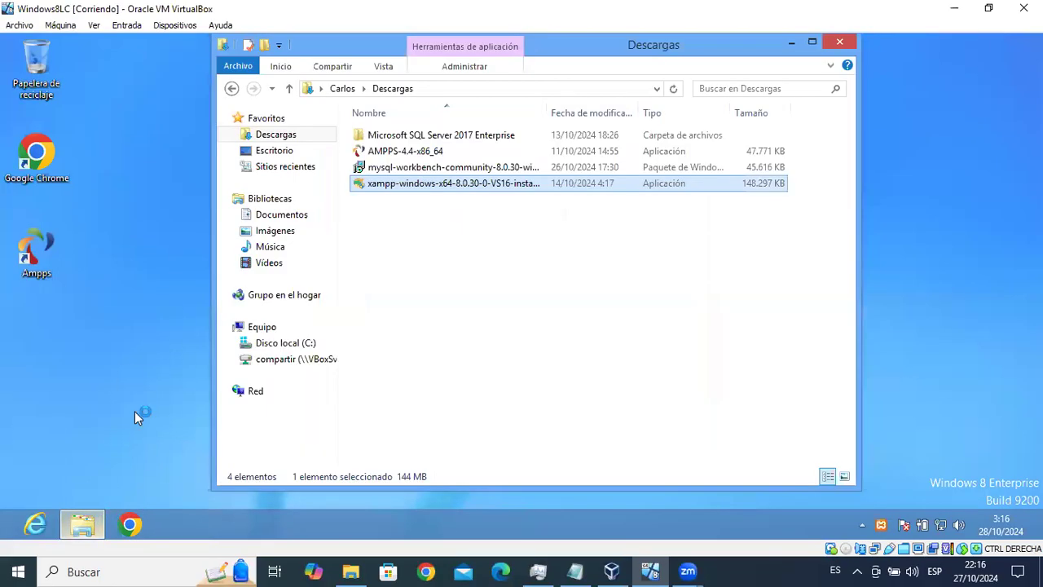
{"action": "left_click", "coordinate": [287, 343]}
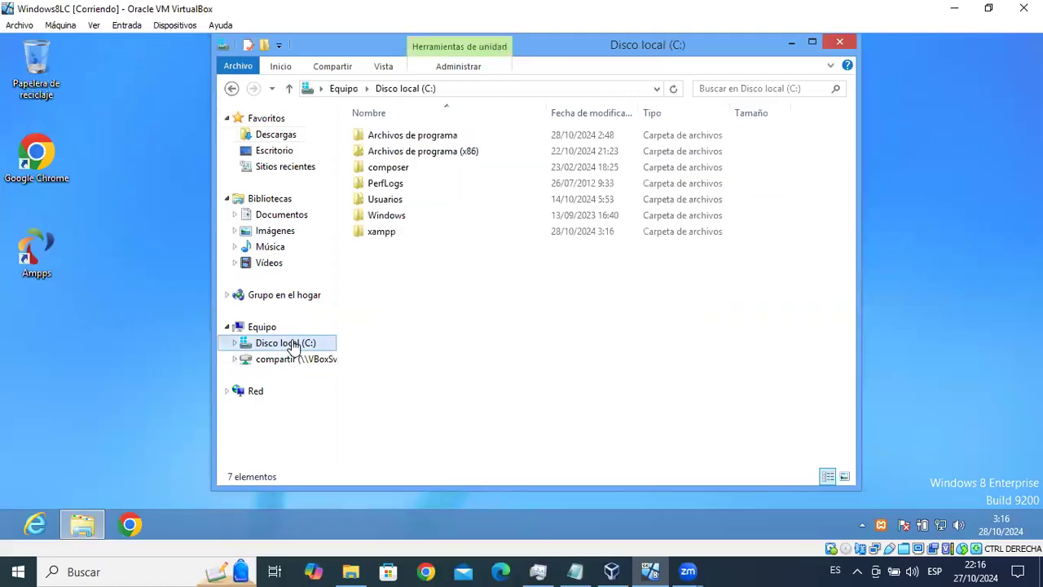
{"action": "left_click", "coordinate": [381, 235]}
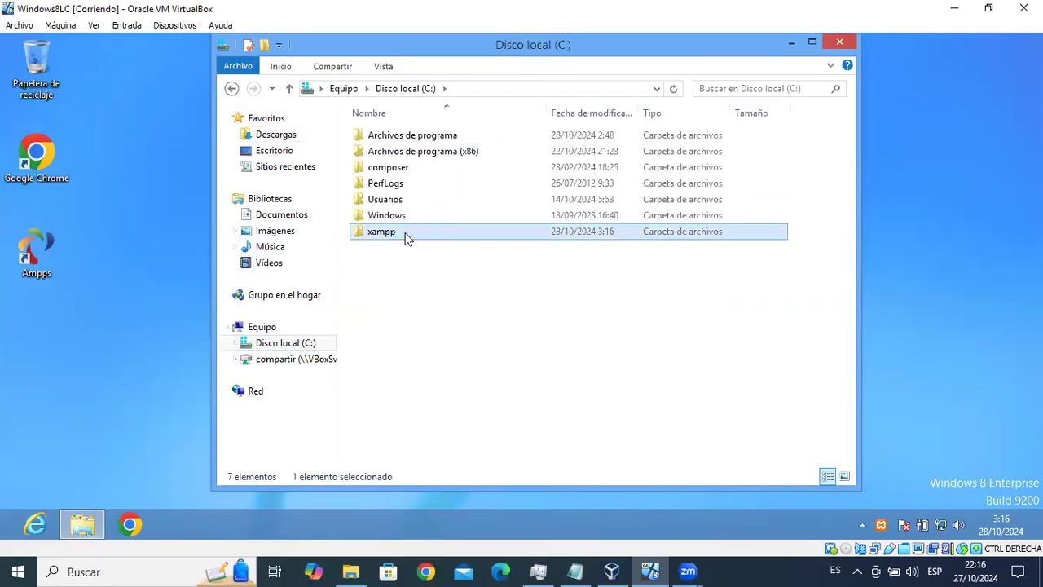
{"action": "double_click", "coordinate": [405, 233]}
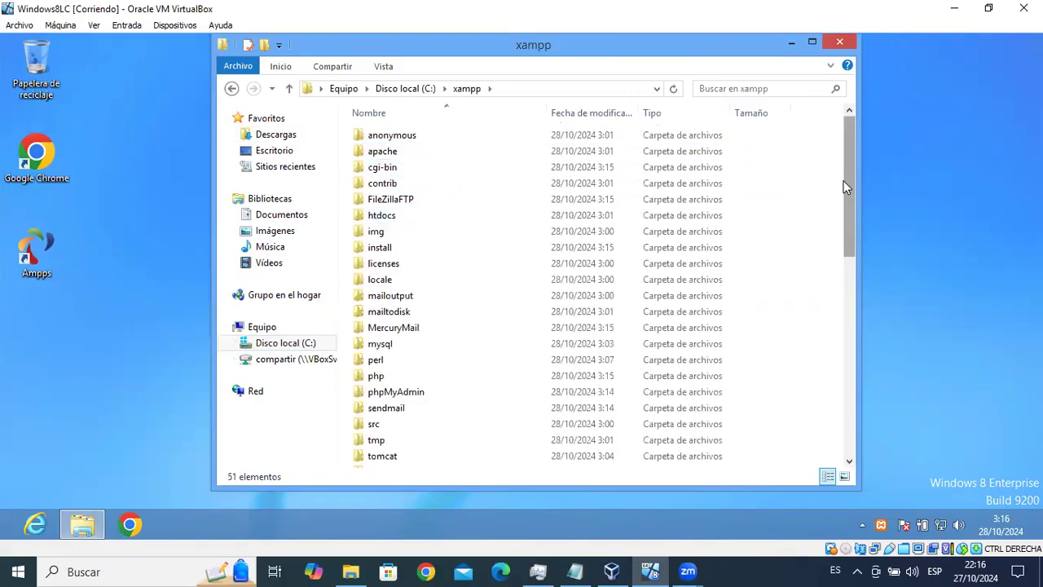
{"action": "left_click_drag", "start_coordinate": [850, 192], "coordinate": [851, 432]}
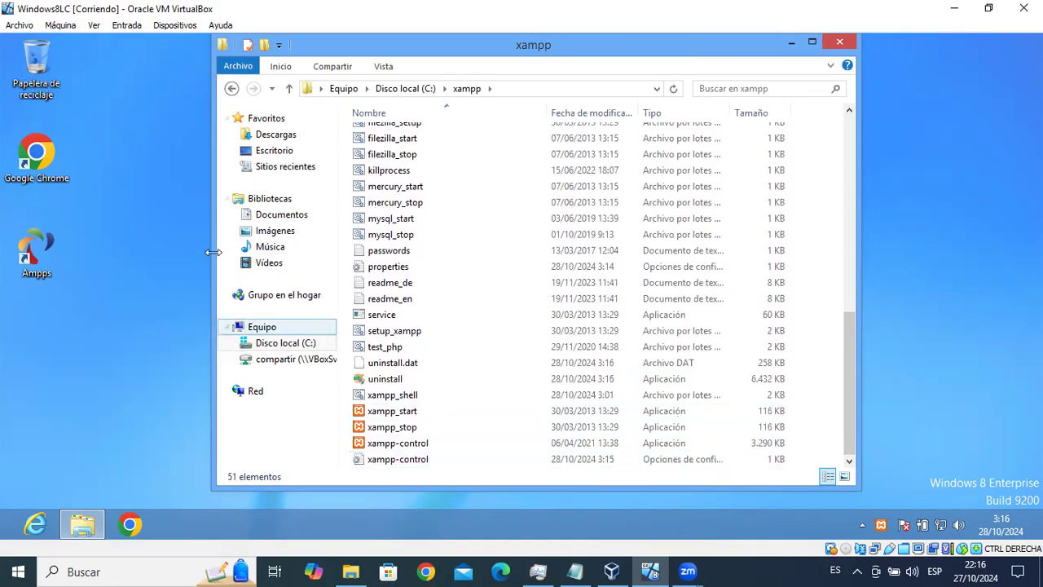
{"action": "double_click", "coordinate": [399, 444]}
Send xampp-control to the desktop as a shortcut (Enviar a > Escritorio).
{"action": "right_click", "coordinate": [402, 447]}
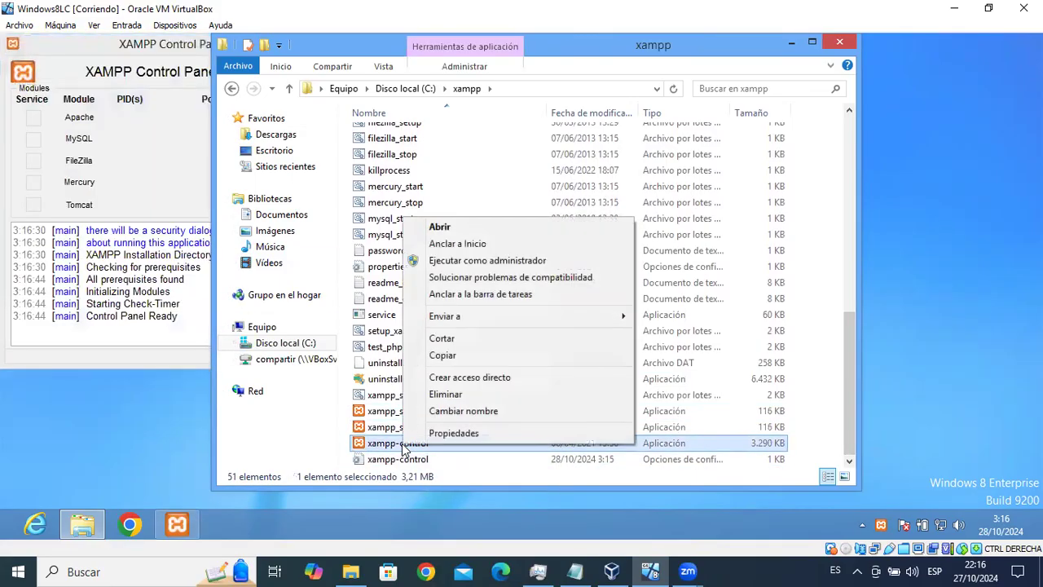
{"action": "mouse_move", "coordinate": [489, 319]}
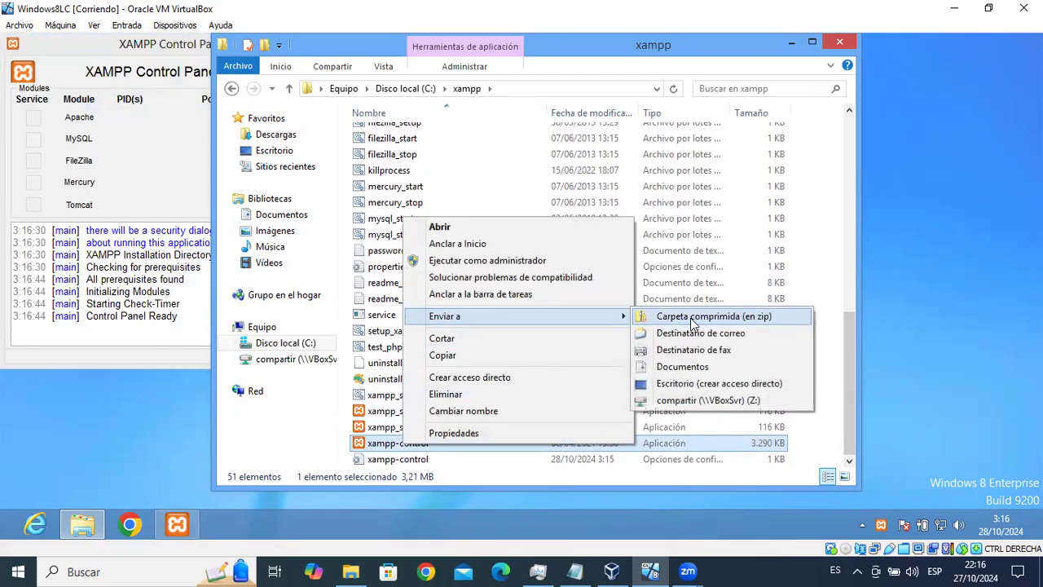
{"action": "left_click", "coordinate": [701, 391]}
Close the xampp folder window and centre the XAMPP Control Panel on screen.
{"action": "left_click", "coordinate": [840, 43]}
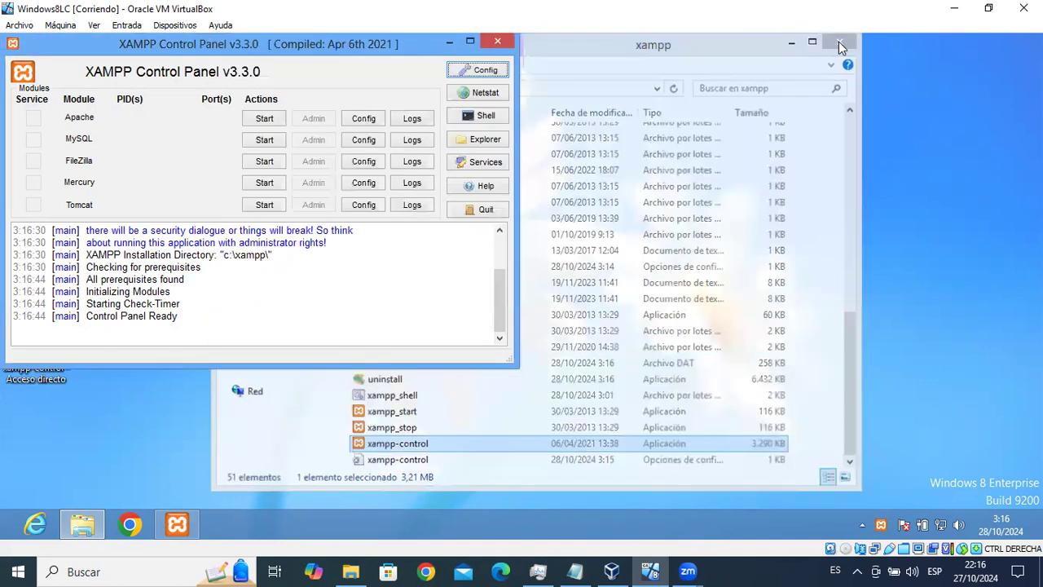
{"action": "left_click_drag", "start_coordinate": [117, 42], "coordinate": [480, 95]}
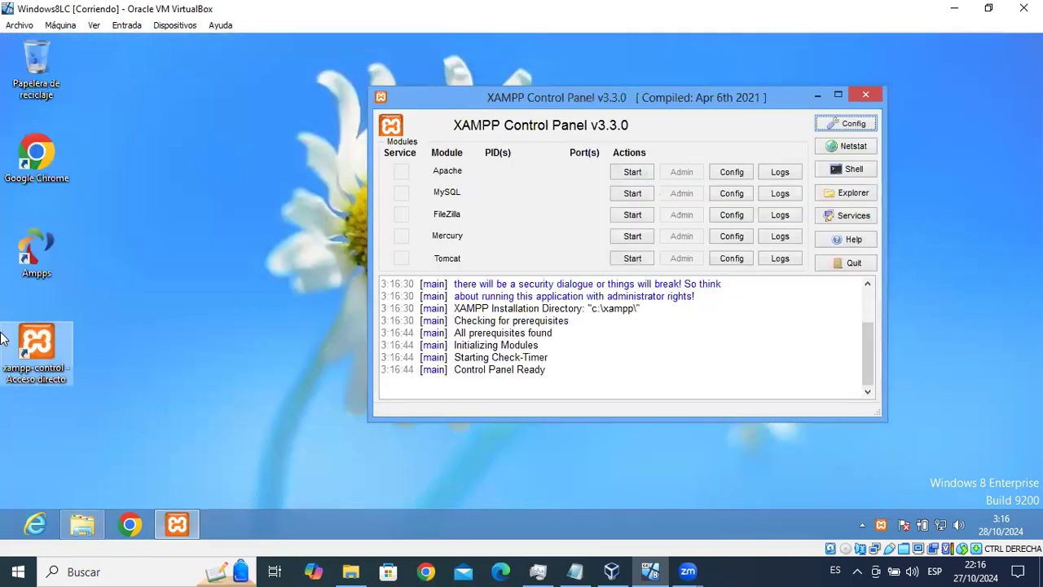
{"action": "left_click_drag", "start_coordinate": [589, 103], "coordinate": [496, 102]}
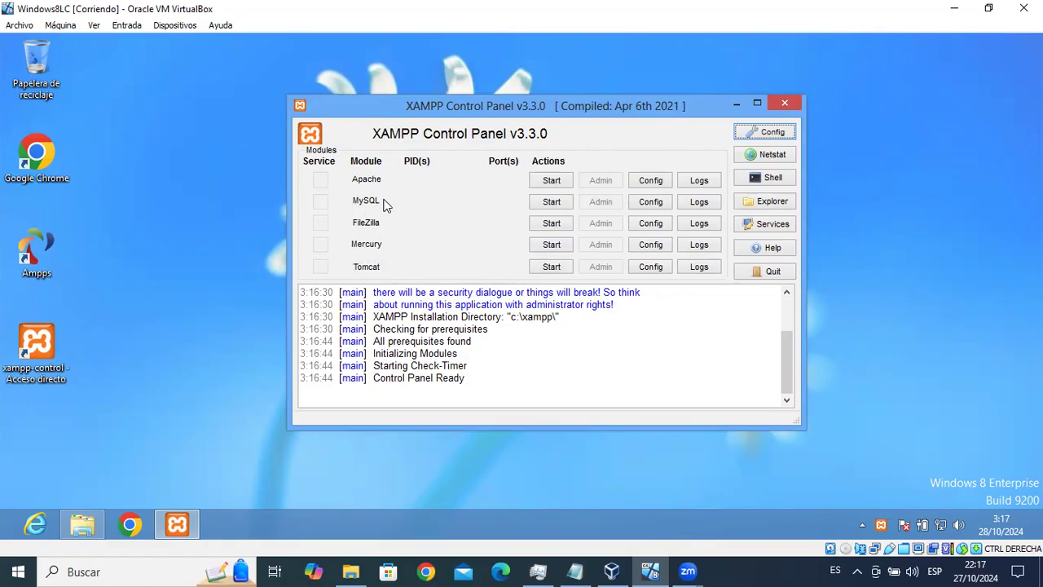
Start the MySQL and Apache servers in the XAMPP Control Panel.
{"action": "left_click", "coordinate": [551, 202]}
{"action": "left_click", "coordinate": [551, 204]}
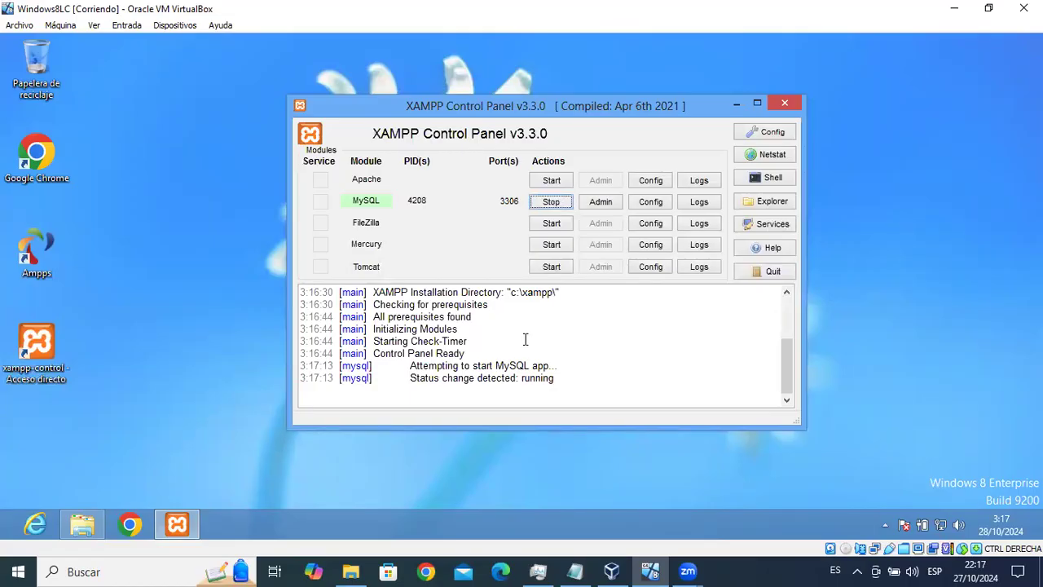
{"action": "left_click", "coordinate": [553, 186]}
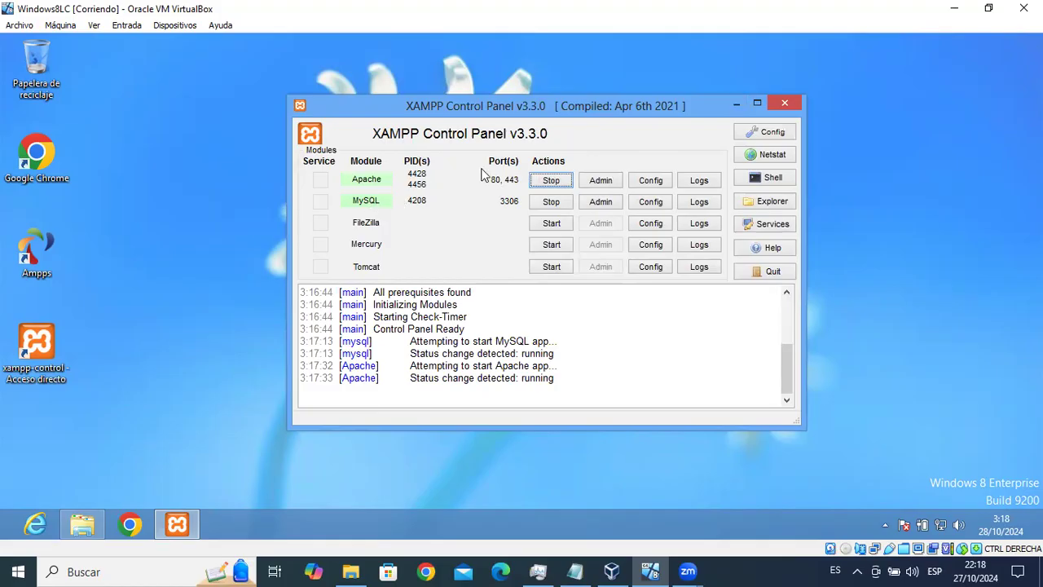
{"action": "left_click_drag", "start_coordinate": [790, 364], "coordinate": [798, 399]}
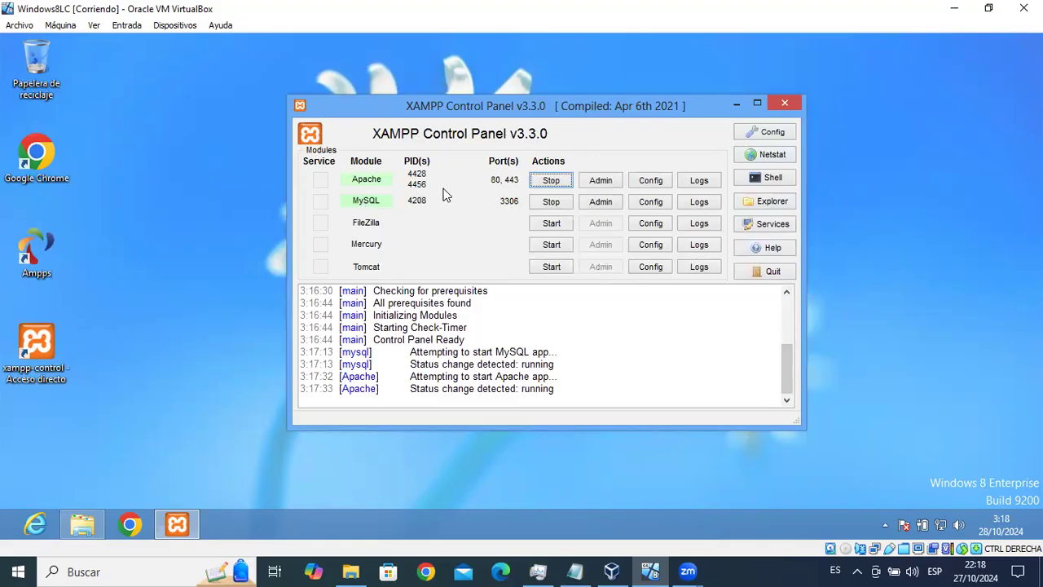
Stop MySQL and Apache, minimize the panel, and bring up the C:\xampp Explorer window.
{"action": "left_click", "coordinate": [734, 104]}
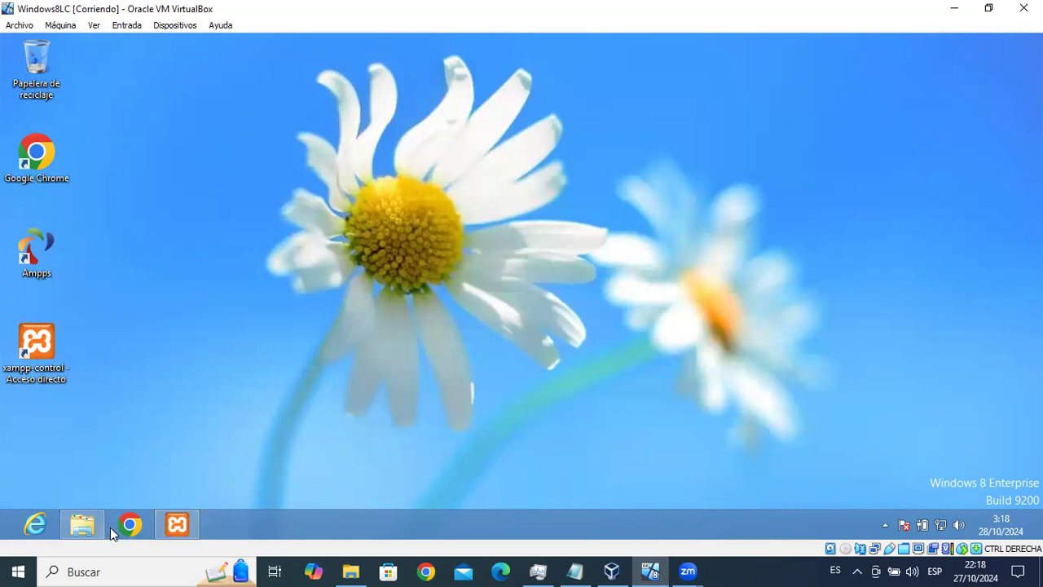
{"action": "left_click", "coordinate": [185, 526]}
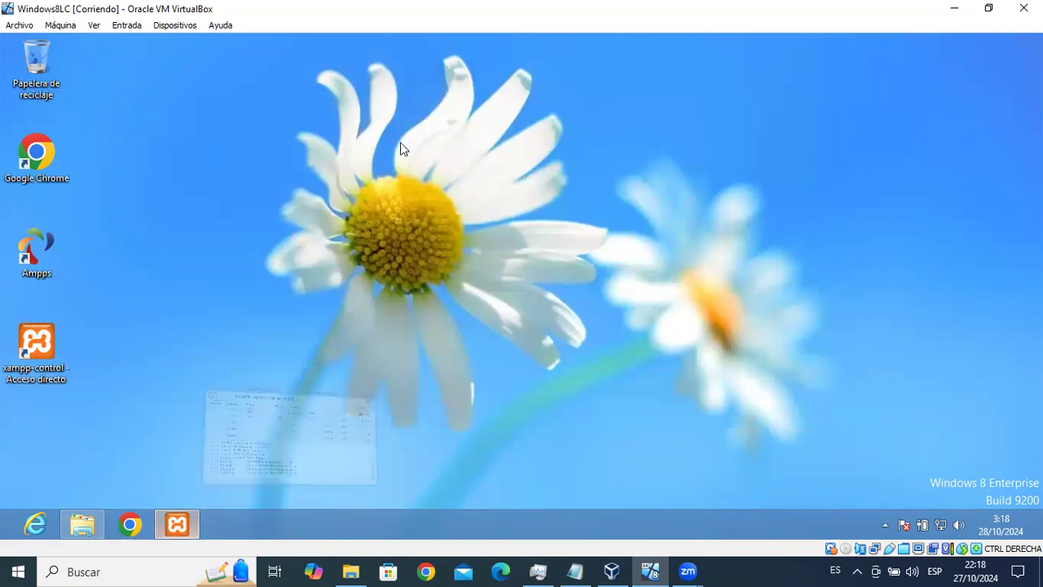
{"action": "left_click", "coordinate": [551, 202]}
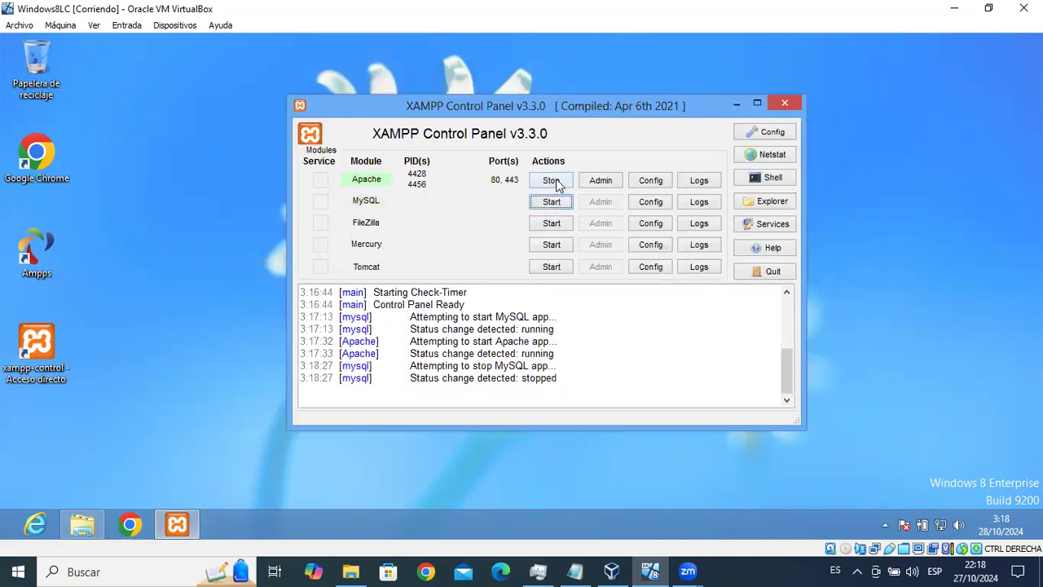
{"action": "left_click", "coordinate": [552, 180]}
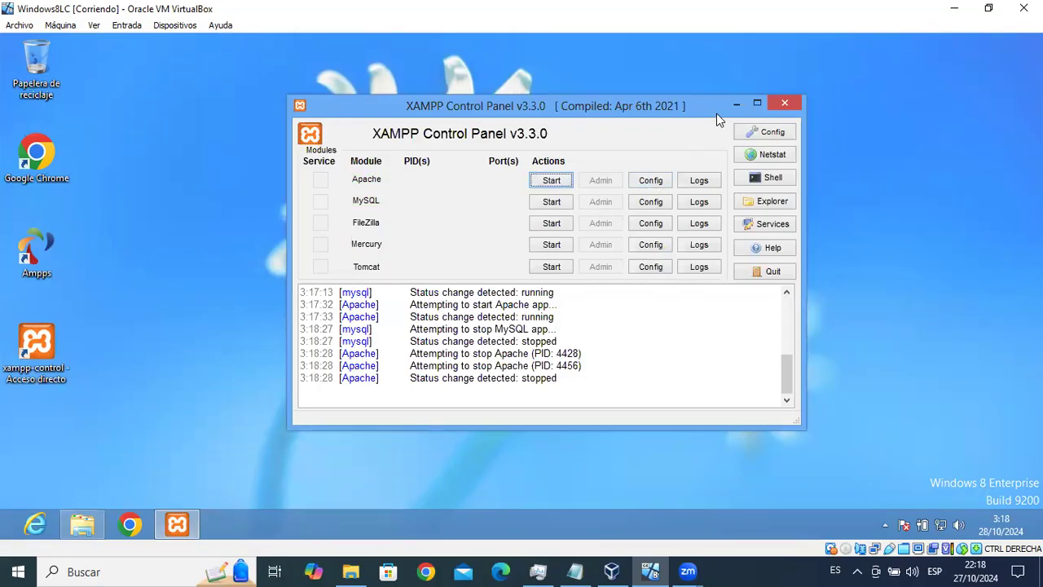
{"action": "left_click", "coordinate": [736, 104]}
{"action": "left_click", "coordinate": [82, 524]}
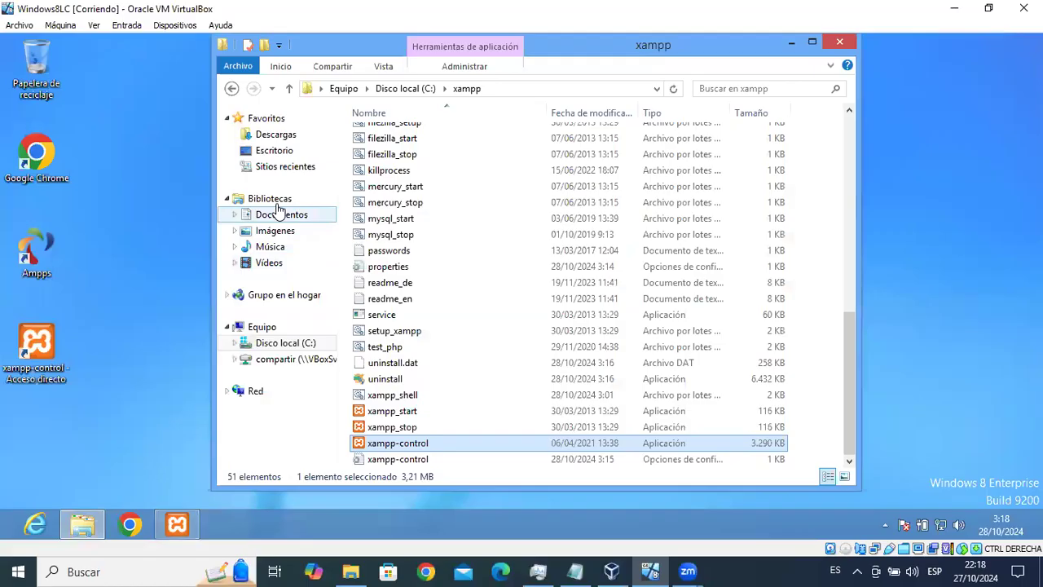
Install the mysql-workbench-community .msi from Descargas using its Instalar option.
{"action": "left_click", "coordinate": [274, 137]}
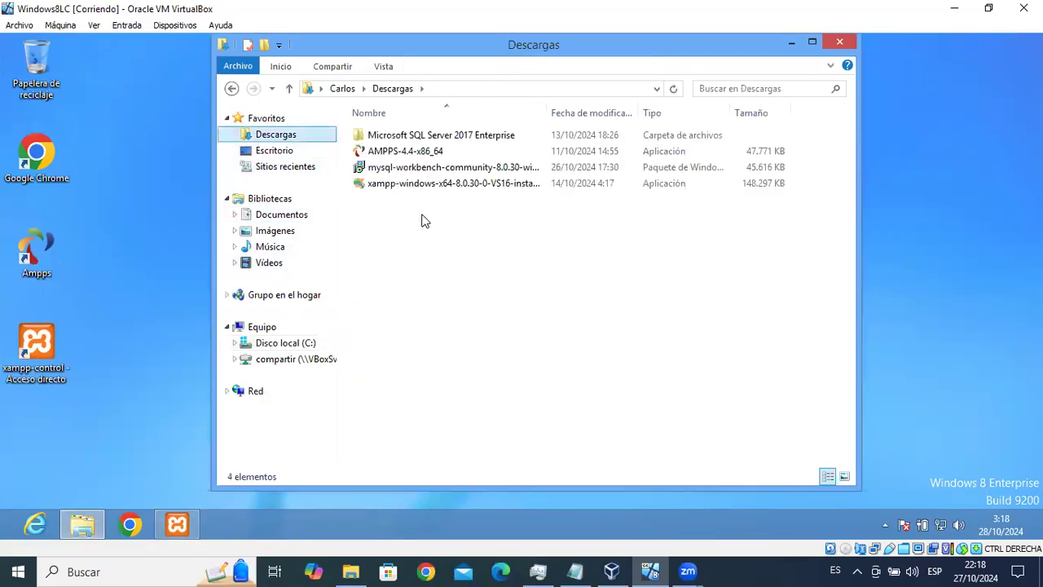
{"action": "left_click", "coordinate": [434, 172]}
{"action": "right_click", "coordinate": [436, 173]}
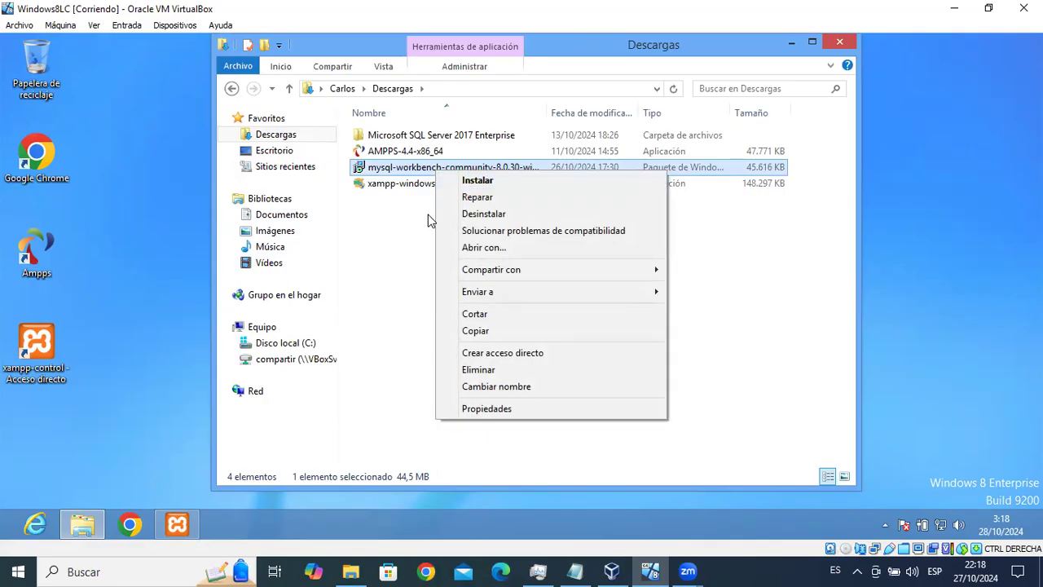
{"action": "left_click", "coordinate": [485, 181]}
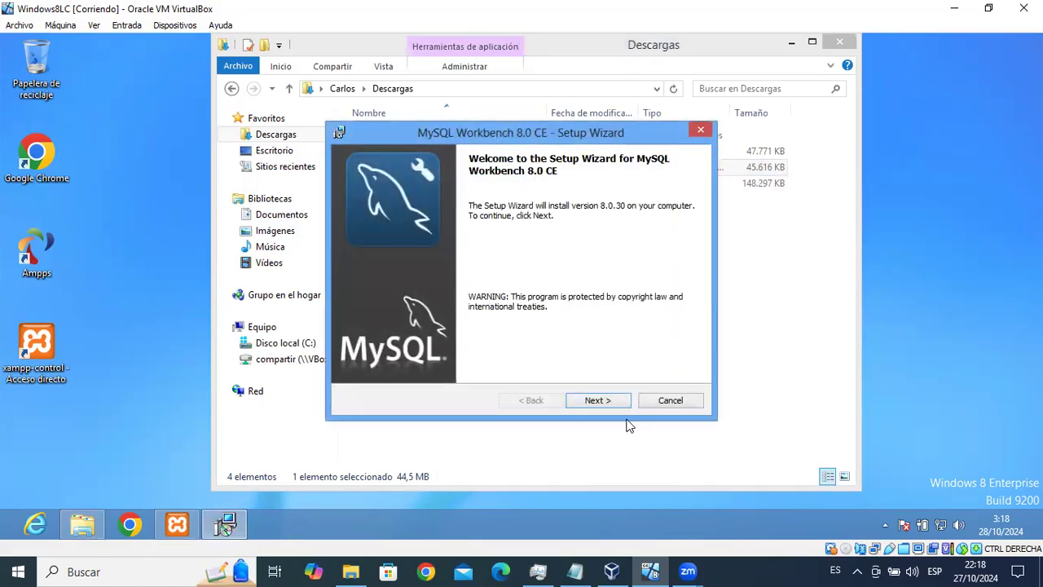
Accept the default folder and Complete setup type, then start the MySQL Workbench install.
{"action": "left_click", "coordinate": [608, 401]}
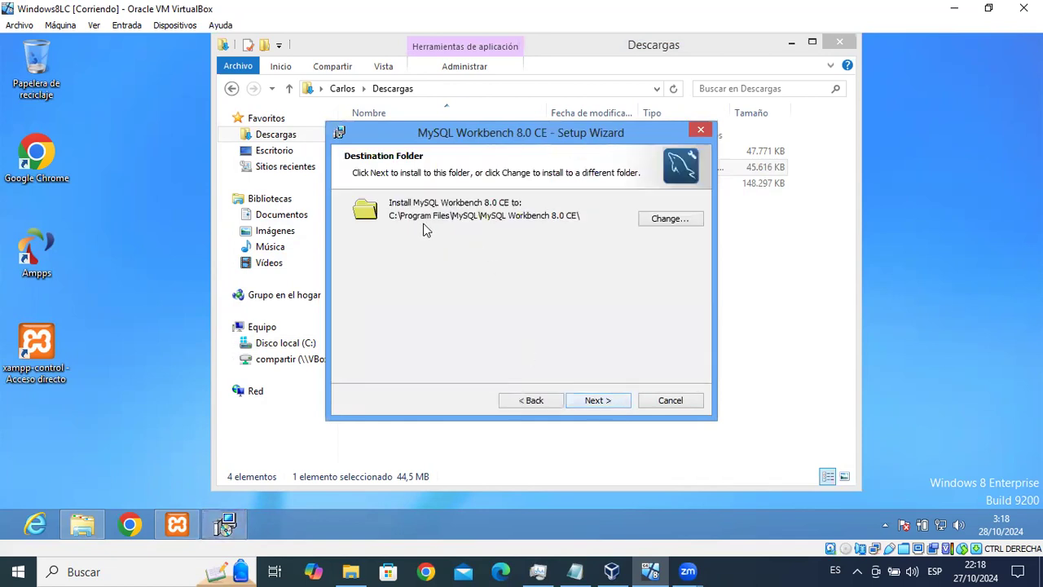
{"action": "left_click", "coordinate": [603, 404]}
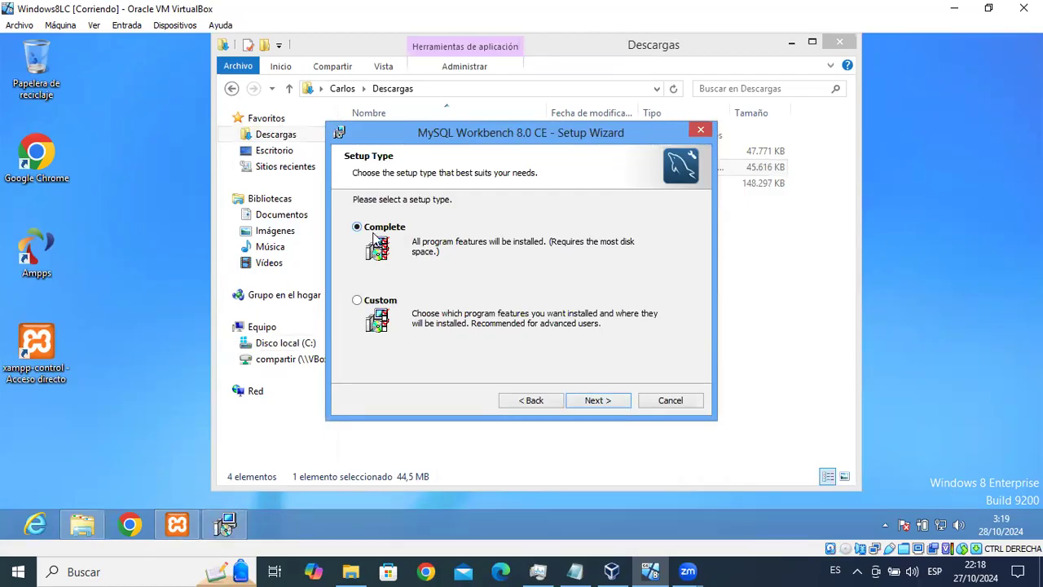
{"action": "left_click", "coordinate": [604, 403]}
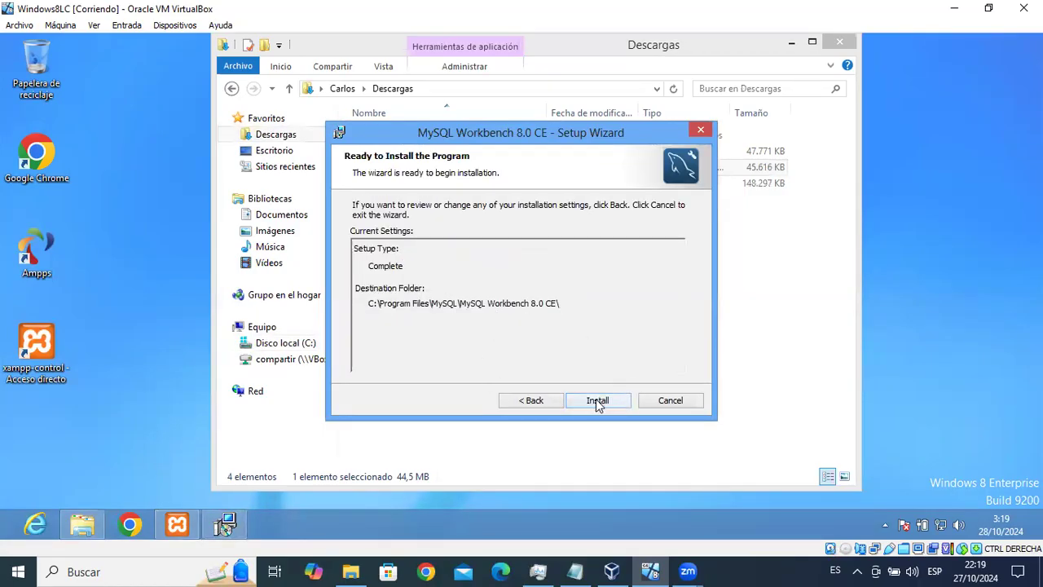
{"action": "left_click", "coordinate": [595, 398]}
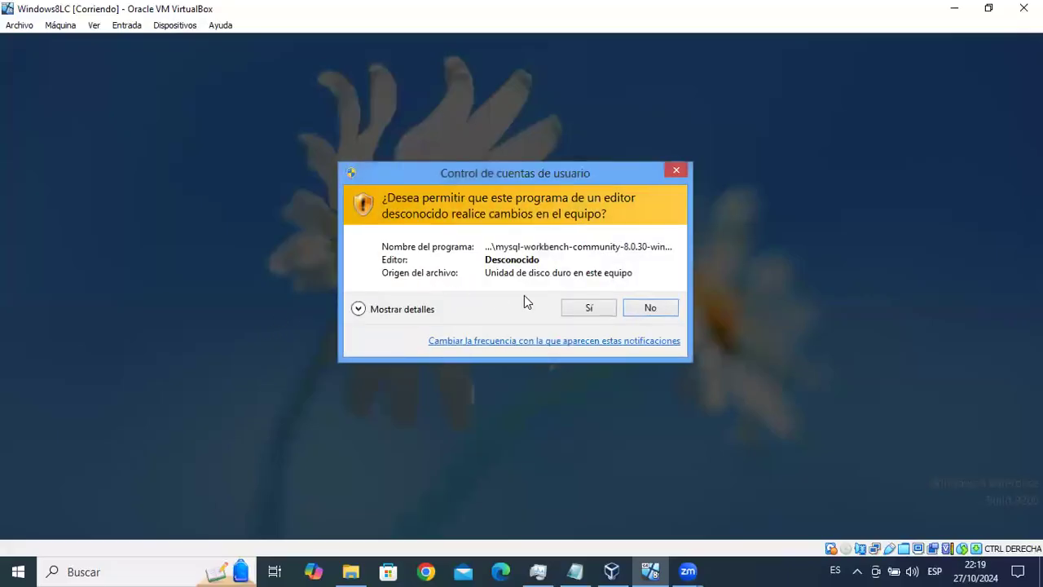
Grant UAC permission and briefly check the XAMPP Control Panel while setup runs.
{"action": "left_click", "coordinate": [587, 312]}
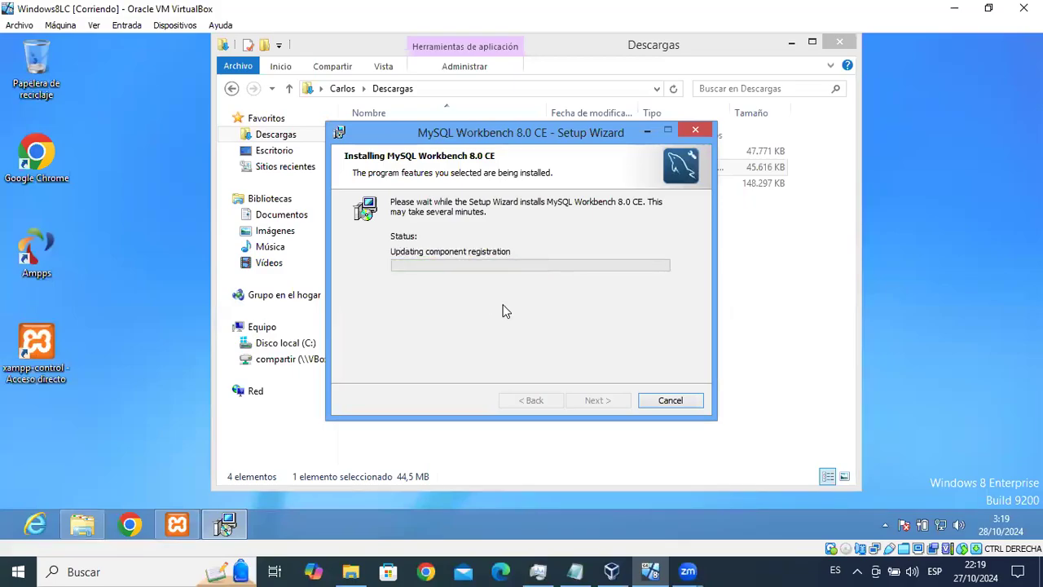
{"action": "left_click", "coordinate": [171, 524]}
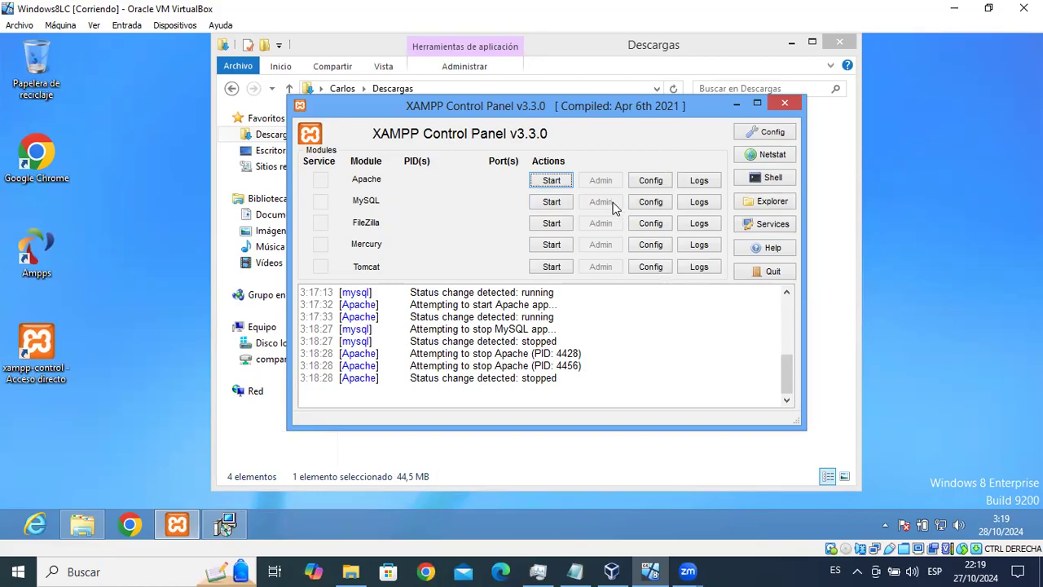
{"action": "left_click", "coordinate": [736, 104]}
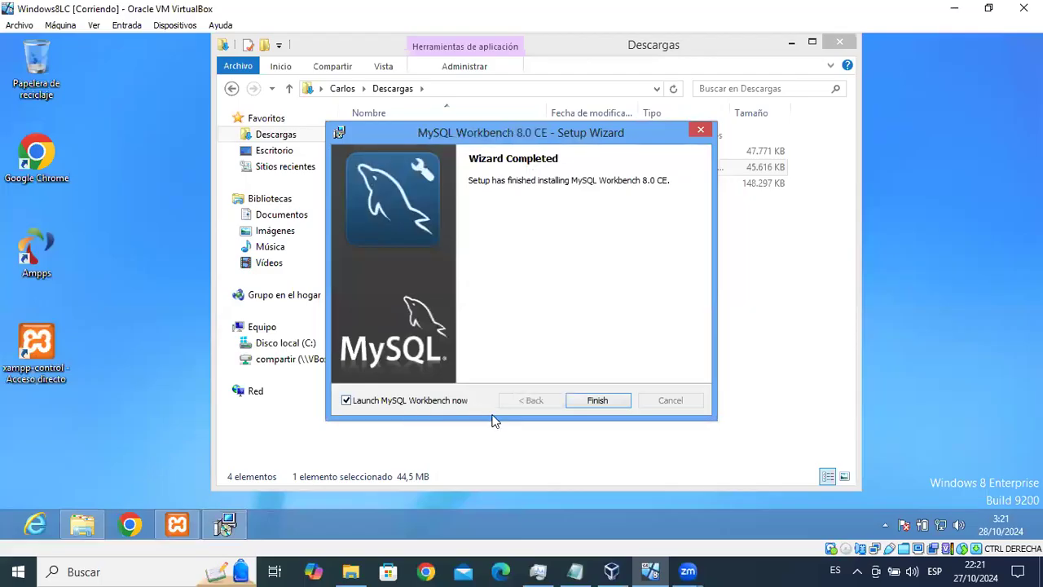
Finish the Workbench installer with 'Launch MySQL Workbench now' checked, then minimize the Descargas window.
{"action": "left_click_drag", "start_coordinate": [572, 135], "coordinate": [583, 234]}
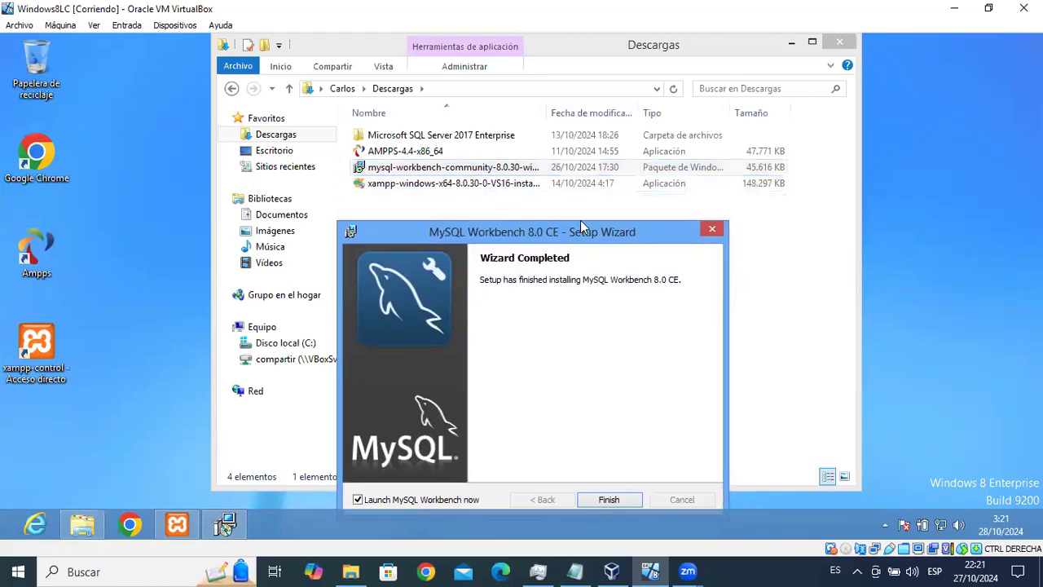
{"action": "left_click_drag", "start_coordinate": [554, 232], "coordinate": [538, 116]}
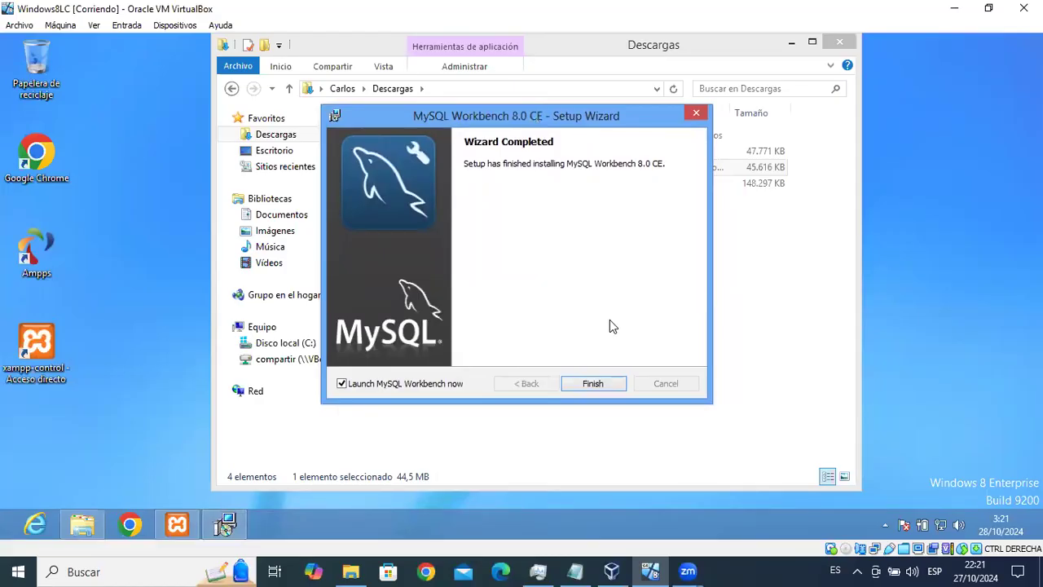
{"action": "left_click", "coordinate": [593, 384]}
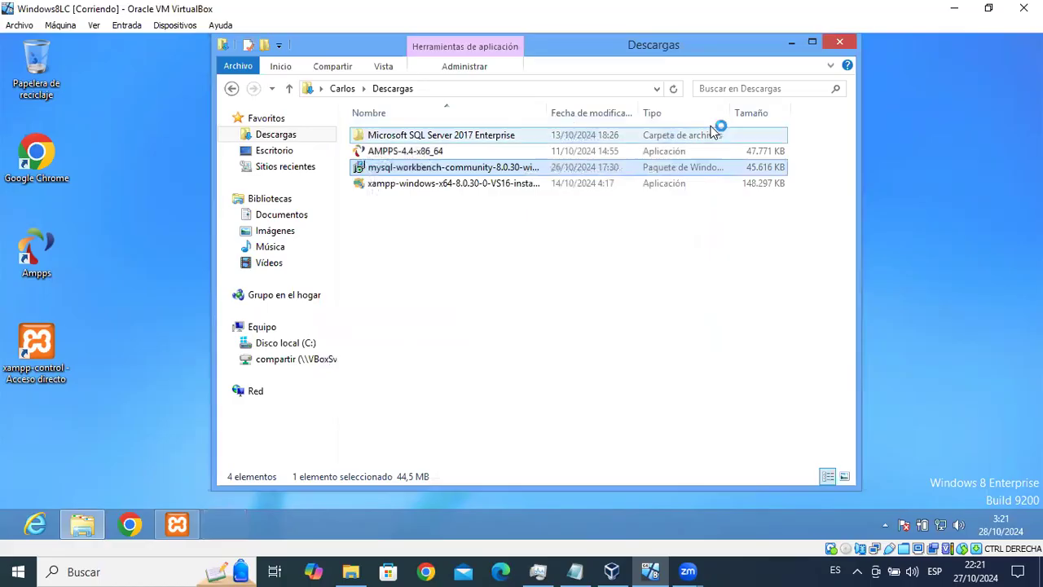
{"action": "left_click", "coordinate": [792, 43]}
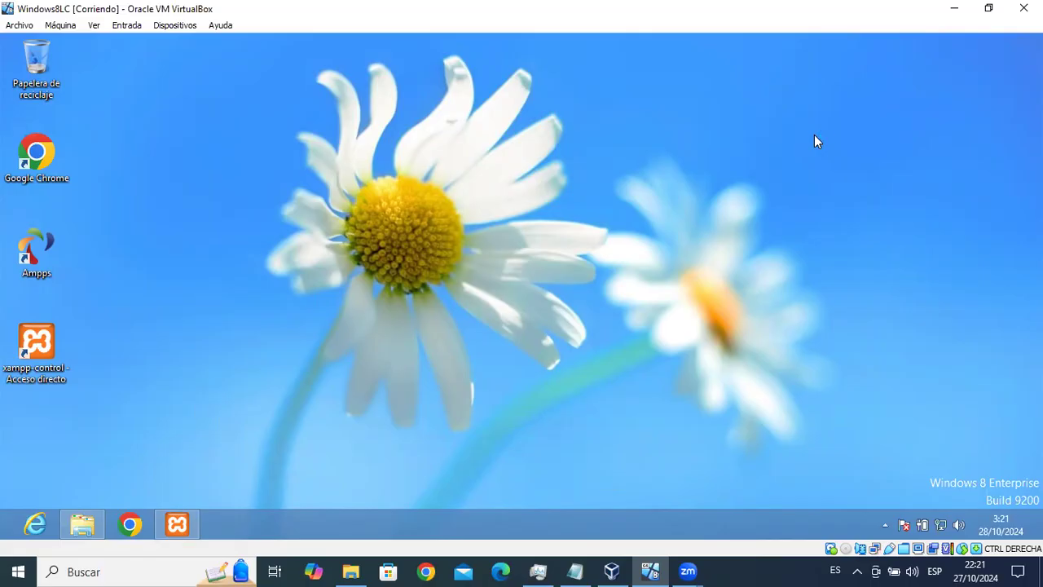
Start the MySQL and Apache modules in XAMPP Control Panel, then minimize it.
{"action": "left_click", "coordinate": [178, 523]}
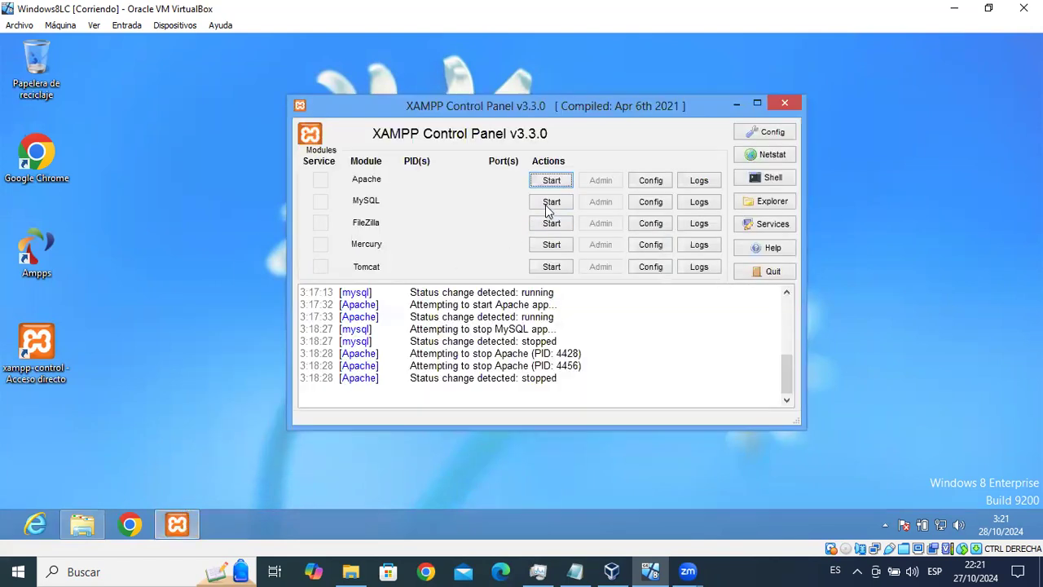
{"action": "left_click", "coordinate": [549, 203]}
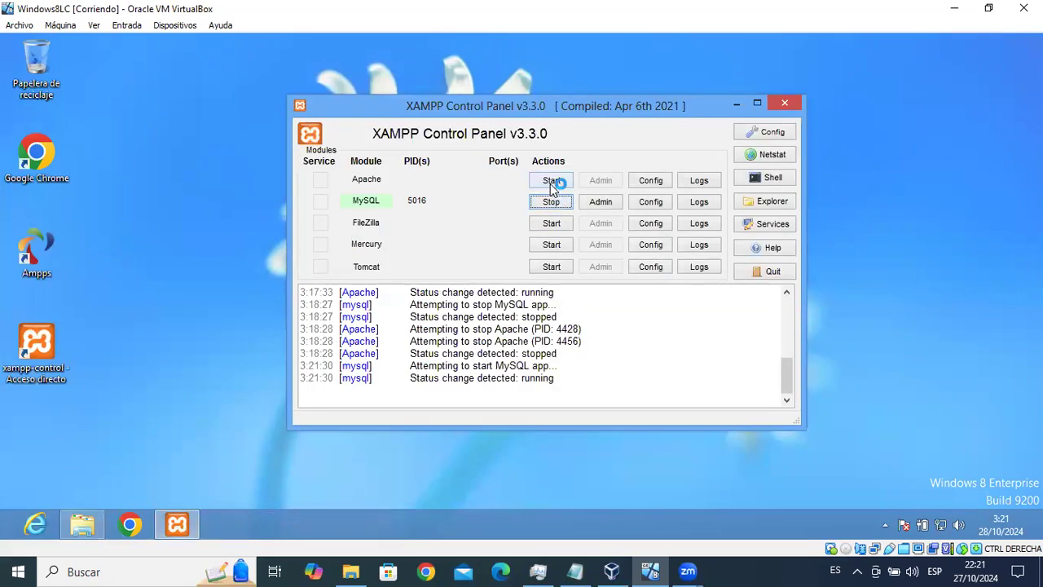
{"action": "left_click", "coordinate": [551, 182]}
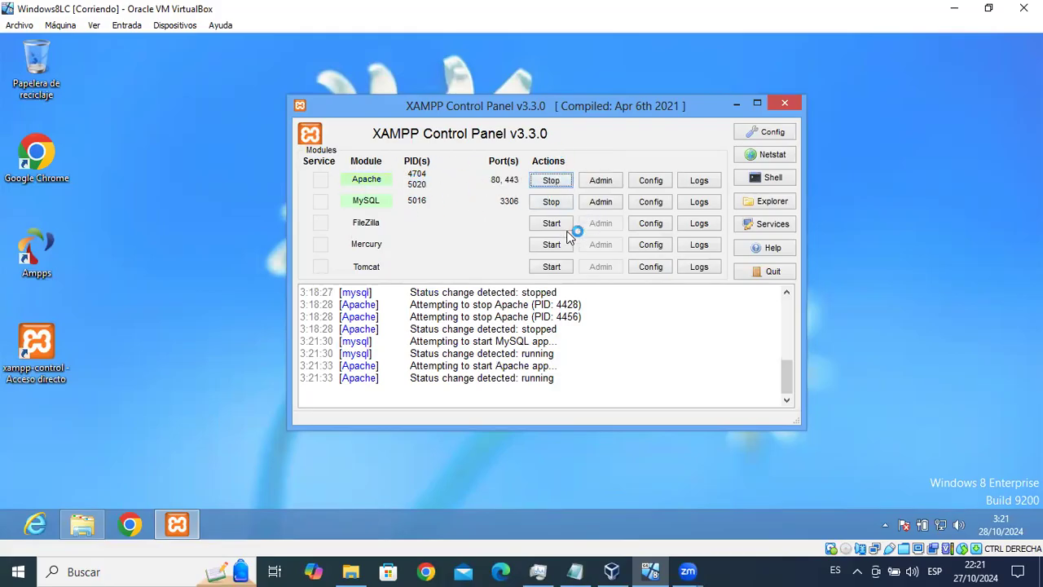
{"action": "left_click", "coordinate": [733, 106]}
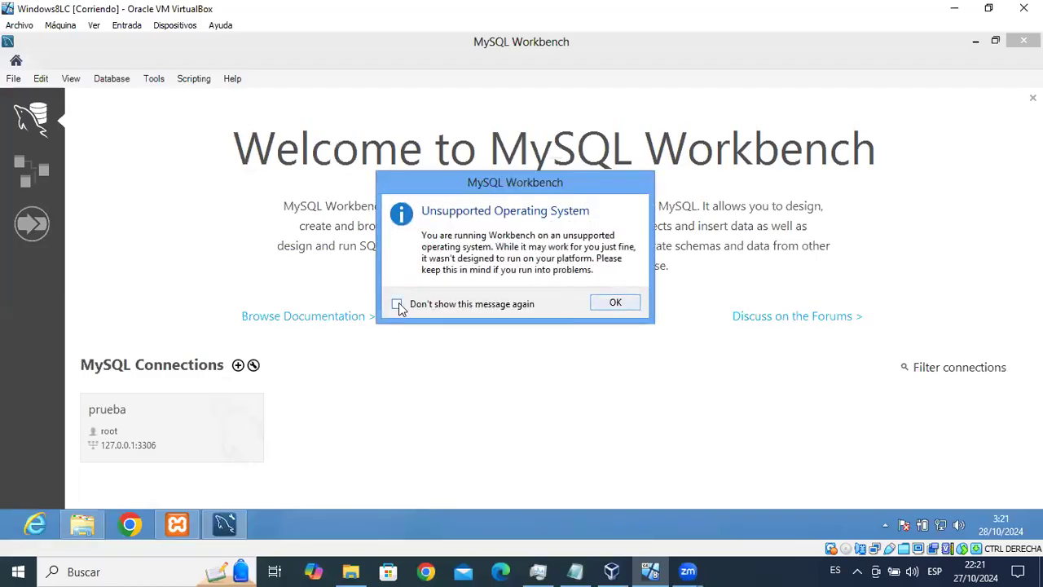
Dismiss the unsupported OS warning and delete the saved prueba connection tile.
{"action": "left_click", "coordinate": [398, 304]}
{"action": "left_click", "coordinate": [614, 302]}
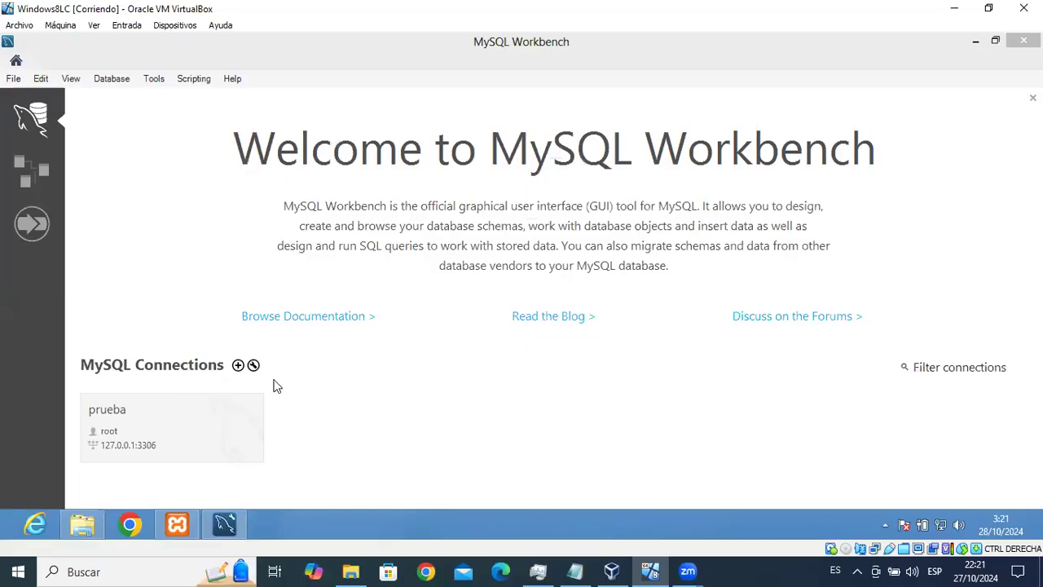
{"action": "right_click", "coordinate": [197, 412]}
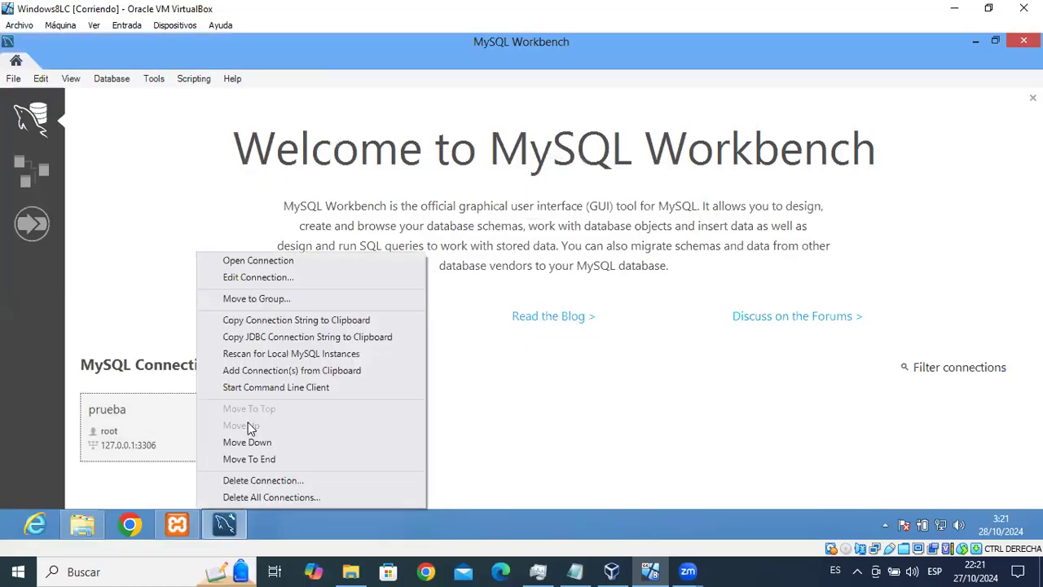
{"action": "left_click", "coordinate": [277, 480]}
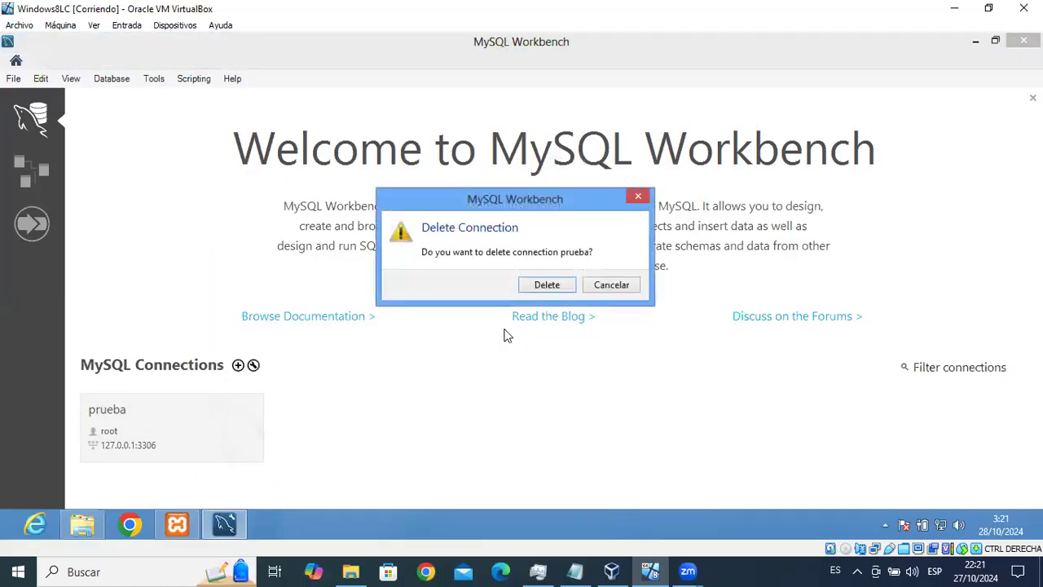
{"action": "left_click", "coordinate": [542, 284]}
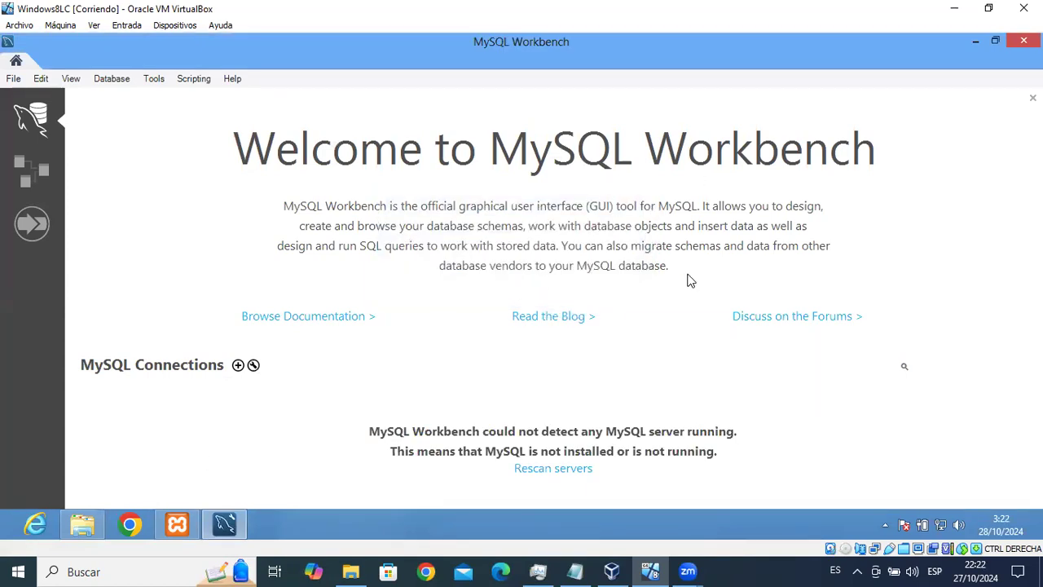
{"action": "left_click", "coordinate": [977, 42]}
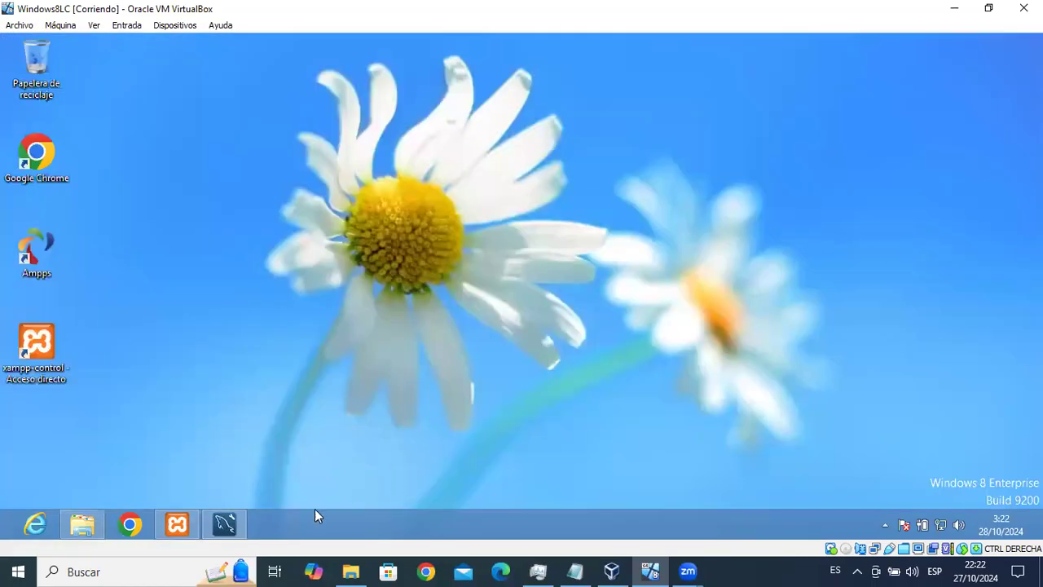
{"action": "left_click", "coordinate": [224, 524]}
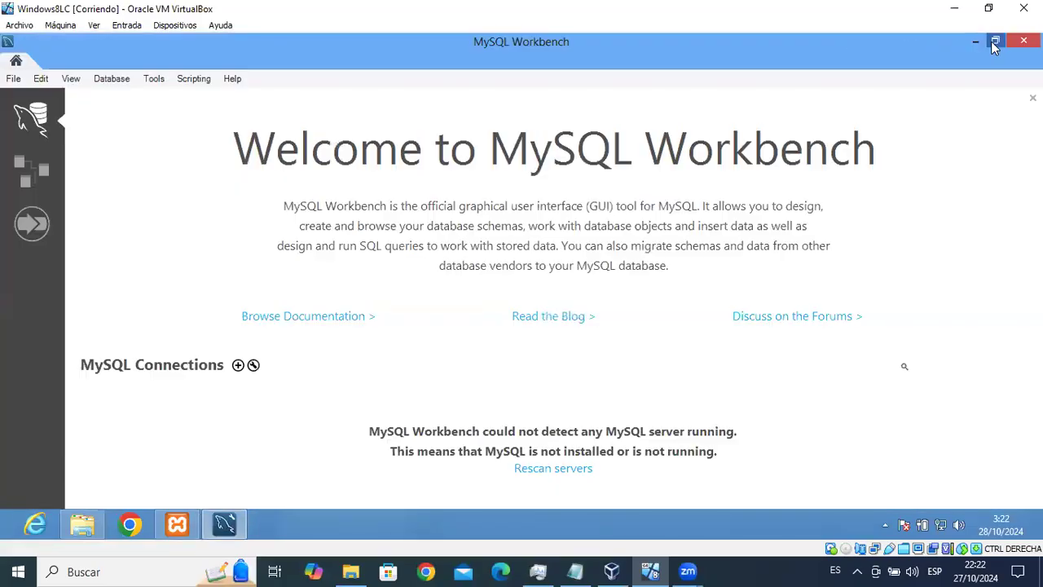
Maximize Workbench and open Setup New Connection via the + beside MySQL Connections.
{"action": "left_click", "coordinate": [994, 42]}
{"action": "left_click", "coordinate": [942, 117]}
{"action": "left_click", "coordinate": [238, 366]}
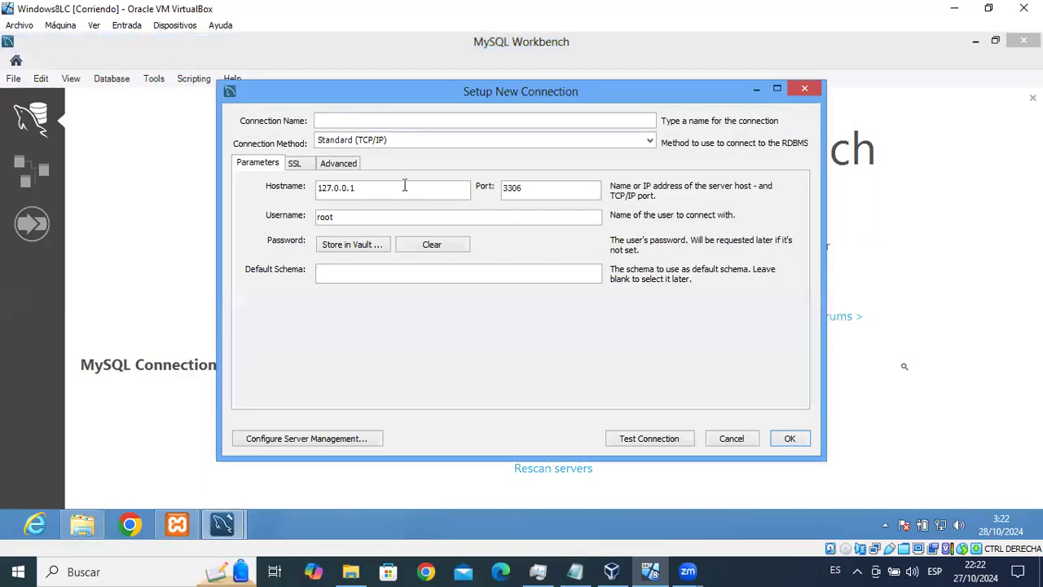
{"action": "left_click", "coordinate": [177, 524]}
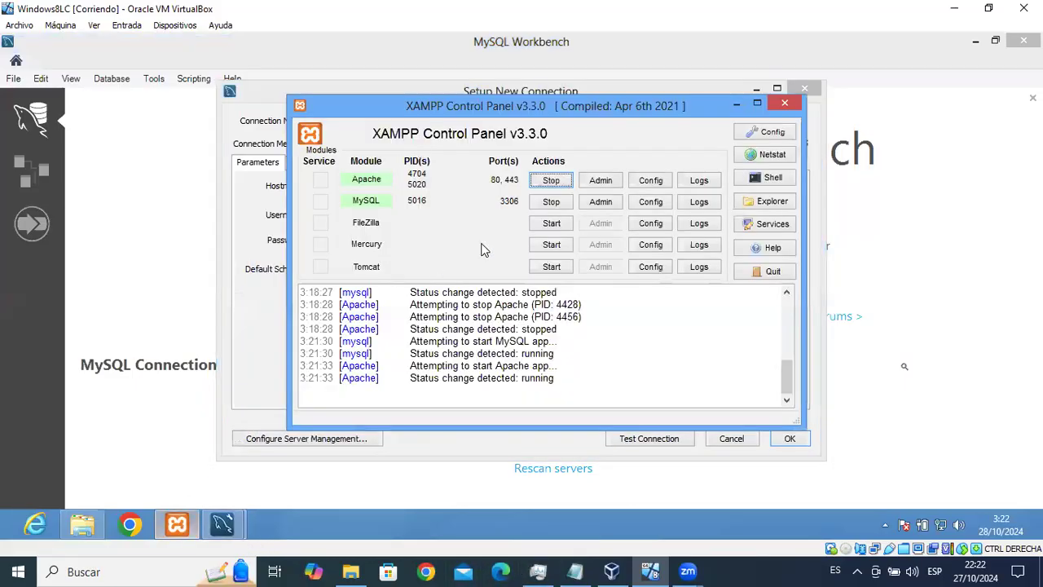
{"action": "left_click", "coordinate": [736, 104]}
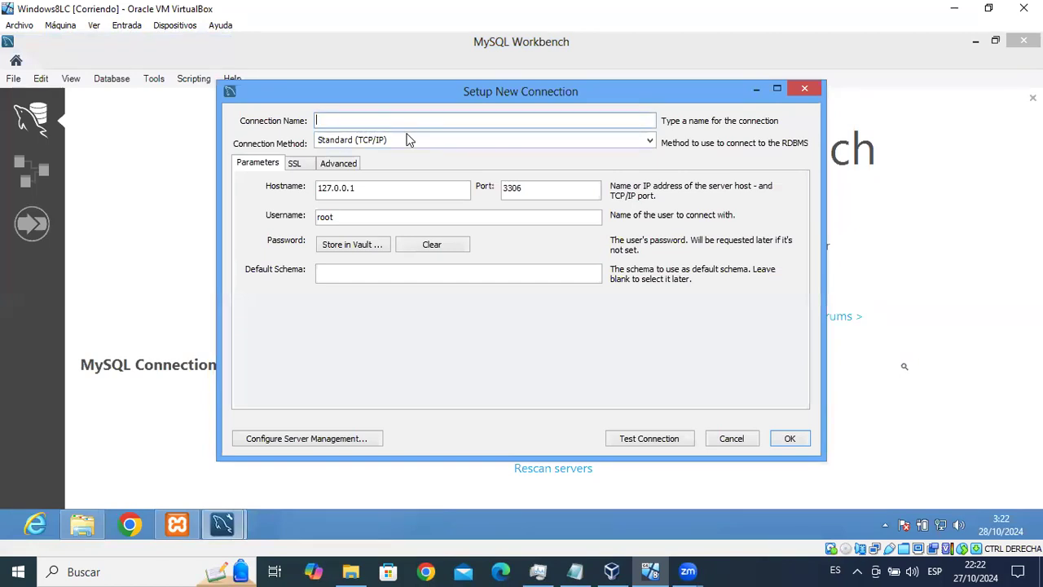
Name the connection 'Base de Datos', keeping host 127.0.0.1, port 3306 and user root.
{"action": "left_click", "coordinate": [415, 121]}
{"action": "type", "text": "Base de Datos"}
{"action": "left_click_drag", "start_coordinate": [360, 188], "coordinate": [311, 187]}
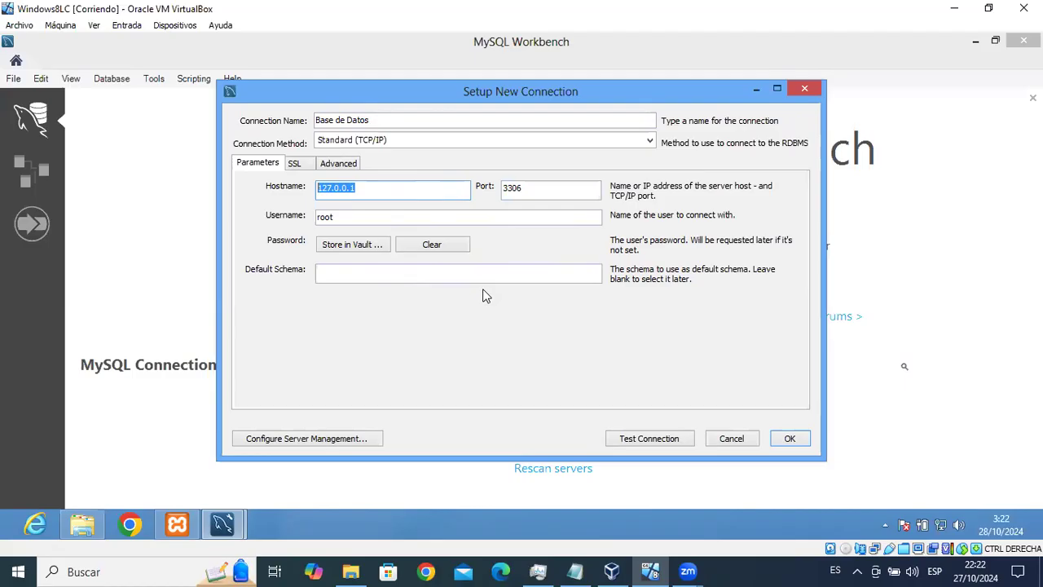
{"action": "double_click", "coordinate": [513, 188]}
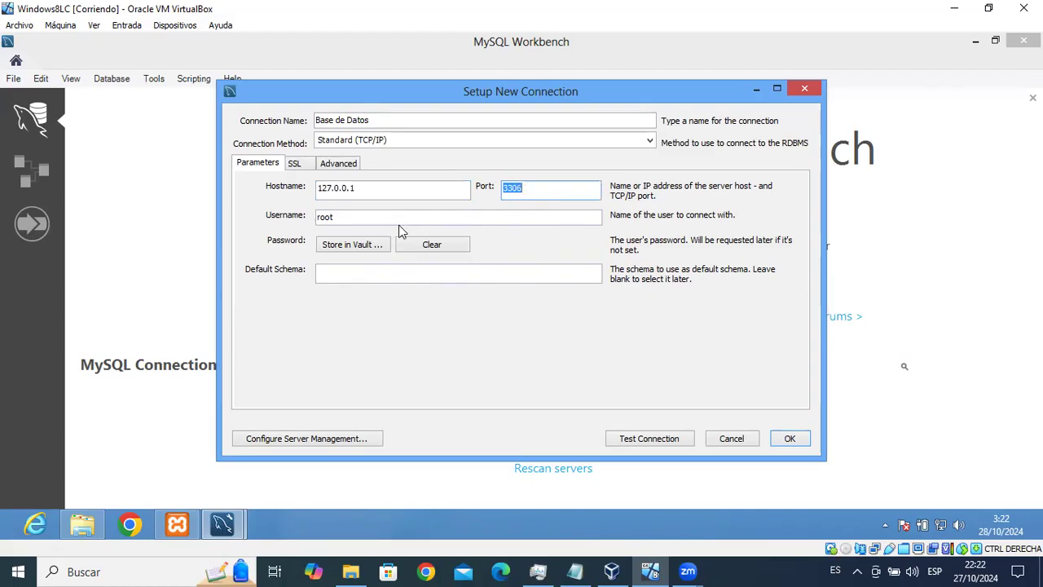
{"action": "double_click", "coordinate": [349, 218]}
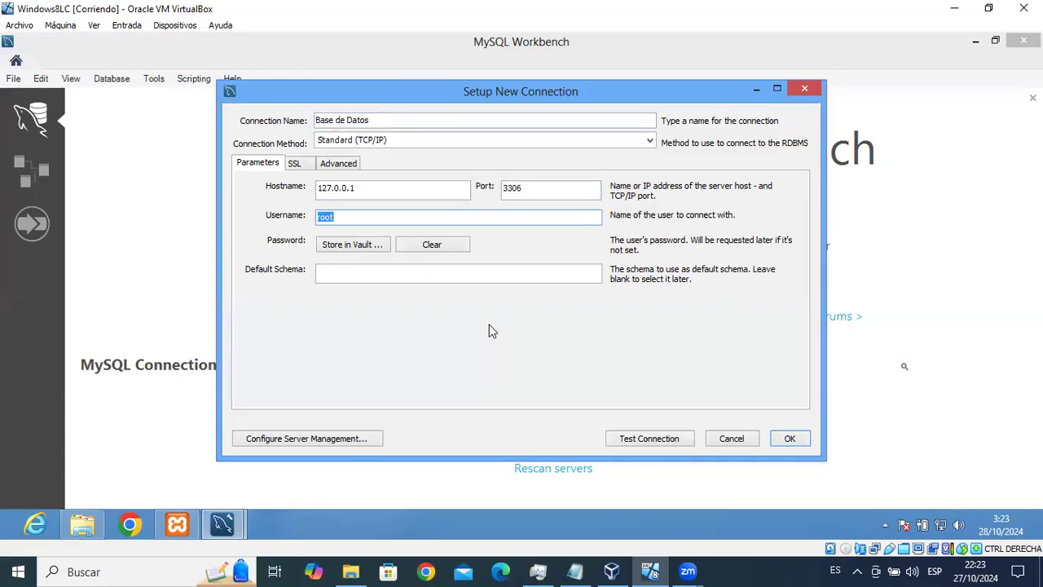
Test the connection past the version warning, then save it.
{"action": "left_click", "coordinate": [654, 444]}
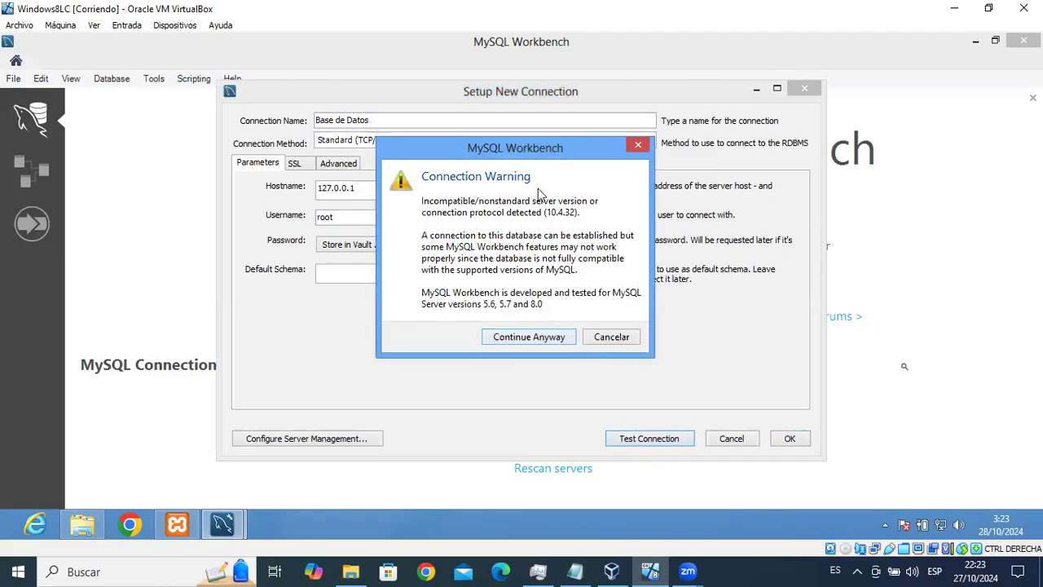
{"action": "left_click", "coordinate": [529, 337]}
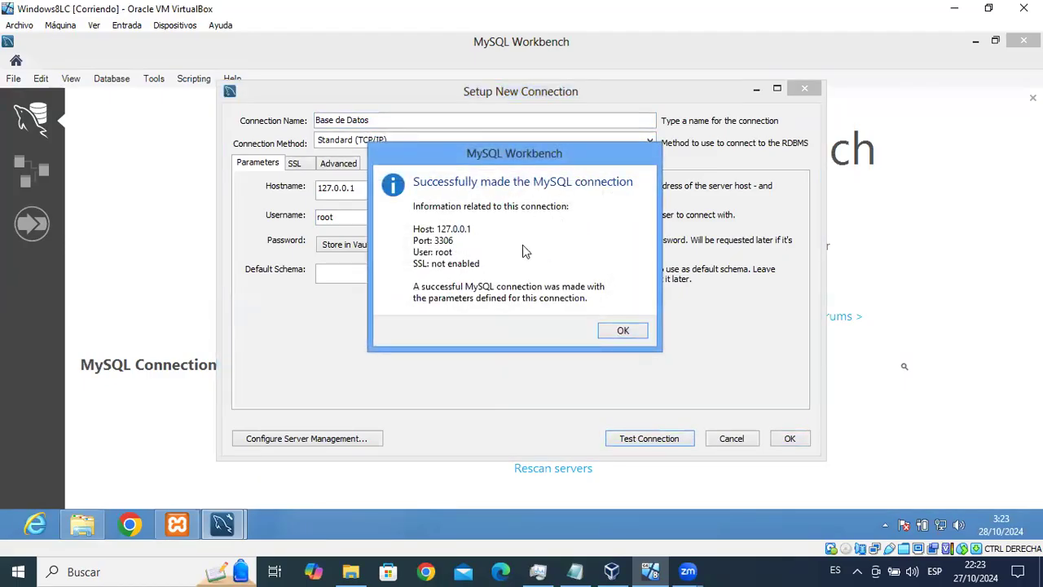
{"action": "left_click", "coordinate": [622, 332]}
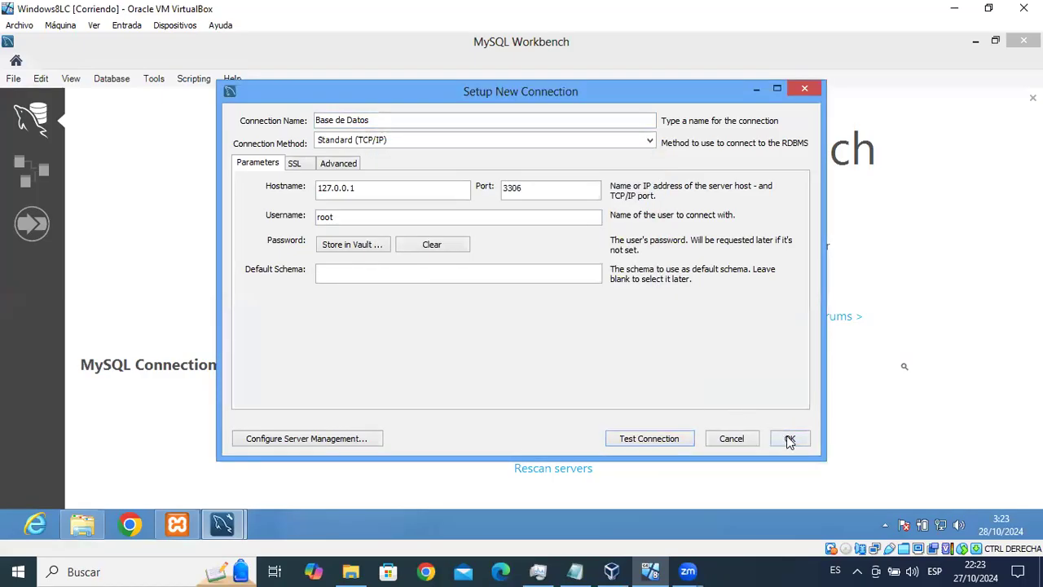
{"action": "left_click", "coordinate": [789, 438]}
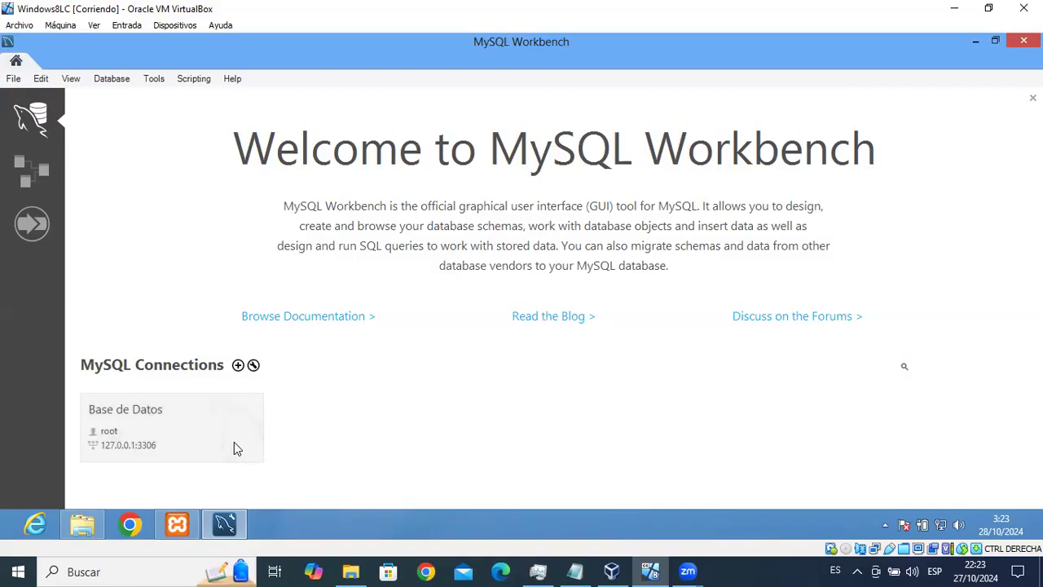
Open the Base de Datos connection tile and continue past the server-version warning.
{"action": "left_click", "coordinate": [150, 437]}
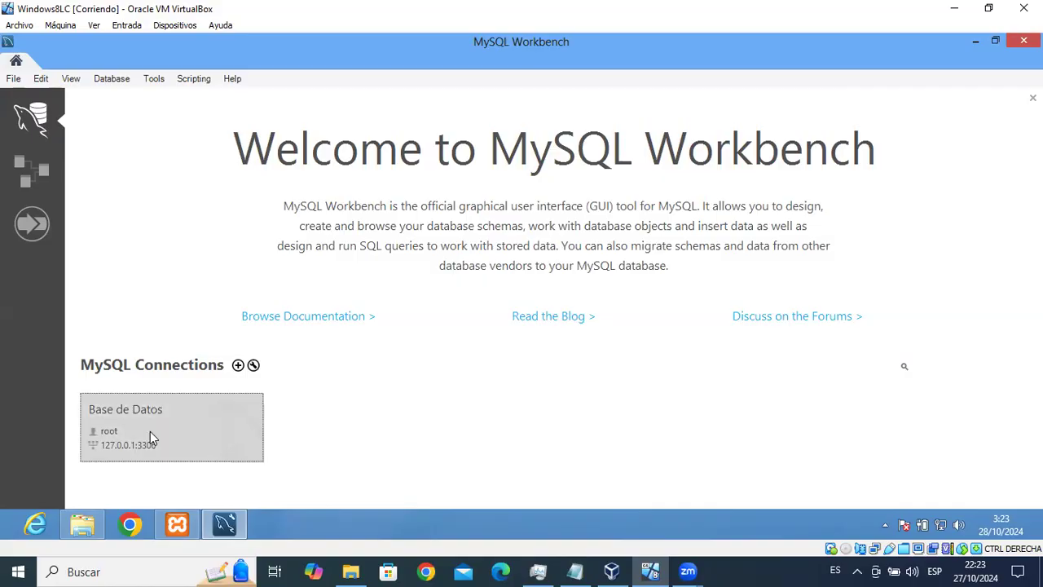
{"action": "double_click", "coordinate": [150, 434]}
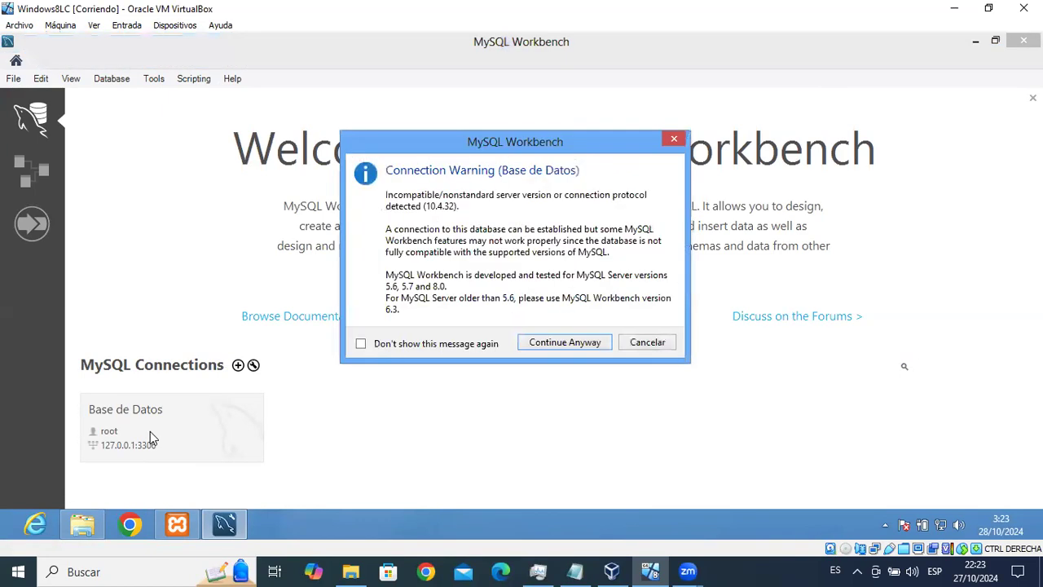
{"action": "left_click", "coordinate": [575, 342]}
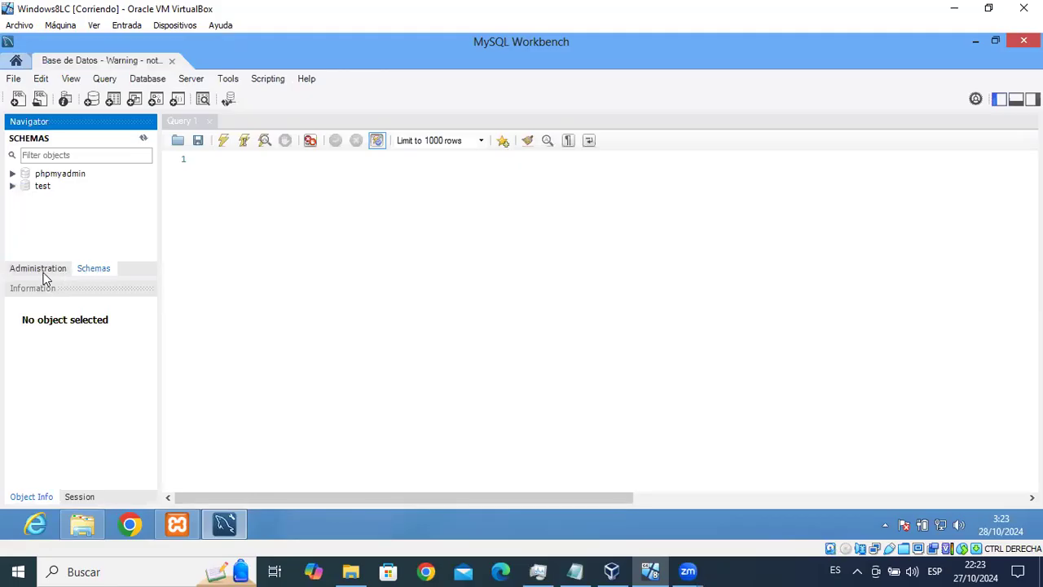
{"action": "left_click", "coordinate": [40, 269]}
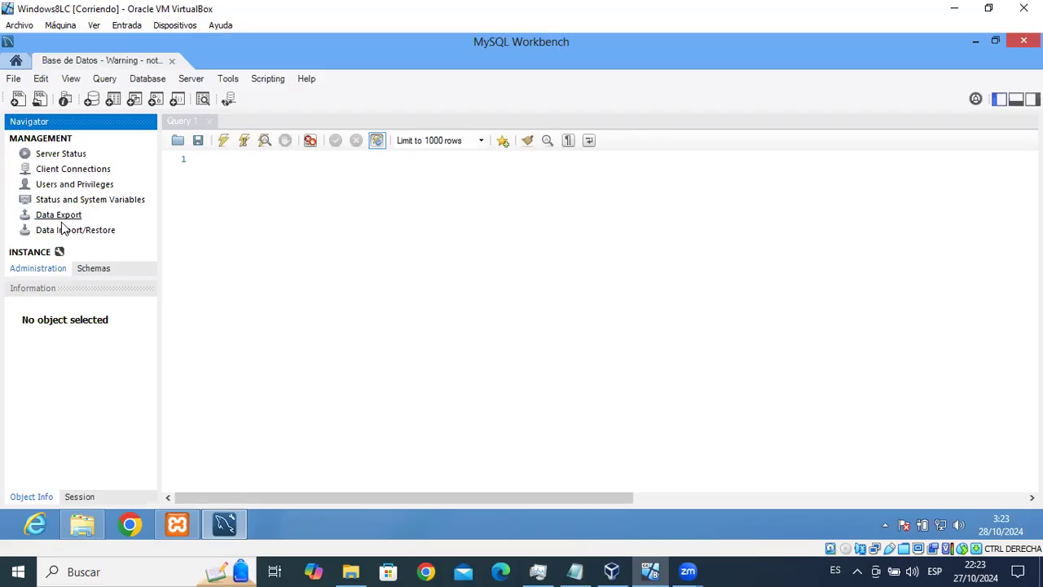
{"action": "left_click", "coordinate": [95, 272]}
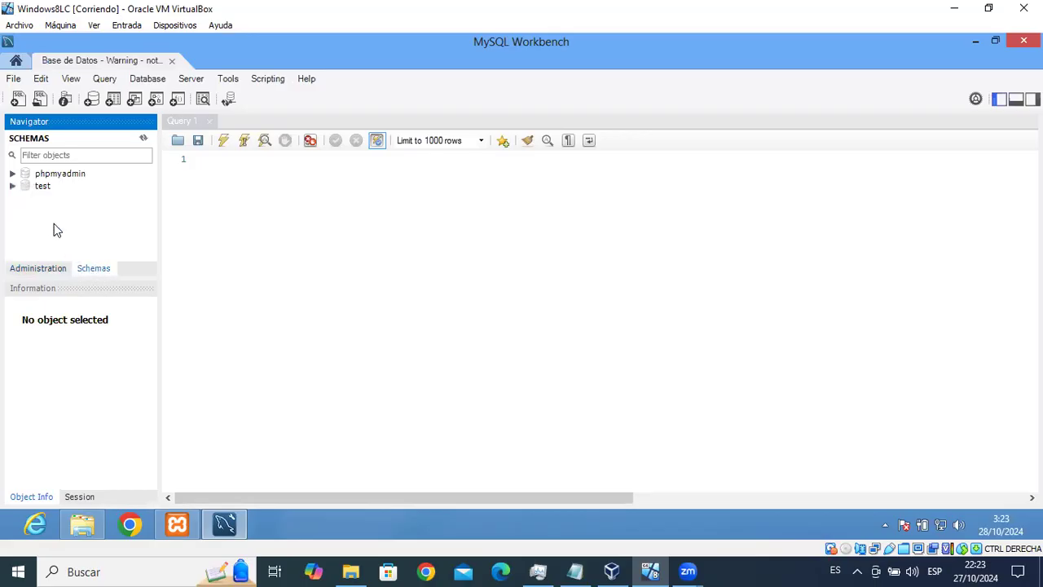
{"action": "left_click", "coordinate": [55, 175]}
{"action": "left_click", "coordinate": [42, 187]}
{"action": "key", "text": "Up"}
{"action": "left_click", "coordinate": [46, 186]}
{"action": "key", "text": "Up"}
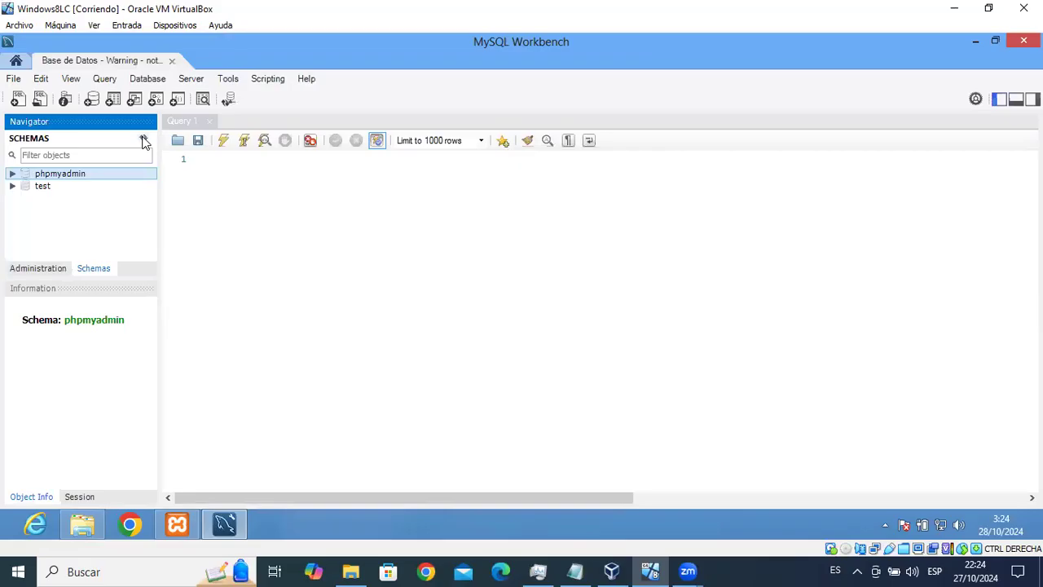
{"action": "left_click", "coordinate": [186, 122]}
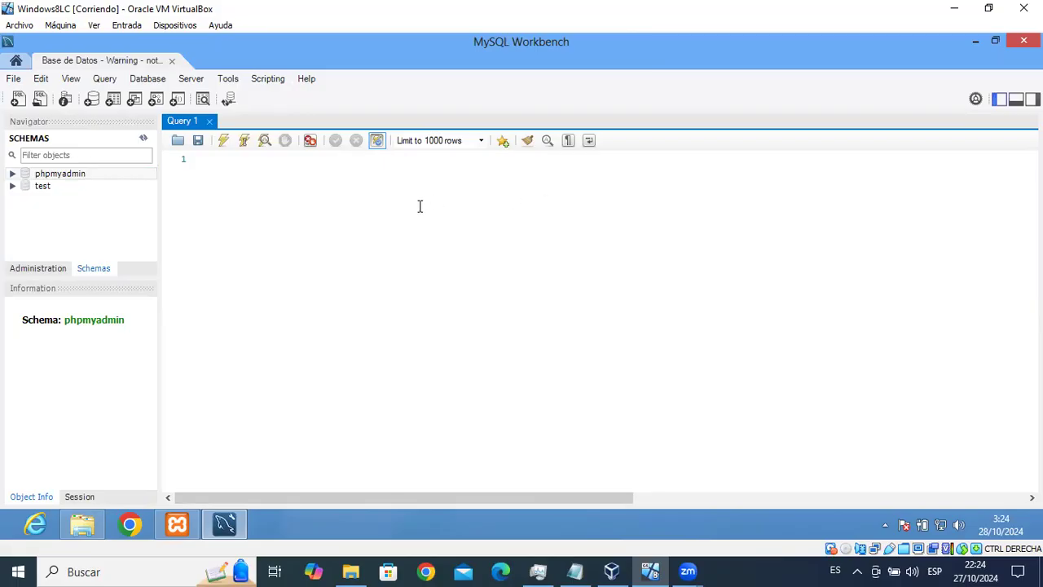
Open and close an SQL File 1 tab, and enlarge the schema list area.
{"action": "left_click", "coordinate": [18, 99]}
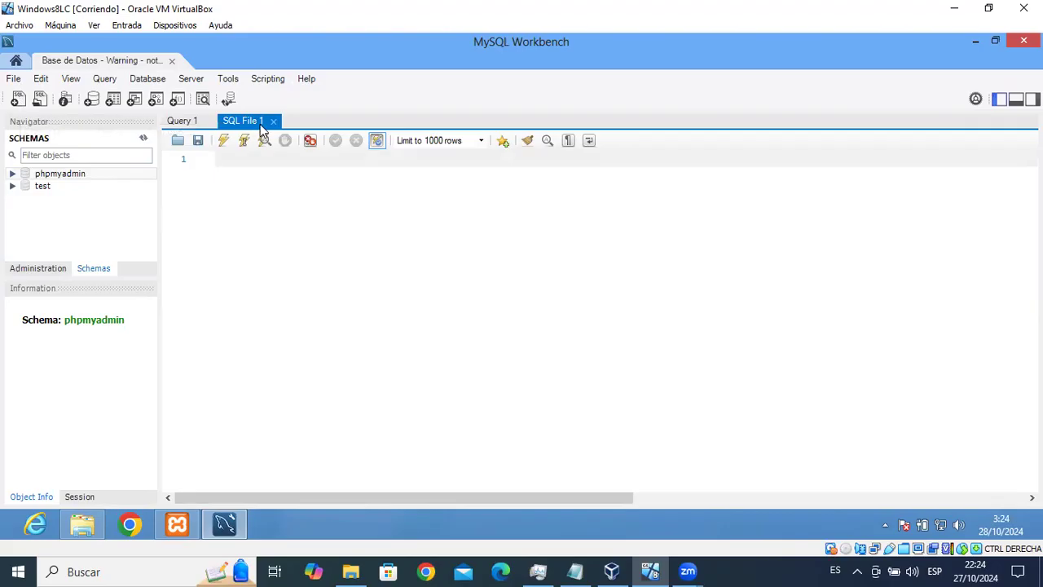
{"action": "left_click", "coordinate": [189, 122]}
{"action": "left_click", "coordinate": [232, 122]}
{"action": "left_click", "coordinate": [189, 122]}
{"action": "left_click", "coordinate": [257, 121]}
{"action": "left_click", "coordinate": [274, 121]}
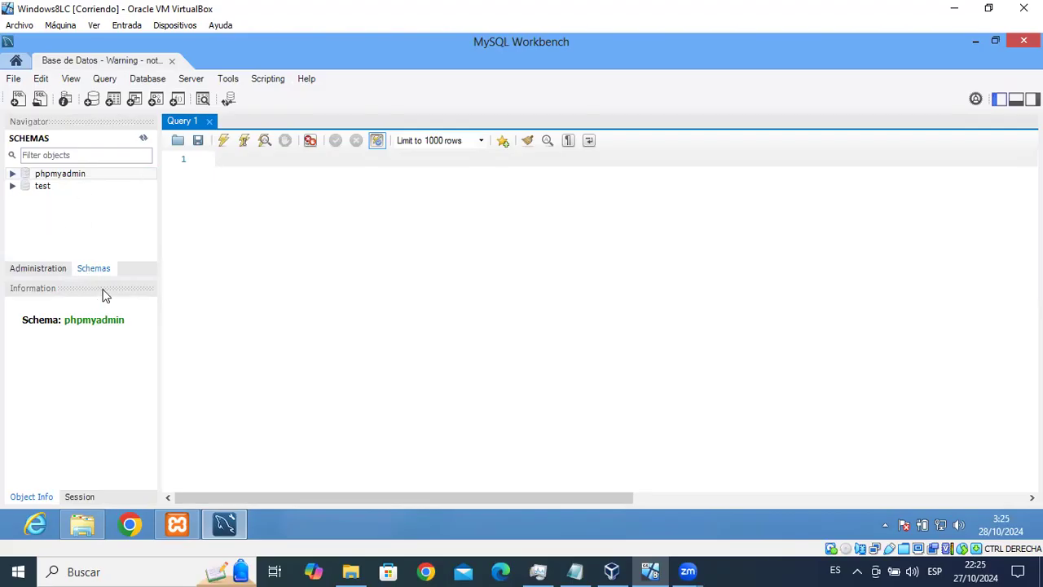
{"action": "left_click_drag", "start_coordinate": [97, 278], "coordinate": [96, 342]}
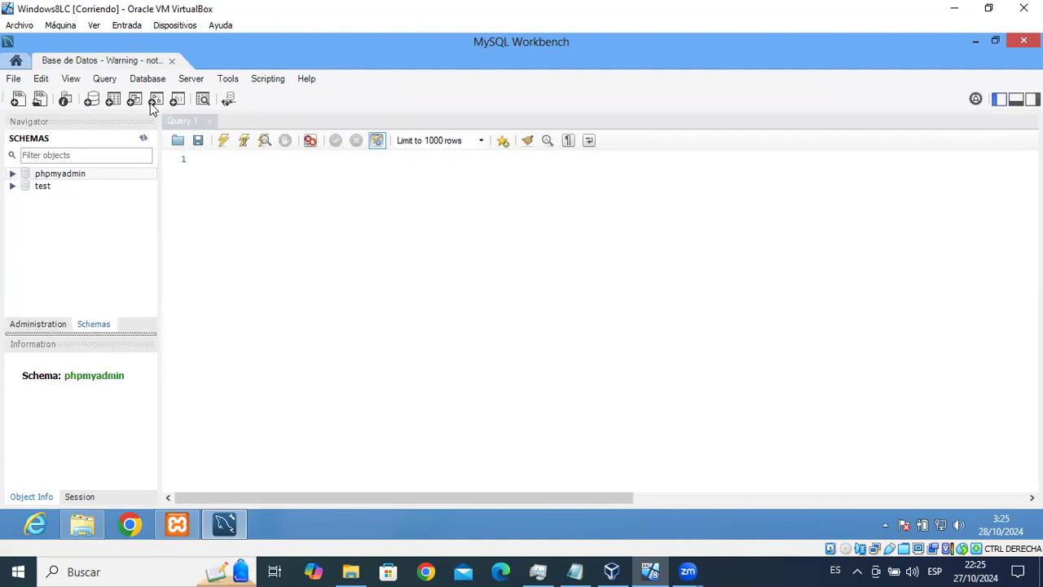
Browse the File, Edit and Query menus, then return to the home screen.
{"action": "left_click", "coordinate": [14, 81]}
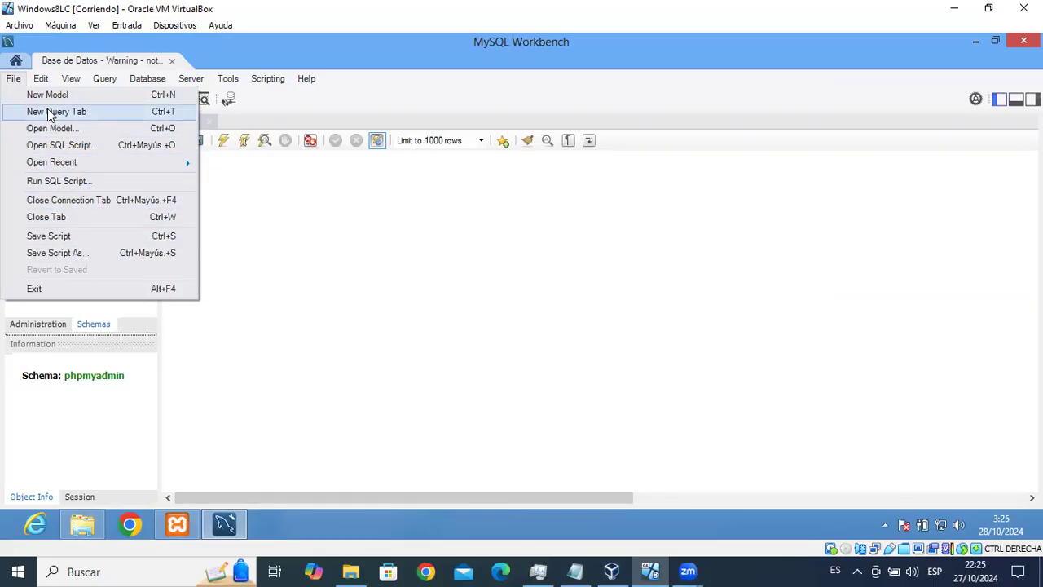
{"action": "left_click", "coordinate": [258, 212]}
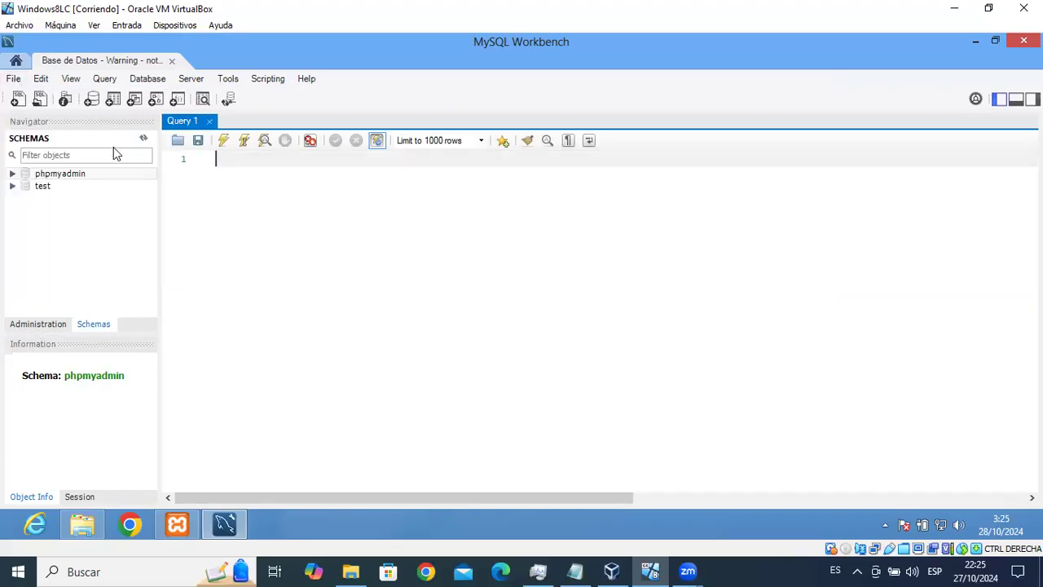
{"action": "left_click", "coordinate": [43, 79]}
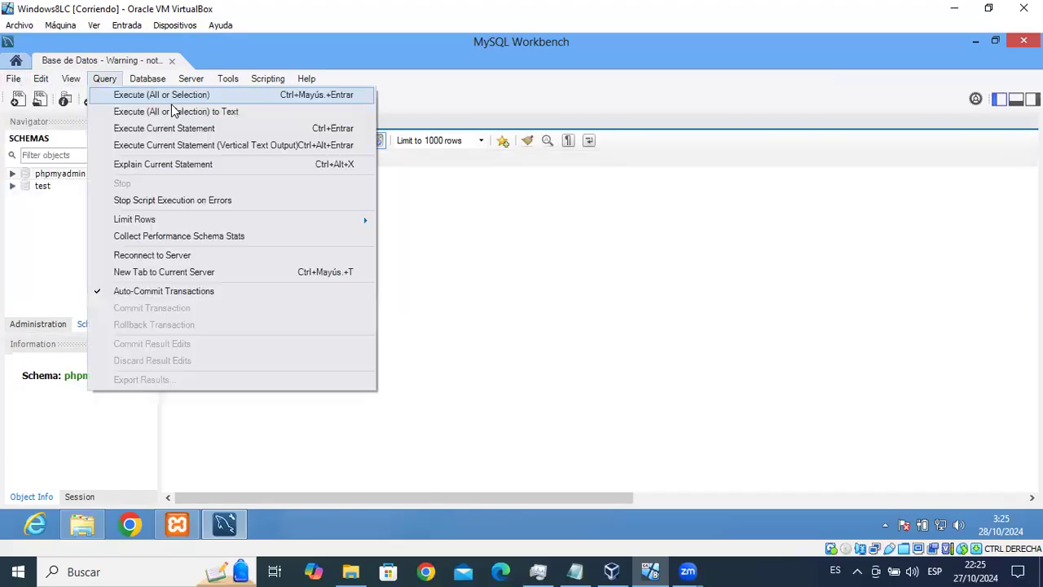
{"action": "left_click", "coordinate": [296, 180]}
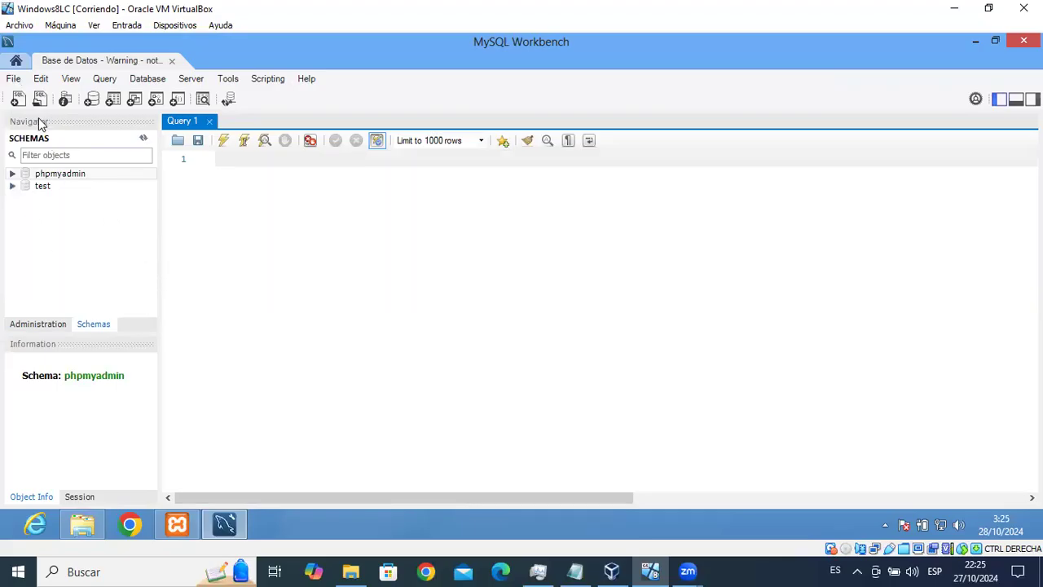
{"action": "left_click", "coordinate": [16, 62]}
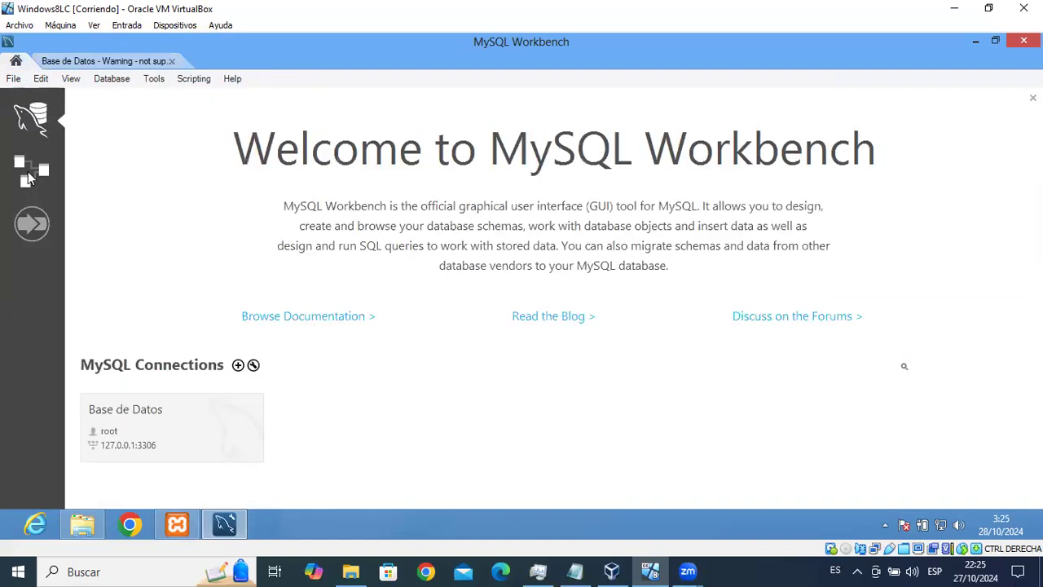
Show the Models list and add a new model with the (+) button.
{"action": "left_click", "coordinate": [30, 172]}
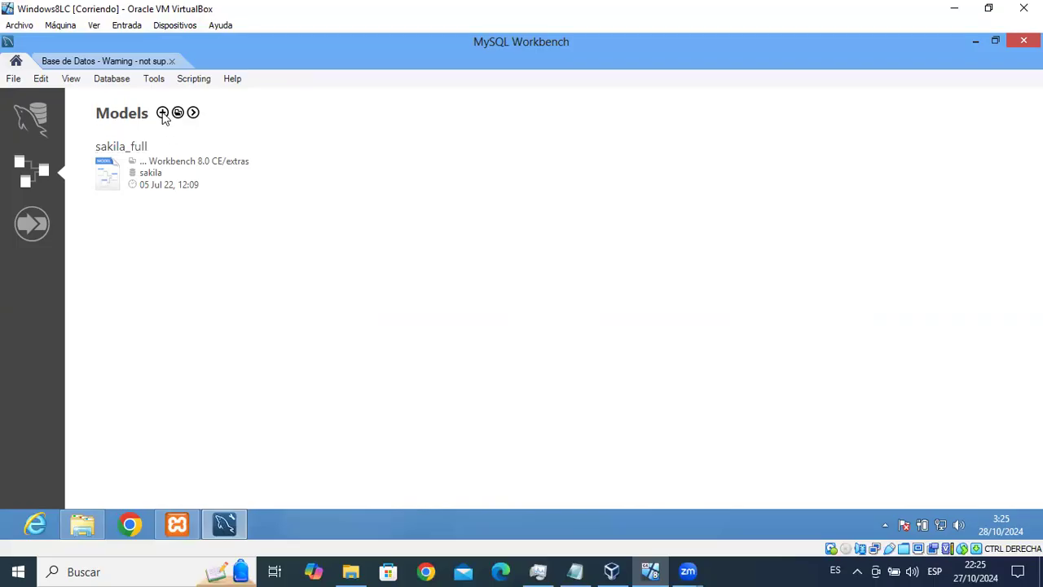
{"action": "left_click", "coordinate": [163, 112]}
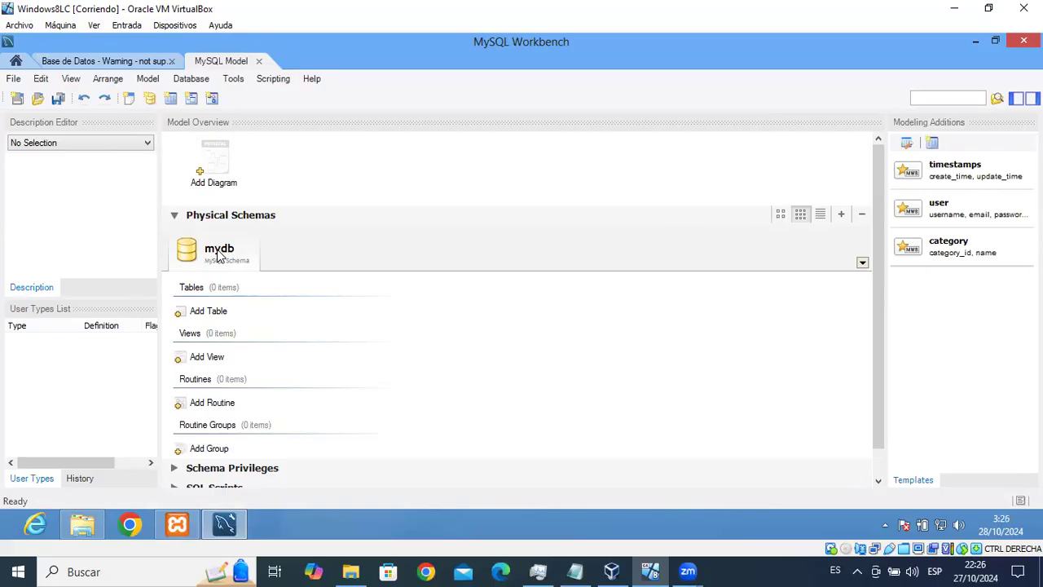
Open the mydb schema editor, rename it 'libros', and choose utf8_spanish_ci collation.
{"action": "double_click", "coordinate": [218, 256]}
{"action": "key", "text": "BackSpace"}
{"action": "type", "text": "libros"}
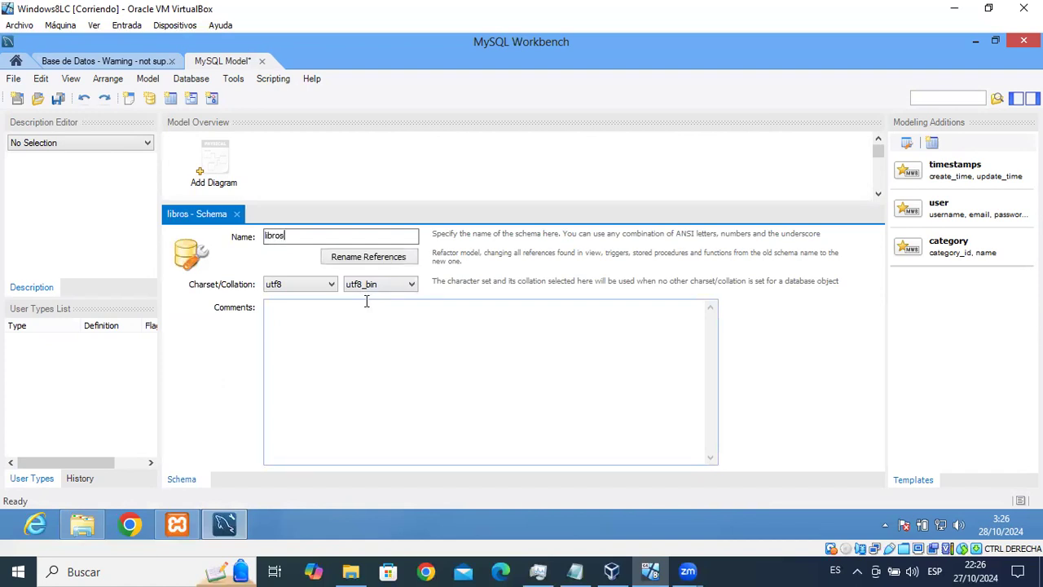
{"action": "left_click", "coordinate": [412, 285]}
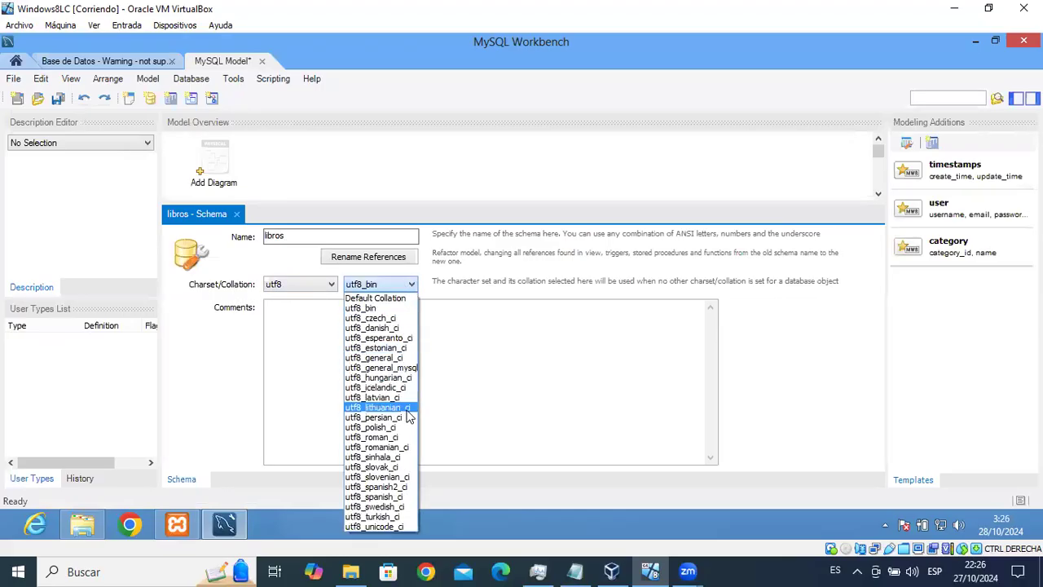
{"action": "left_click", "coordinate": [398, 496]}
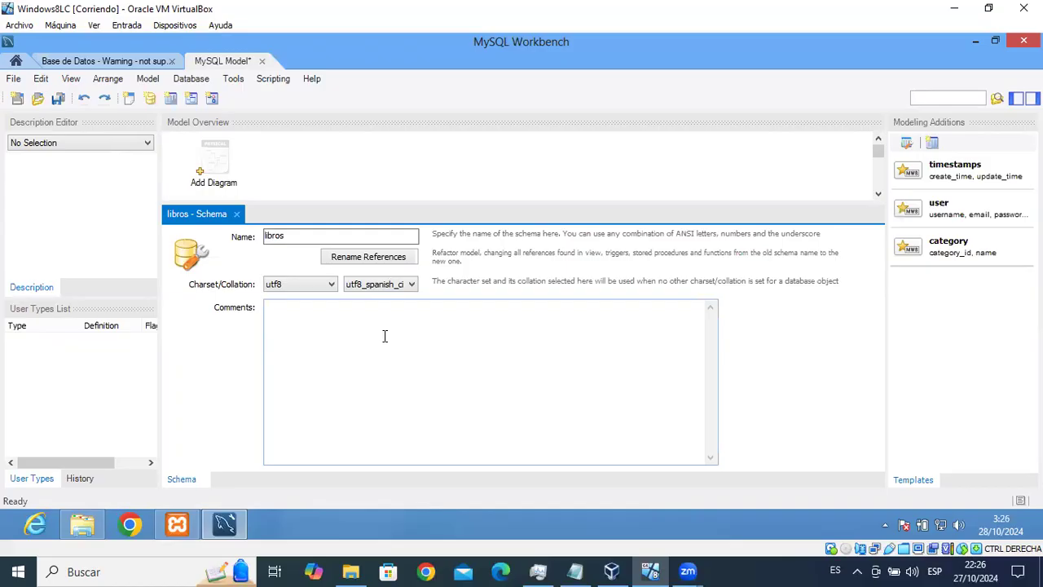
{"action": "left_click", "coordinate": [291, 235]}
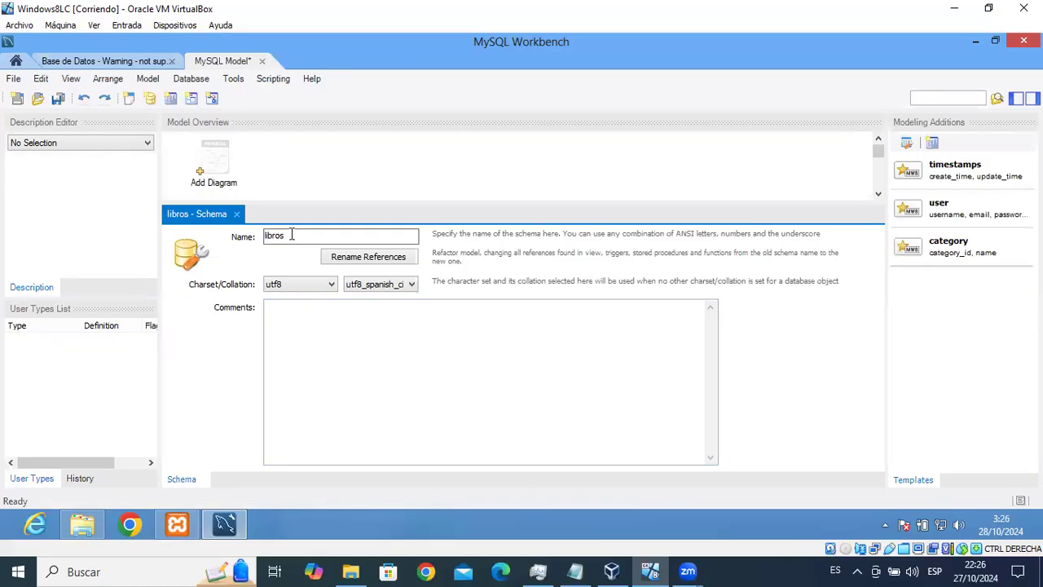
{"action": "left_click", "coordinate": [328, 168]}
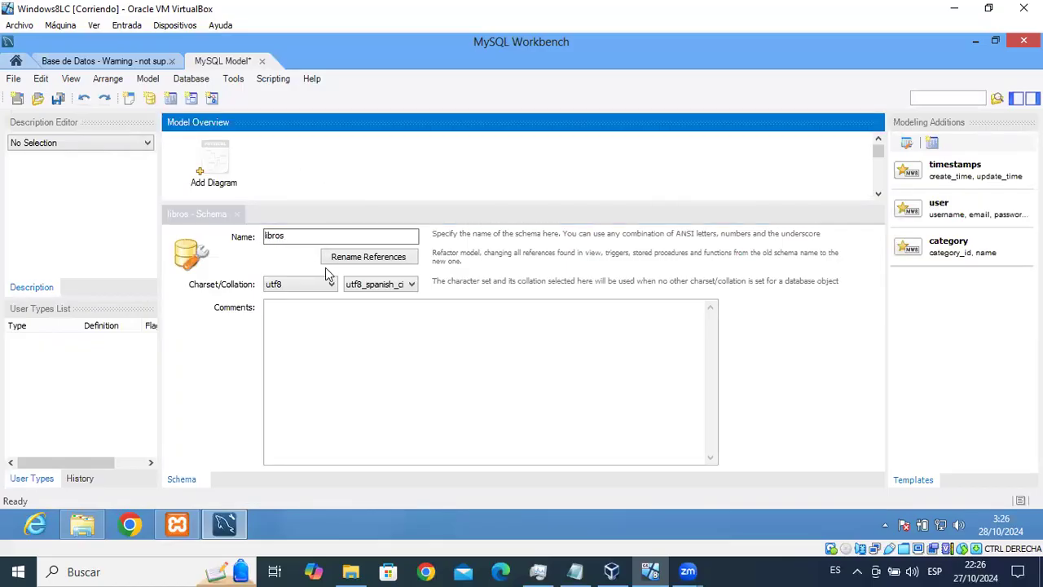
{"action": "left_click", "coordinate": [338, 327]}
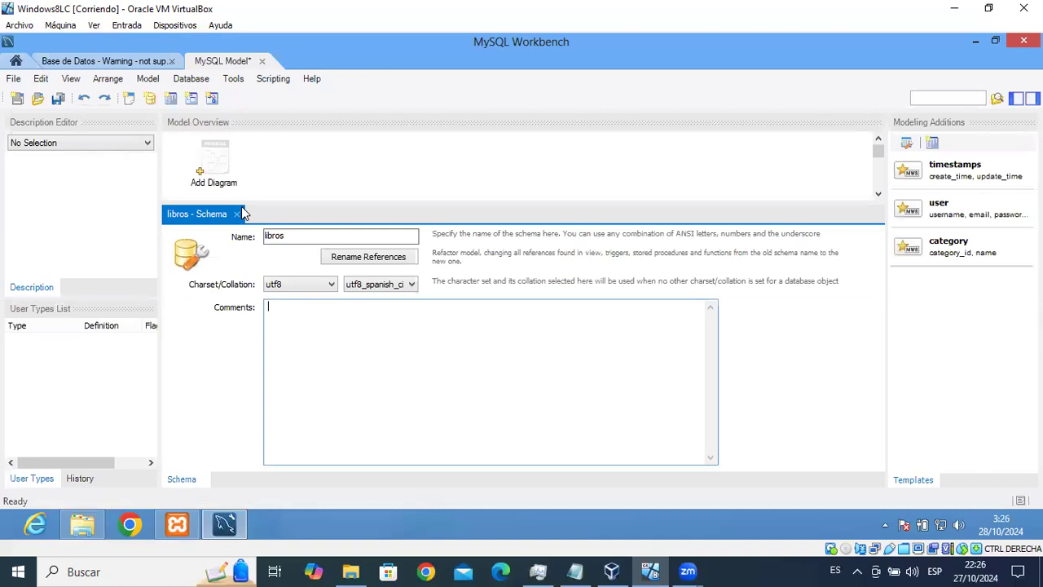
Create a blank EER Diagram tab from Add Diagram in the Model Overview.
{"action": "left_click", "coordinate": [218, 158]}
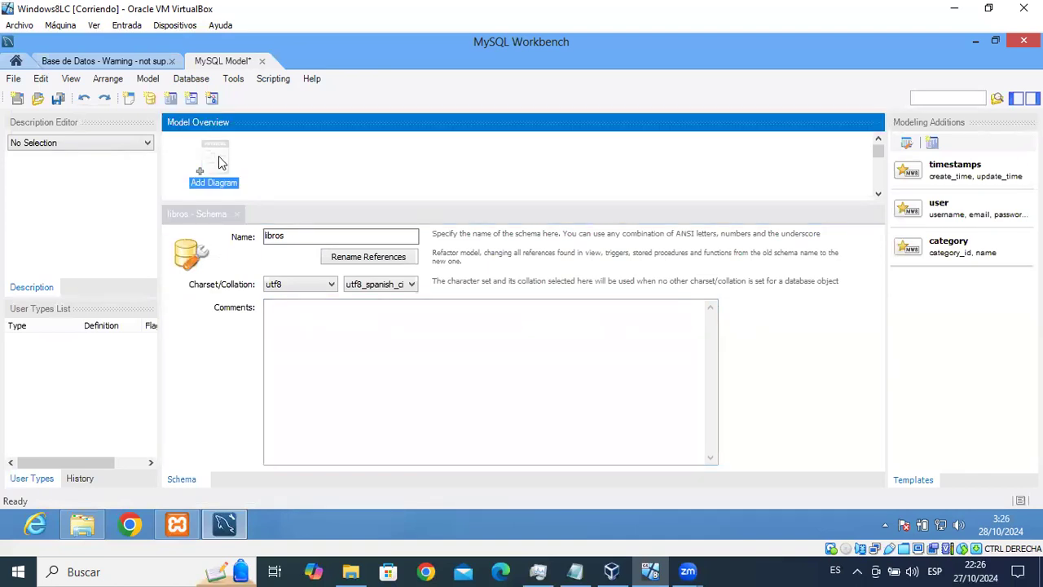
{"action": "double_click", "coordinate": [220, 158]}
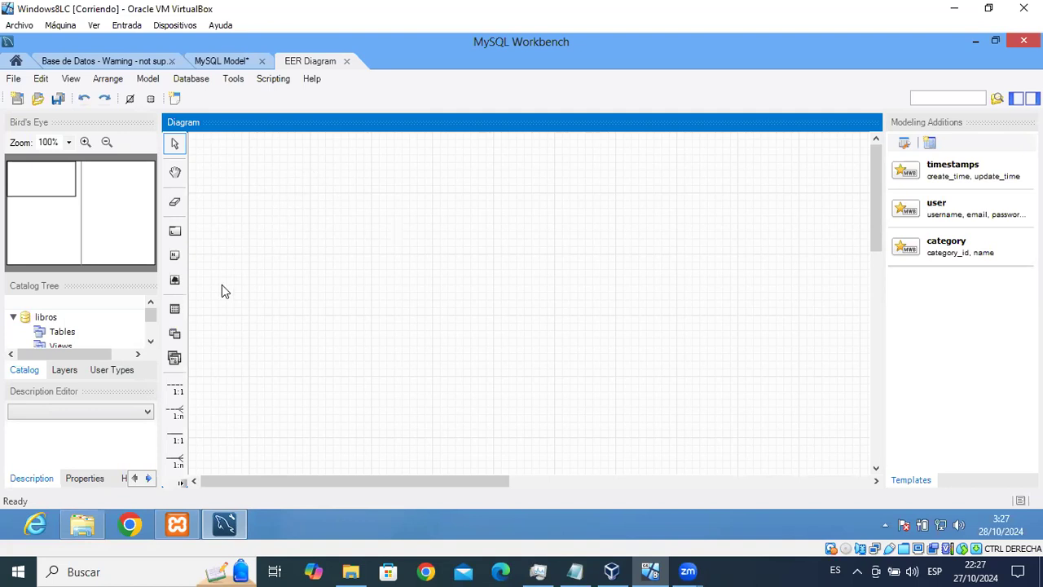
Drop a new table near the diagram's top-left and name it autor.
{"action": "left_click", "coordinate": [177, 311]}
{"action": "left_click", "coordinate": [254, 196]}
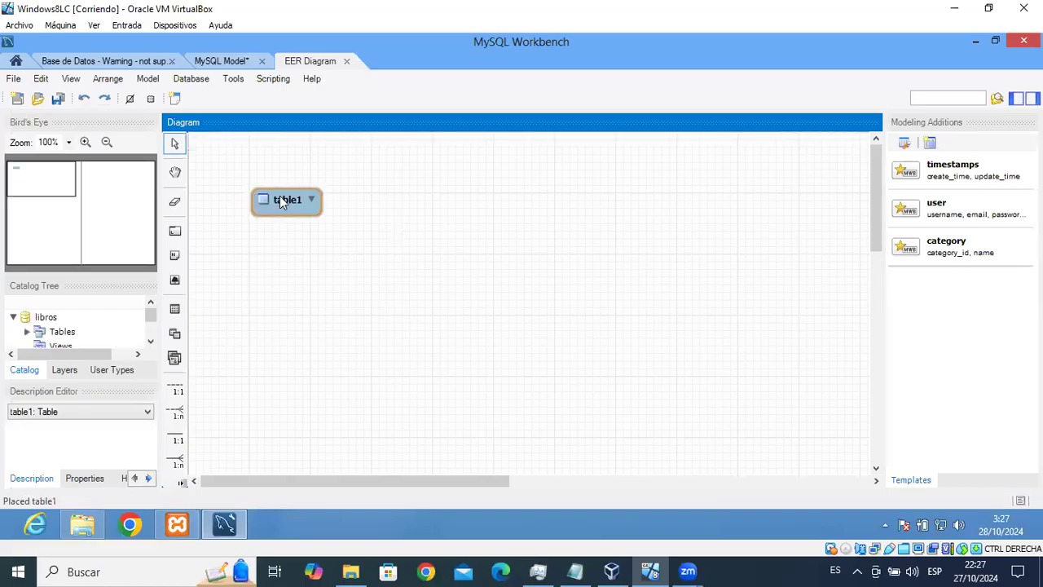
{"action": "left_click_drag", "start_coordinate": [279, 201], "coordinate": [250, 187]}
{"action": "left_click", "coordinate": [250, 186]}
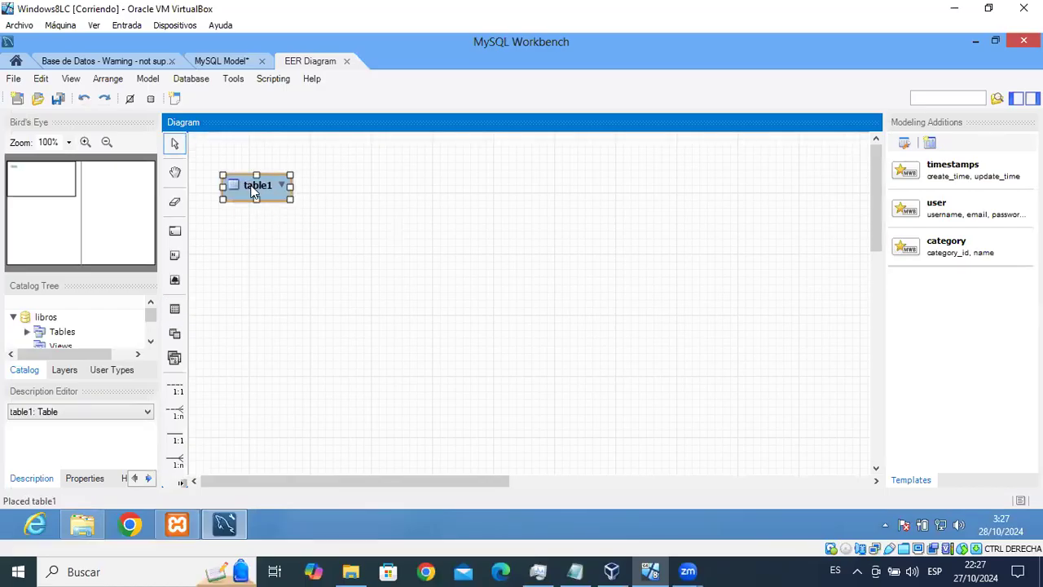
{"action": "double_click", "coordinate": [252, 190]}
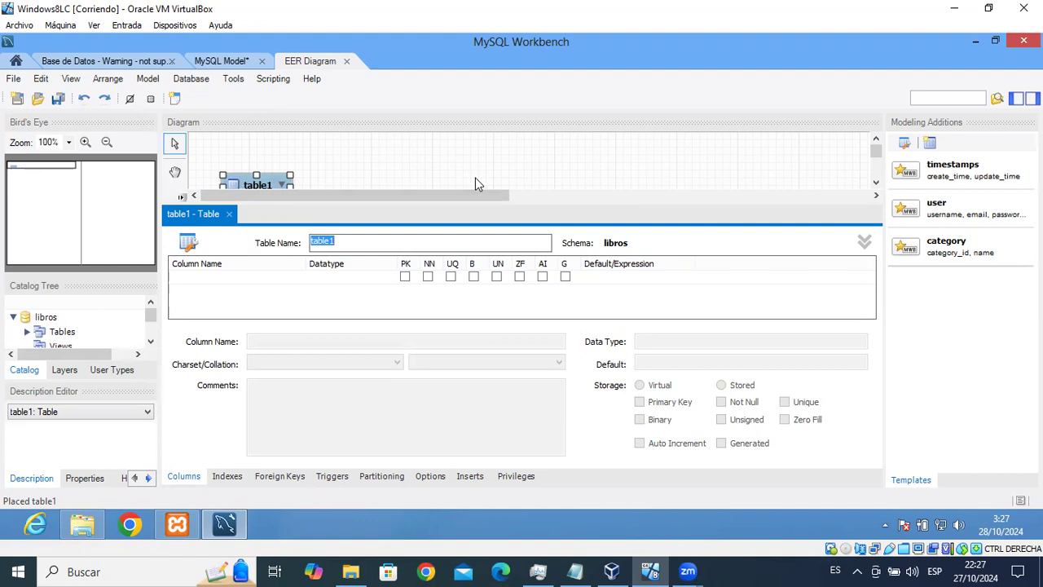
{"action": "type", "text": "autor"}
Add autor's first column and rename it from idautor to id.
{"action": "left_click", "coordinate": [234, 282]}
{"action": "left_click", "coordinate": [234, 282]}
{"action": "left_click", "coordinate": [259, 278]}
{"action": "key", "text": "BackSpace"}
{"action": "key", "text": "BackSpace"}
{"action": "key", "text": "BackSpace"}
{"action": "key", "text": "BackSpace"}
{"action": "key", "text": "BackSpace"}
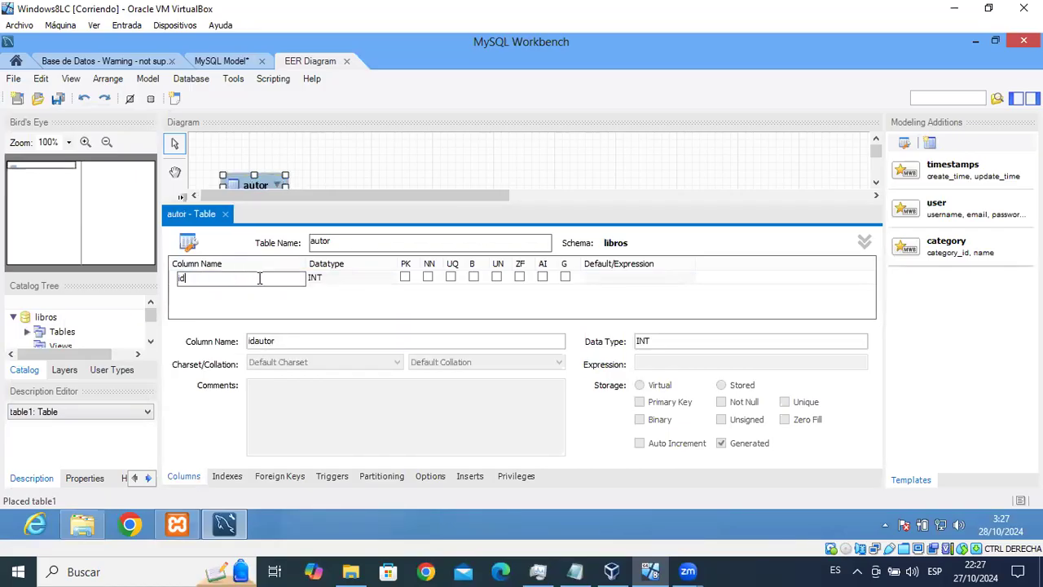
{"action": "type", "text": "id"}
{"action": "left_click", "coordinate": [330, 278]}
Keep the id column's datatype as INT and leave it marked not null.
{"action": "left_click", "coordinate": [330, 278]}
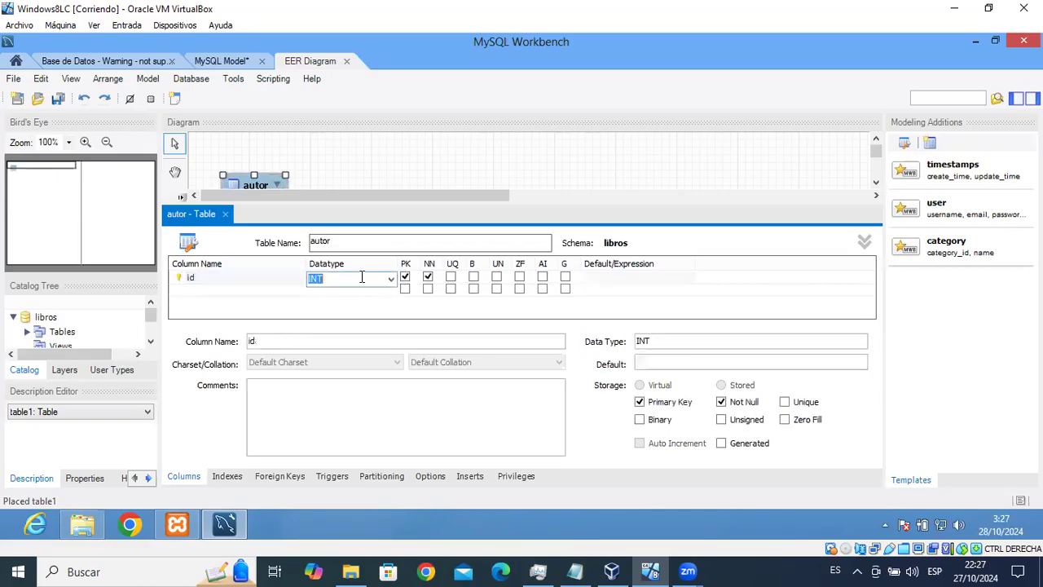
{"action": "left_click", "coordinate": [392, 281]}
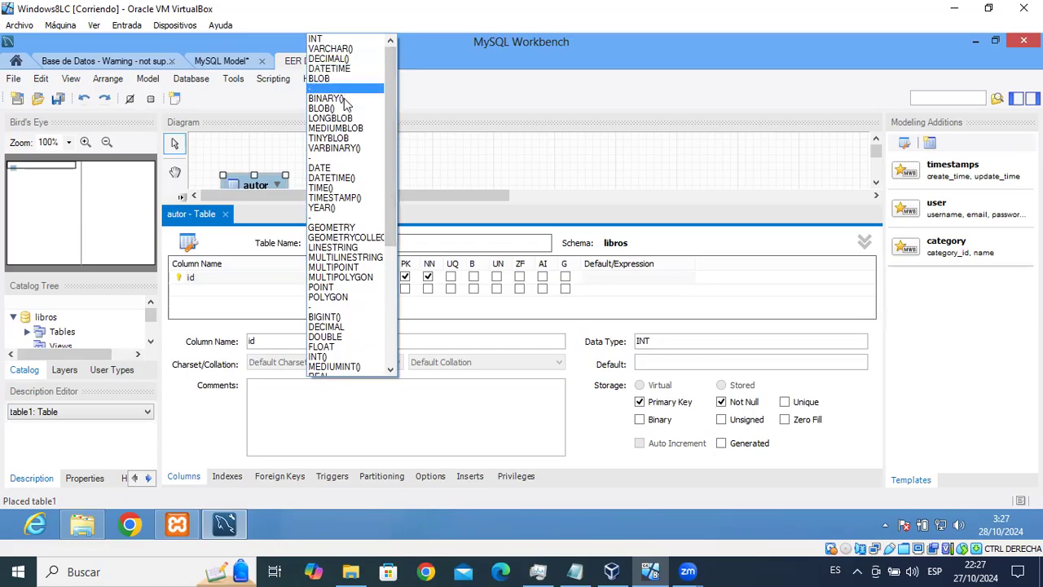
{"action": "left_click_drag", "start_coordinate": [392, 174], "coordinate": [370, 86]}
{"action": "key", "text": "Escape"}
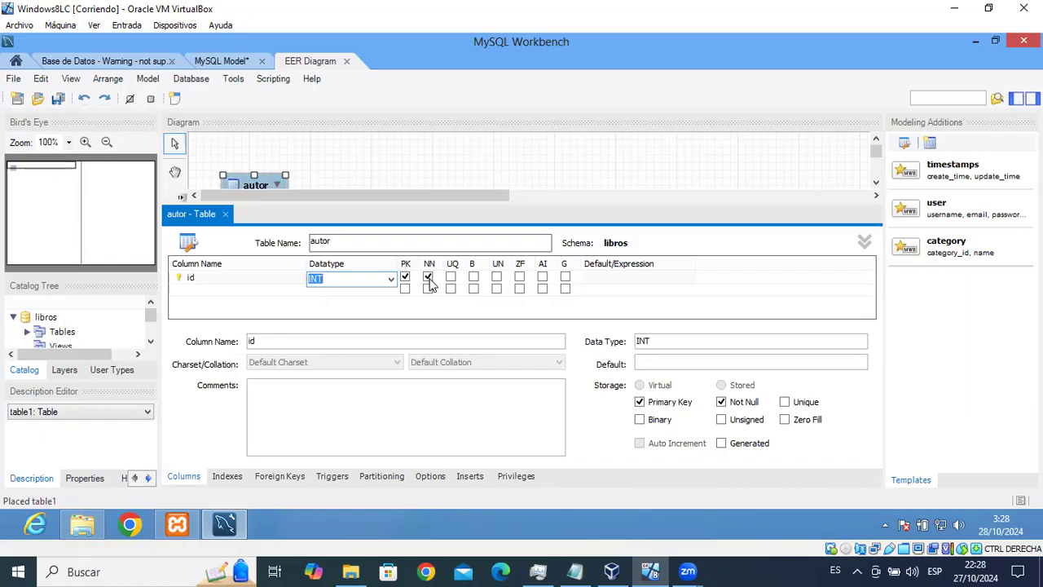
{"action": "left_click", "coordinate": [429, 279]}
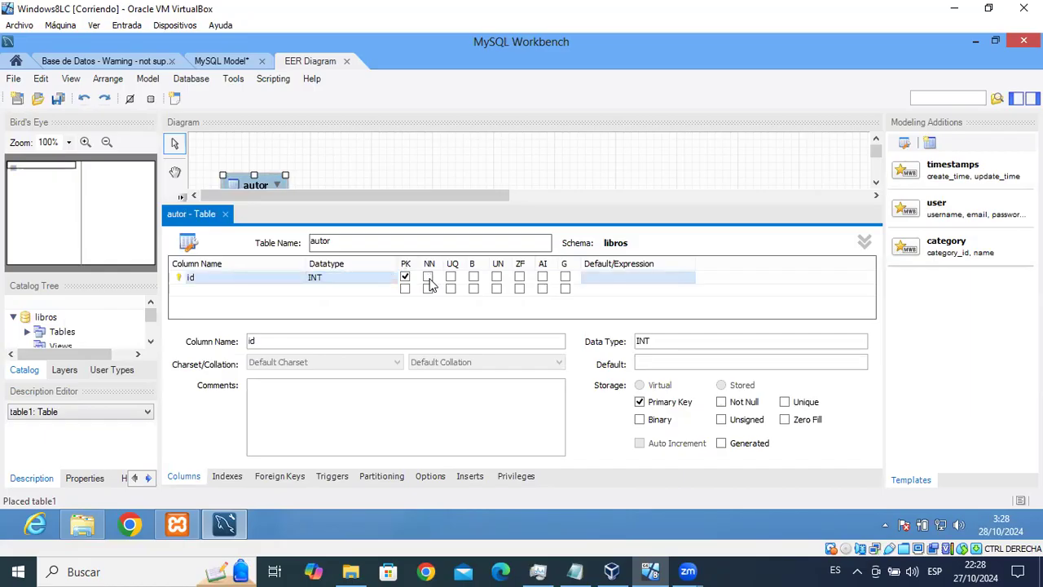
{"action": "left_click", "coordinate": [428, 279]}
Add a second autor column, nombre, as VARCHAR(150) and make it not null.
{"action": "double_click", "coordinate": [206, 290]}
{"action": "type", "text": "nombre"}
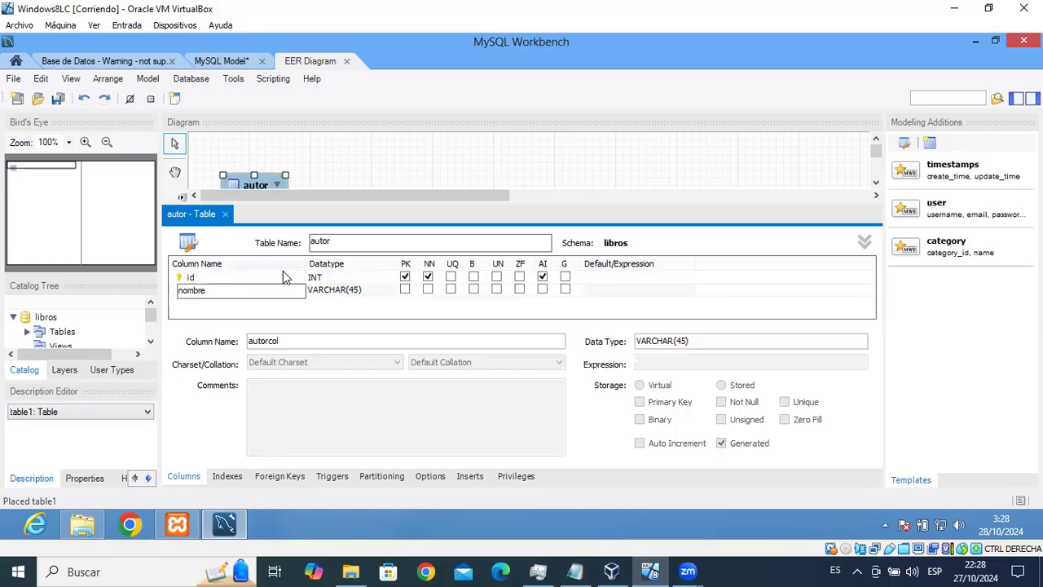
{"action": "left_click", "coordinate": [352, 293]}
{"action": "left_click", "coordinate": [357, 291]}
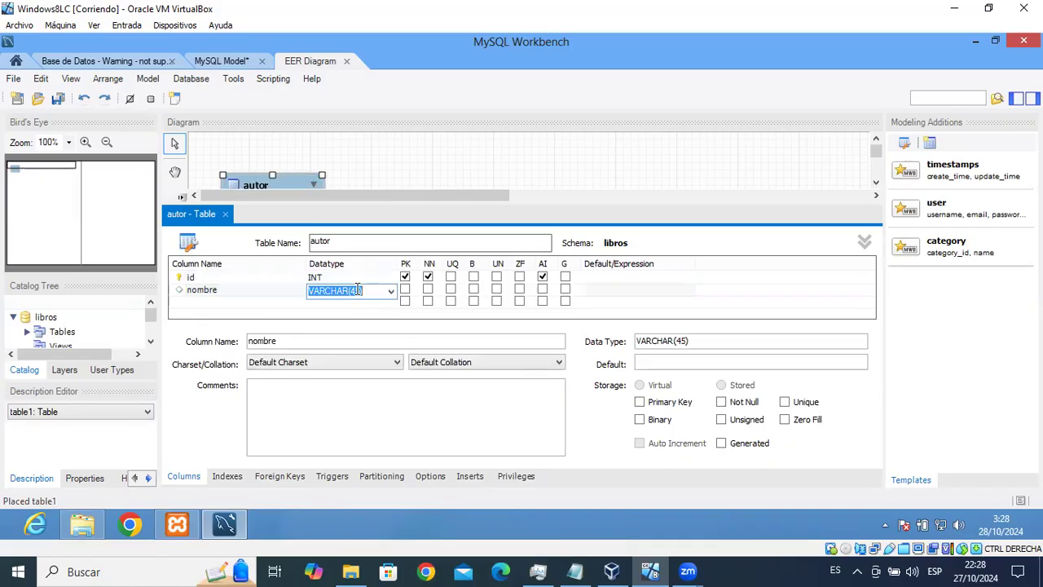
{"action": "left_click", "coordinate": [358, 291]}
{"action": "key", "text": "BackSpace"}
{"action": "key", "text": "BackSpace"}
{"action": "type", "text": "150"}
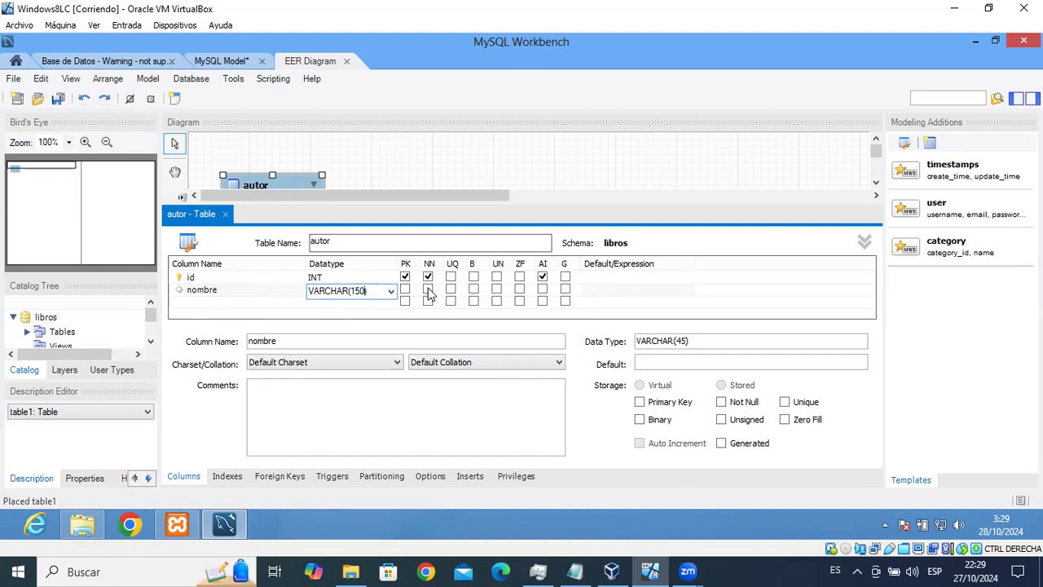
{"action": "left_click", "coordinate": [428, 291]}
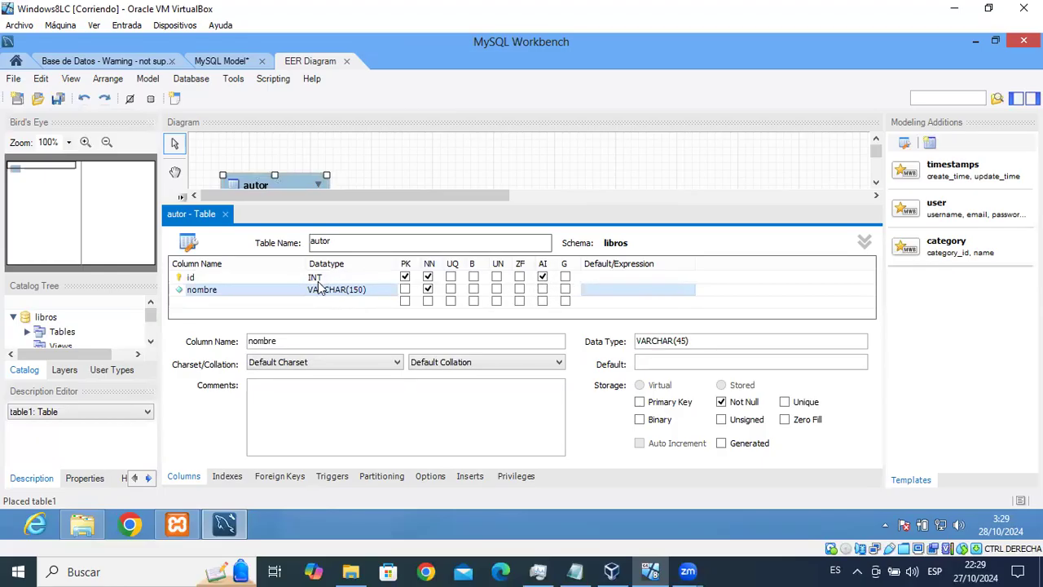
Close the autor editor and place a new table named editorial on the diagram's right.
{"action": "left_click", "coordinate": [225, 214]}
{"action": "mouse_move", "coordinate": [272, 196]}
{"action": "left_mouse_down"}
{"action": "mouse_move", "coordinate": [254, 183]}
{"action": "mouse_move", "coordinate": [267, 180]}
{"action": "left_mouse_up"}
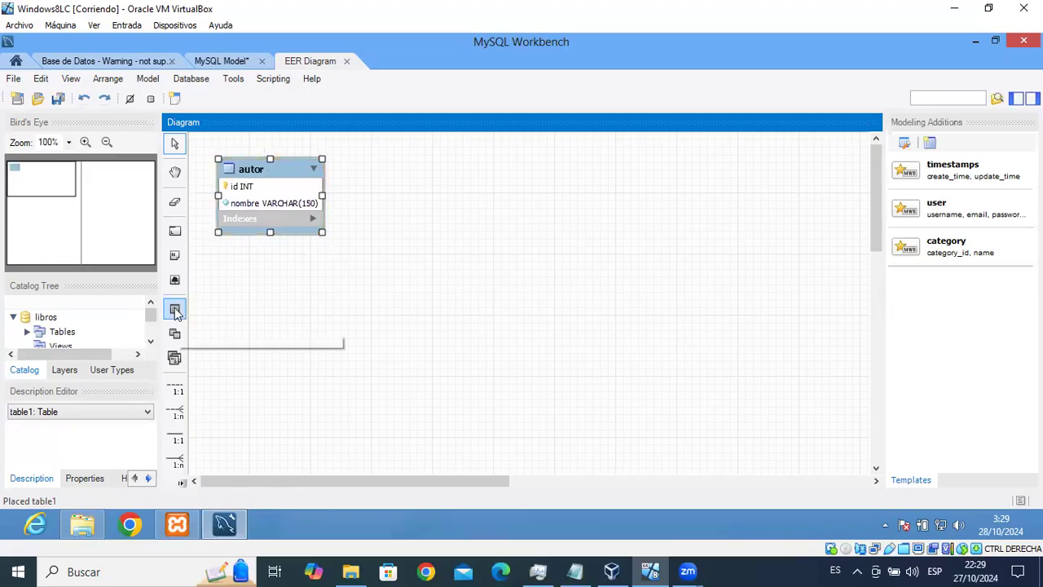
{"action": "left_click", "coordinate": [174, 308]}
{"action": "left_click", "coordinate": [698, 179]}
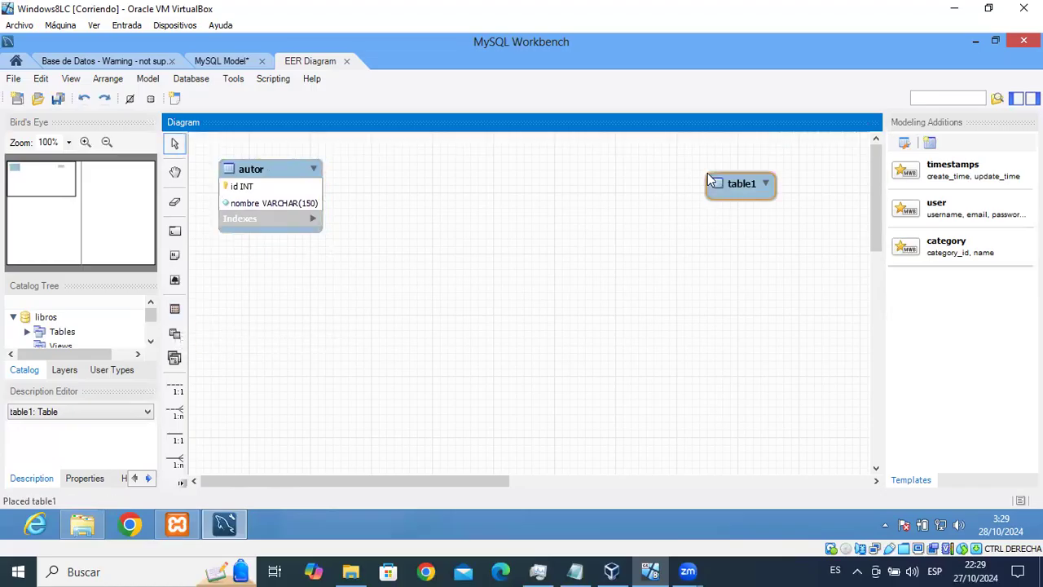
{"action": "left_click_drag", "start_coordinate": [739, 177], "coordinate": [736, 157]}
{"action": "double_click", "coordinate": [736, 158]}
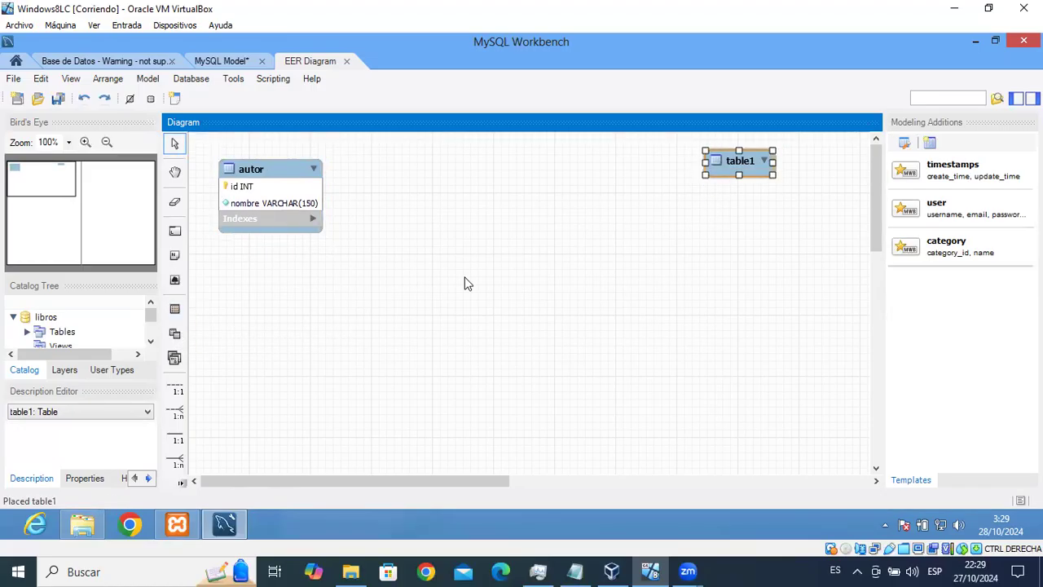
{"action": "type", "text": "editorial"}
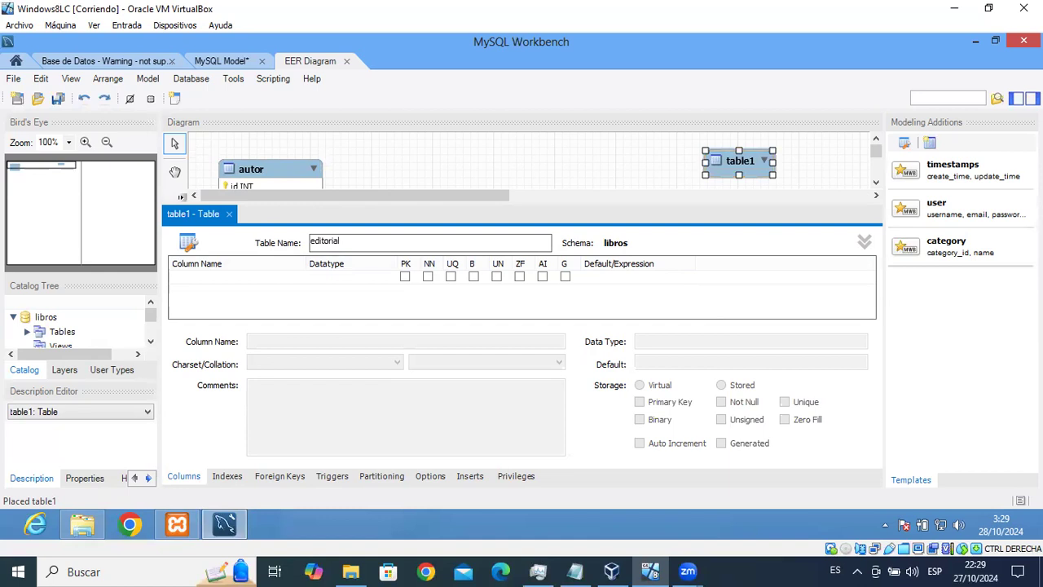
Give editorial an id column set to auto-increment.
{"action": "left_click", "coordinate": [192, 278]}
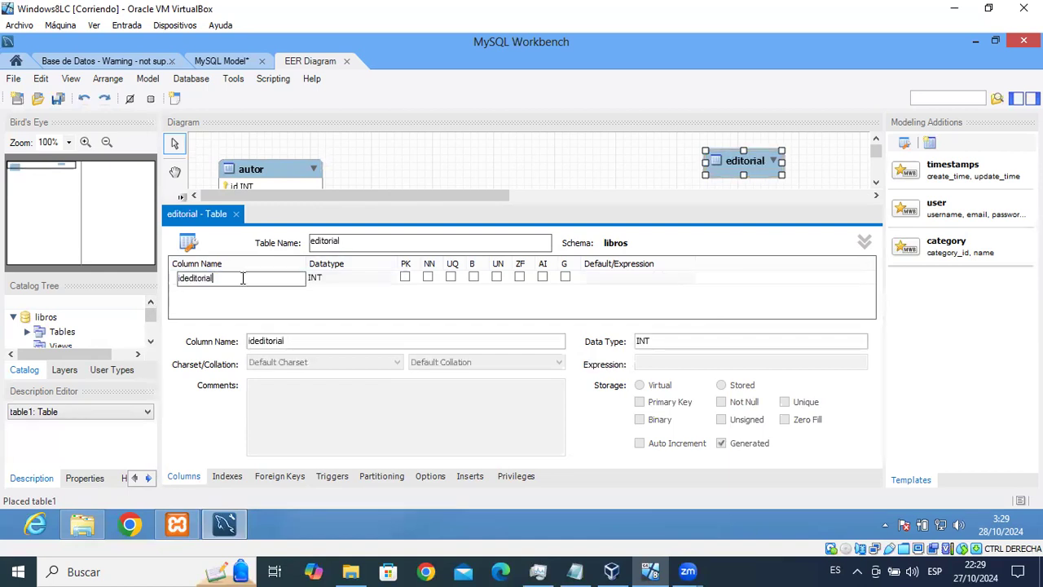
{"action": "key", "text": "BackSpace"}
{"action": "key", "text": "BackSpace"}
{"action": "key", "text": "BackSpace"}
{"action": "key", "text": "BackSpace"}
{"action": "key", "text": "BackSpace"}
{"action": "key", "text": "BackSpace"}
{"action": "key", "text": "BackSpace"}
{"action": "left_click", "coordinate": [354, 283]}
{"action": "left_click", "coordinate": [355, 283]}
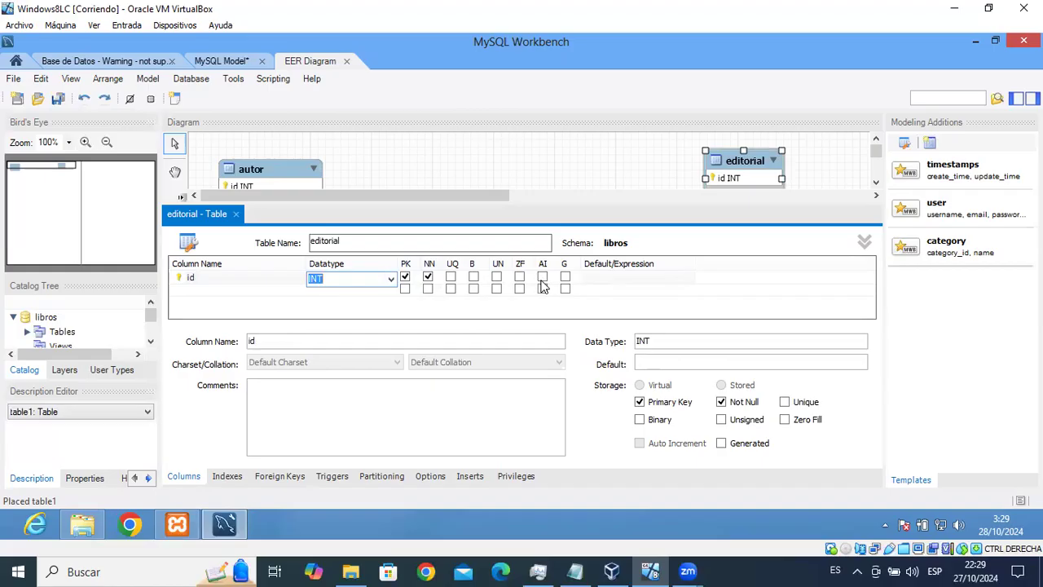
{"action": "left_click", "coordinate": [542, 277]}
Add a nombre VARCHAR(150) column to editorial, marked not null and unique.
{"action": "left_click", "coordinate": [250, 288]}
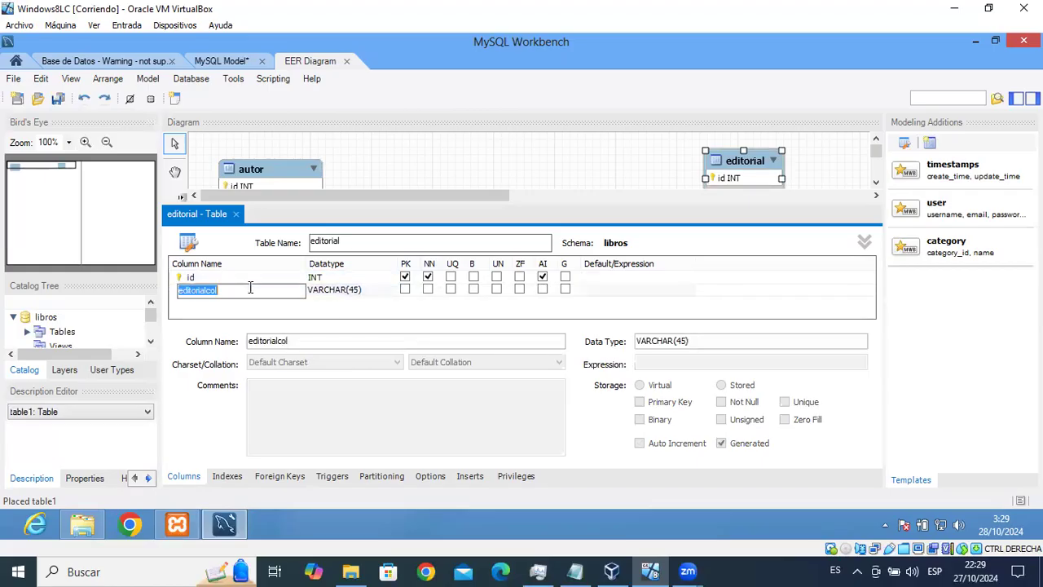
{"action": "type", "text": "nombre"}
{"action": "left_click", "coordinate": [356, 291]}
{"action": "left_click", "coordinate": [355, 291]}
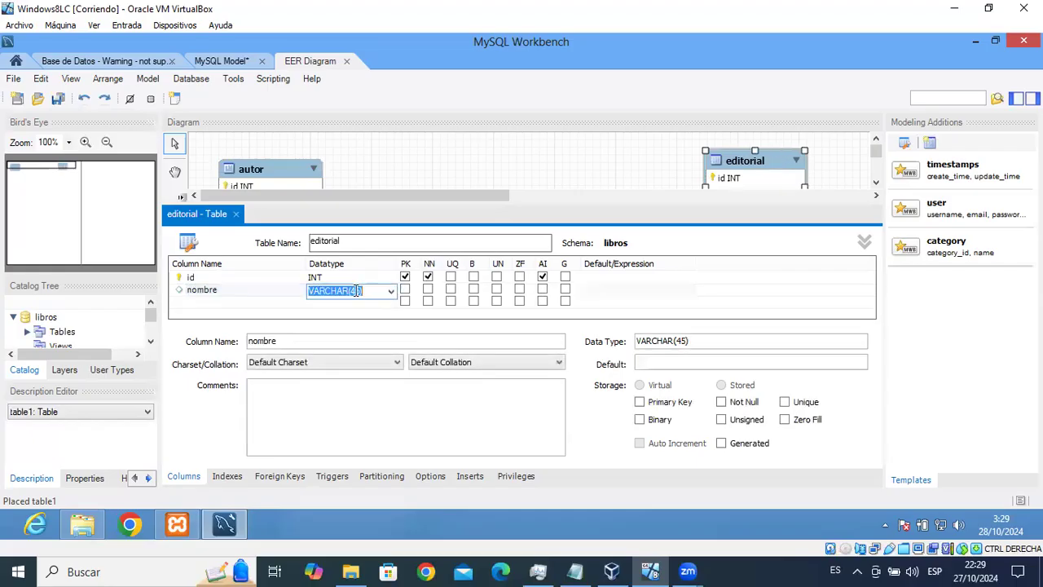
{"action": "left_click", "coordinate": [356, 291]}
{"action": "key", "text": "BackSpace"}
{"action": "type", "text": "150"}
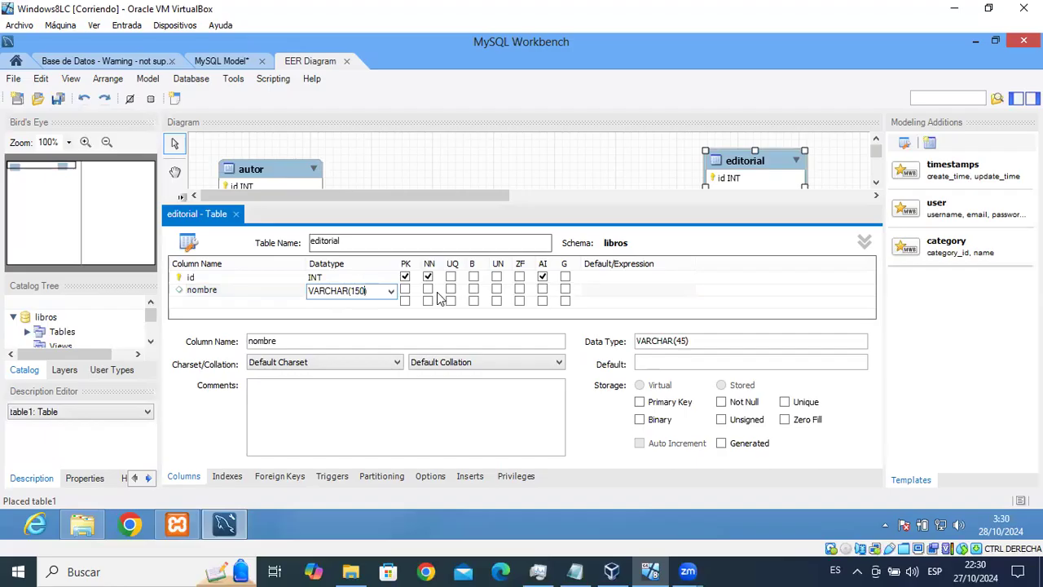
{"action": "left_click", "coordinate": [429, 291]}
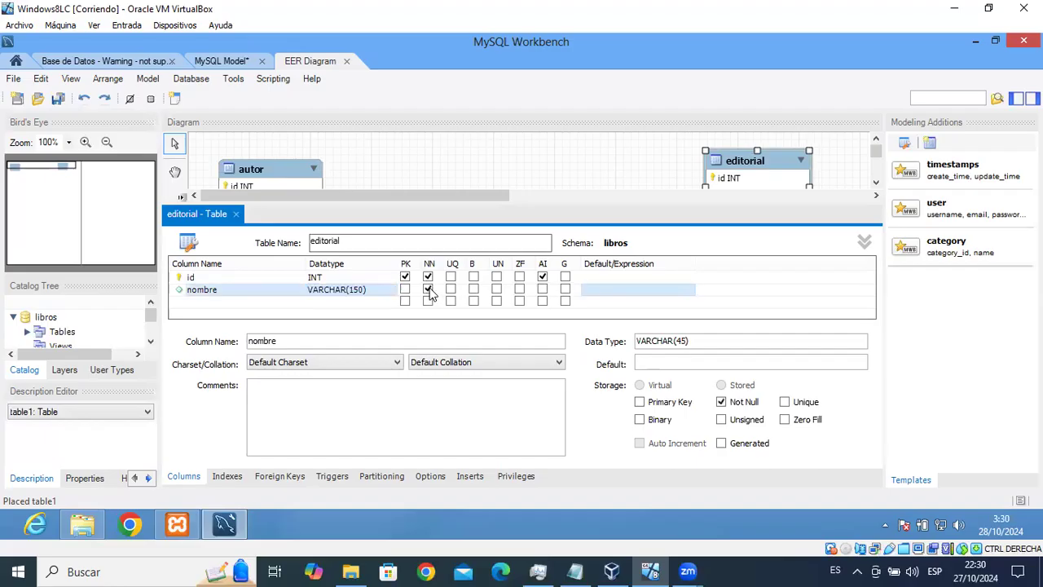
{"action": "left_click", "coordinate": [452, 291]}
{"action": "left_click", "coordinate": [236, 214]}
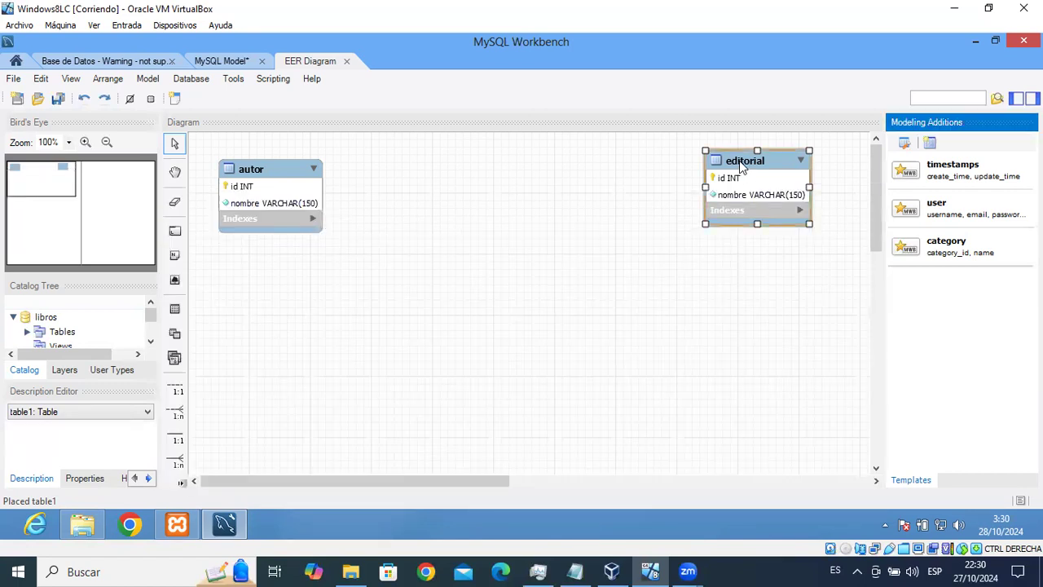
{"action": "left_click", "coordinate": [717, 176]}
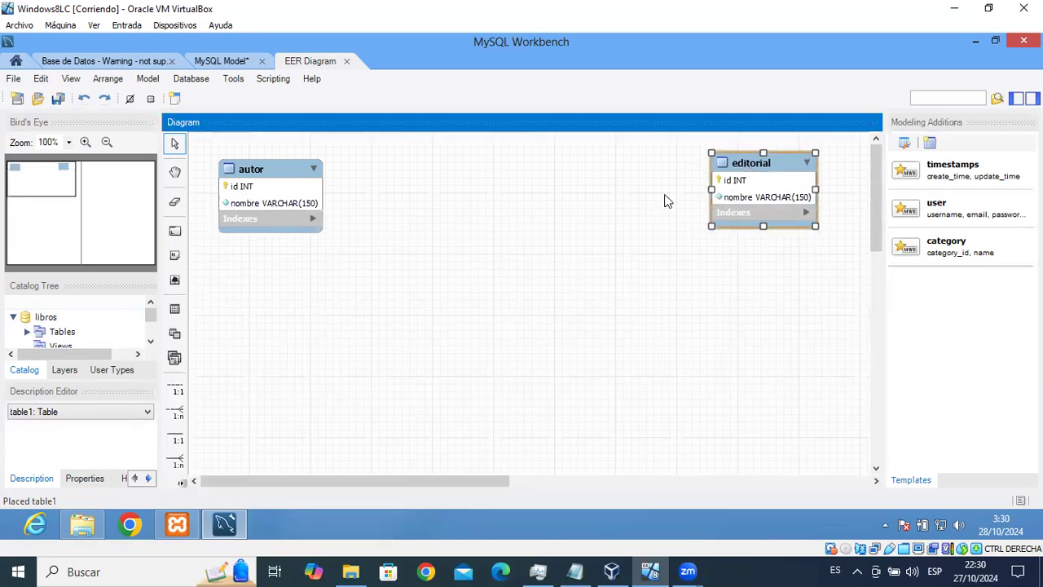
Place a third table on the diagram and name it libro.
{"action": "left_click", "coordinate": [173, 313]}
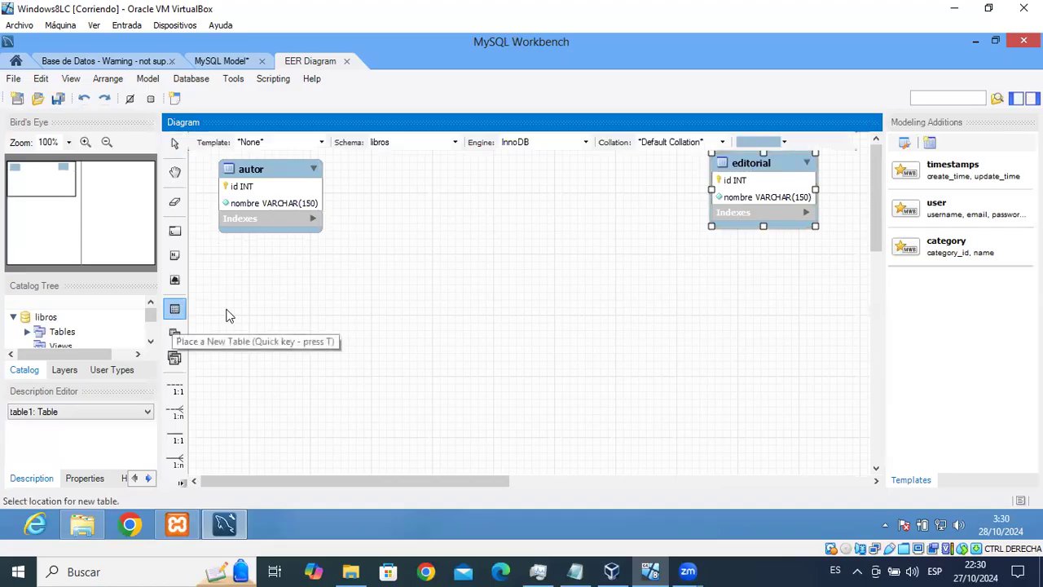
{"action": "left_click", "coordinate": [576, 211]}
{"action": "double_click", "coordinate": [597, 216]}
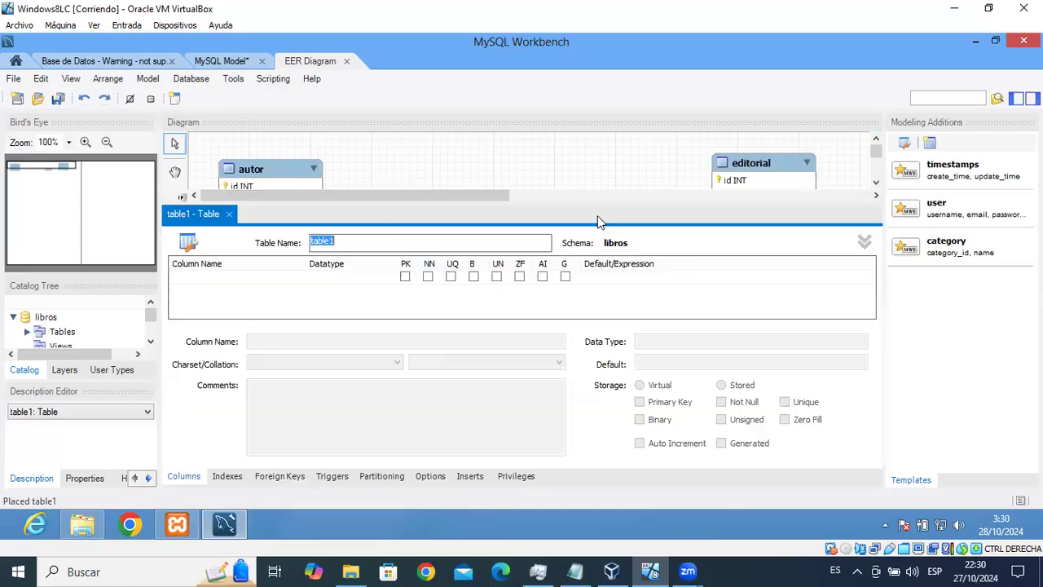
{"action": "type", "text": "libro"}
Add libro's first column as id, an INT primary key.
{"action": "left_click", "coordinate": [208, 277]}
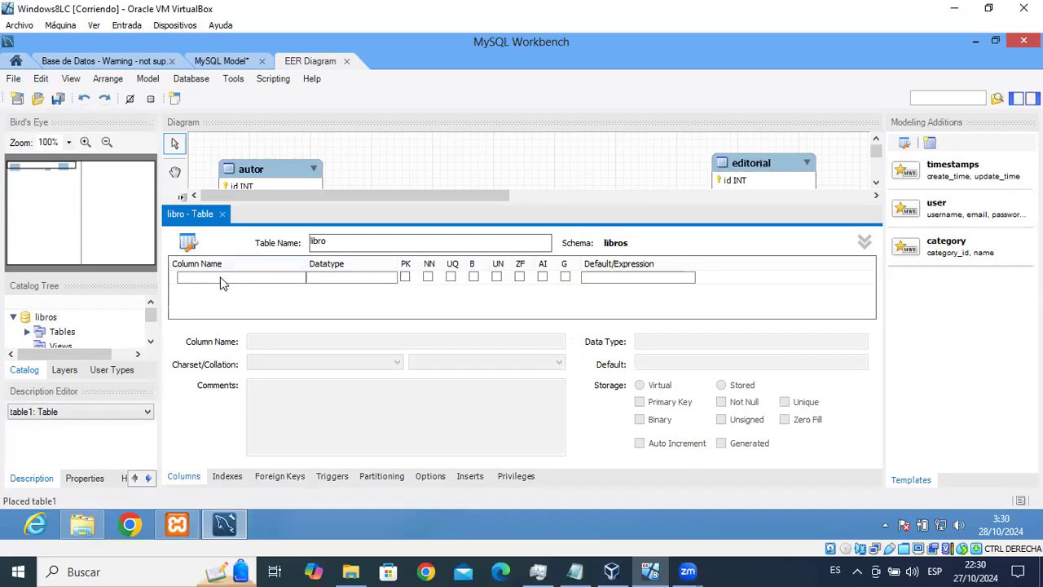
{"action": "left_click", "coordinate": [227, 281]}
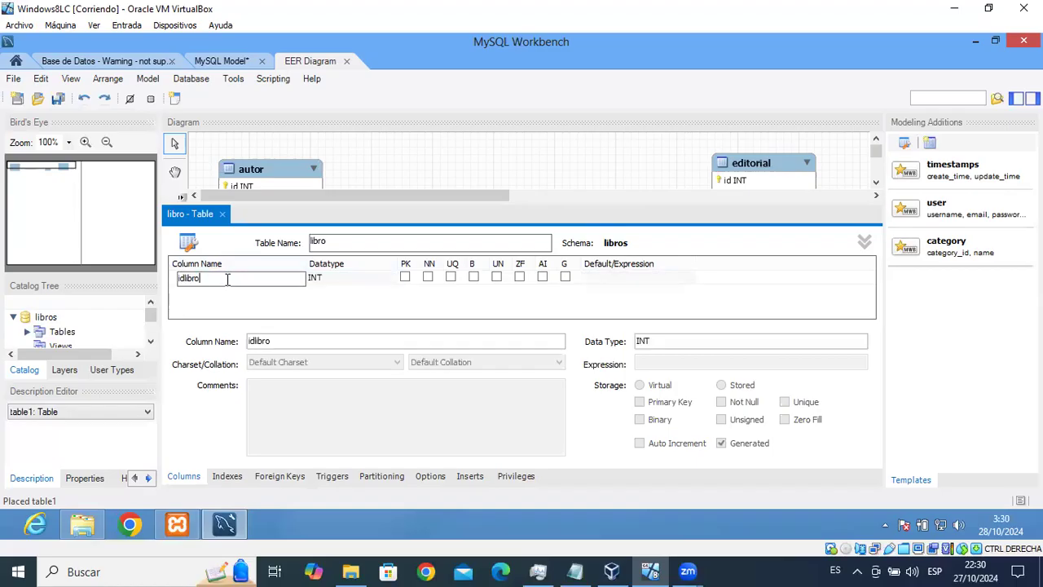
{"action": "key", "text": "BackSpace"}
{"action": "key", "text": "BackSpace"}
{"action": "key", "text": "BackSpace"}
{"action": "left_click", "coordinate": [367, 283]}
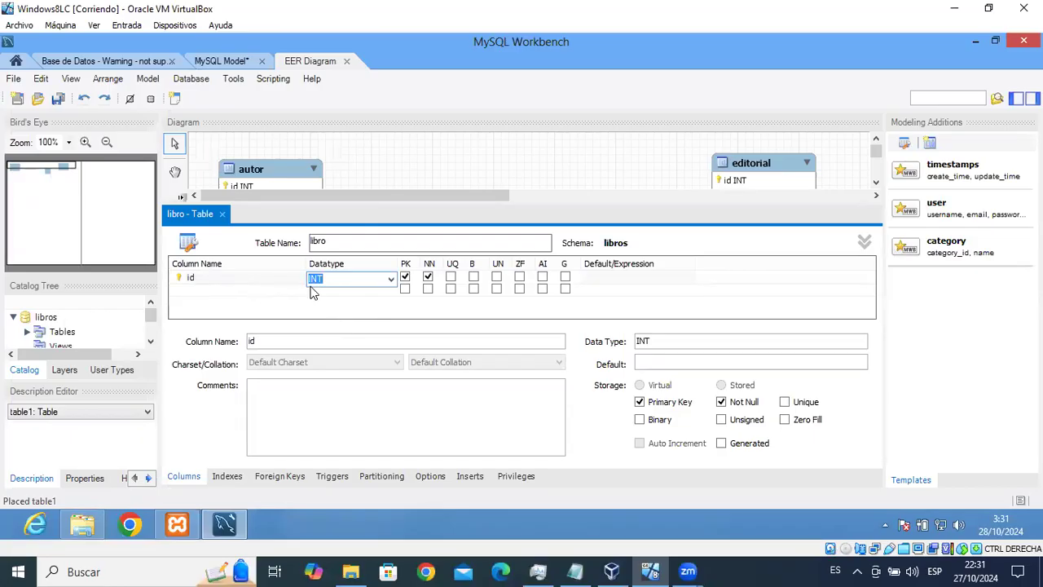
Make libro's id auto-increment and add a required titulo VARCHAR(170) column.
{"action": "left_click", "coordinate": [542, 277]}
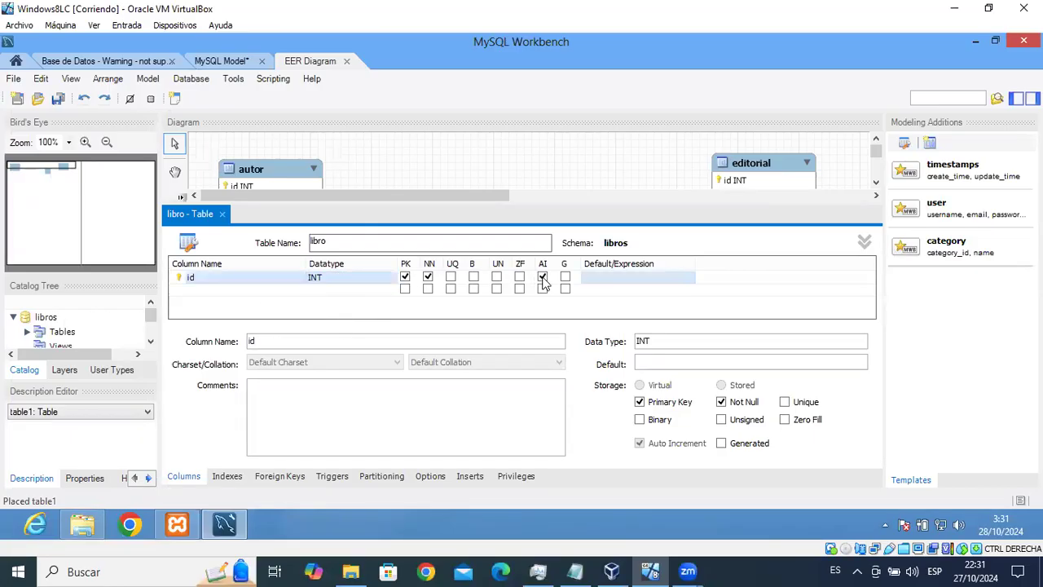
{"action": "left_click", "coordinate": [228, 290]}
{"action": "type", "text": "titulo"}
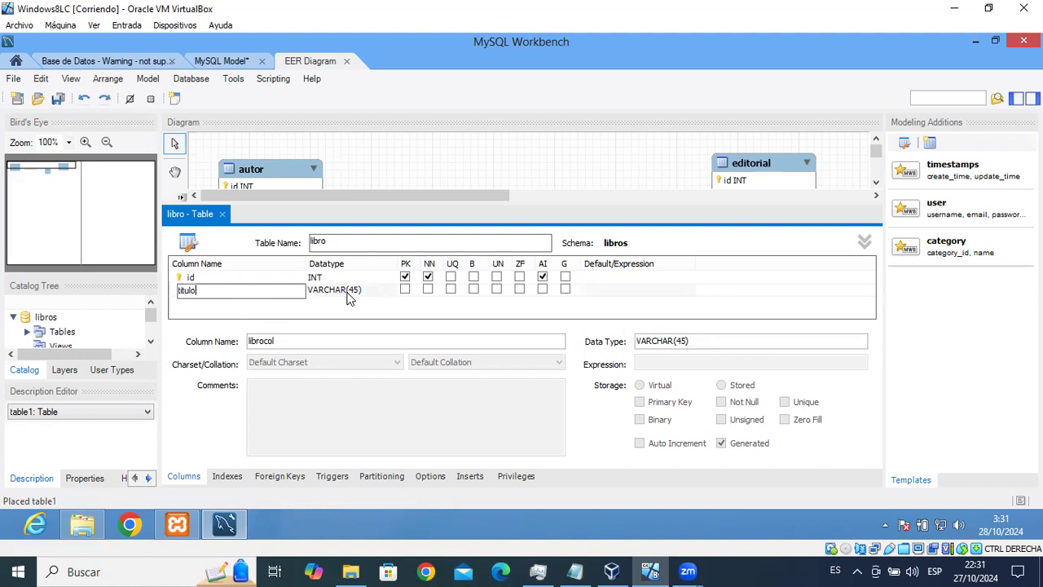
{"action": "left_click", "coordinate": [349, 295]}
{"action": "left_click", "coordinate": [359, 291]}
{"action": "left_click", "coordinate": [366, 291]}
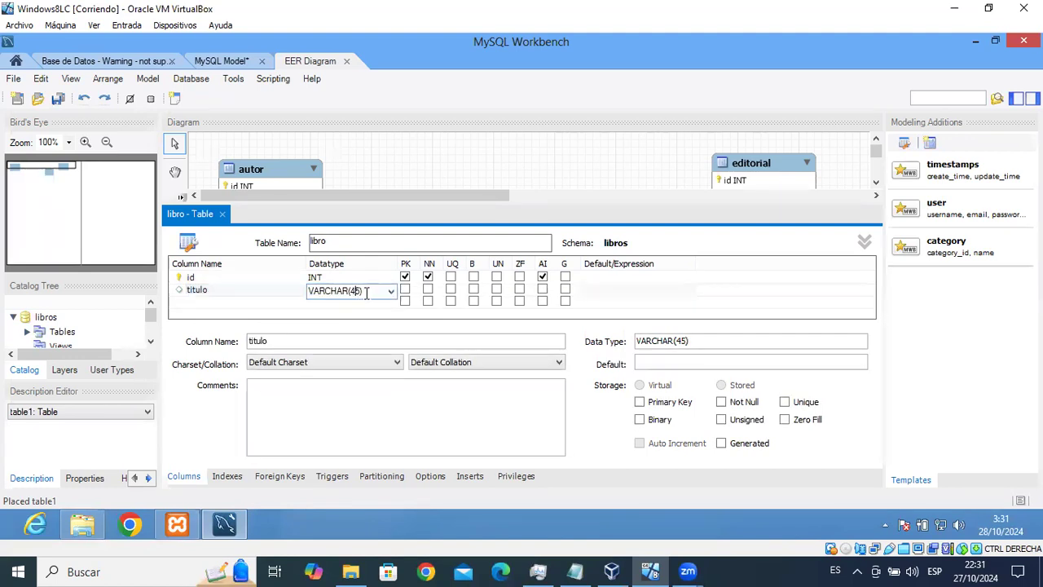
{"action": "type", "text": "170"}
{"action": "left_click", "coordinate": [428, 289]}
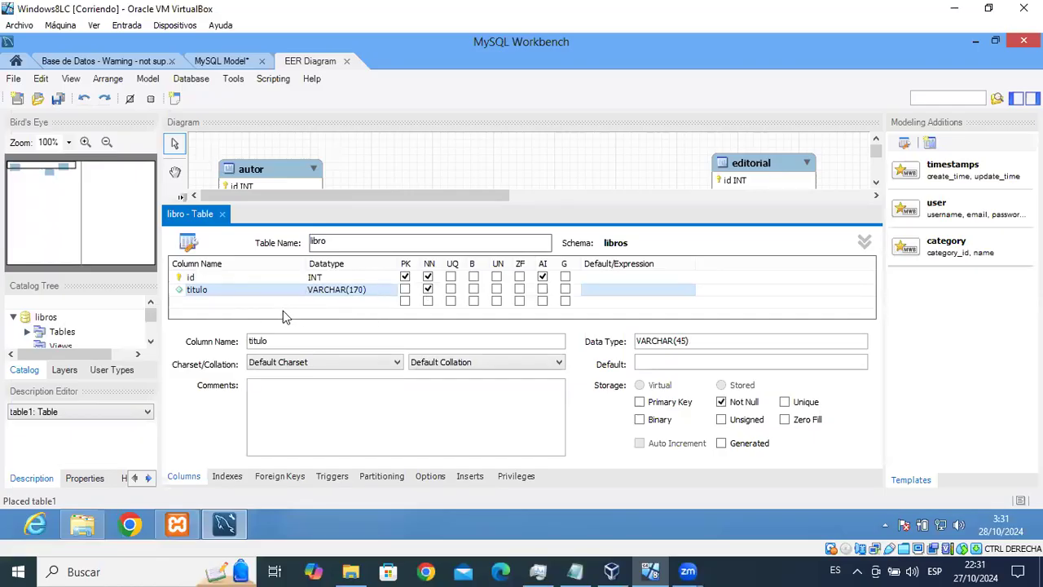
Add a required nropaginas INT column to libro.
{"action": "double_click", "coordinate": [219, 303]}
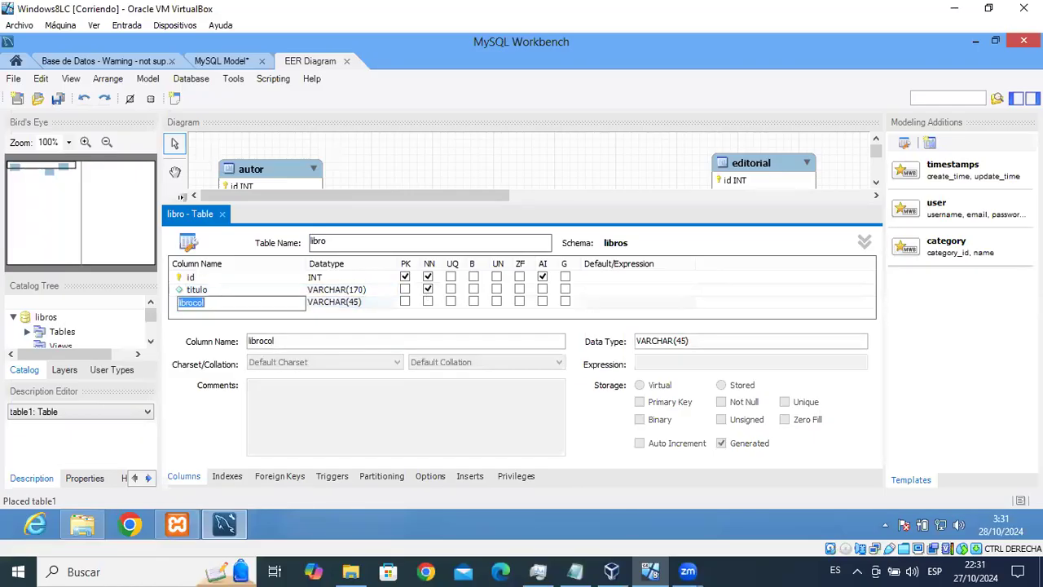
{"action": "type", "text": "nropaginas"}
{"action": "double_click", "coordinate": [364, 303]}
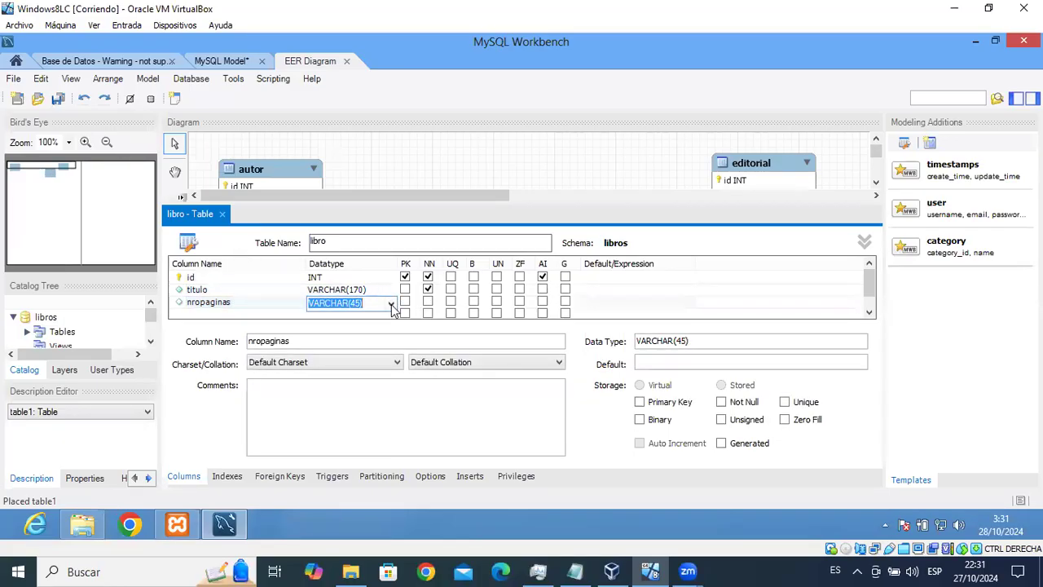
{"action": "left_click", "coordinate": [391, 305]}
{"action": "left_click", "coordinate": [330, 40]}
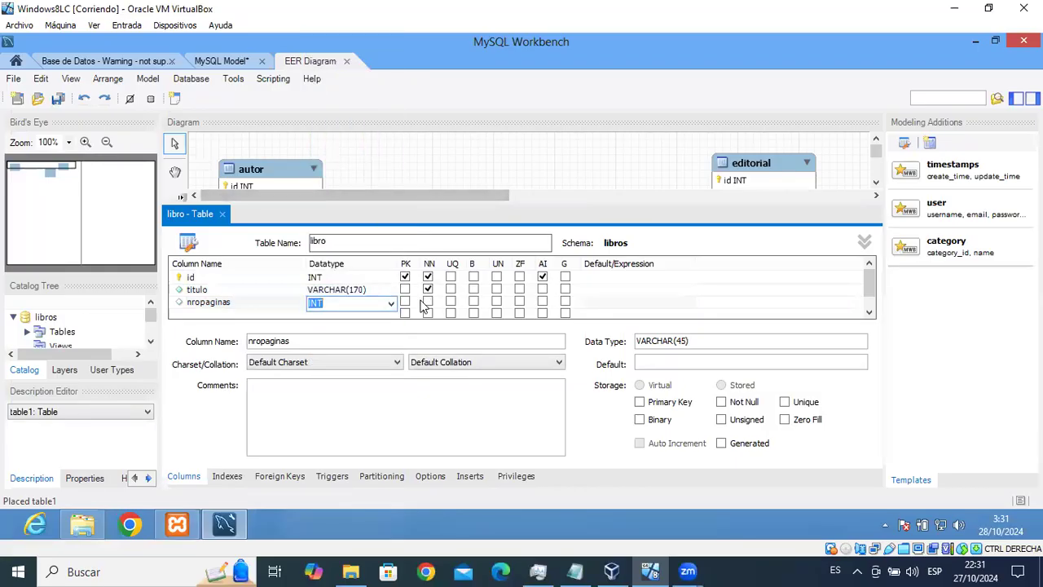
{"action": "left_click", "coordinate": [427, 302]}
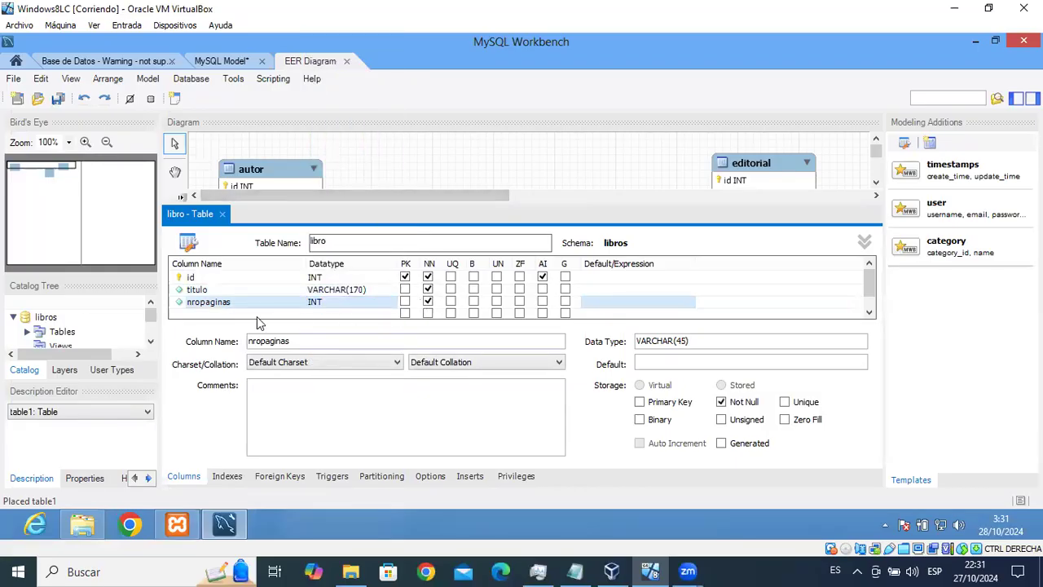
Add an idioma VARCHAR(40) column, leaving it nullable.
{"action": "double_click", "coordinate": [233, 313]}
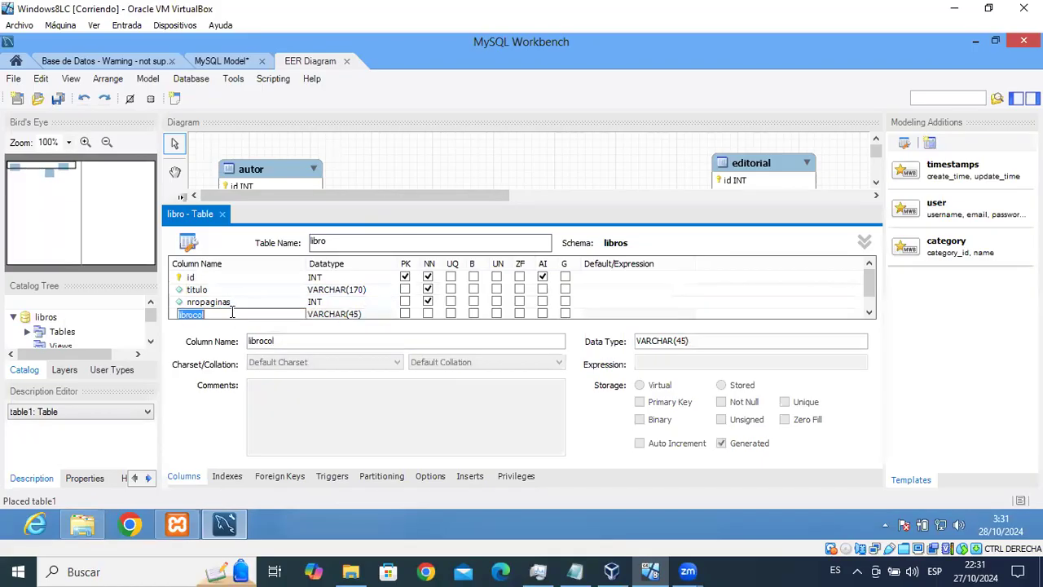
{"action": "type", "text": "eidioma"}
{"action": "key", "text": "BackSpace"}
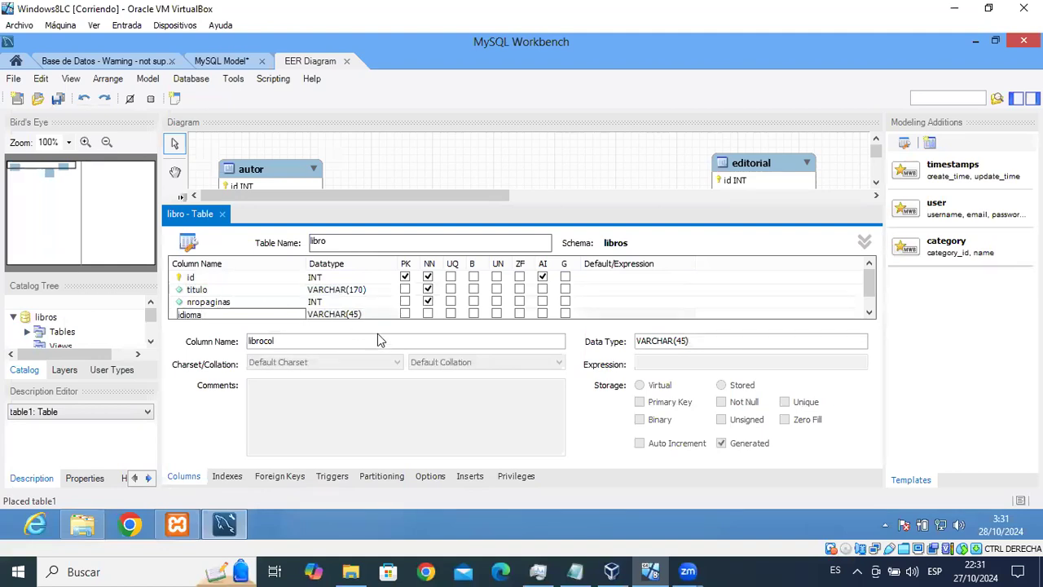
{"action": "left_click", "coordinate": [353, 314]}
{"action": "key", "text": "End"}
{"action": "type", "text": "0"}
{"action": "left_click", "coordinate": [428, 314]}
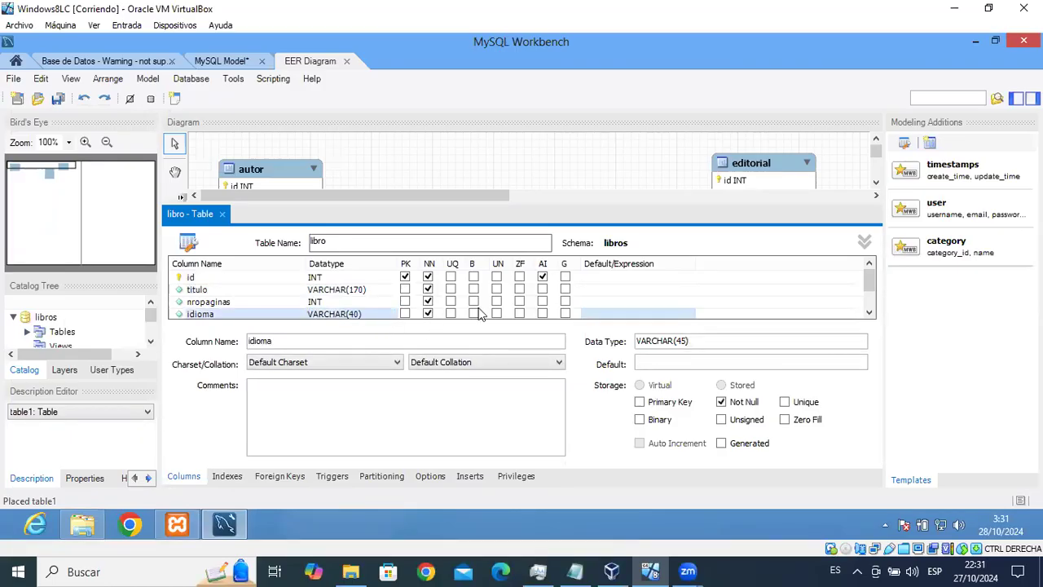
{"action": "scroll", "coordinate": [867, 310], "scroll_direction": "down", "scroll_amount": 1}
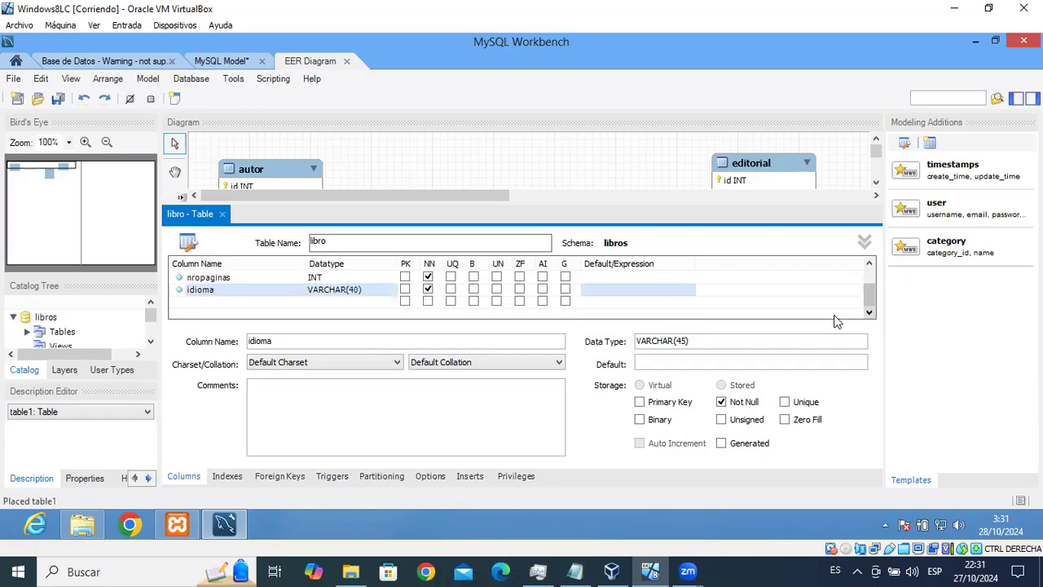
{"action": "left_click", "coordinate": [428, 290]}
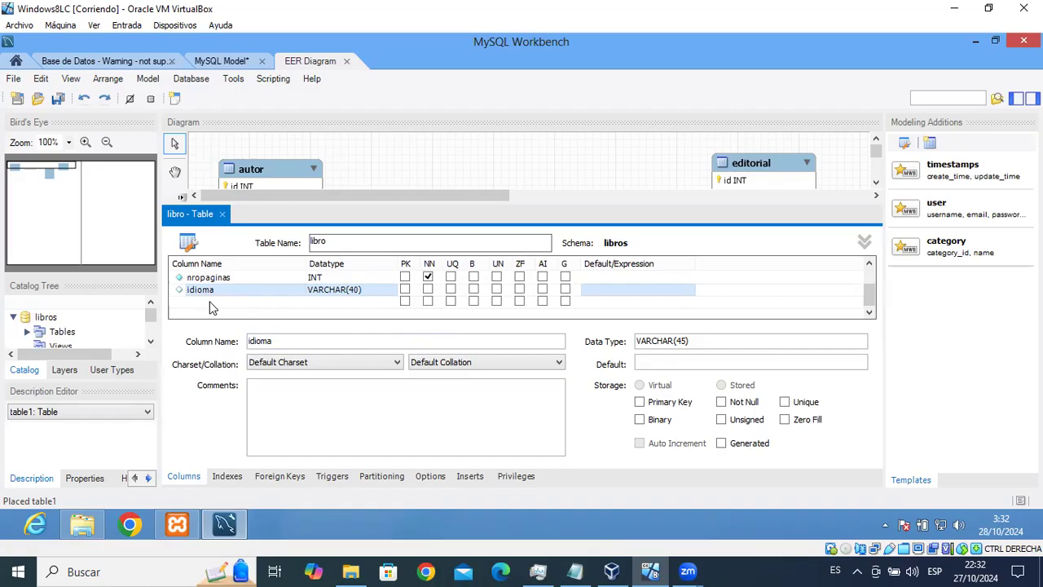
Add a not-null editorial_id INT column to libro.
{"action": "left_click", "coordinate": [210, 302]}
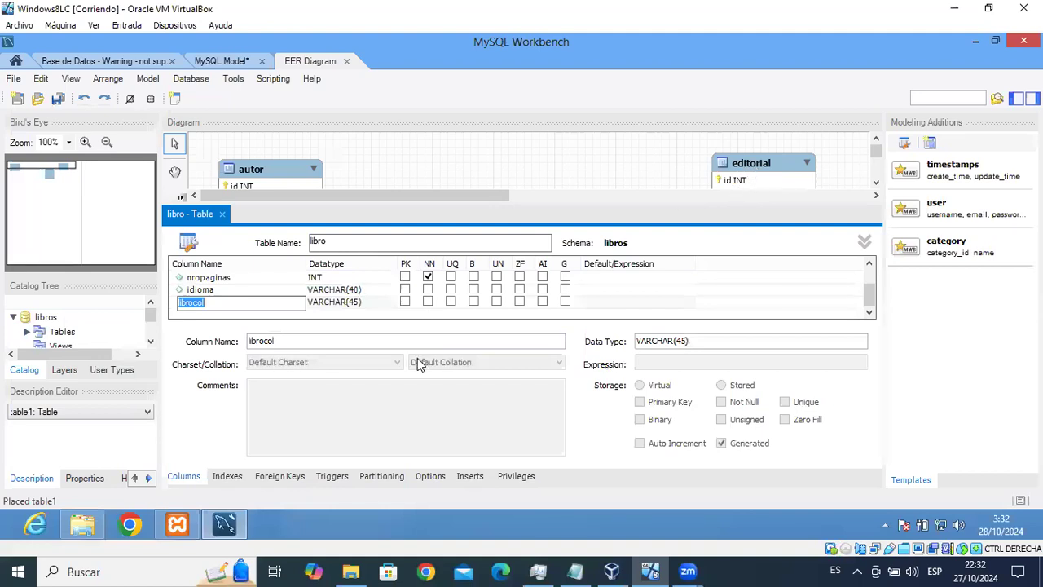
{"action": "type", "text": "editor"}
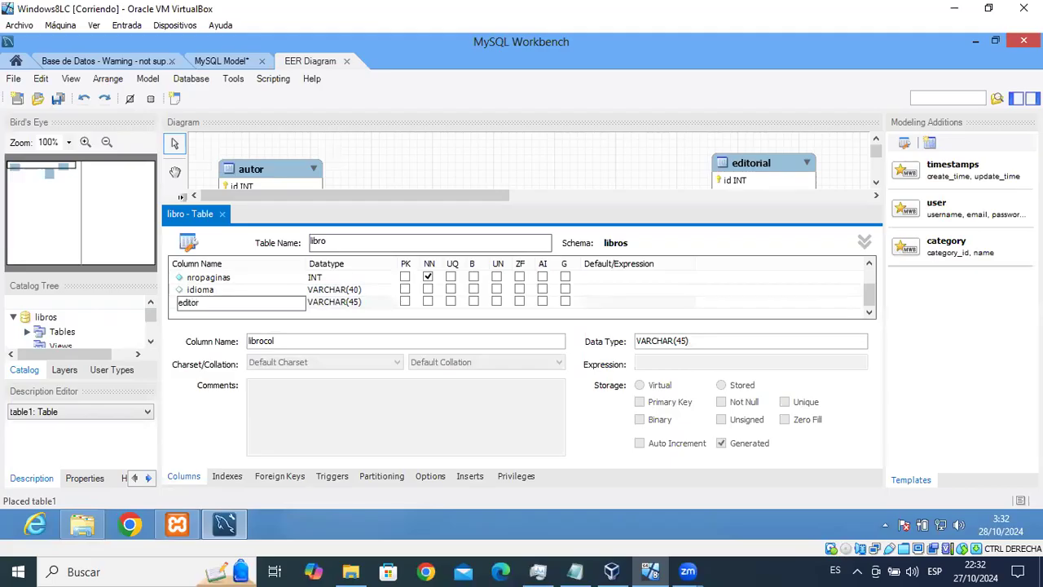
{"action": "type", "text": "ial_id"}
{"action": "left_click", "coordinate": [361, 302]}
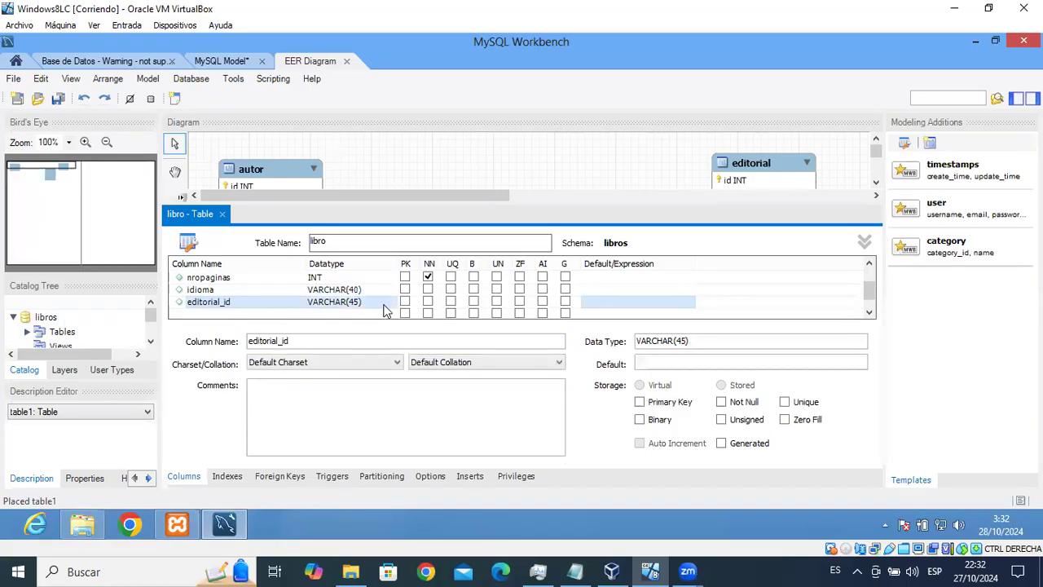
{"action": "left_click", "coordinate": [389, 305]}
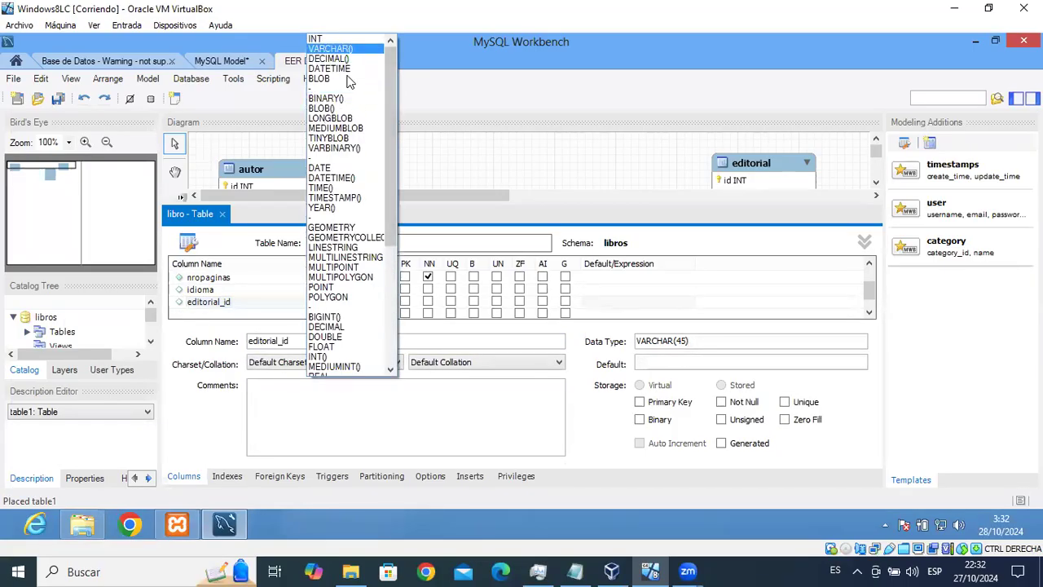
{"action": "left_click", "coordinate": [383, 38]}
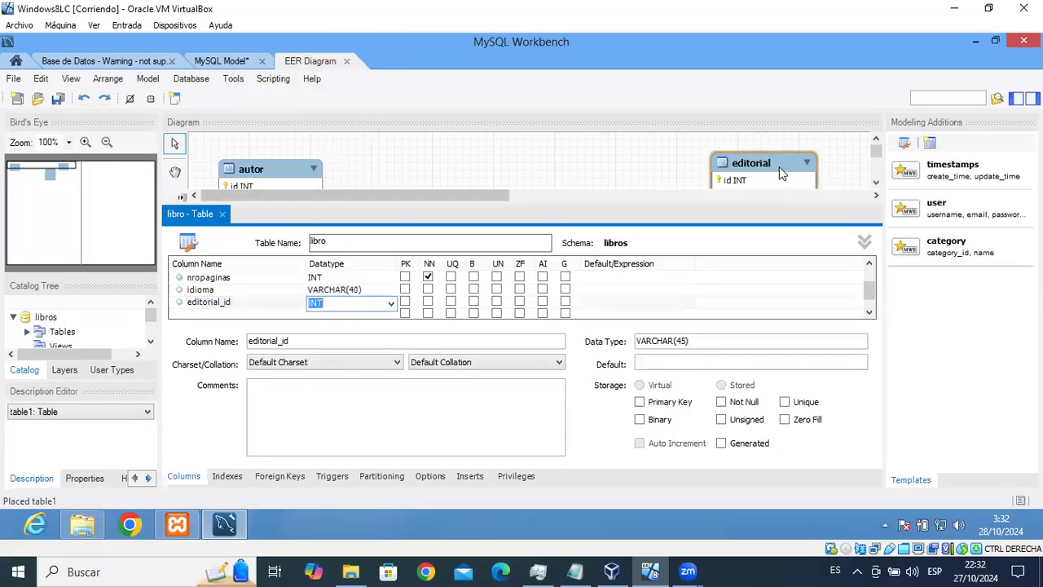
{"action": "left_click_drag", "start_coordinate": [781, 170], "coordinate": [776, 160]}
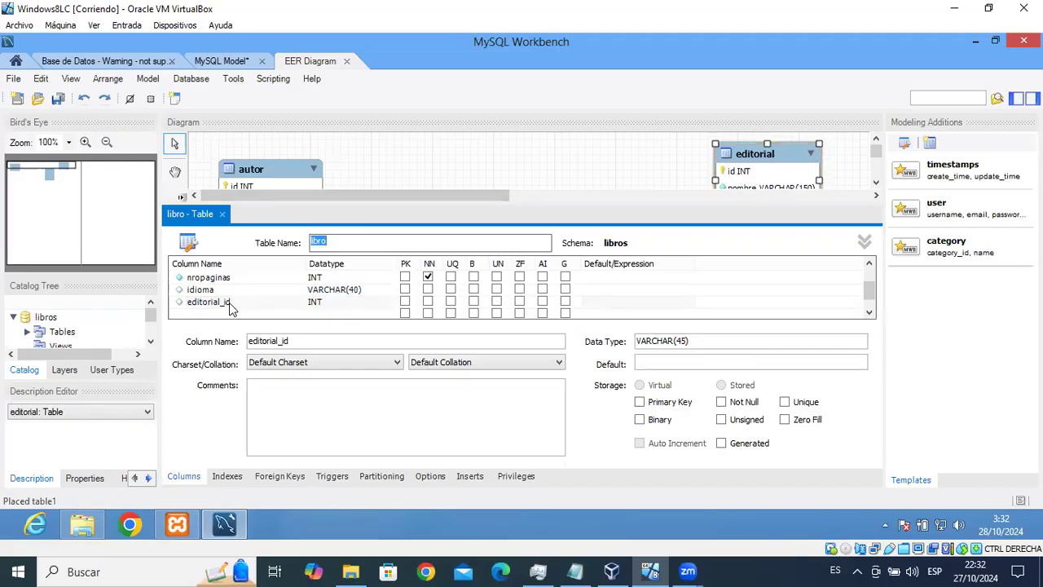
{"action": "left_click", "coordinate": [429, 303]}
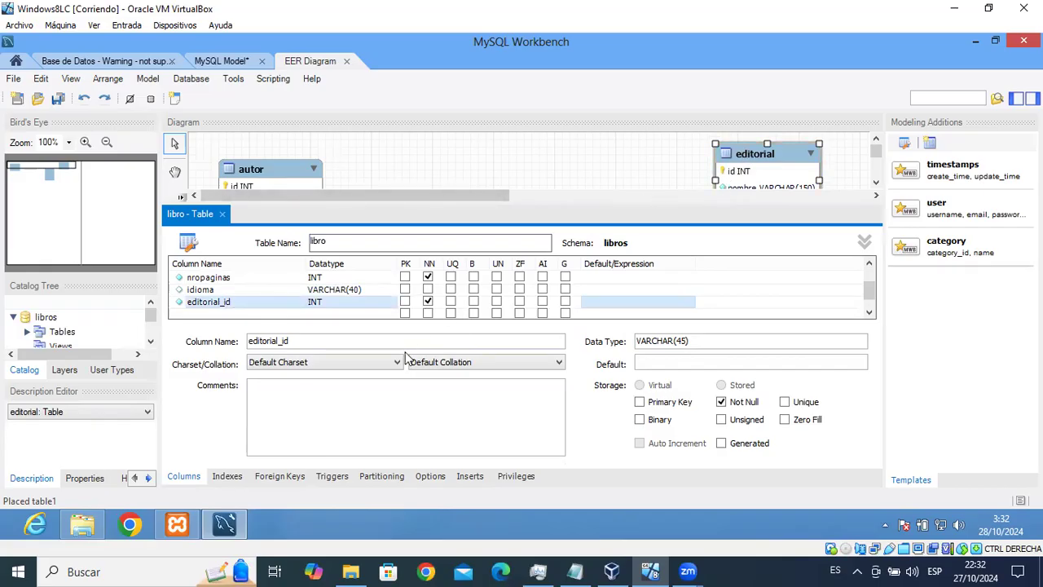
Create foreign key fk_libro_editorial mapping editorial_id to editorial's id, then close libro's editor.
{"action": "left_click", "coordinate": [278, 478]}
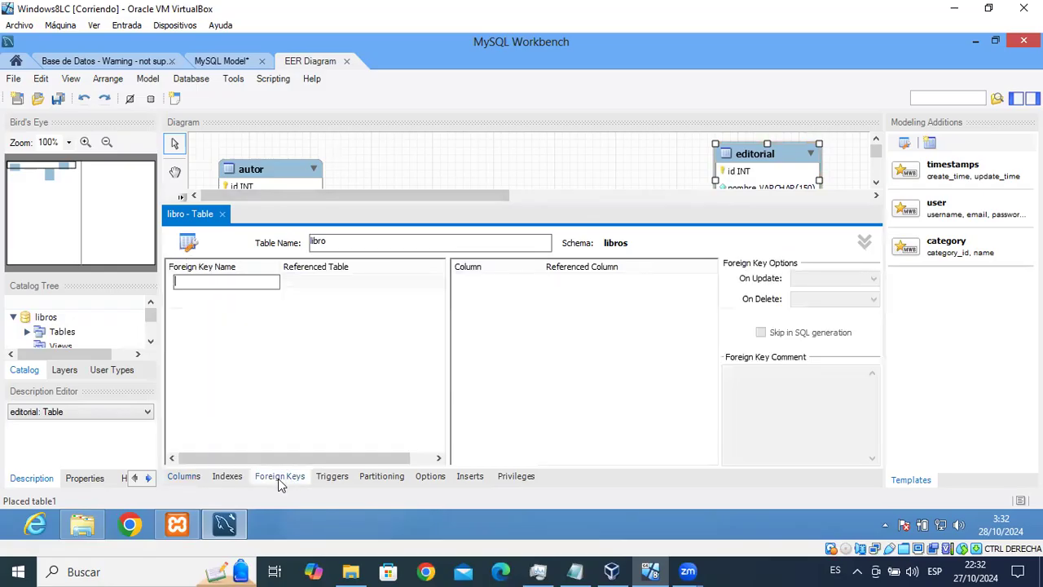
{"action": "type", "text": "f"}
{"action": "type", "text": "k_libro_ed"}
{"action": "left_click", "coordinate": [339, 281]}
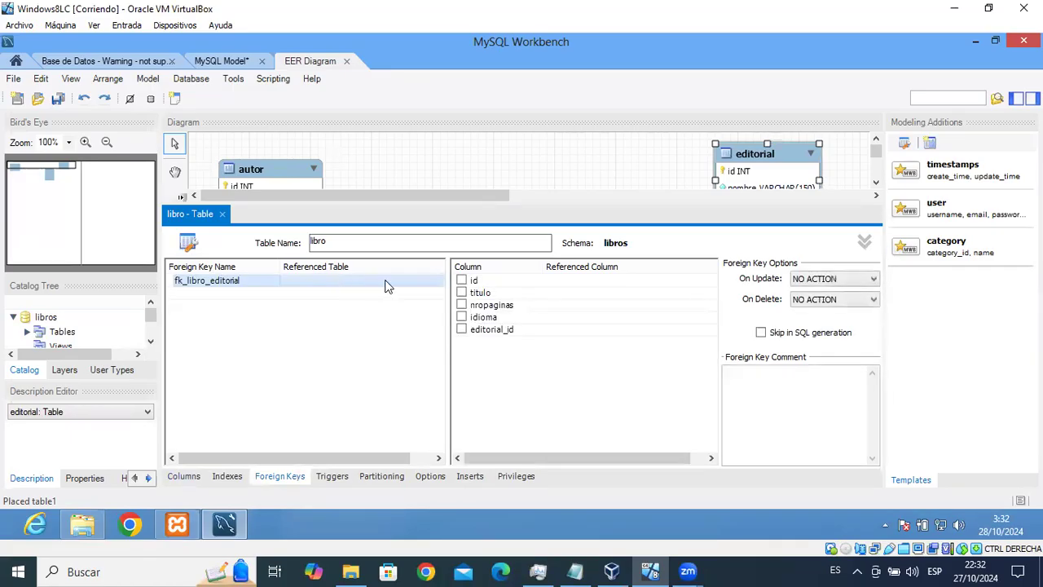
{"action": "left_click", "coordinate": [386, 285]}
{"action": "left_click", "coordinate": [350, 306]}
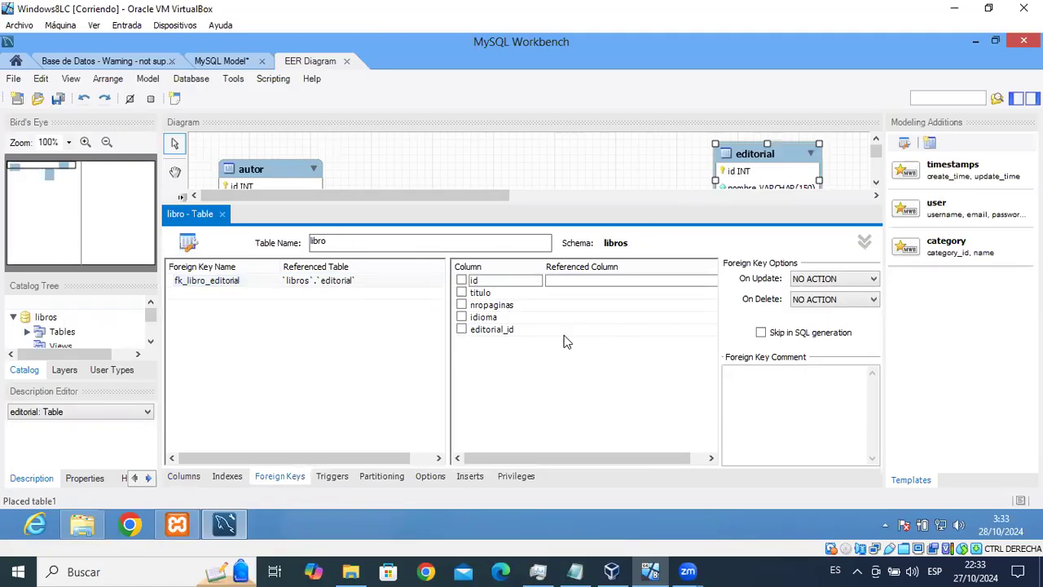
{"action": "left_click", "coordinate": [462, 331]}
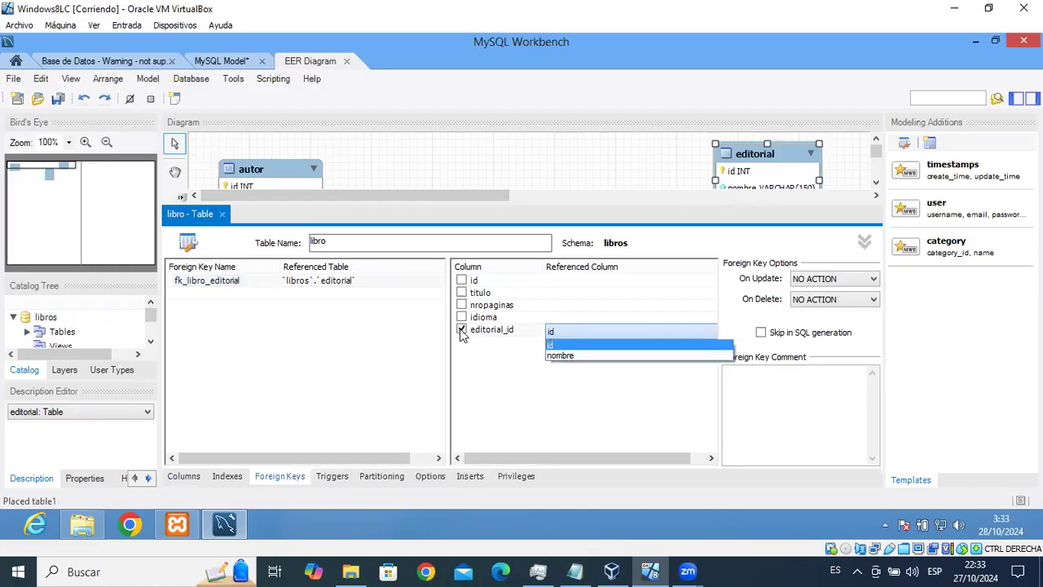
{"action": "left_click", "coordinate": [563, 348]}
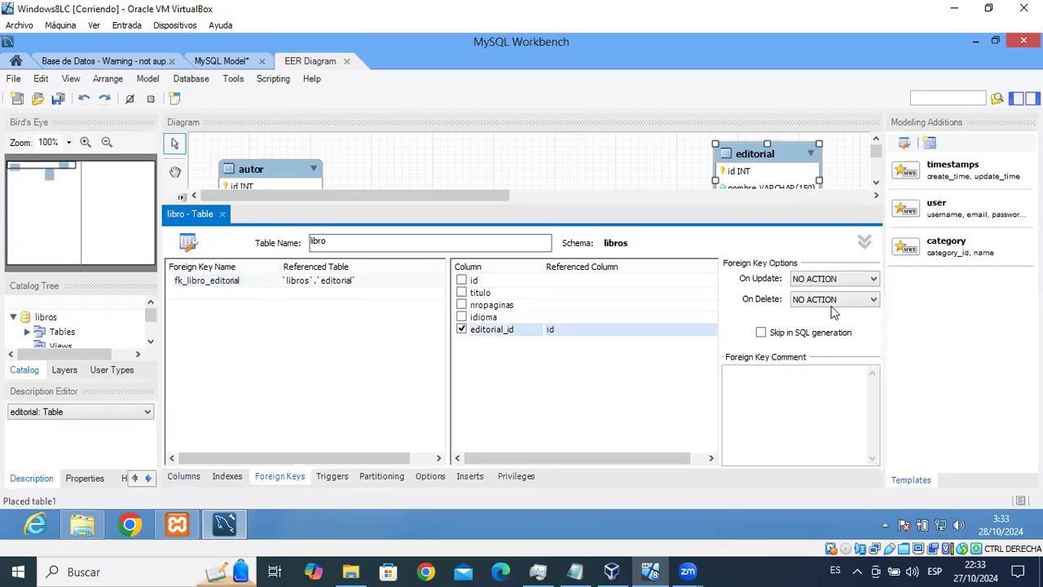
{"action": "left_click", "coordinate": [222, 213]}
Drag the libro table next to editorial in the diagram and deselect it.
{"action": "mouse_move", "coordinate": [622, 220]}
{"action": "left_mouse_down"}
{"action": "mouse_move", "coordinate": [593, 238]}
{"action": "mouse_move", "coordinate": [599, 199]}
{"action": "mouse_move", "coordinate": [605, 214]}
{"action": "left_mouse_up"}
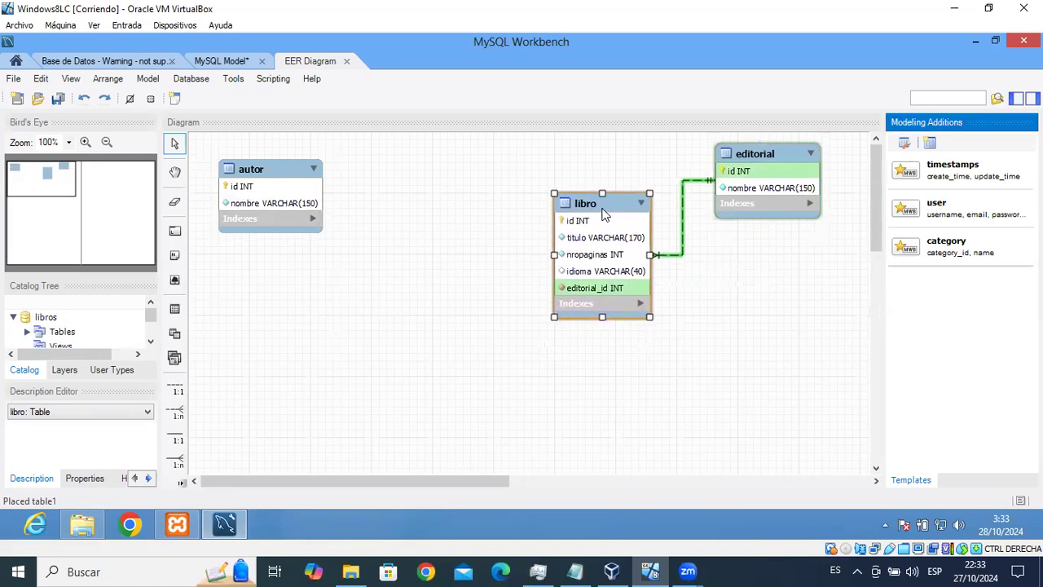
{"action": "left_click", "coordinate": [706, 198]}
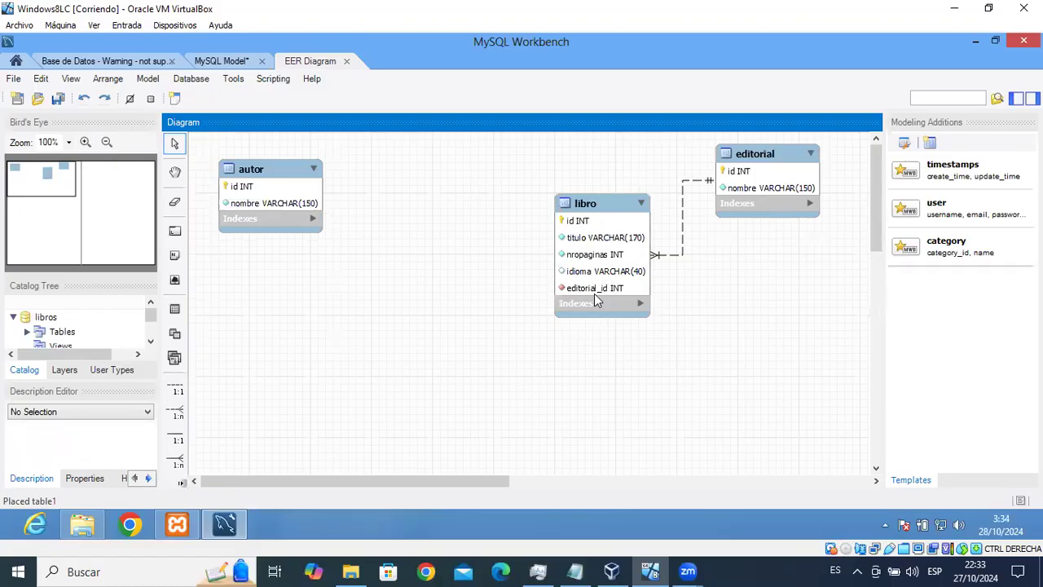
Add a not-null tipo VARCHAR(50) column to libro, positioned just above editorial_id.
{"action": "double_click", "coordinate": [591, 205]}
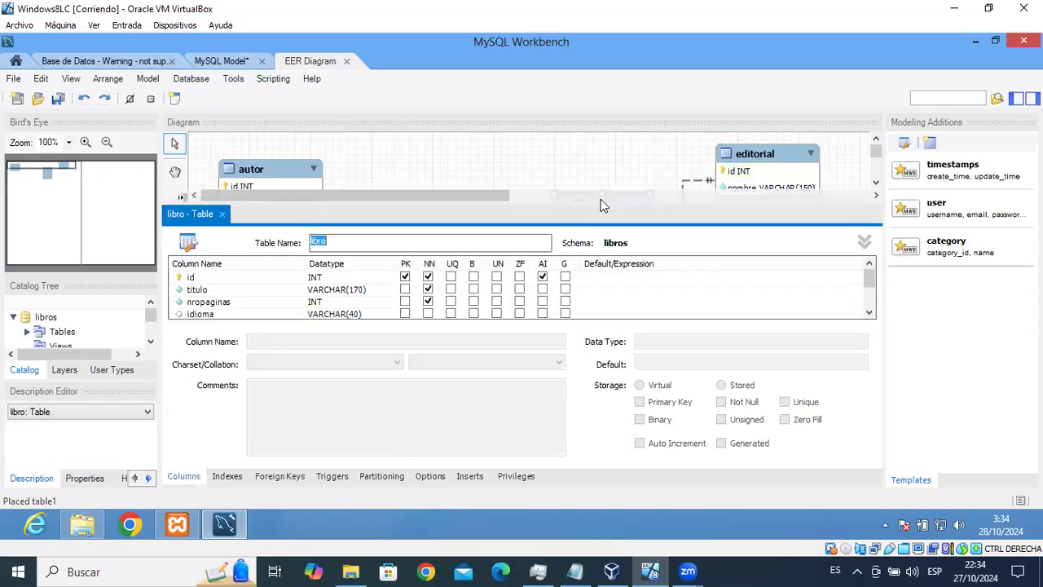
{"action": "left_click_drag", "start_coordinate": [870, 285], "coordinate": [874, 290]}
{"action": "left_click", "coordinate": [232, 314]}
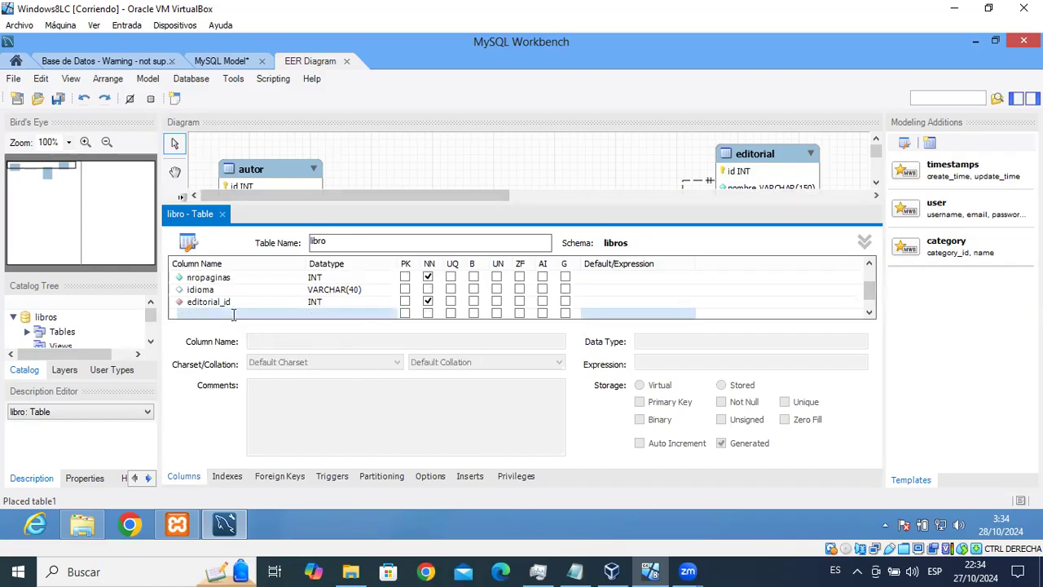
{"action": "type", "text": "tipo"}
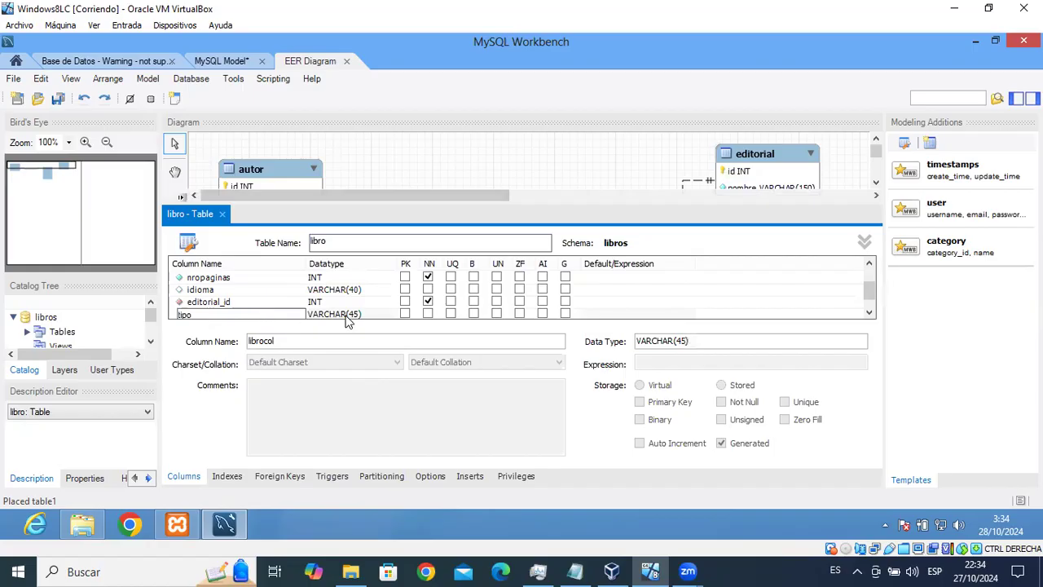
{"action": "key", "text": "Return"}
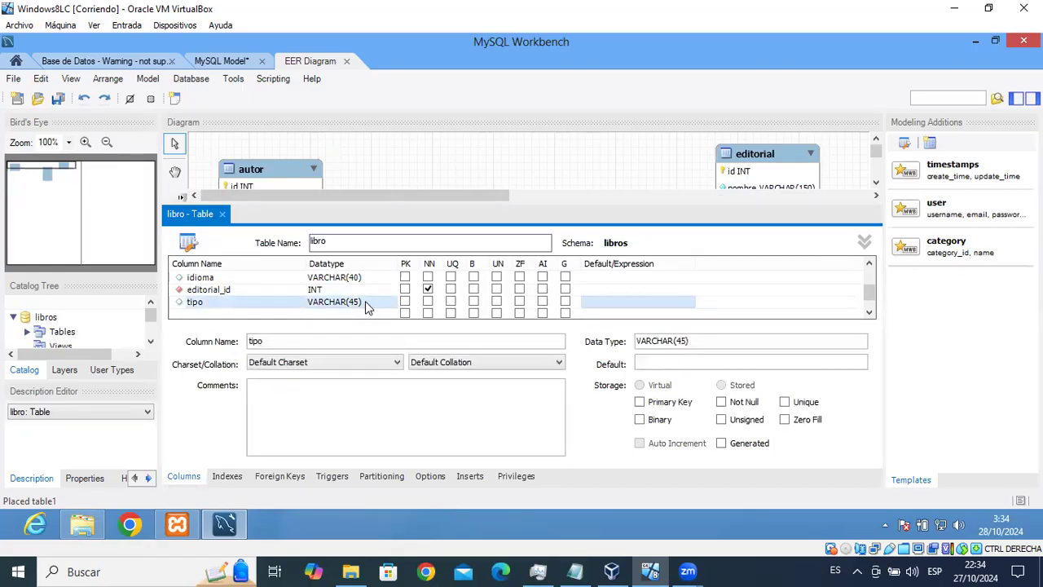
{"action": "left_click", "coordinate": [355, 303]}
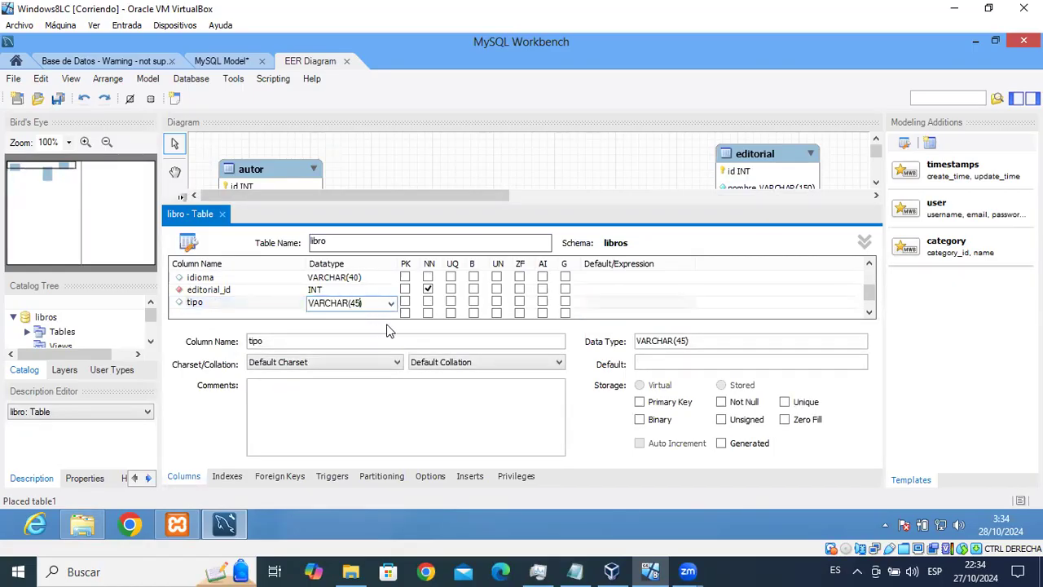
{"action": "type", "text": "5"}
{"action": "left_click", "coordinate": [428, 302]}
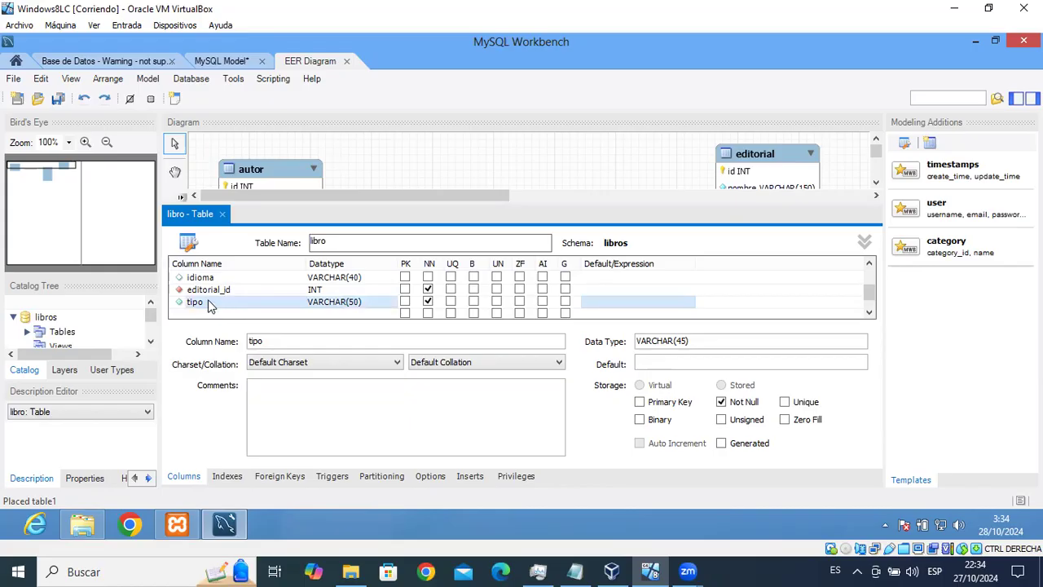
{"action": "left_click_drag", "start_coordinate": [198, 301], "coordinate": [208, 287]}
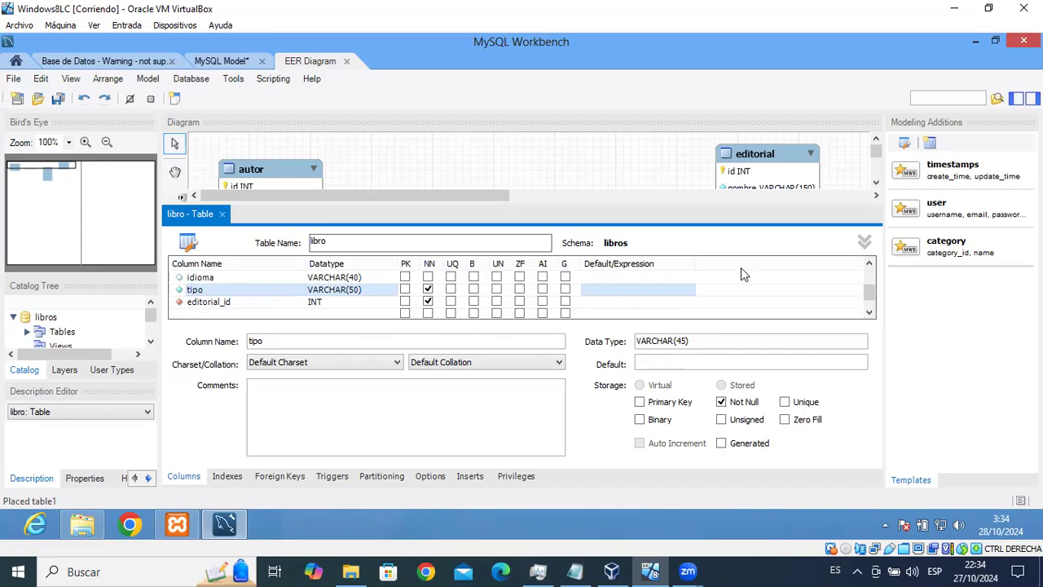
{"action": "left_click", "coordinate": [222, 214]}
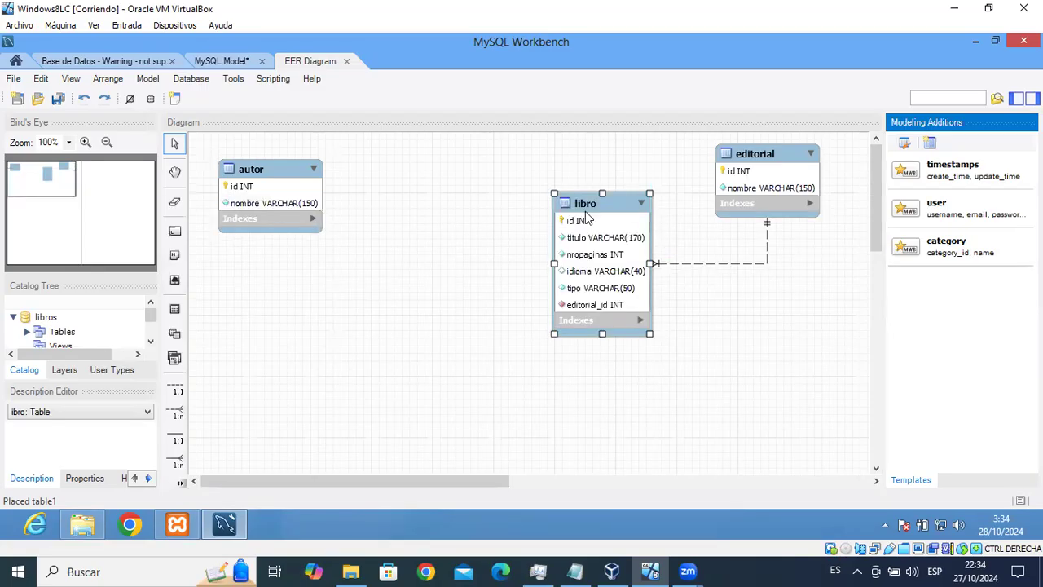
Drag the editorial table down beside libro on the diagram.
{"action": "left_click_drag", "start_coordinate": [764, 179], "coordinate": [769, 235]}
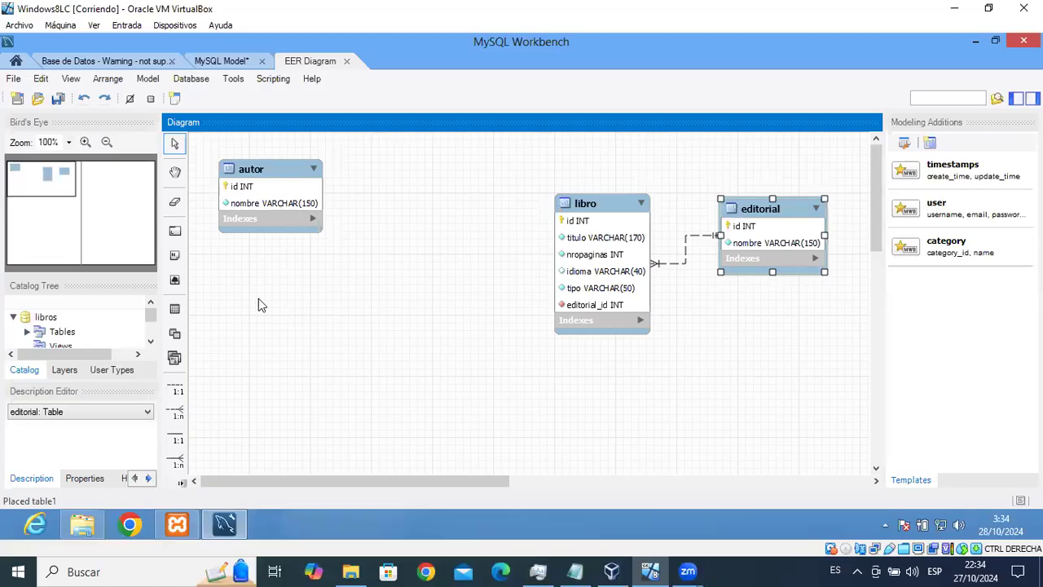
Place a new table named libro_autor with an auto-increment primary key id.
{"action": "left_click", "coordinate": [174, 309]}
{"action": "left_click", "coordinate": [387, 228]}
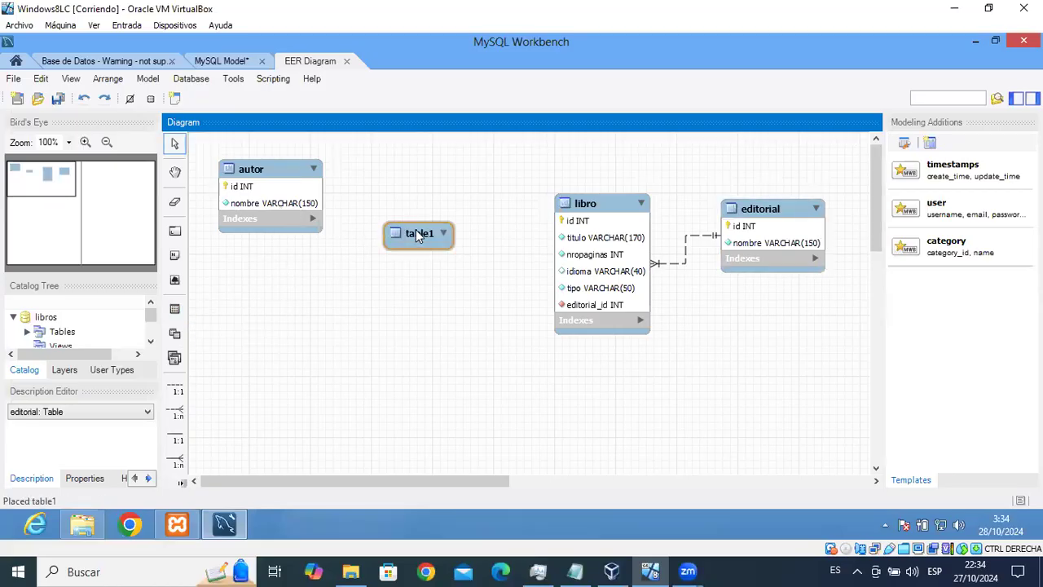
{"action": "left_click_drag", "start_coordinate": [419, 227], "coordinate": [424, 213]}
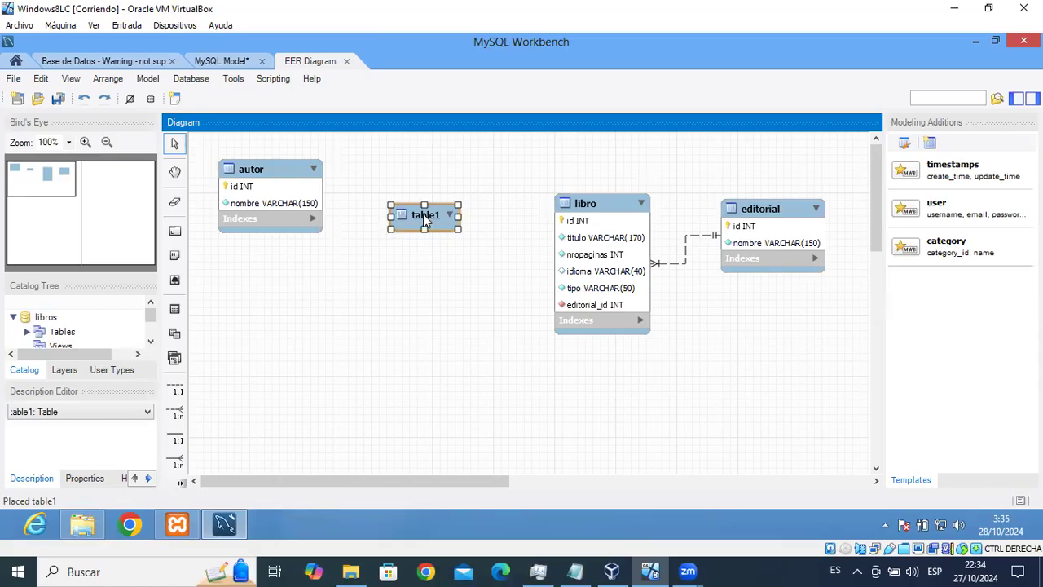
{"action": "double_click", "coordinate": [423, 214]}
{"action": "key", "text": "BackSpace"}
{"action": "type", "text": "libro_autor"}
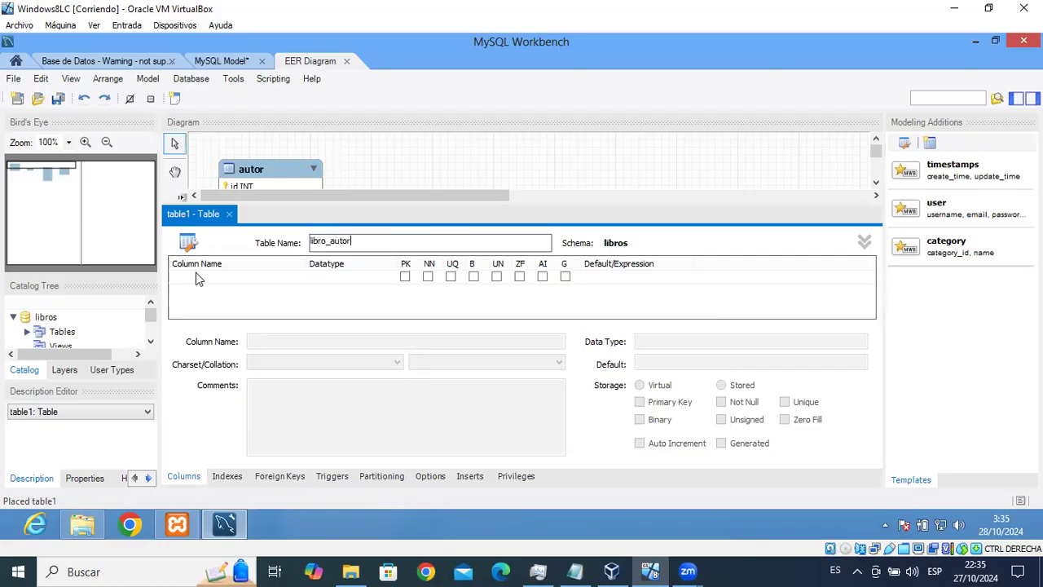
{"action": "double_click", "coordinate": [195, 275]}
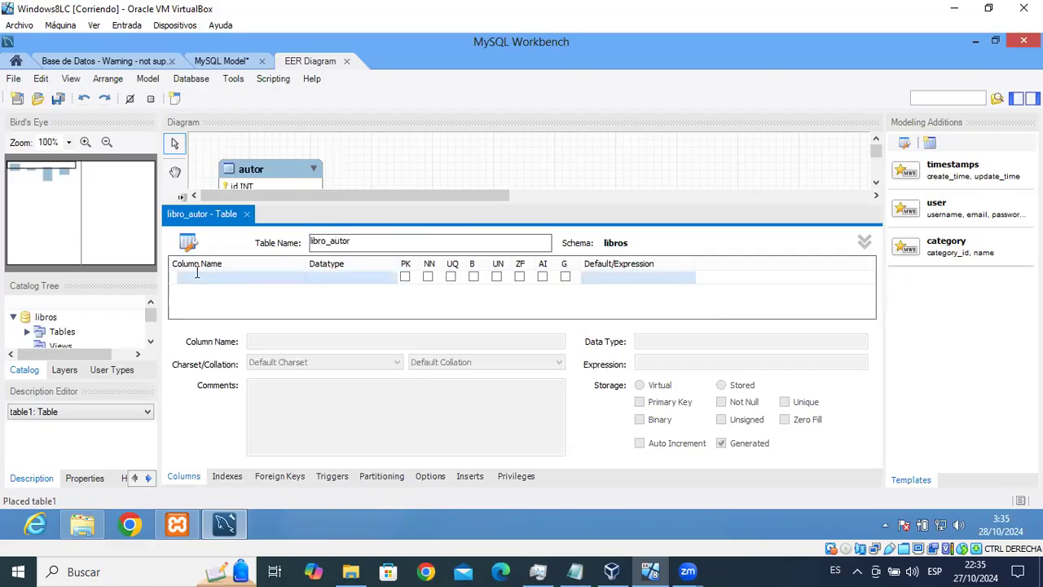
{"action": "key", "text": "BackSpace"}
{"action": "key", "text": "BackSpace"}
{"action": "key", "text": "BackSpace"}
{"action": "key", "text": "BackSpace"}
{"action": "key", "text": "BackSpace"}
{"action": "key", "text": "BackSpace"}
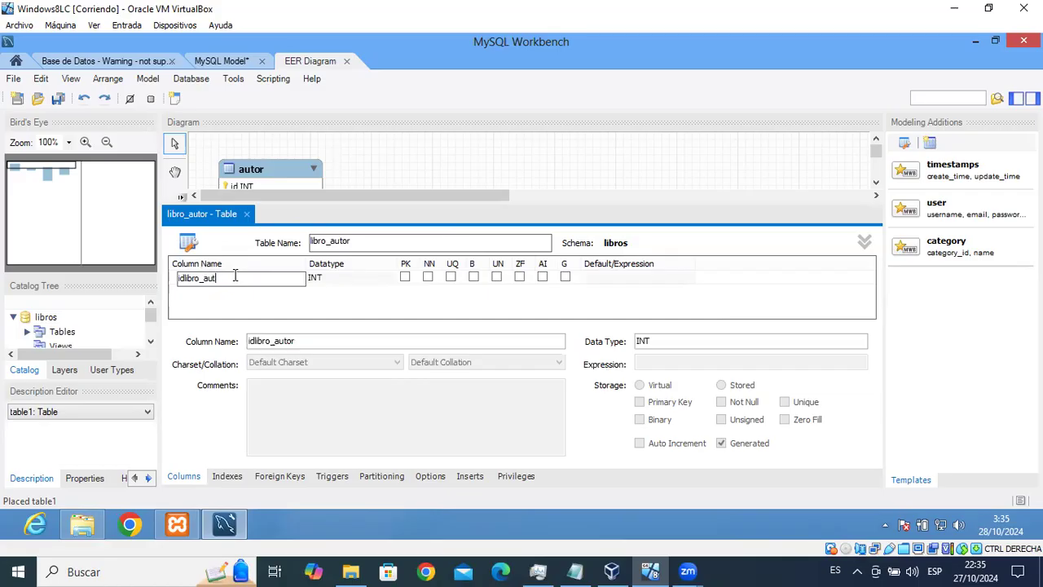
{"action": "left_click", "coordinate": [406, 277]}
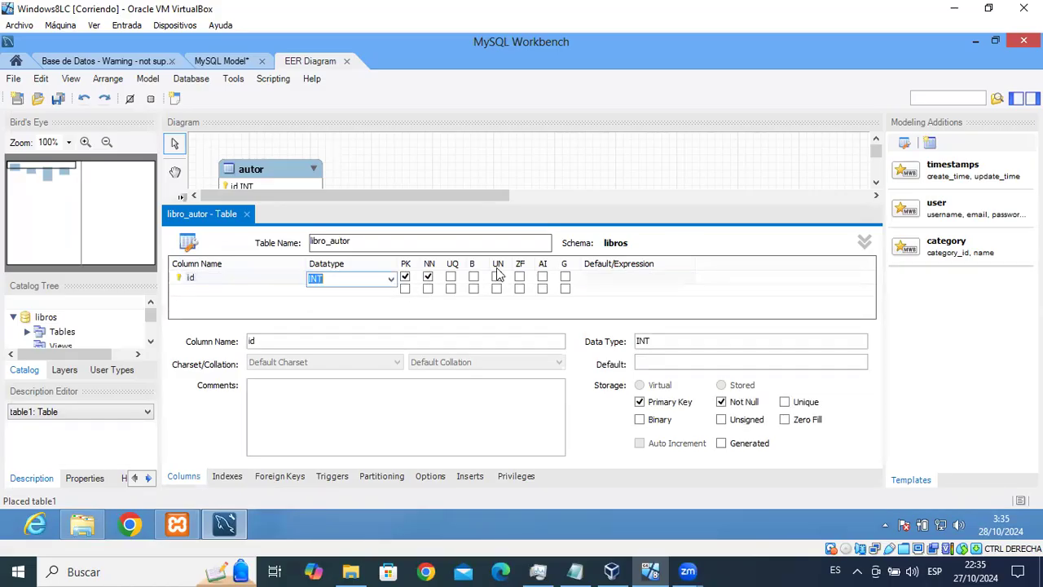
{"action": "left_click", "coordinate": [543, 277]}
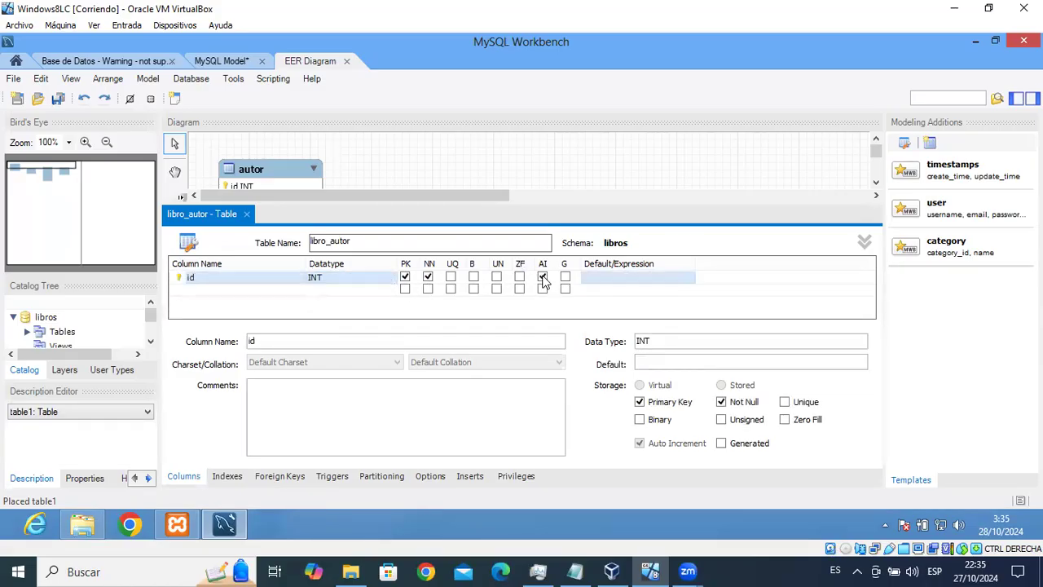
Add not-null INT columns autor_id and libro_id to libro_autor.
{"action": "left_click", "coordinate": [235, 290]}
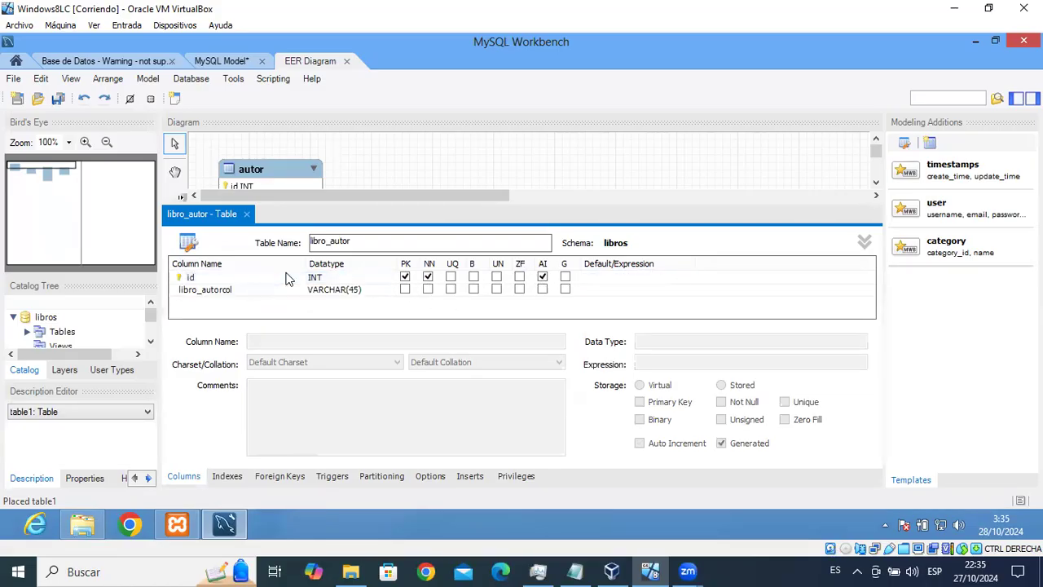
{"action": "double_click", "coordinate": [200, 291]}
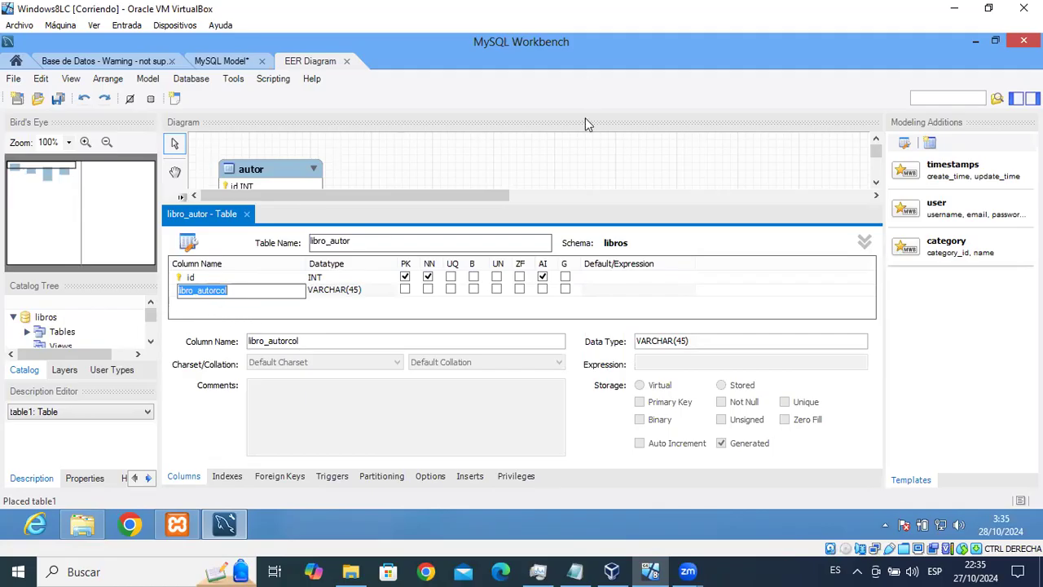
{"action": "type", "text": "autor_id"}
{"action": "left_click", "coordinate": [380, 292]}
{"action": "left_click", "coordinate": [391, 295]}
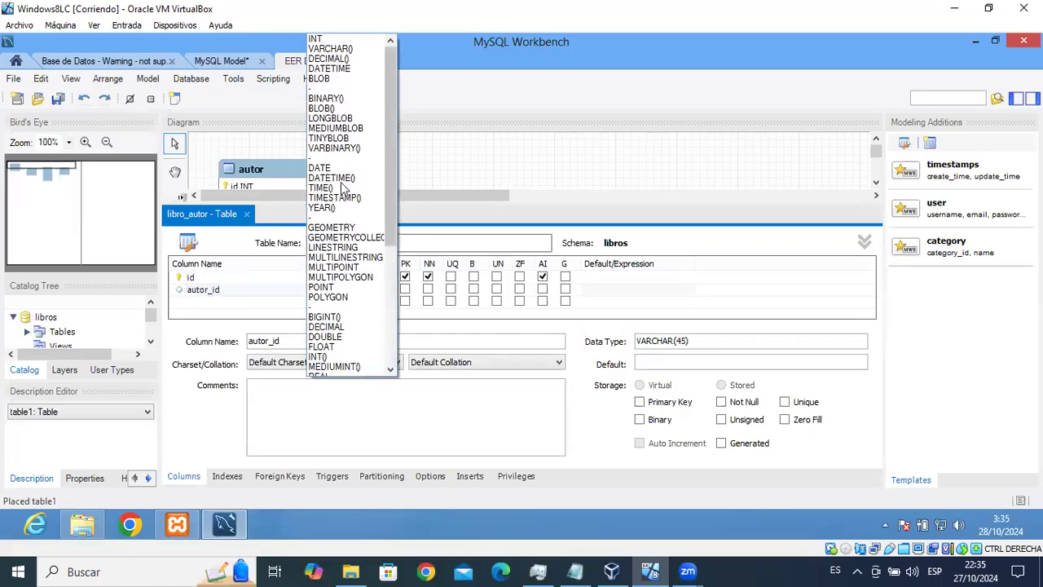
{"action": "key", "text": "Return"}
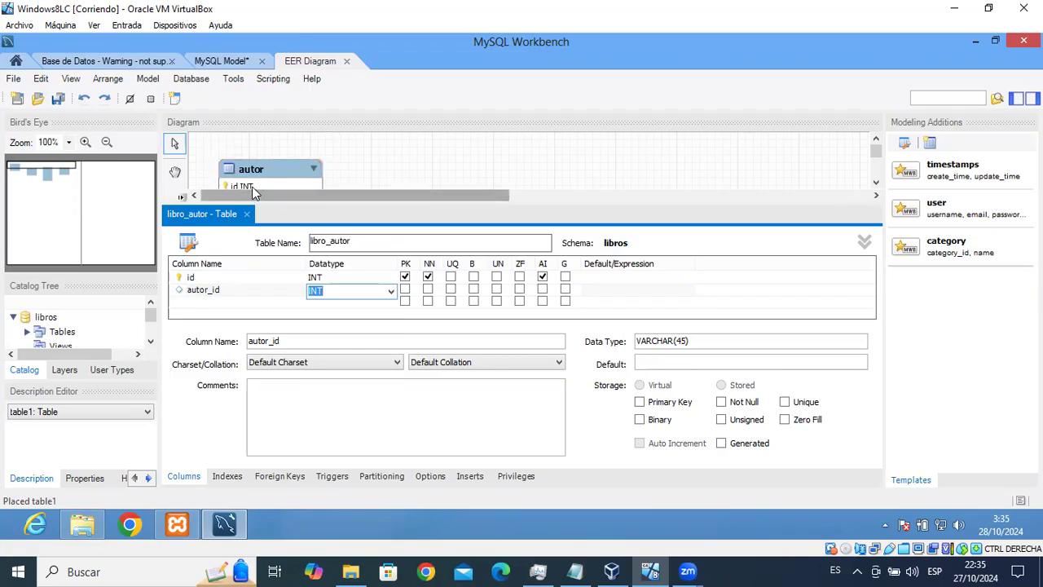
{"action": "left_click", "coordinate": [428, 291]}
{"action": "left_click", "coordinate": [223, 304]}
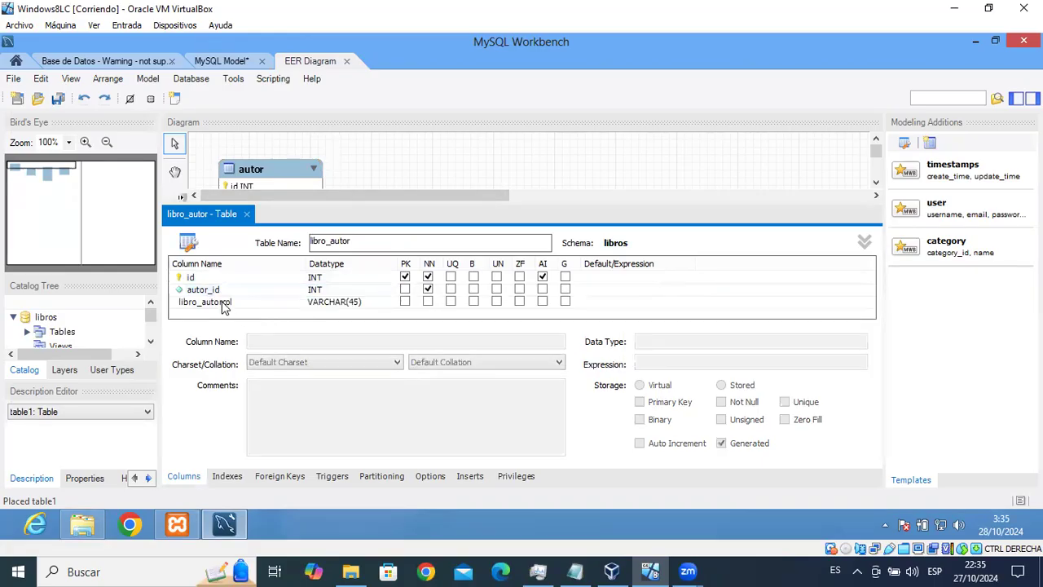
{"action": "left_click", "coordinate": [247, 303]}
{"action": "key", "text": "BackSpace"}
{"action": "key", "text": "BackSpace"}
{"action": "key", "text": "BackSpace"}
{"action": "key", "text": "BackSpace"}
{"action": "key", "text": "BackSpace"}
{"action": "key", "text": "BackSpace"}
{"action": "key", "text": "BackSpace"}
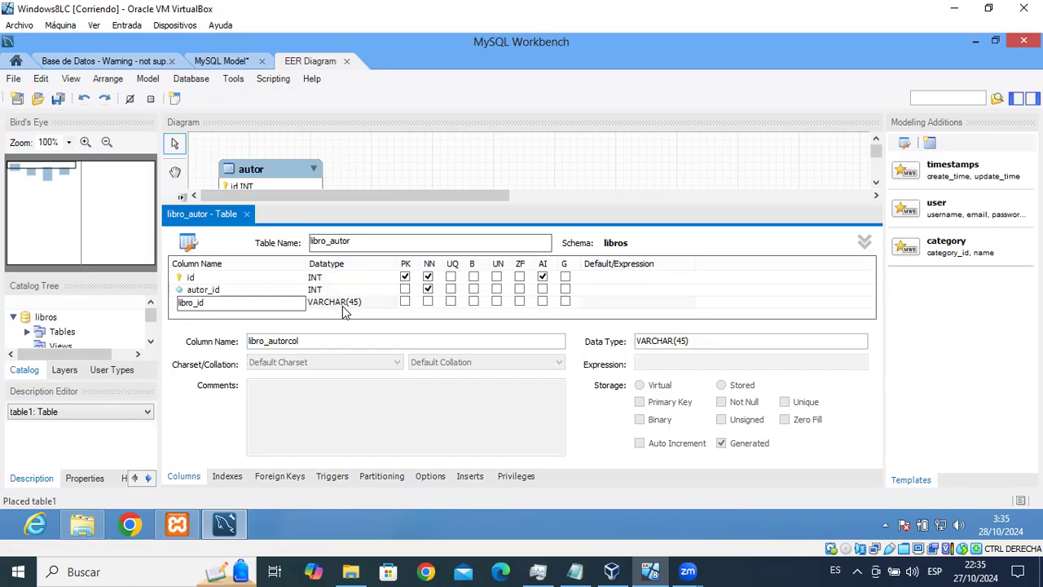
{"action": "left_click", "coordinate": [384, 302]}
{"action": "left_click", "coordinate": [393, 306]}
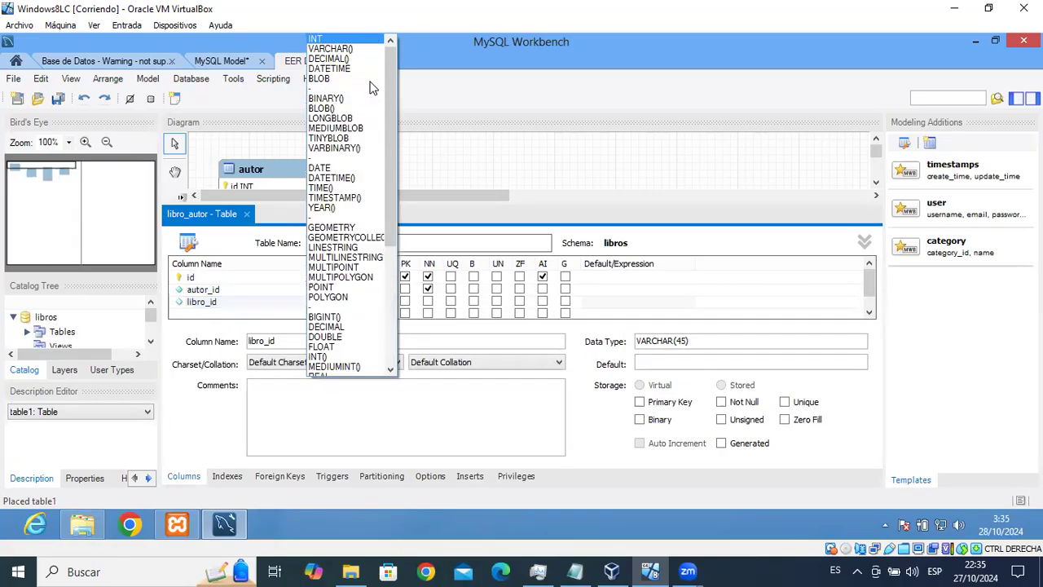
{"action": "key", "text": "Return"}
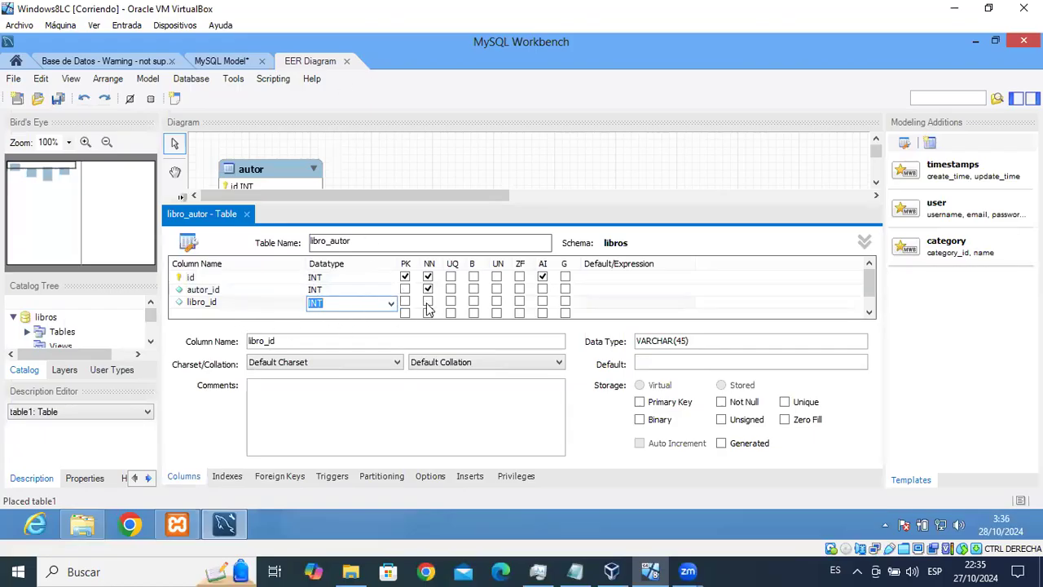
{"action": "left_click", "coordinate": [428, 304]}
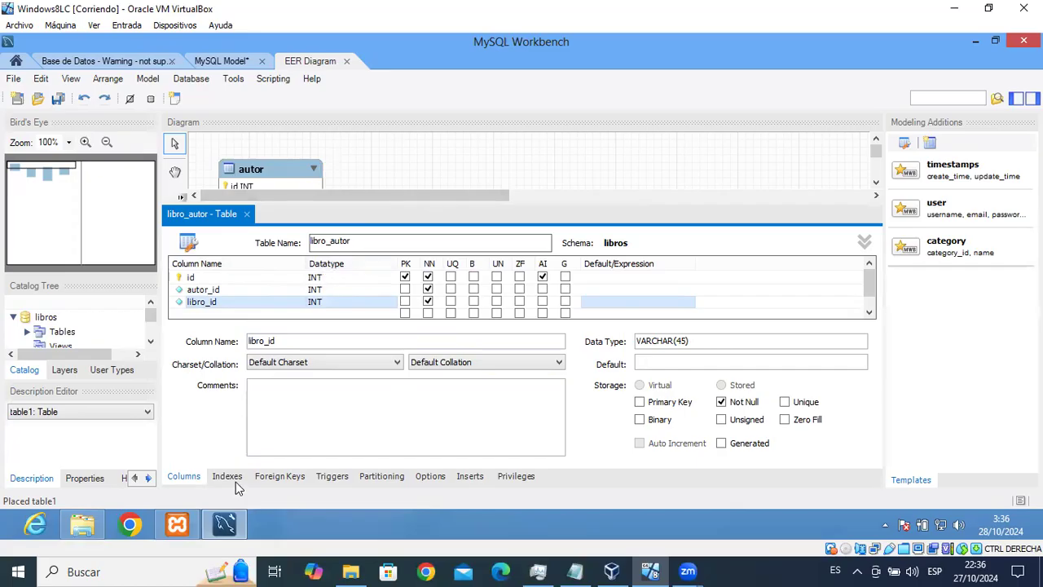
Add foreign key fk_la_autor mapping autor_id to autor's id.
{"action": "left_click", "coordinate": [279, 477]}
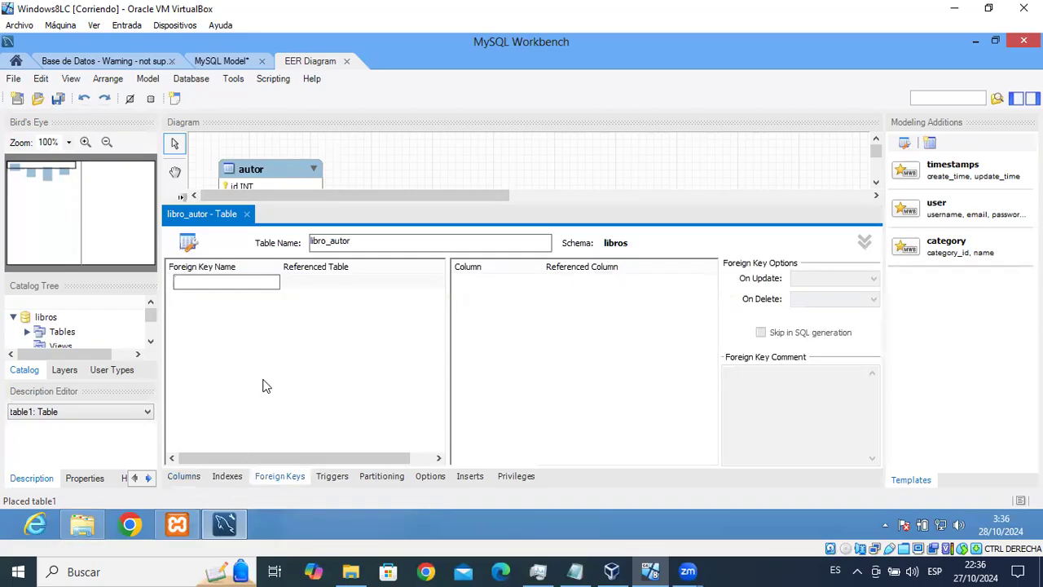
{"action": "type", "text": "fk_"}
{"action": "type", "text": "utor"}
{"action": "left_click", "coordinate": [356, 281]}
{"action": "left_click", "coordinate": [356, 278]}
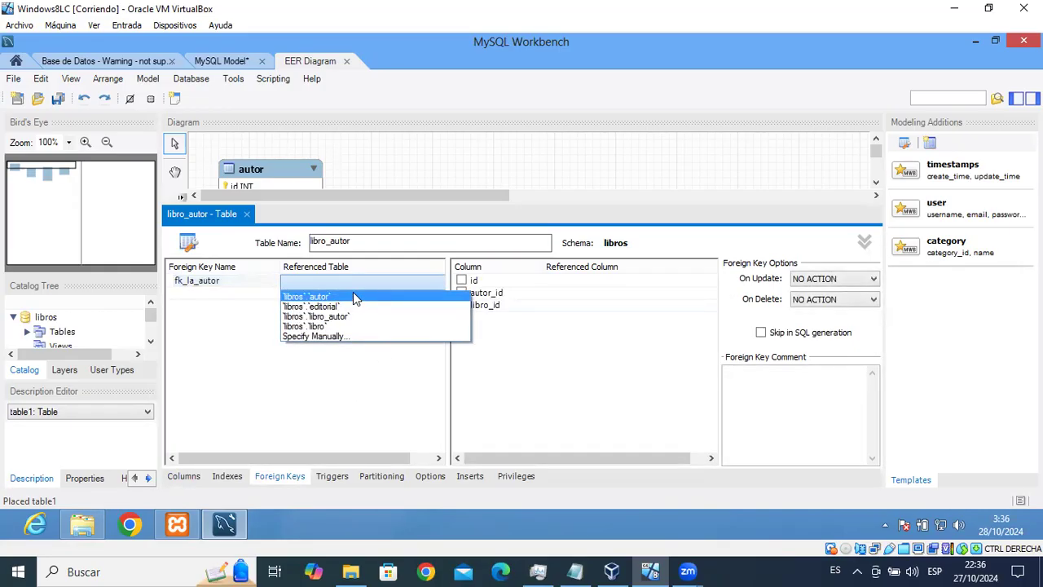
{"action": "left_click", "coordinate": [353, 295]}
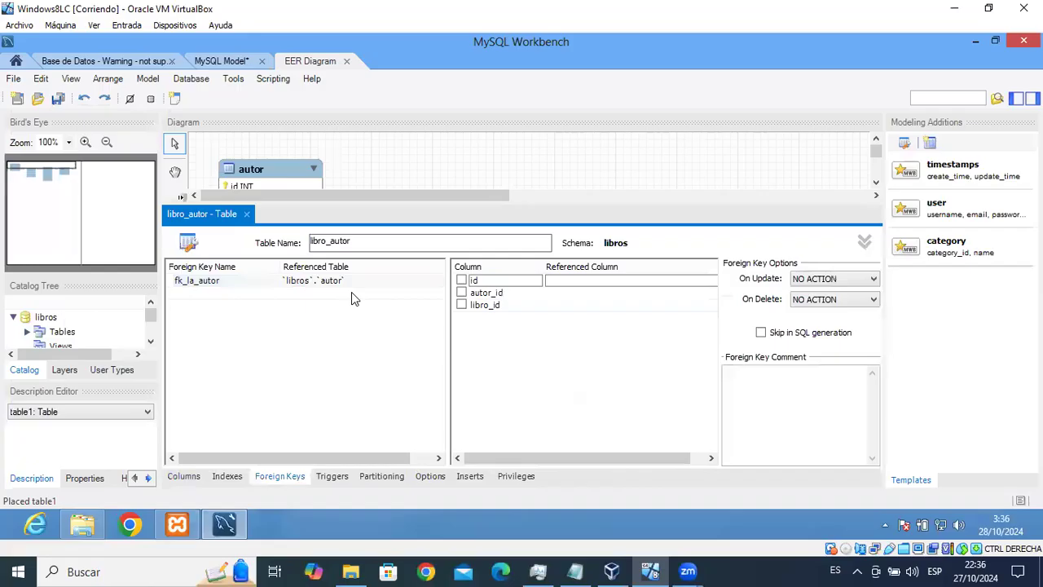
{"action": "left_click", "coordinate": [461, 292]}
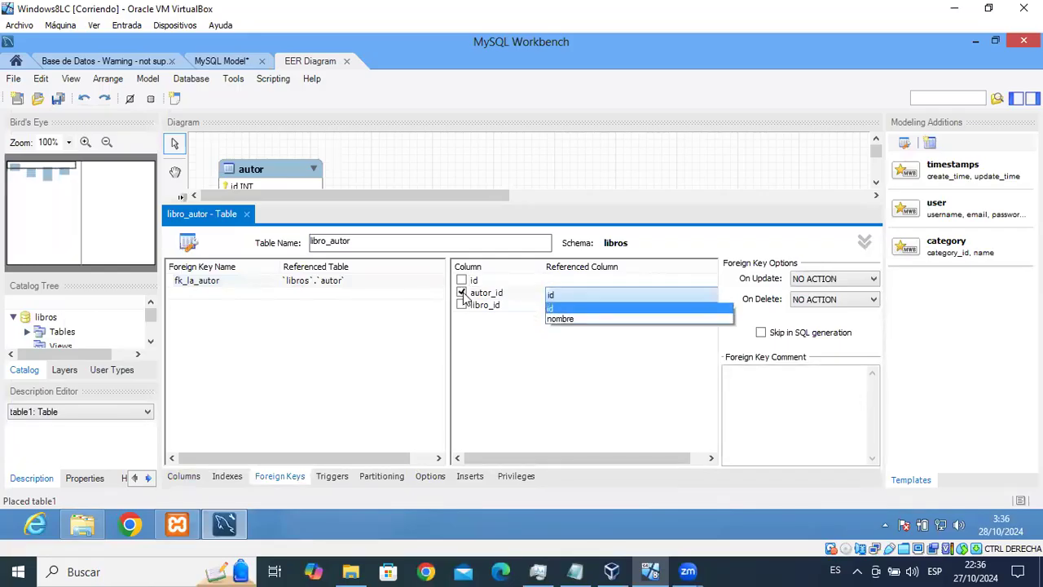
{"action": "left_click", "coordinate": [553, 309]}
Add foreign key fk_la_libro mapping libro_id to libro's id, then close the editor.
{"action": "left_click", "coordinate": [203, 294]}
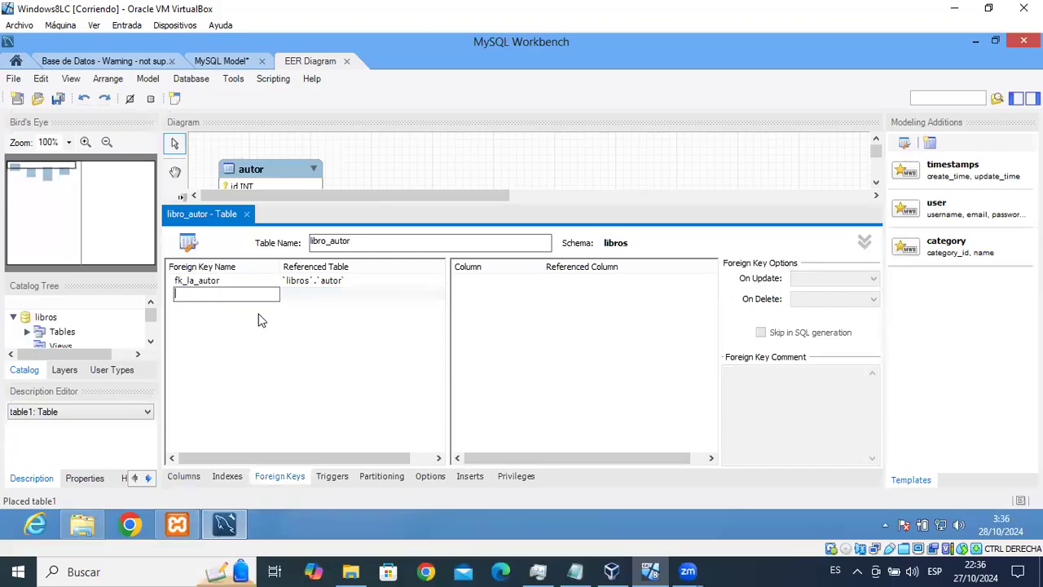
{"action": "type", "text": "fk_la_libro"}
{"action": "left_click", "coordinate": [330, 295]}
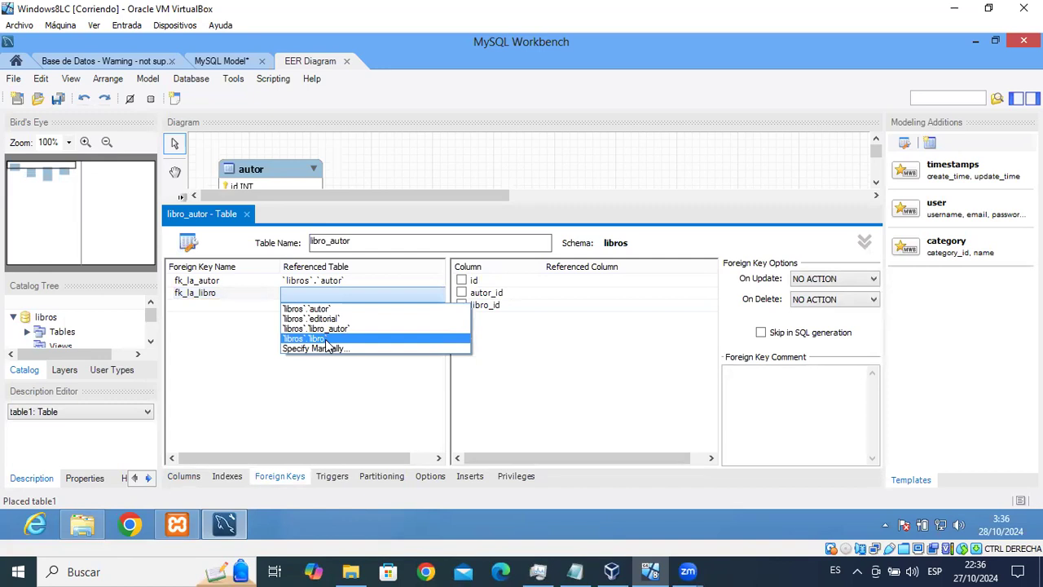
{"action": "left_click", "coordinate": [325, 341]}
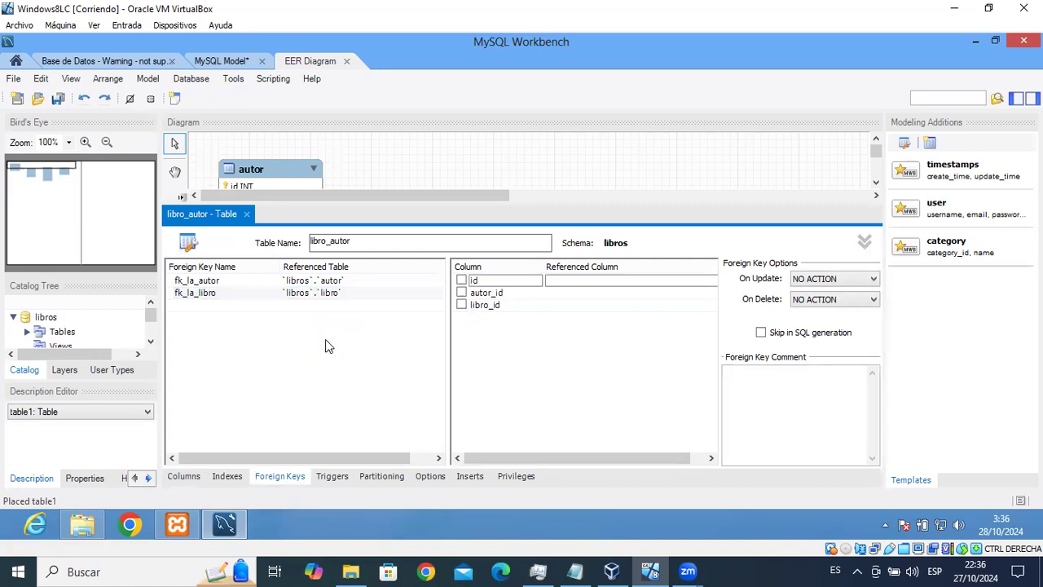
{"action": "left_click", "coordinate": [548, 309]}
{"action": "left_click", "coordinate": [554, 323]}
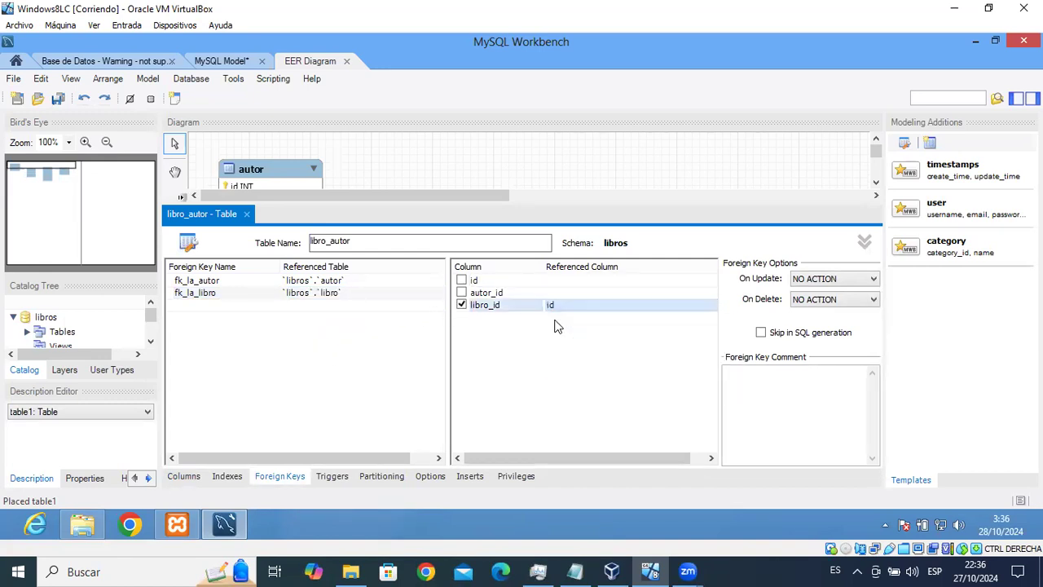
{"action": "left_click", "coordinate": [246, 214]}
{"action": "left_click_drag", "start_coordinate": [436, 217], "coordinate": [411, 226]}
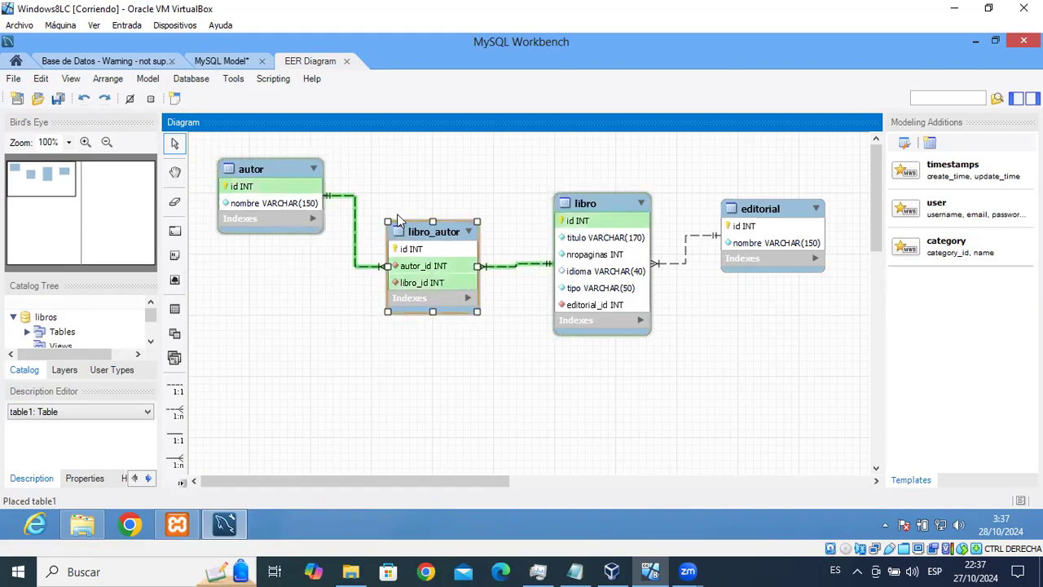
Deselect libro_autor, leaving it placed between autor and libro.
{"action": "left_click", "coordinate": [276, 152]}
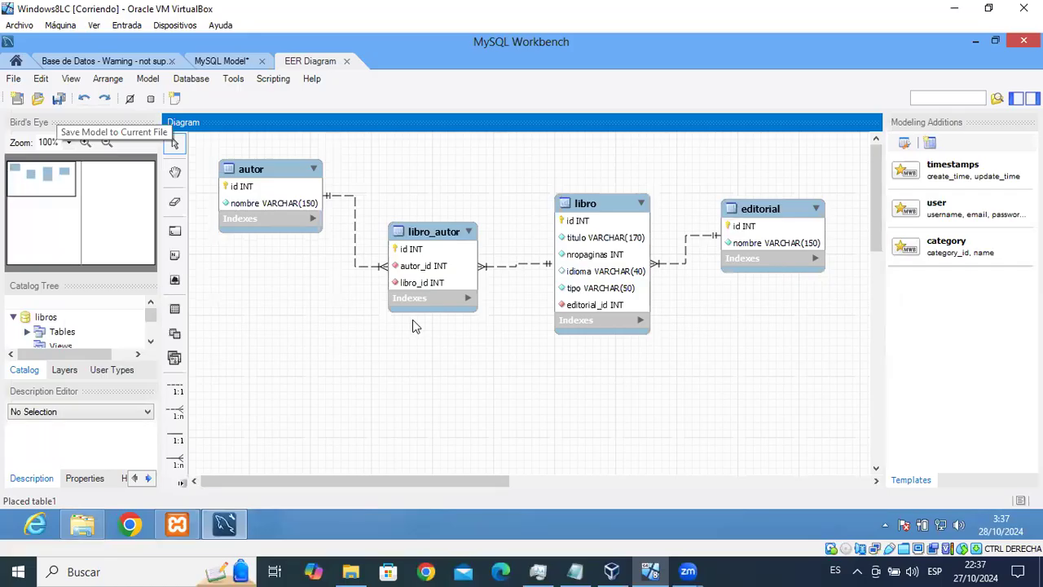
Save the model as libros.mwb and return to the Base de Datos query tab.
{"action": "left_click", "coordinate": [60, 100]}
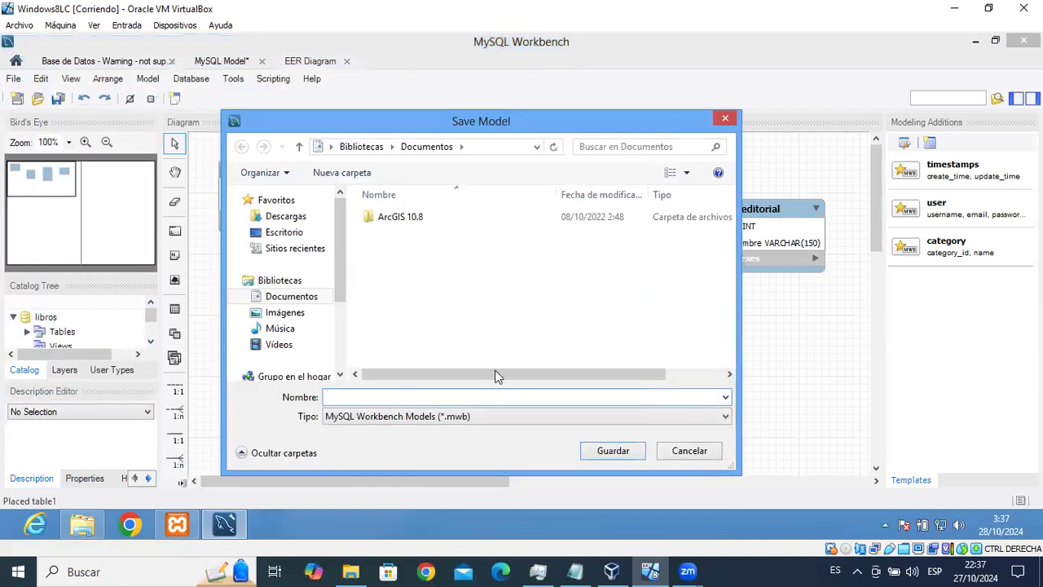
{"action": "type", "text": "libros"}
{"action": "left_click", "coordinate": [618, 451]}
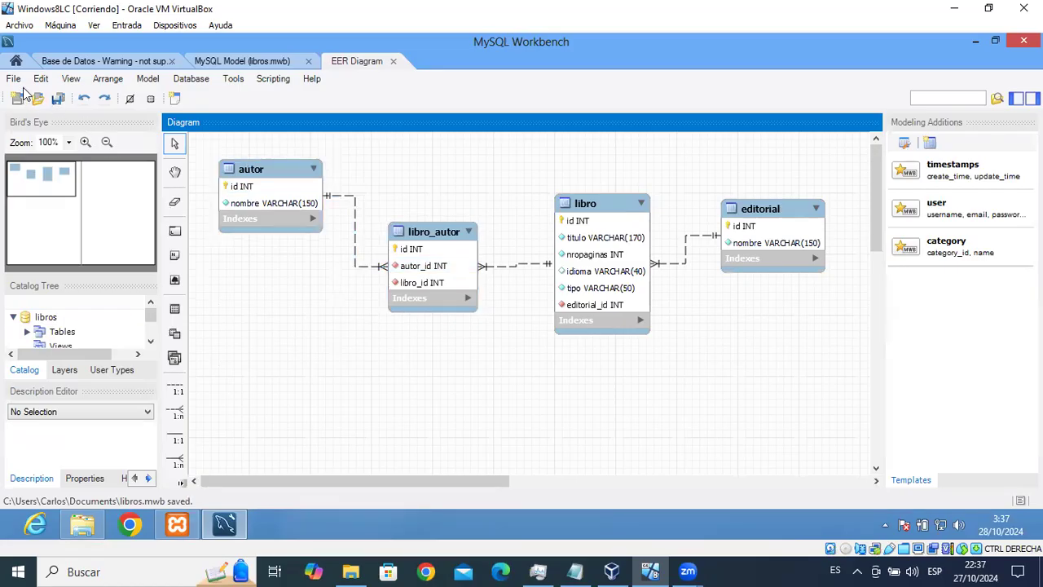
{"action": "left_click", "coordinate": [103, 61]}
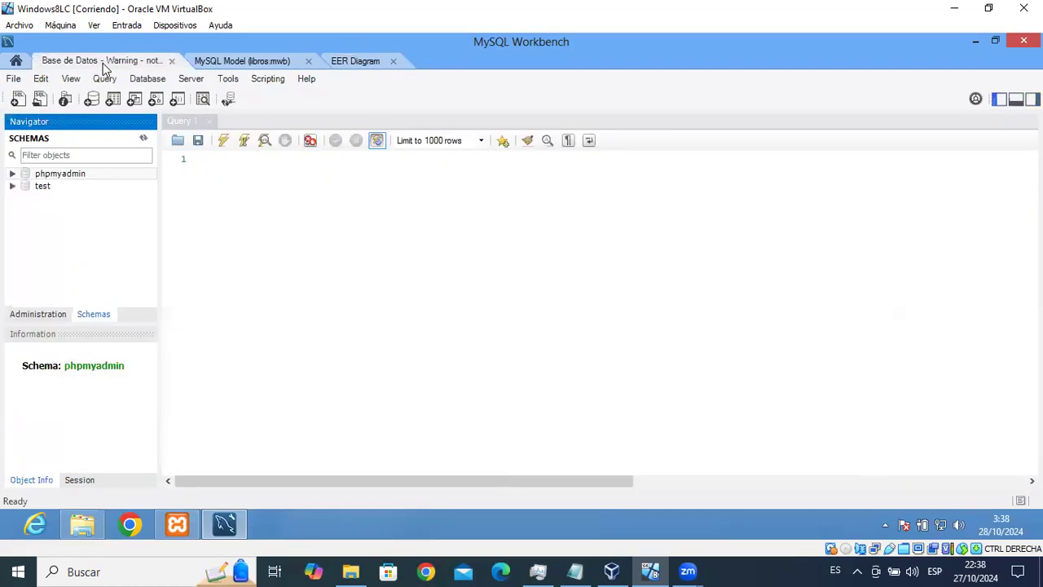
Run 'create database libros' in Query 1 and refresh the schema list to show libros.
{"action": "left_click", "coordinate": [251, 159]}
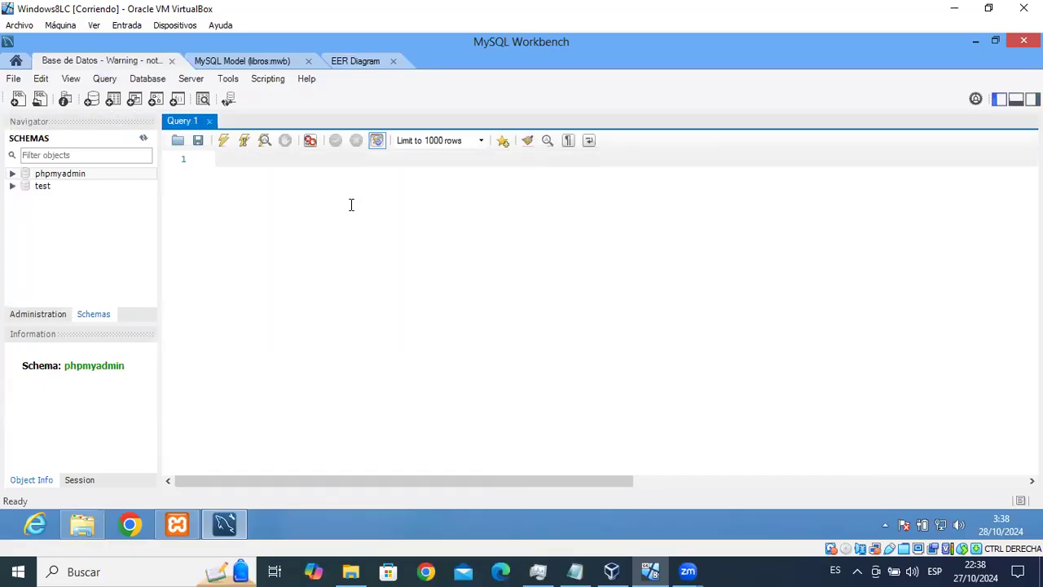
{"action": "type", "text": "creat"}
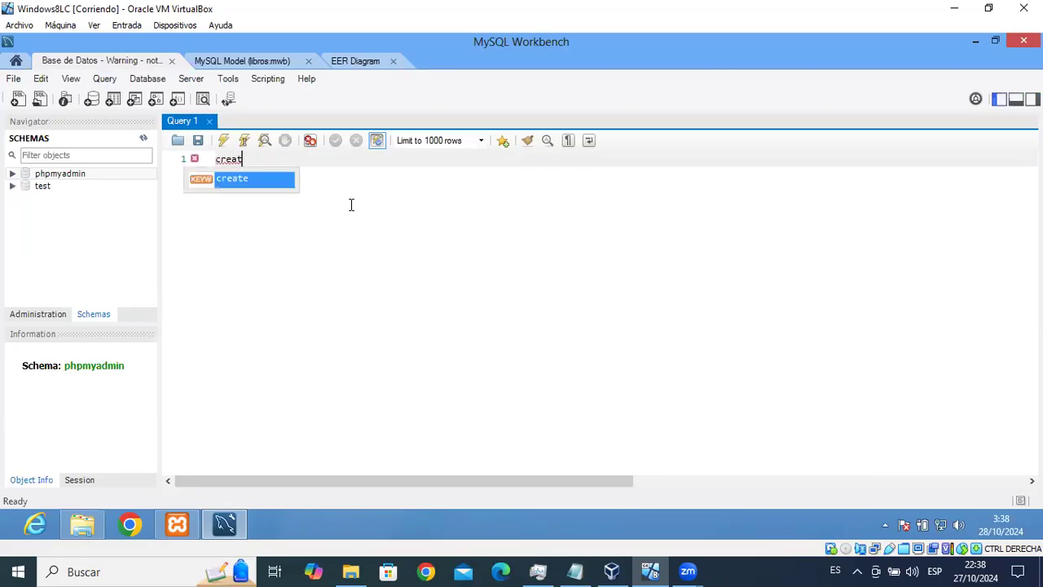
{"action": "type", "text": "e databa"}
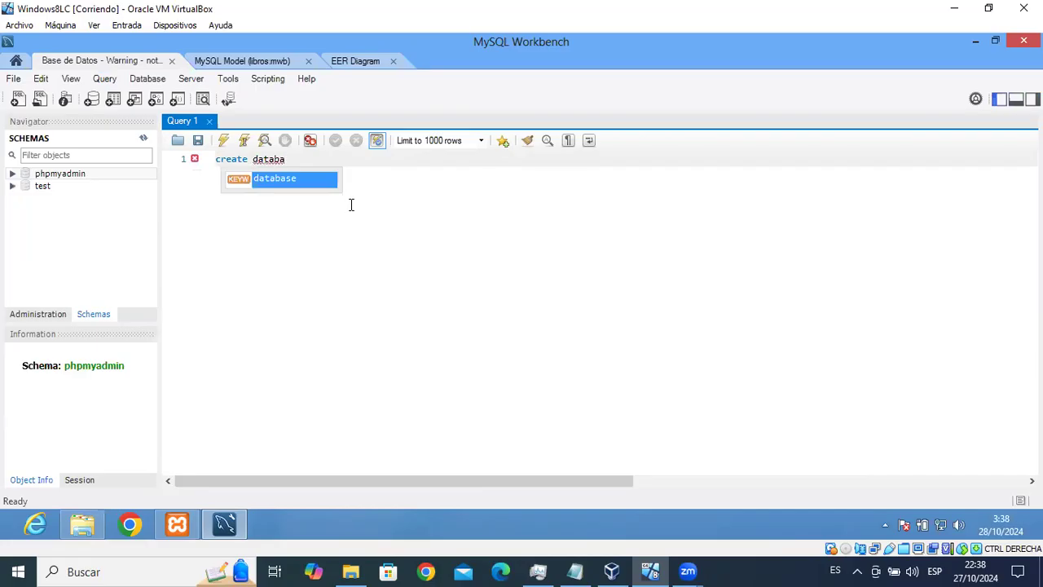
{"action": "type", "text": "se libros;"}
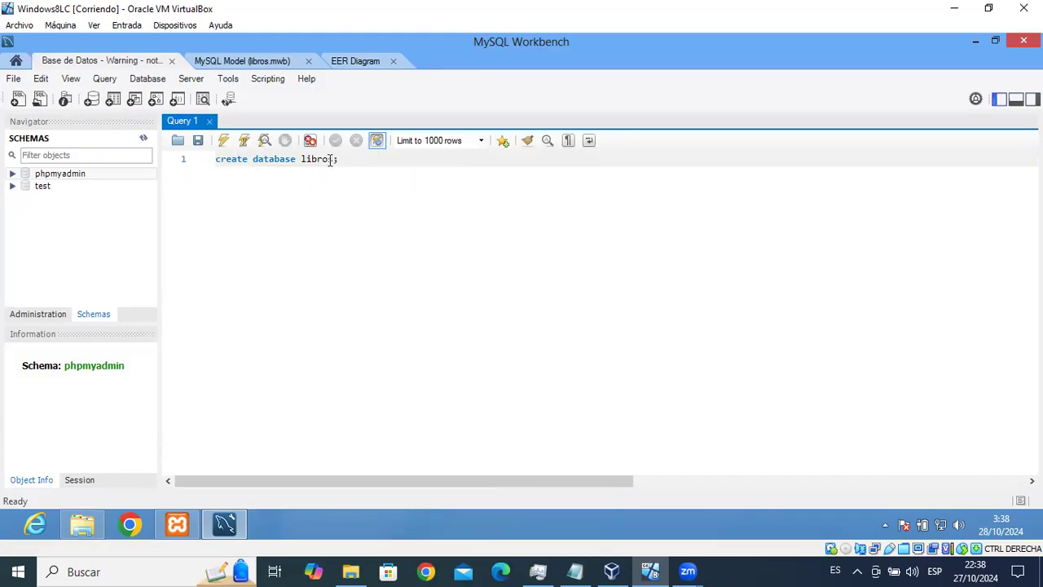
{"action": "left_click", "coordinate": [243, 141]}
{"action": "left_click", "coordinate": [143, 142]}
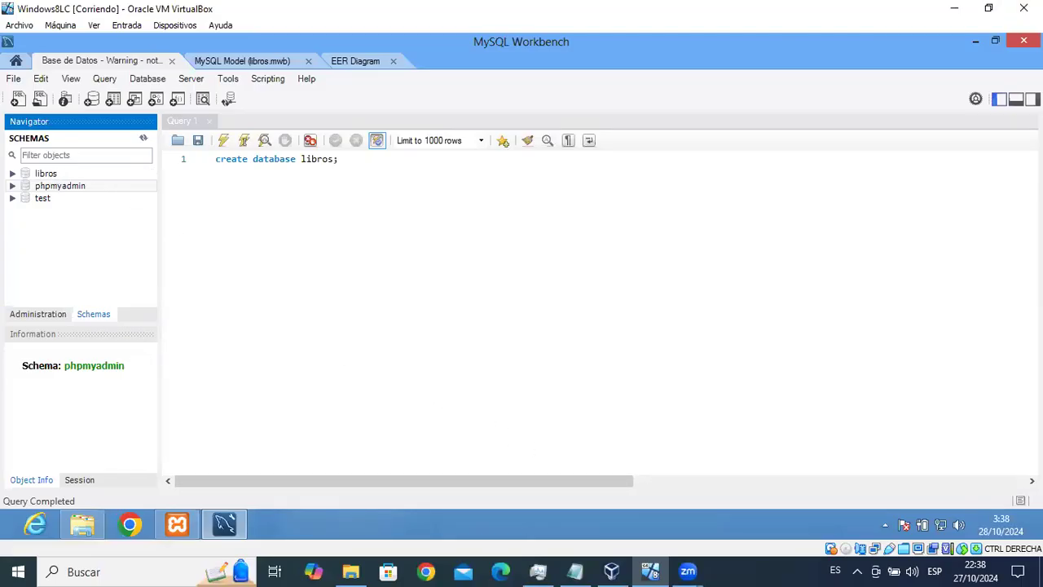
{"action": "left_click", "coordinate": [1016, 99]}
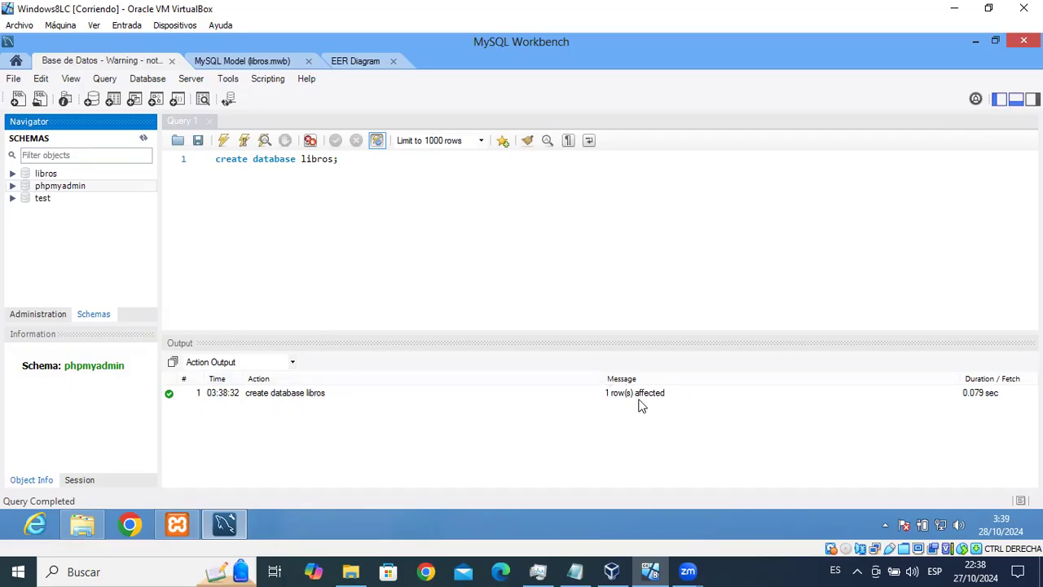
Add a 'use libros' line and run it to make libros the default database.
{"action": "left_click", "coordinate": [363, 166]}
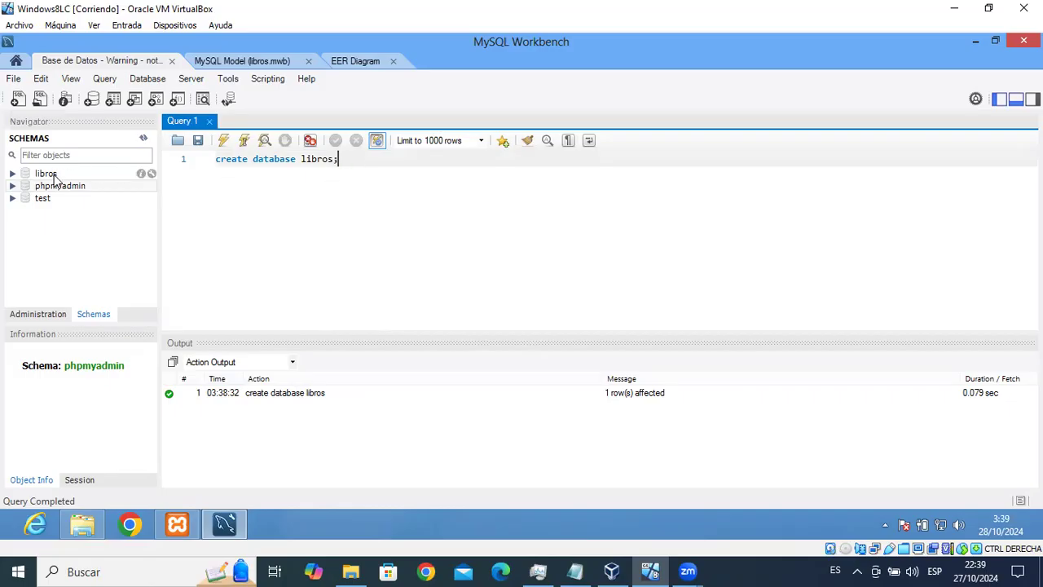
{"action": "key", "text": "Return"}
{"action": "type", "text": "use libros"}
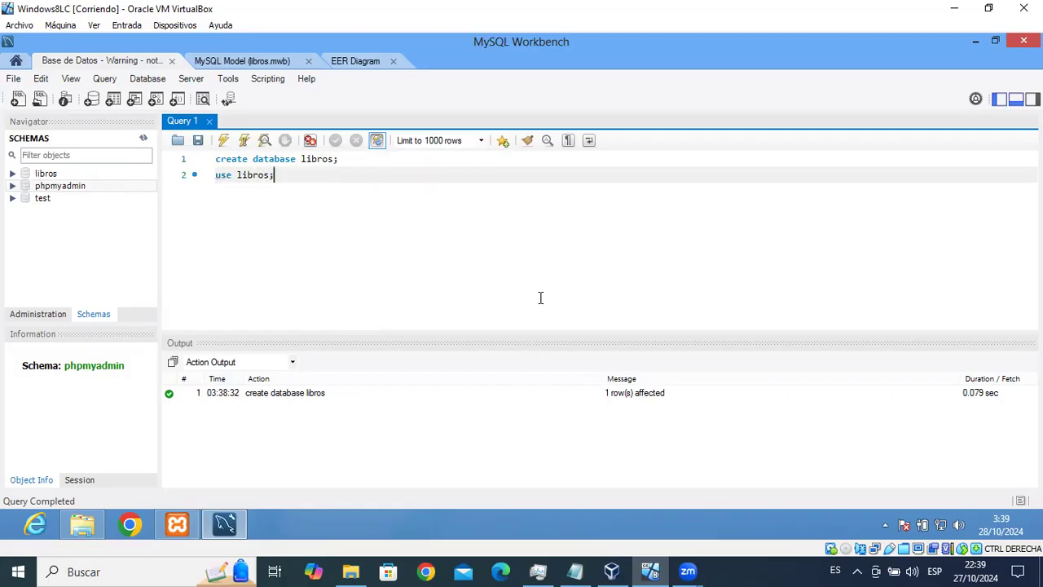
{"action": "left_click", "coordinate": [244, 145]}
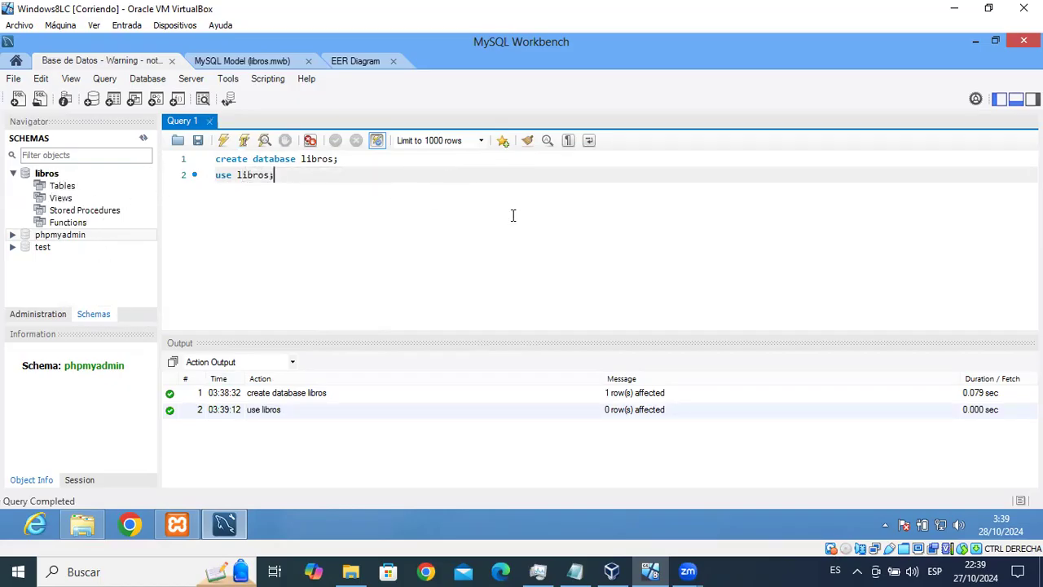
{"action": "key", "text": "Return"}
Start a 'create table autor( );' statement on line 3 with an empty indented line inside.
{"action": "type", "text": "cre"}
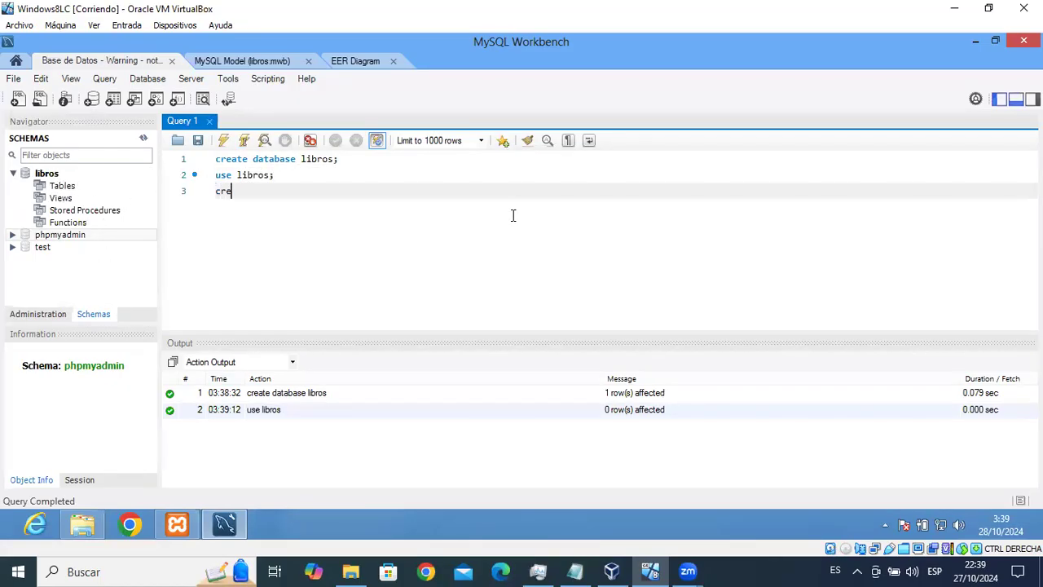
{"action": "type", "text": "ate table"}
{"action": "left_click", "coordinate": [343, 63]}
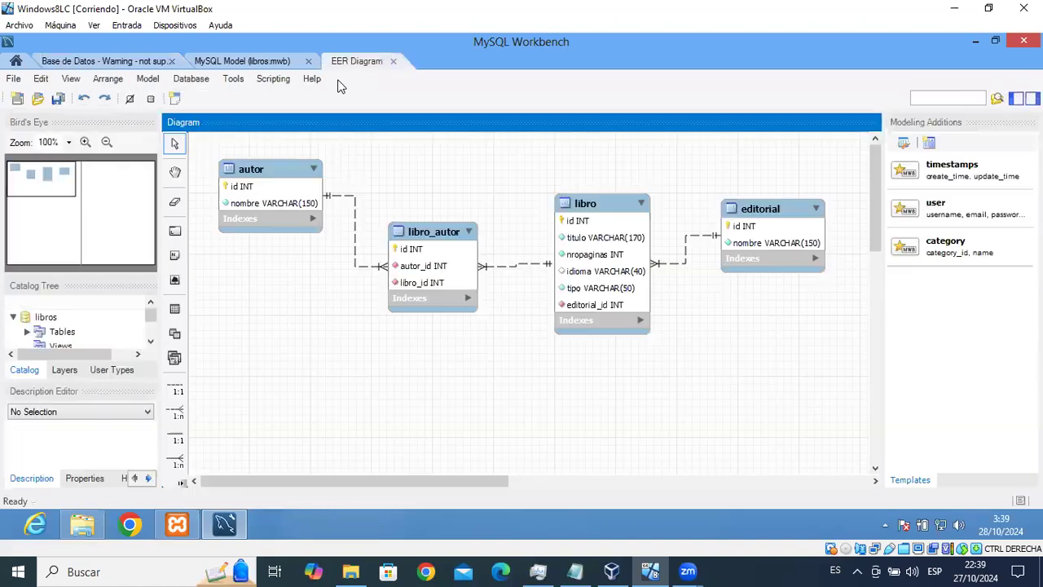
{"action": "left_click", "coordinate": [87, 63]}
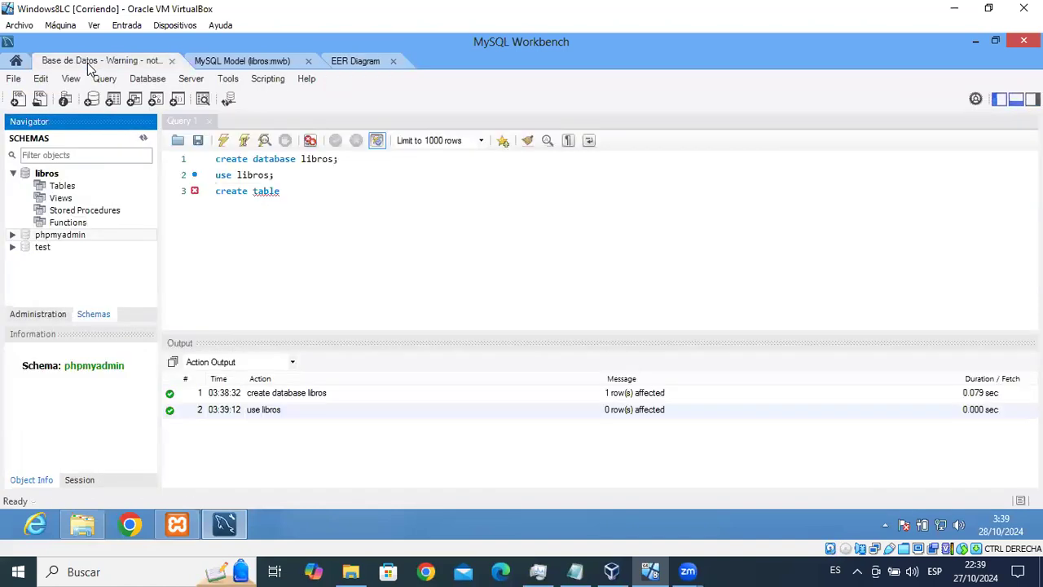
{"action": "left_click", "coordinate": [354, 192]}
{"action": "type", "text": "autor"}
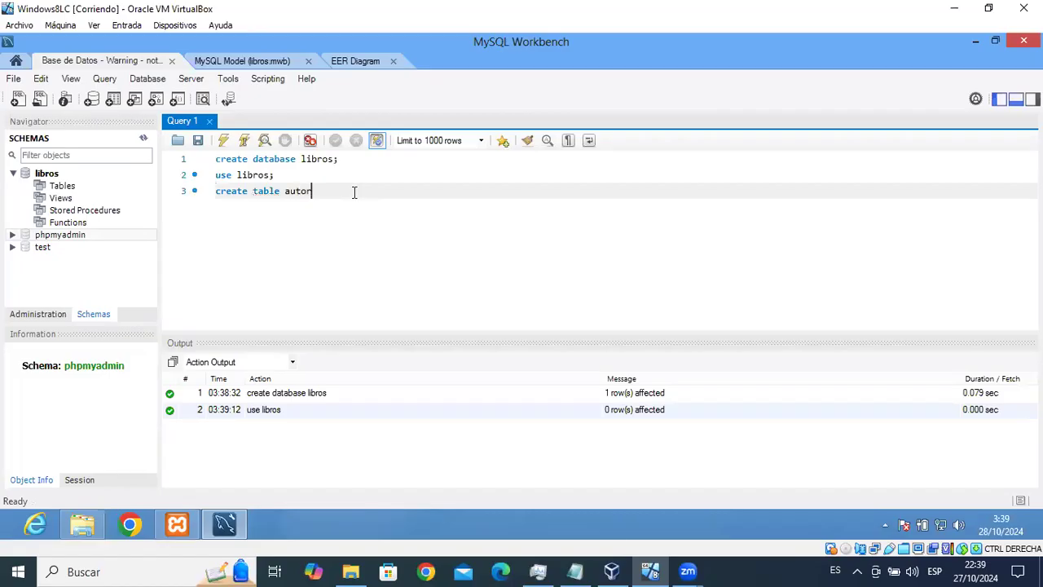
{"action": "type", "text": "("}
{"action": "key", "text": "Return"}
{"action": "key", "text": "Return"}
{"action": "type", "text": ";"}
{"action": "left_click", "coordinate": [279, 207]}
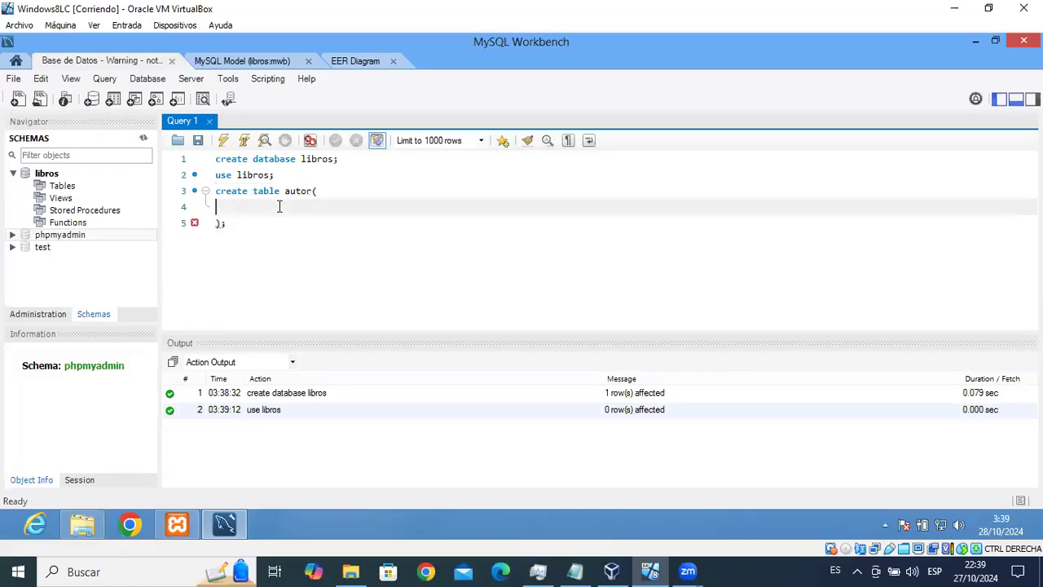
{"action": "key", "text": "Tab"}
Define the id column as int not null auto_increment primary key.
{"action": "type", "text": "id int not null aut"}
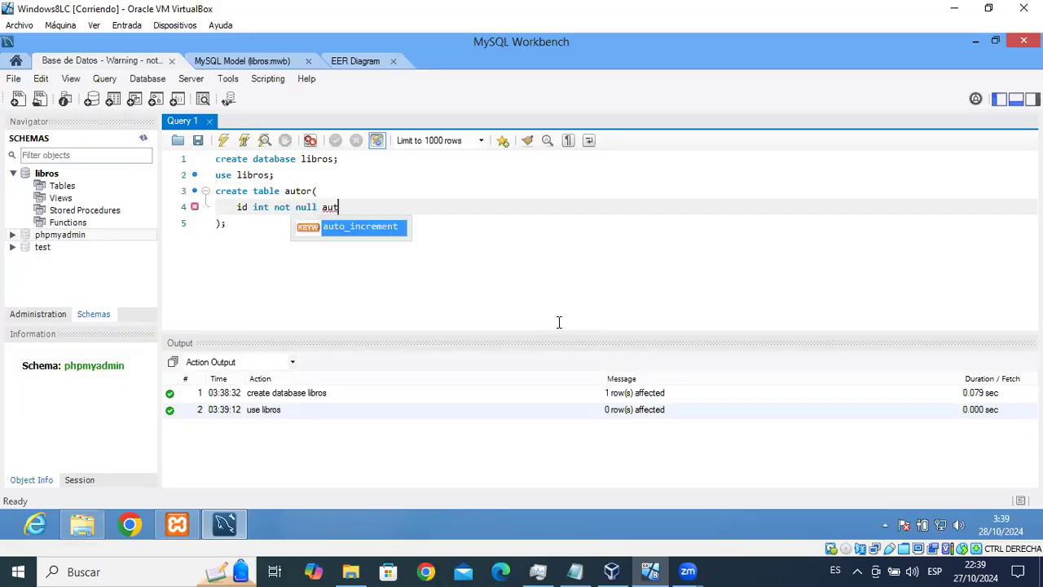
{"action": "key", "text": "Return"}
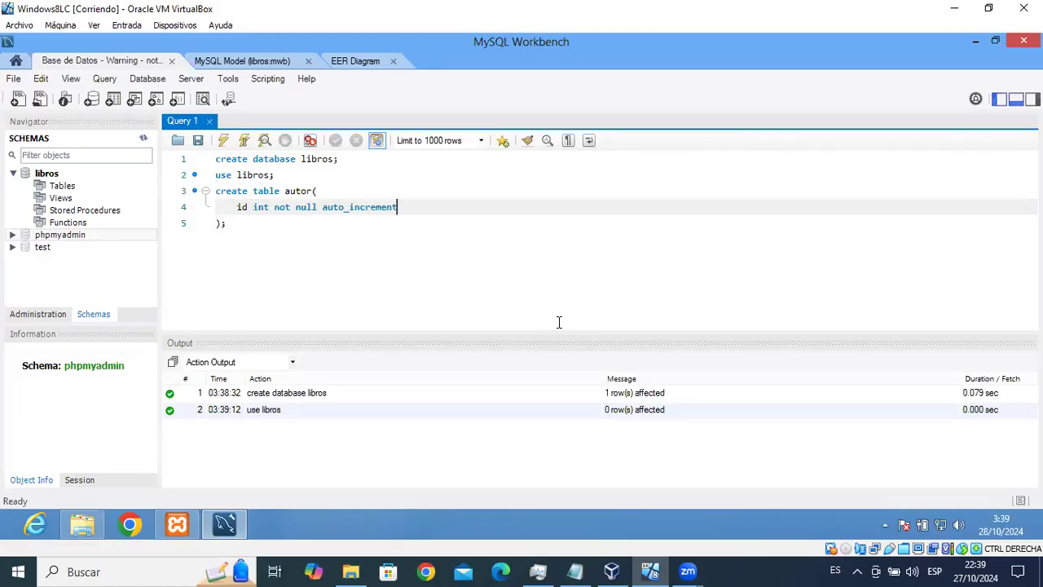
{"action": "type", "text": "prima"}
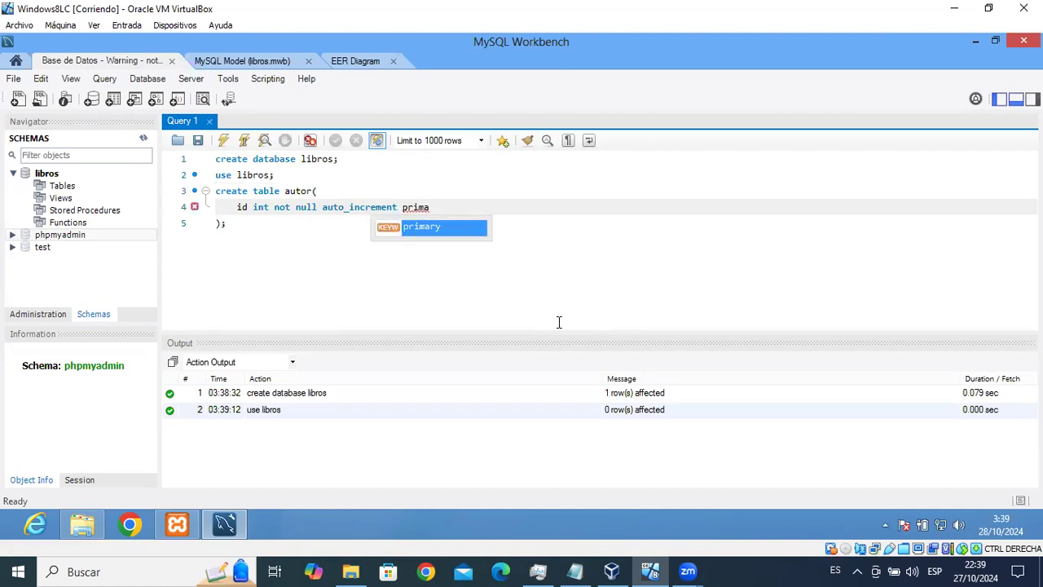
{"action": "key", "text": "Return"}
{"action": "type", "text": "key"}
{"action": "type", "text": ";"}
{"action": "type", "text": ","}
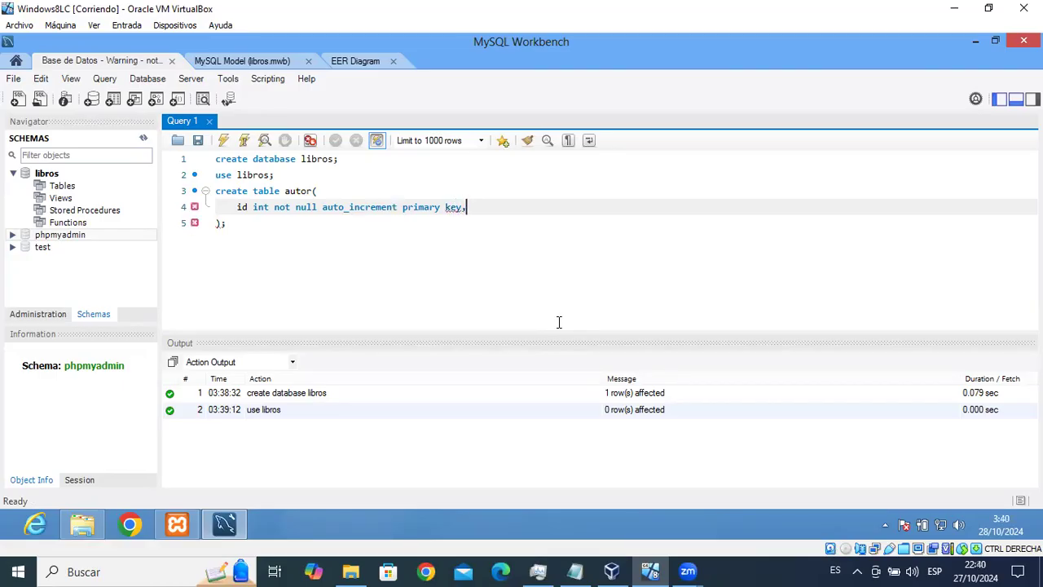
{"action": "key", "text": "Return"}
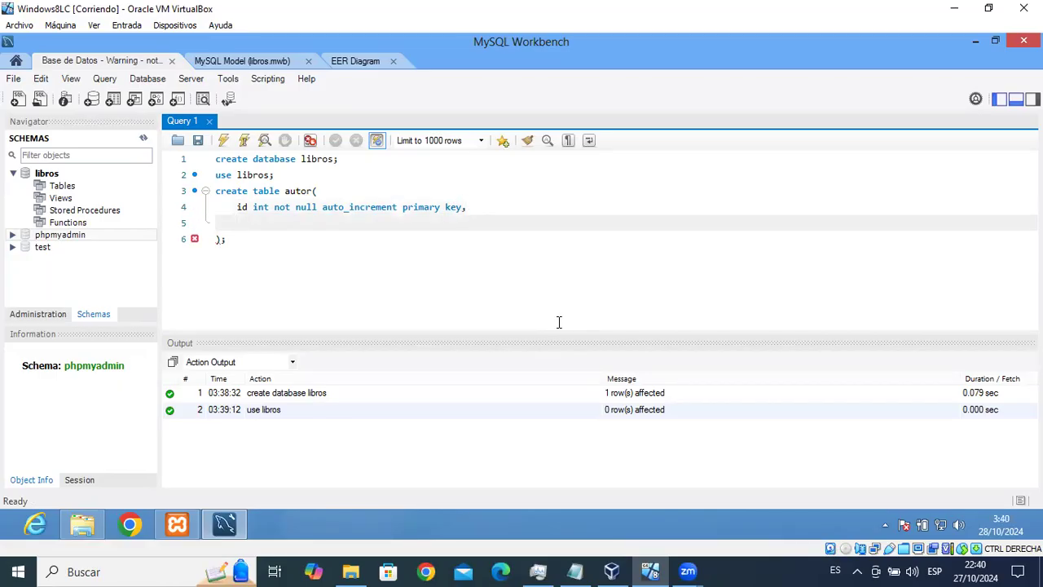
Add the nombre varchar(150) not null column to the autor table.
{"action": "type", "text": "nombre"}
{"action": "type", "text": " var"}
{"action": "key", "text": "BackSpace"}
{"action": "type", "text": "a"}
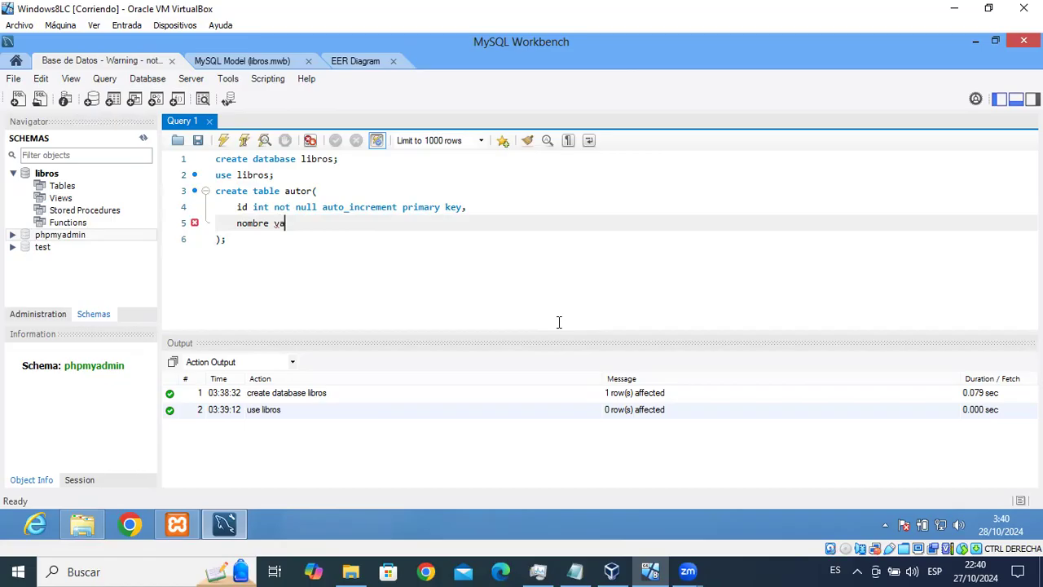
{"action": "type", "text": "rchar"}
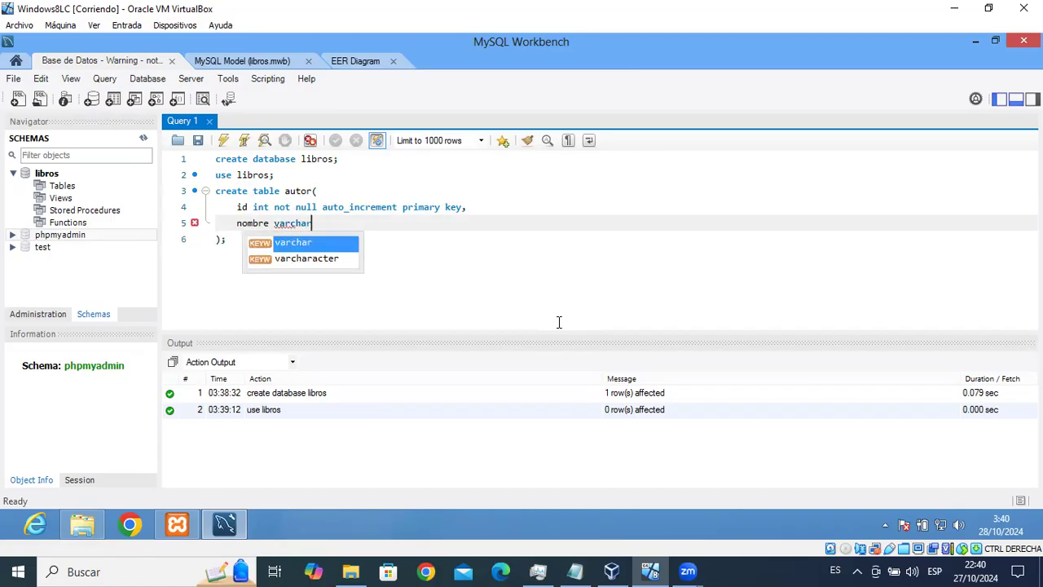
{"action": "type", "text": "("}
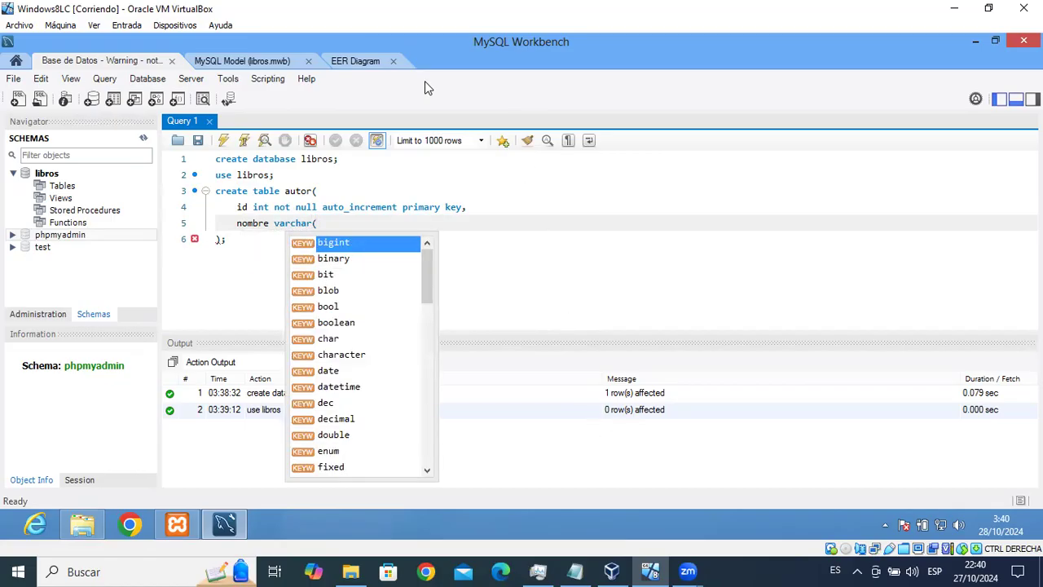
{"action": "key", "text": "ctrl+Tab"}
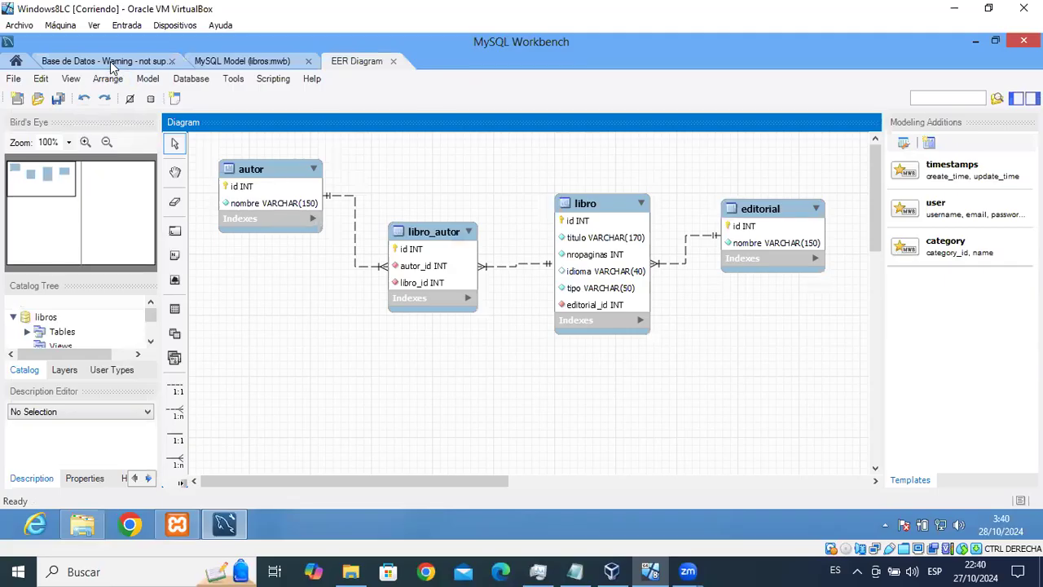
{"action": "left_click", "coordinate": [110, 61]}
{"action": "left_click", "coordinate": [391, 225]}
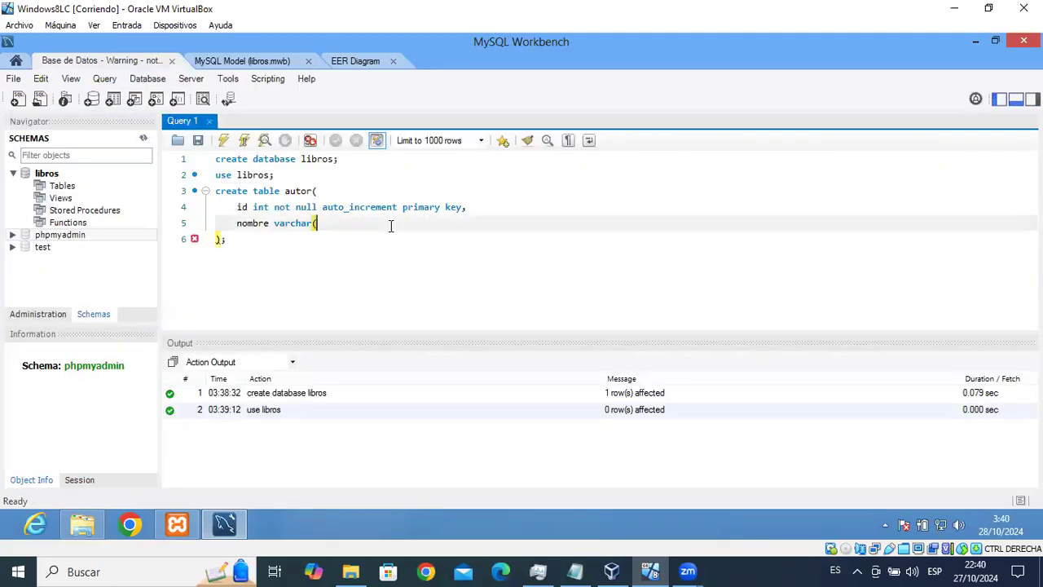
{"action": "type", "text": "150) not null"}
Finish the nombre column and execute the create table autor statement.
{"action": "left_click", "coordinate": [253, 232]}
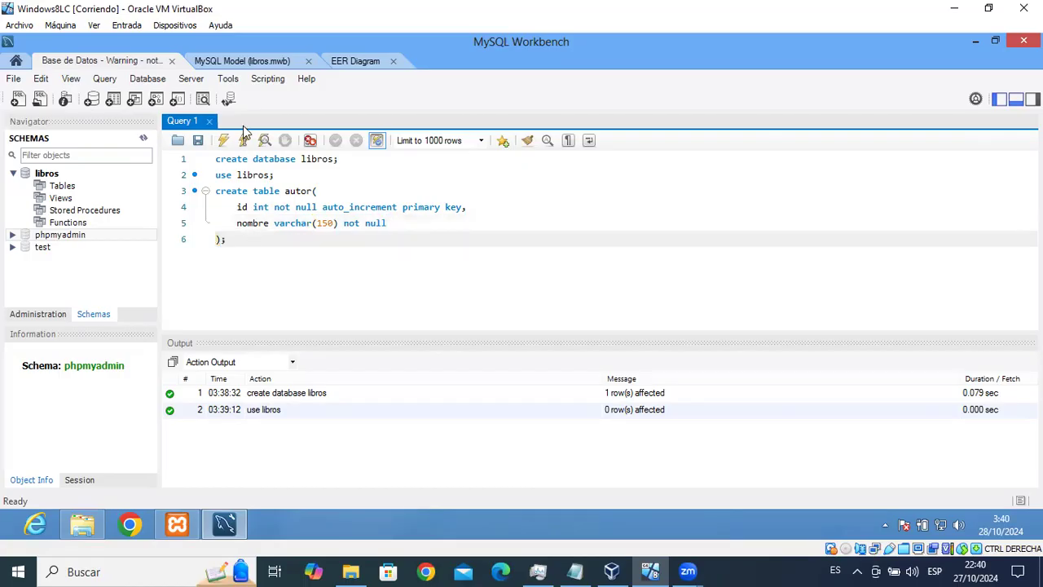
{"action": "left_click", "coordinate": [356, 60]}
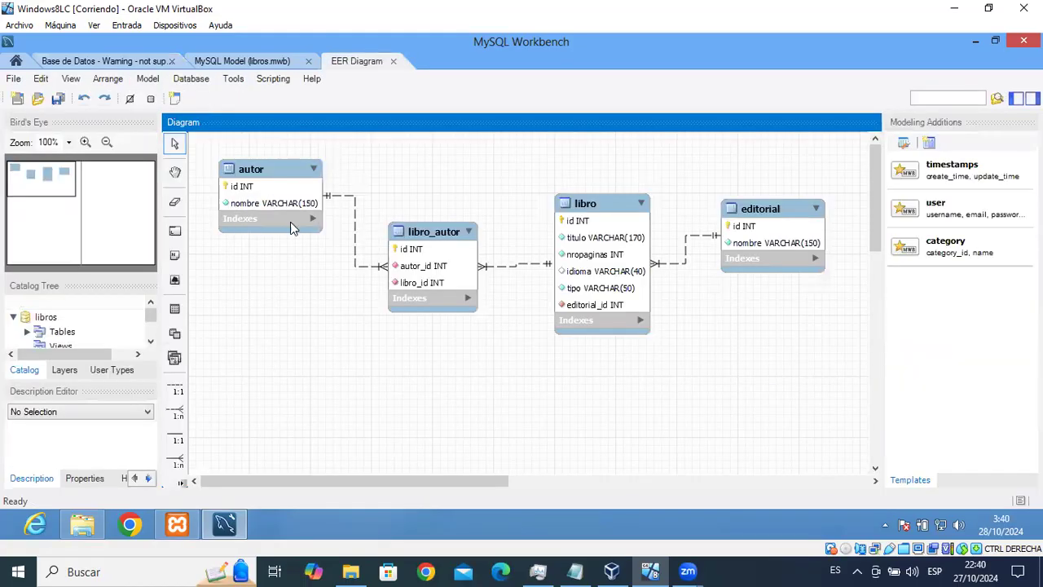
{"action": "left_click", "coordinate": [113, 55]}
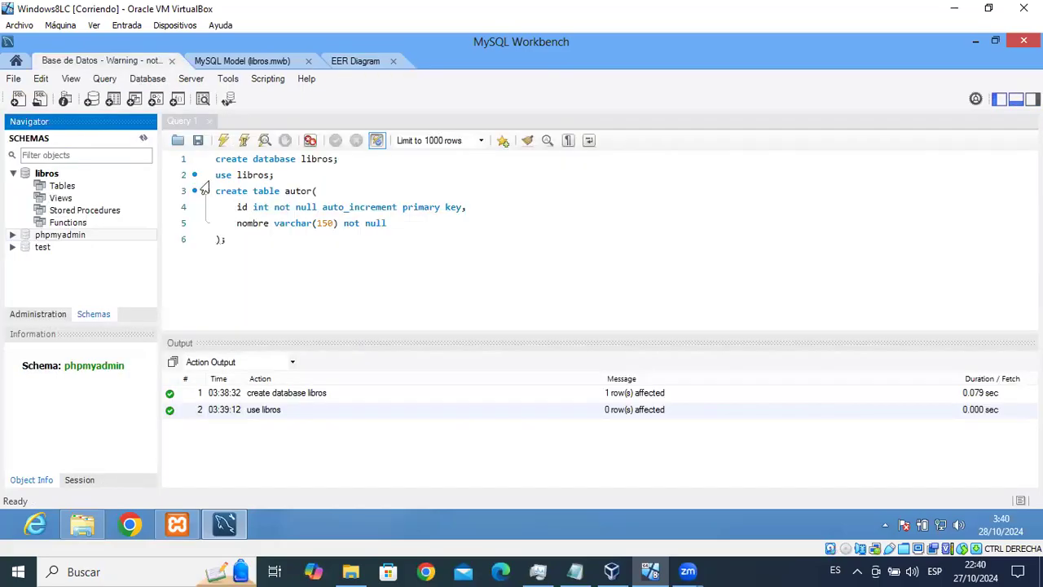
{"action": "left_click", "coordinate": [253, 231]}
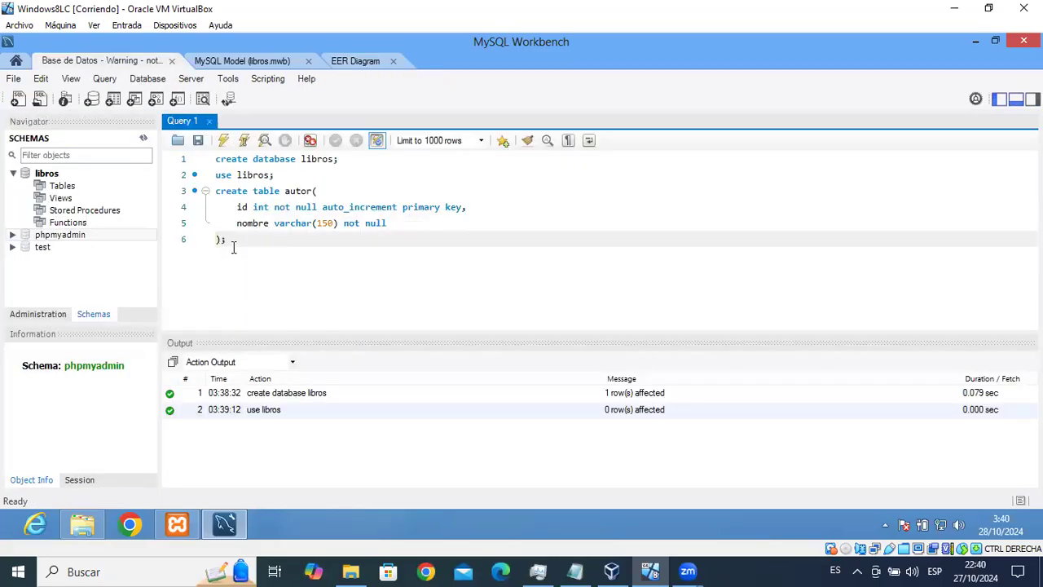
{"action": "left_click", "coordinate": [244, 142]}
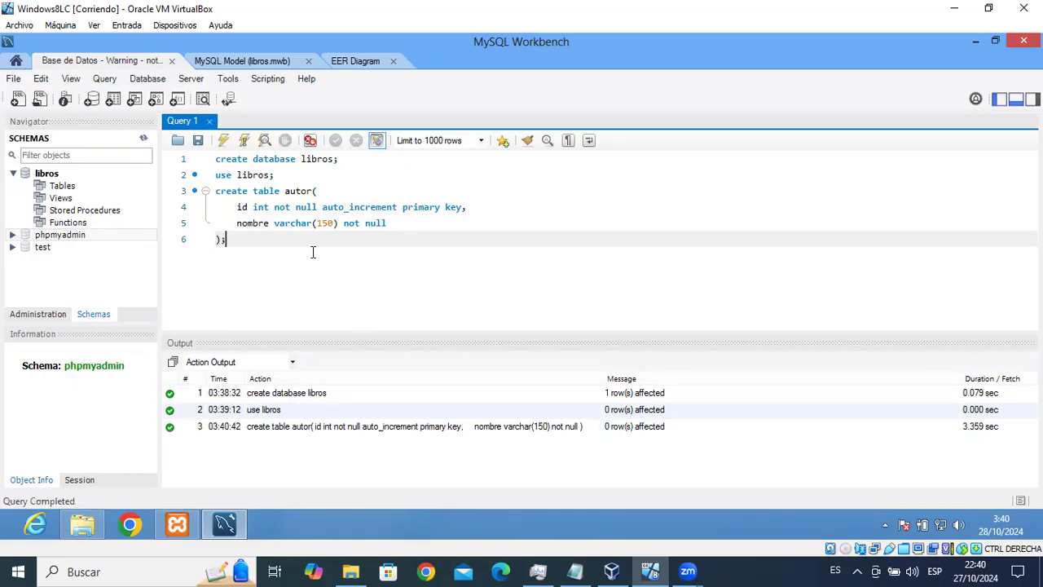
Refresh libros and expand Tables > autor > Columns to show id and nombre.
{"action": "left_click", "coordinate": [51, 208]}
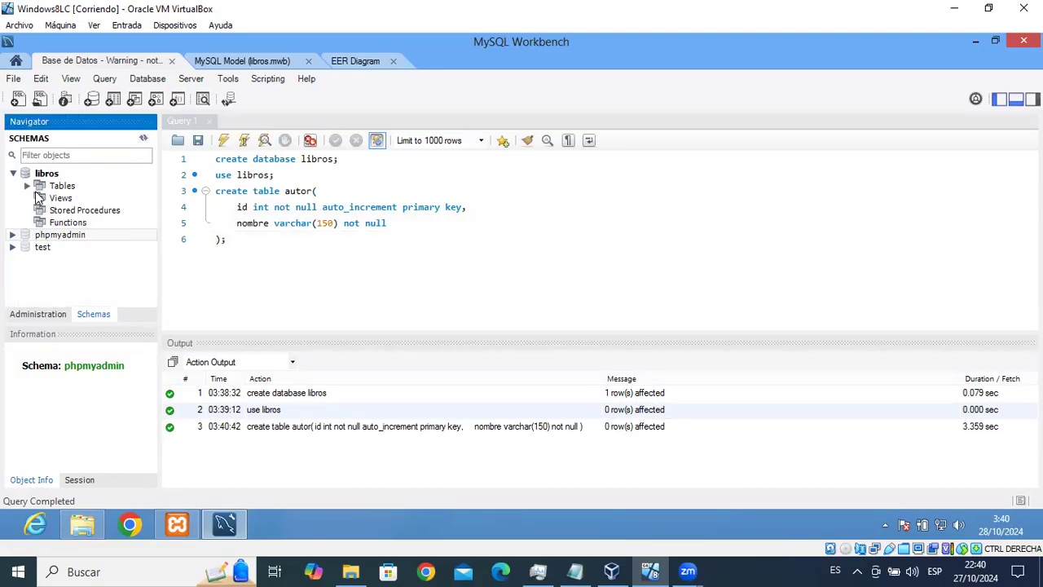
{"action": "left_click", "coordinate": [29, 187]}
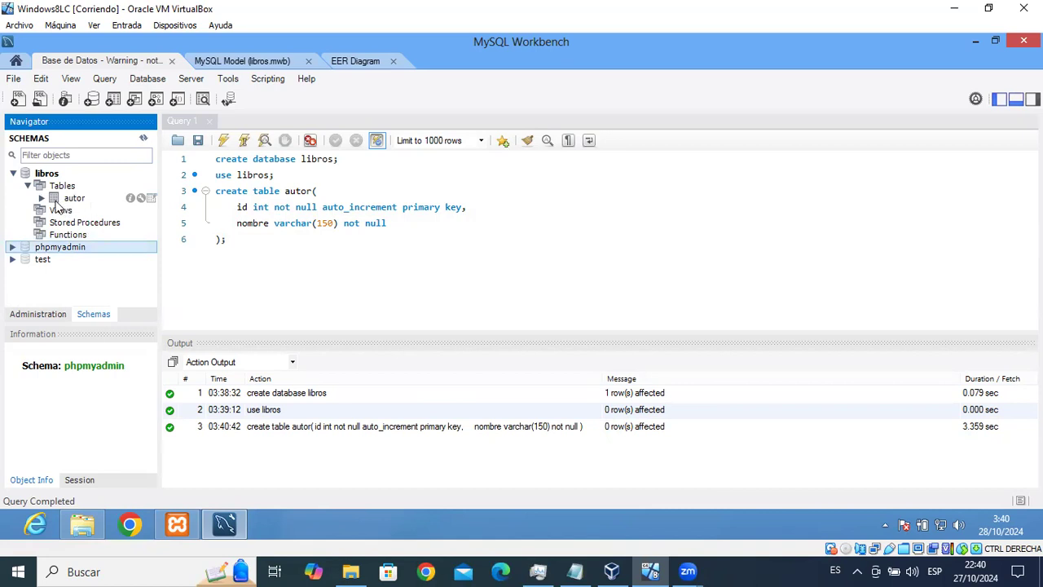
{"action": "left_click", "coordinate": [42, 198]}
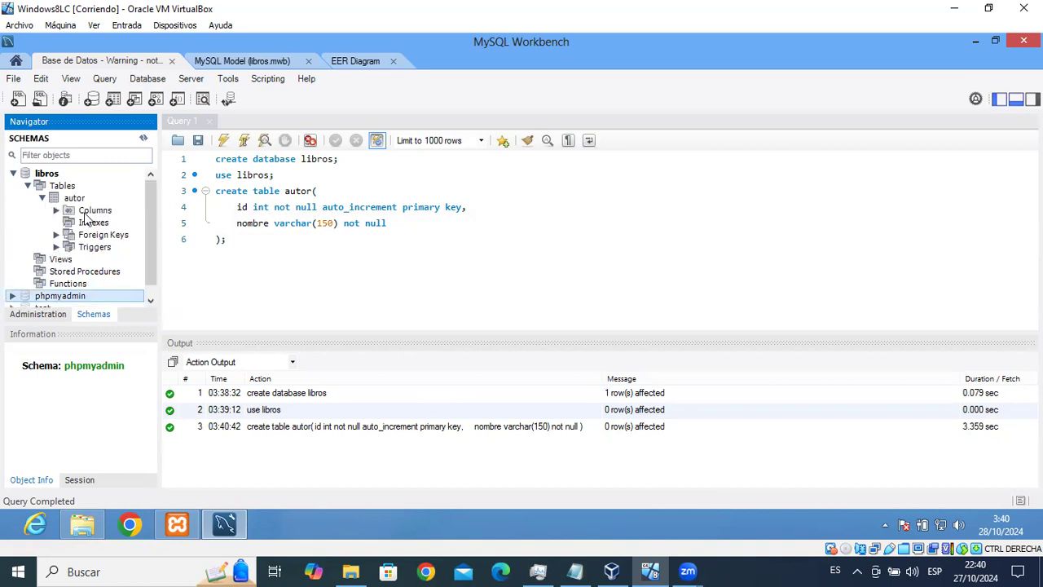
{"action": "left_click", "coordinate": [56, 210]}
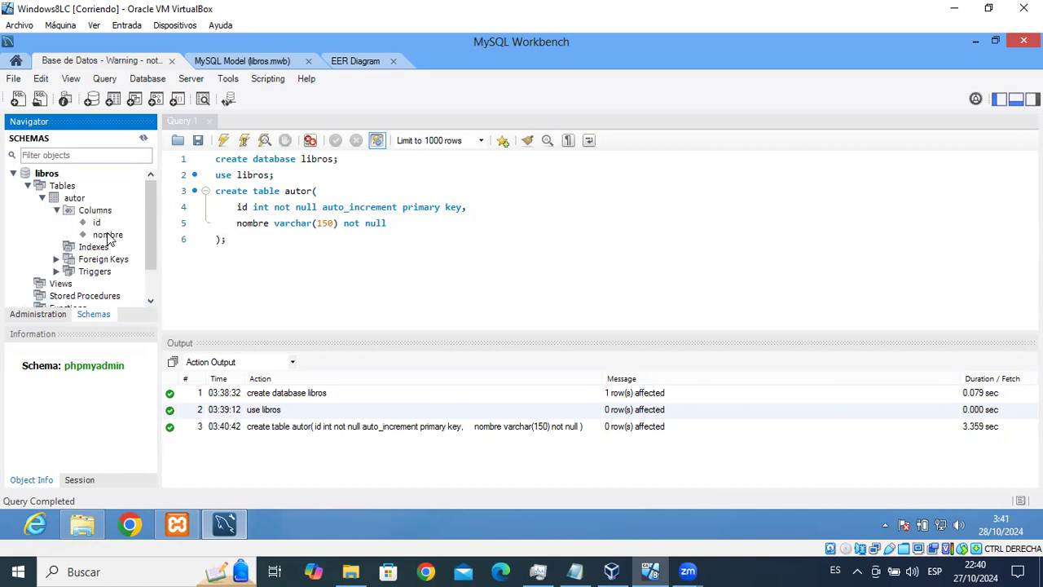
{"action": "left_click", "coordinate": [241, 238]}
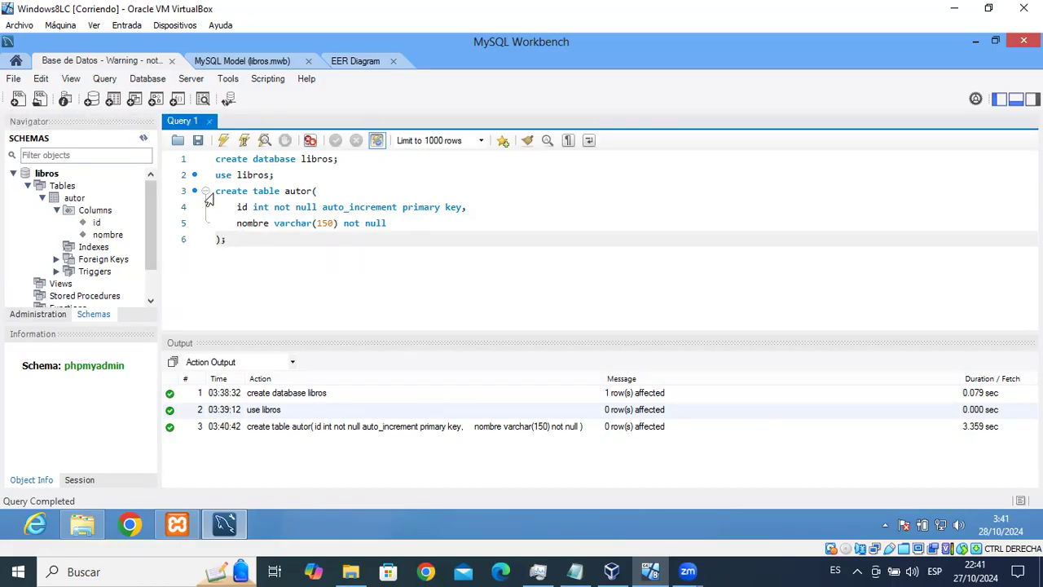
Duplicate the autor statement as editorial and remove primary key from its id column.
{"action": "left_click_drag", "start_coordinate": [215, 191], "coordinate": [238, 237]}
{"action": "key", "text": "ctrl+c"}
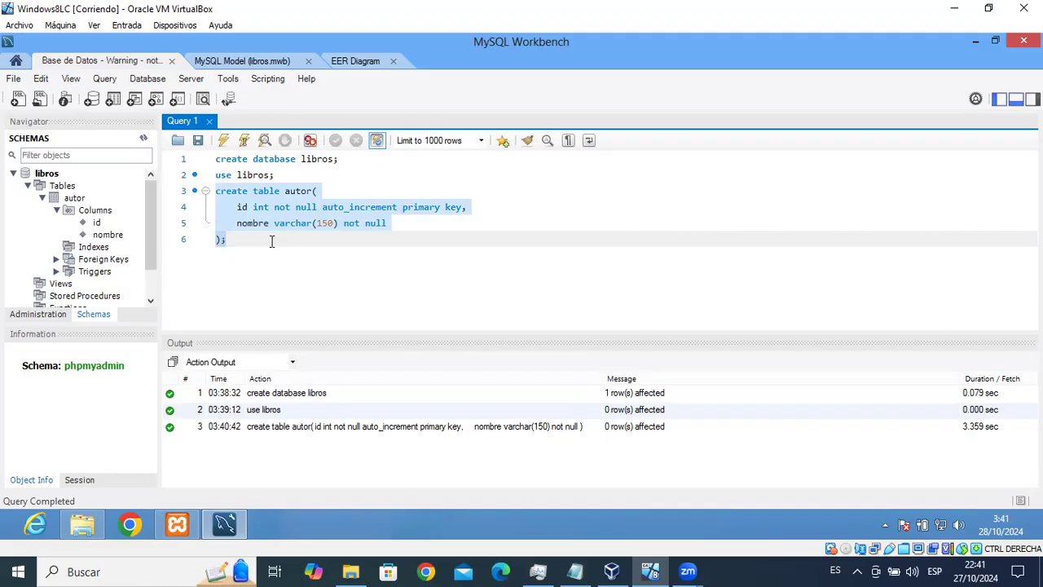
{"action": "left_click", "coordinate": [272, 242]}
{"action": "key", "text": "Return"}
{"action": "key", "text": "ctrl+v"}
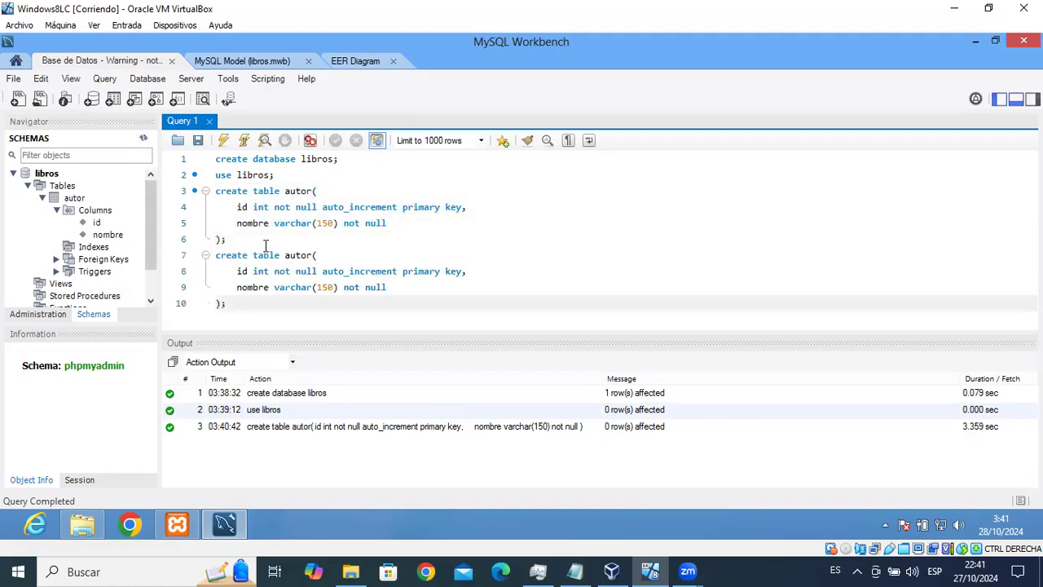
{"action": "type", "text": "editorial"}
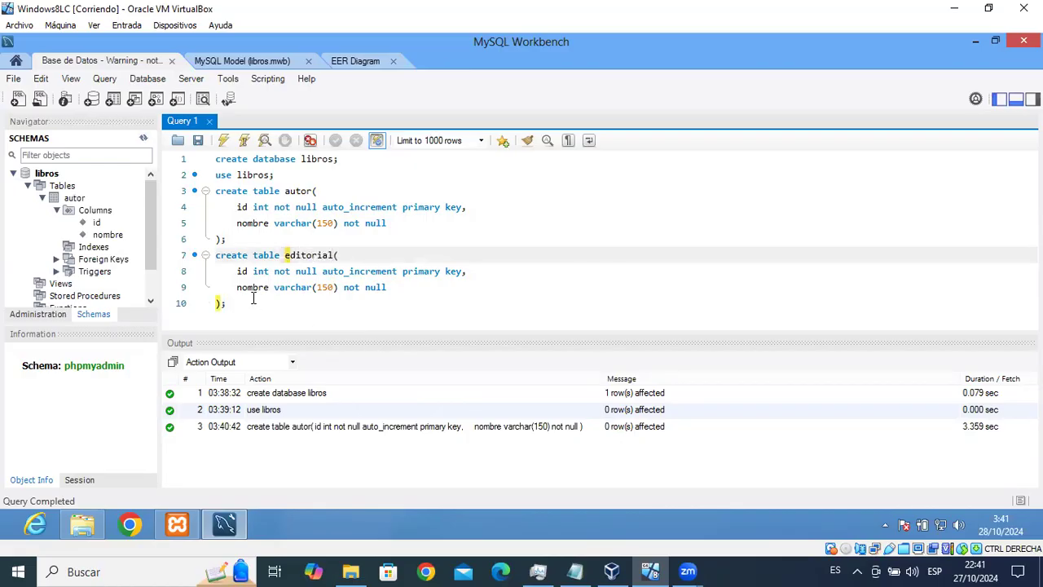
{"action": "left_click", "coordinate": [463, 271]}
{"action": "key", "text": "BackSpace"}
{"action": "key", "text": "BackSpace"}
{"action": "key", "text": "BackSpace"}
{"action": "key", "text": "BackSpace"}
{"action": "key", "text": "BackSpace"}
{"action": "key", "text": "BackSpace"}
{"action": "key", "text": "BackSpace"}
{"action": "key", "text": "BackSpace"}
{"action": "key", "text": "BackSpace"}
{"action": "key", "text": "BackSpace"}
{"action": "key", "text": "BackSpace"}
{"action": "key", "text": "BackSpace"}
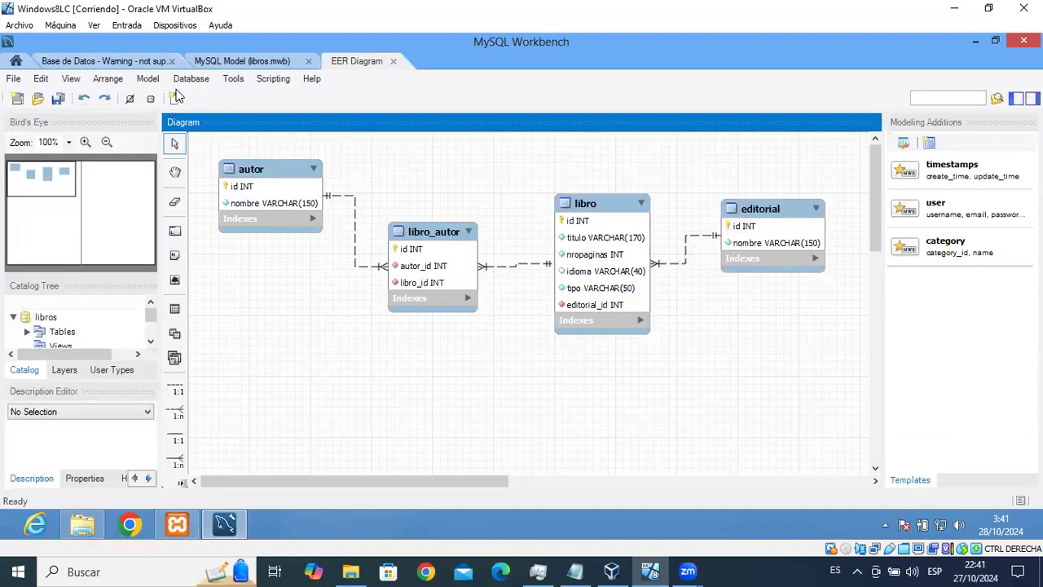
Add a separate primary key(id) line to the editorial table definition.
{"action": "left_click", "coordinate": [110, 58]}
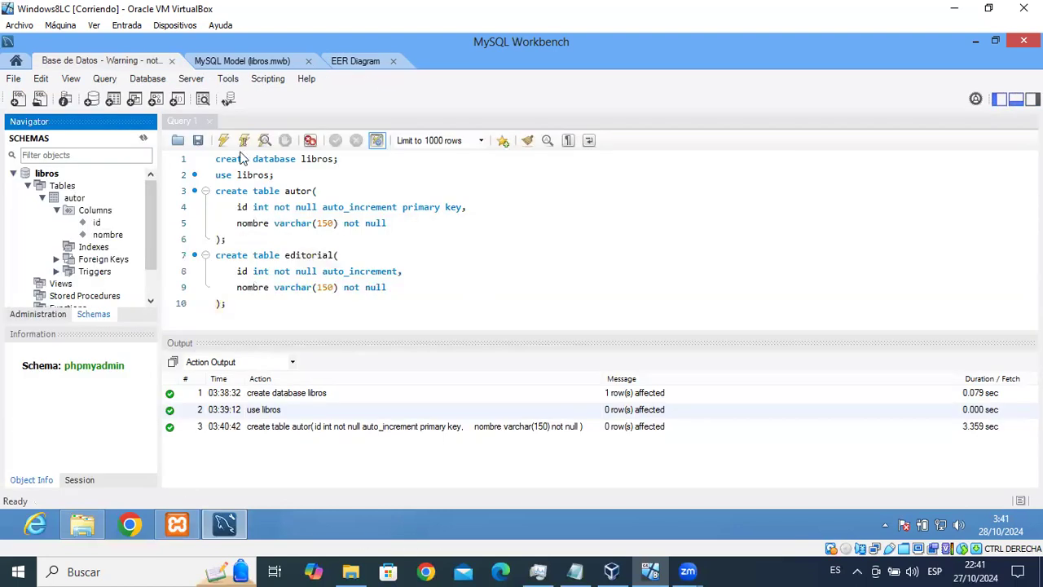
{"action": "left_click", "coordinate": [389, 287]}
{"action": "key", "text": "Return"}
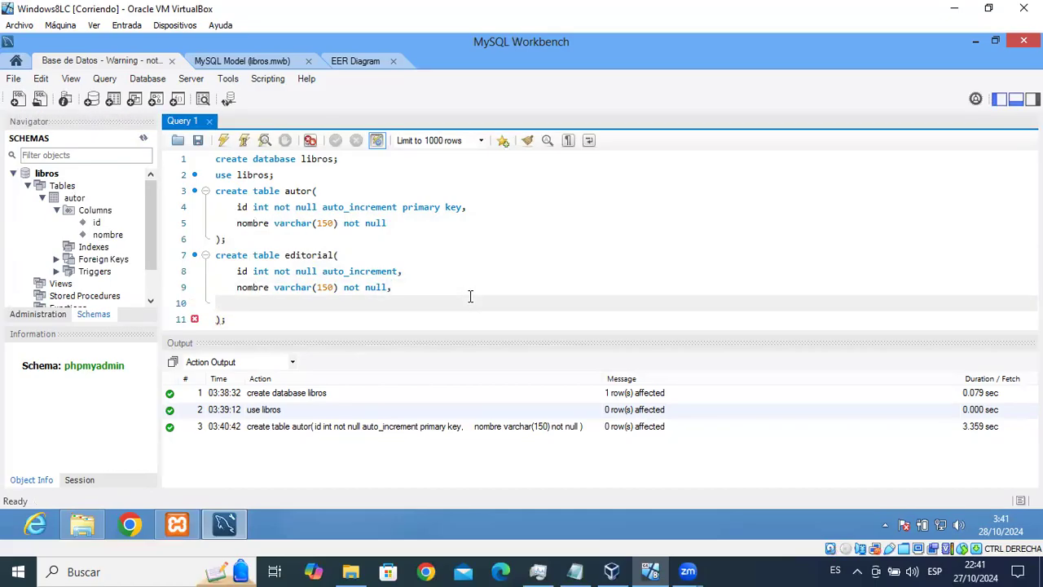
{"action": "type", "text": "prima"}
{"action": "key", "text": "Return"}
{"action": "type", "text": "(id)"}
Execute the create table editorial statement and refresh the schema tree to list it.
{"action": "left_click", "coordinate": [254, 320]}
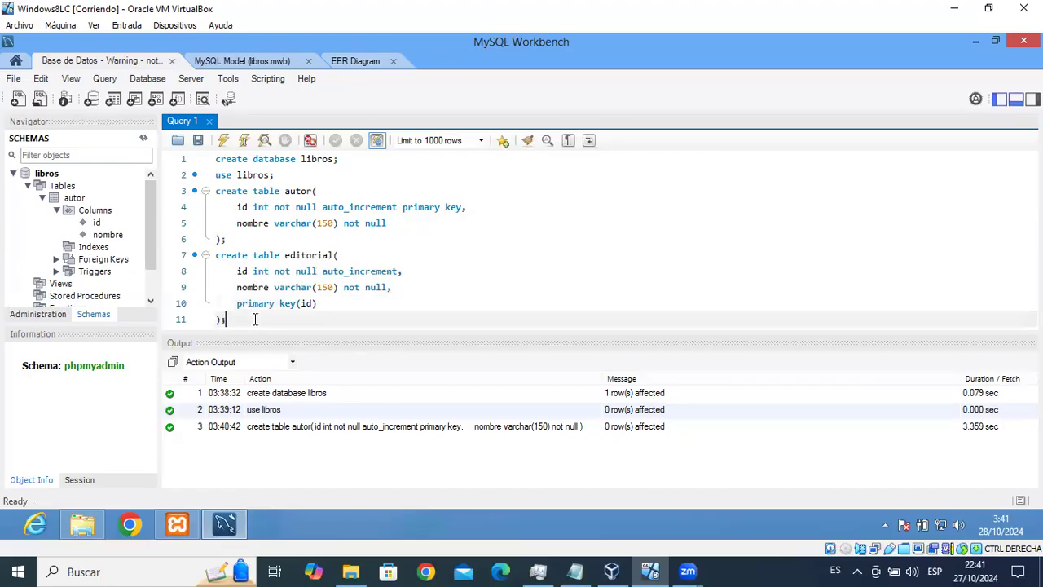
{"action": "left_click", "coordinate": [244, 140]}
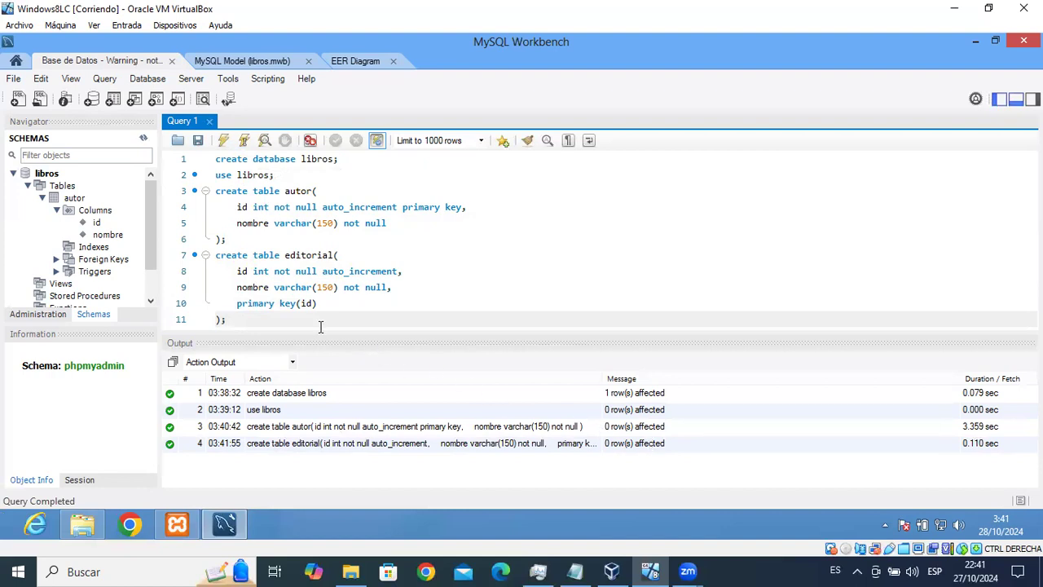
{"action": "left_click", "coordinate": [144, 139]}
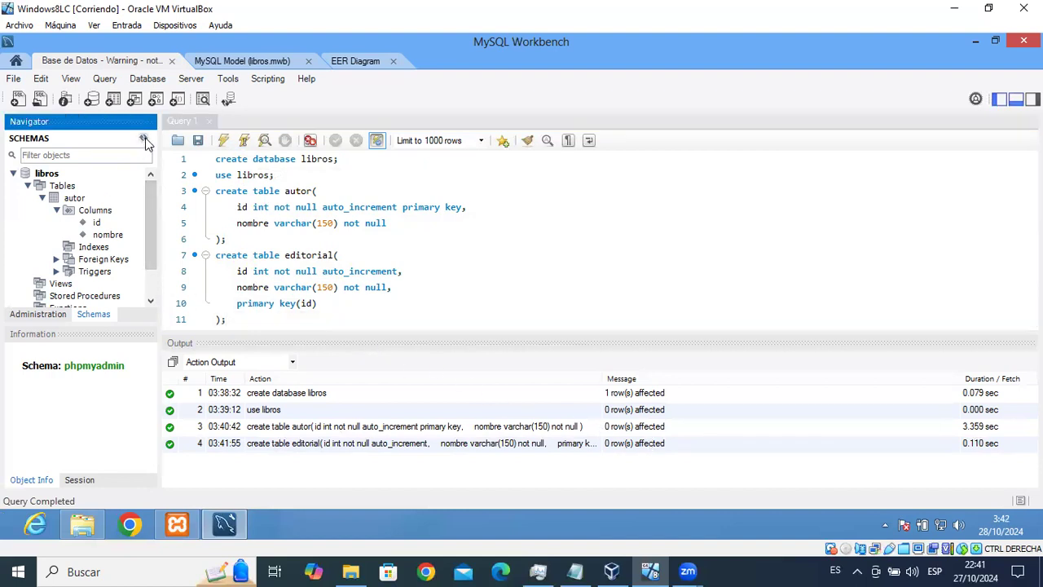
{"action": "mouse_move", "coordinate": [156, 212]}
{"action": "left_mouse_down"}
{"action": "mouse_move", "coordinate": [157, 228]}
{"action": "mouse_move", "coordinate": [155, 203]}
{"action": "left_mouse_up"}
{"action": "left_click", "coordinate": [43, 199]}
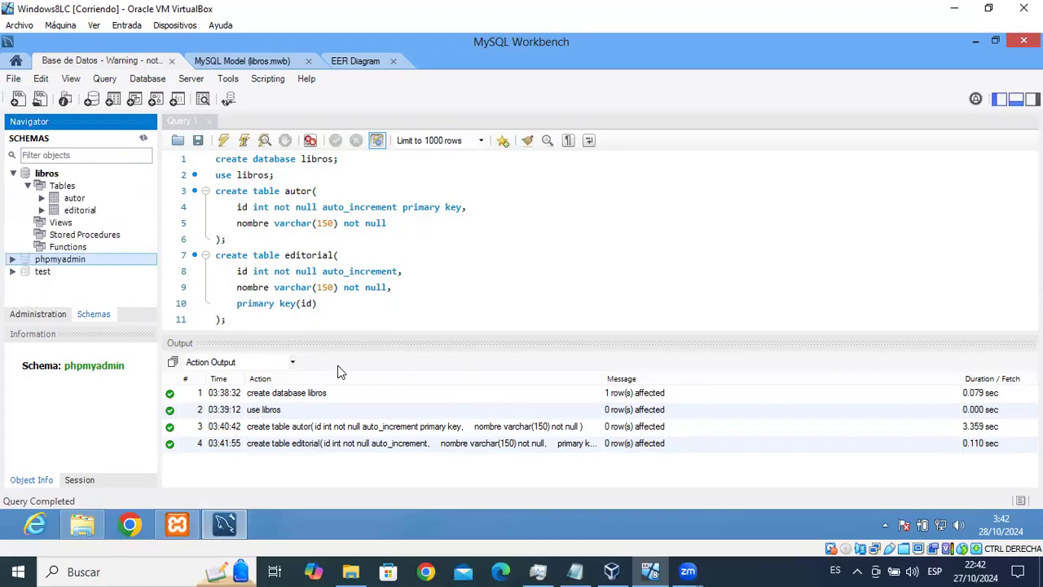
Paste another copy of the create table editorial statement below the original.
{"action": "left_click_drag", "start_coordinate": [217, 255], "coordinate": [267, 313]}
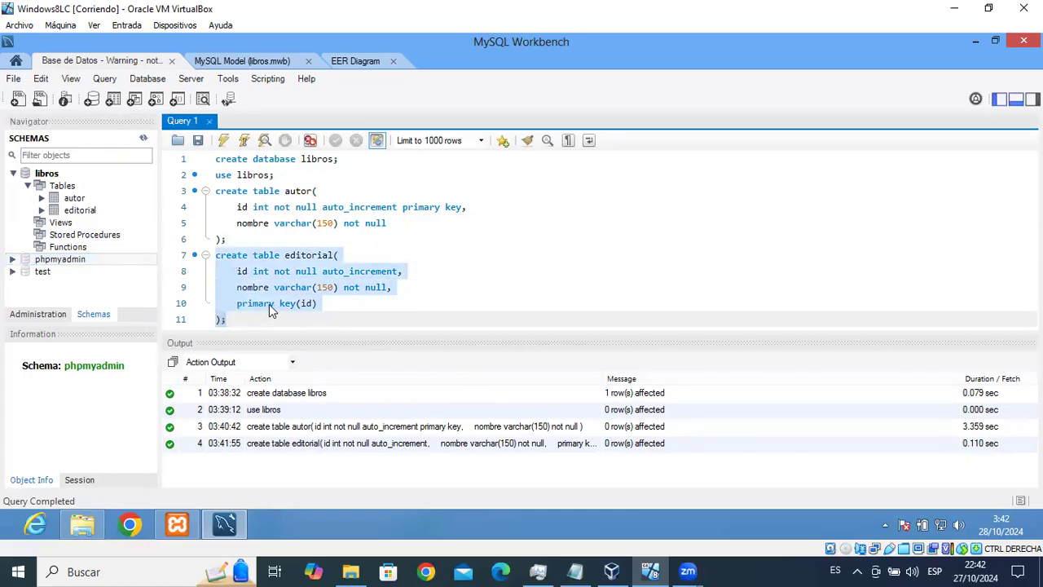
{"action": "left_click", "coordinate": [273, 317]}
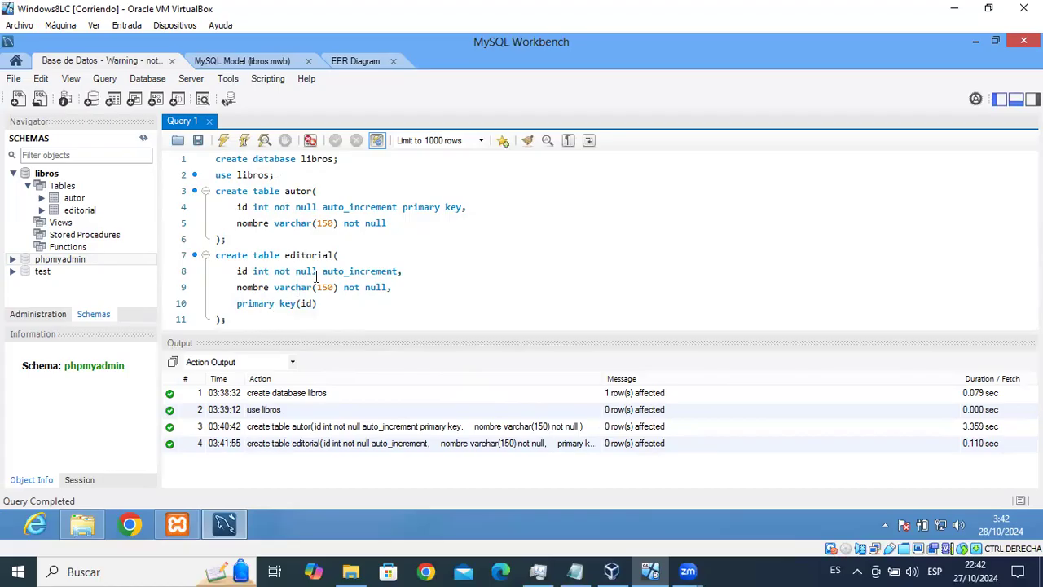
{"action": "left_click", "coordinate": [251, 307]}
{"action": "left_click", "coordinate": [244, 318]}
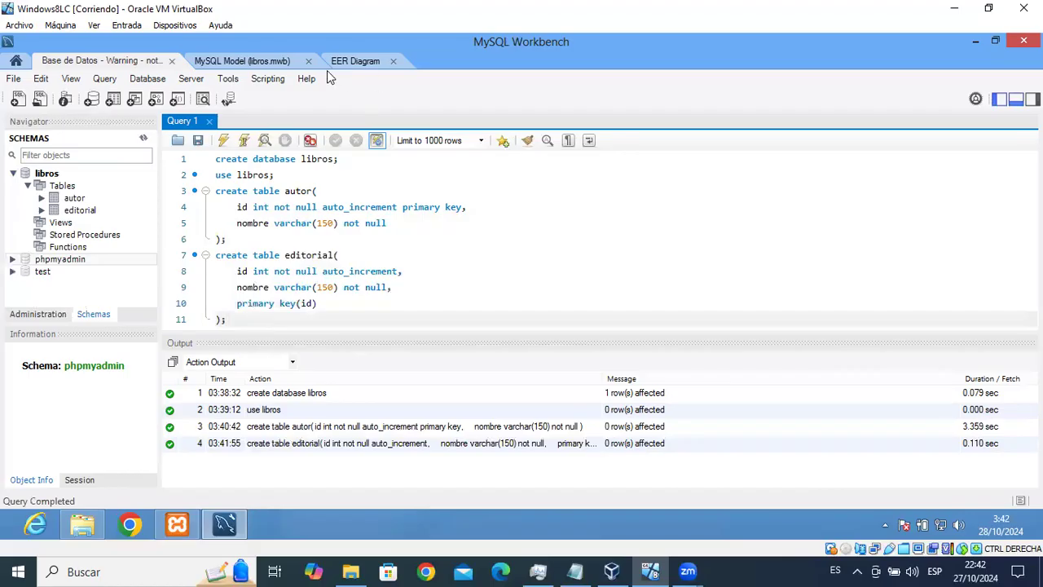
{"action": "left_click", "coordinate": [326, 69]}
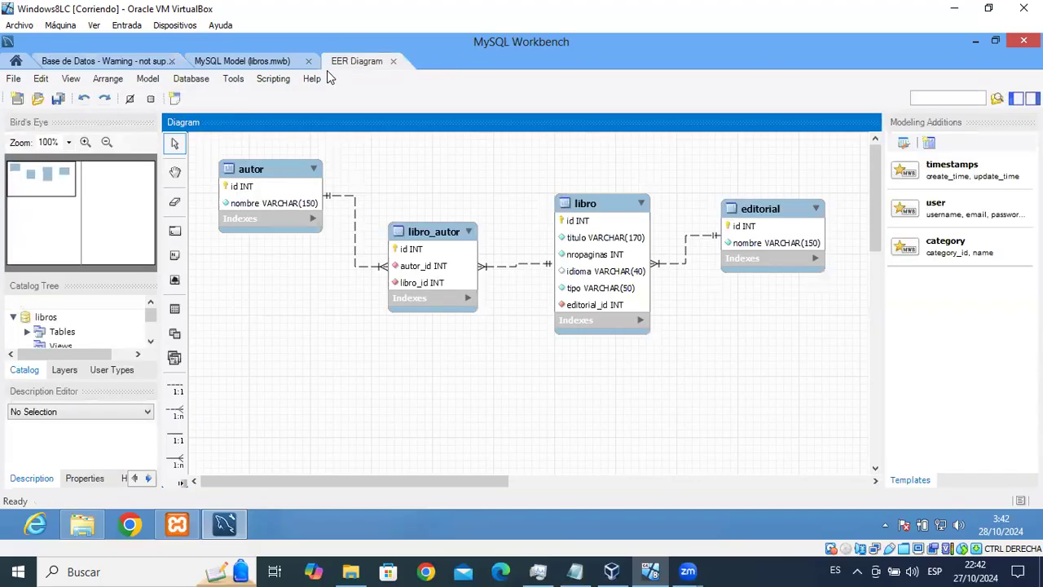
{"action": "left_click", "coordinate": [119, 58]}
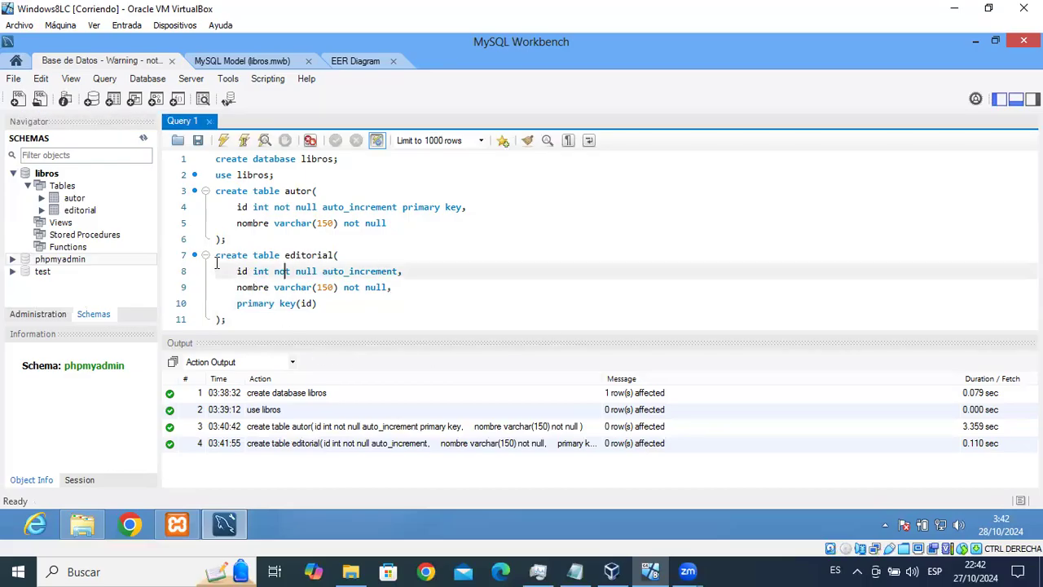
{"action": "left_click_drag", "start_coordinate": [217, 261], "coordinate": [256, 317]}
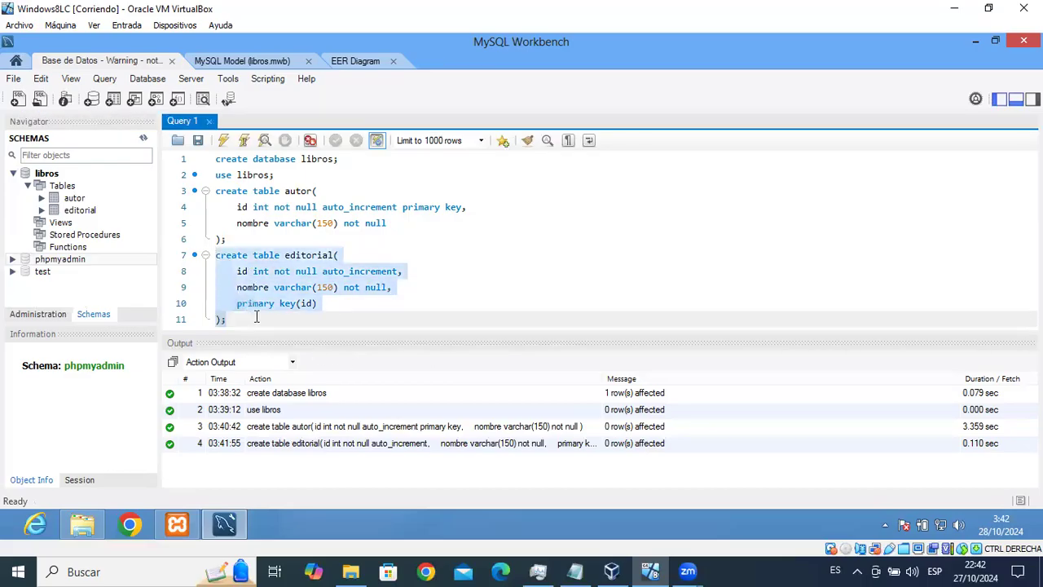
{"action": "left_click", "coordinate": [274, 320]}
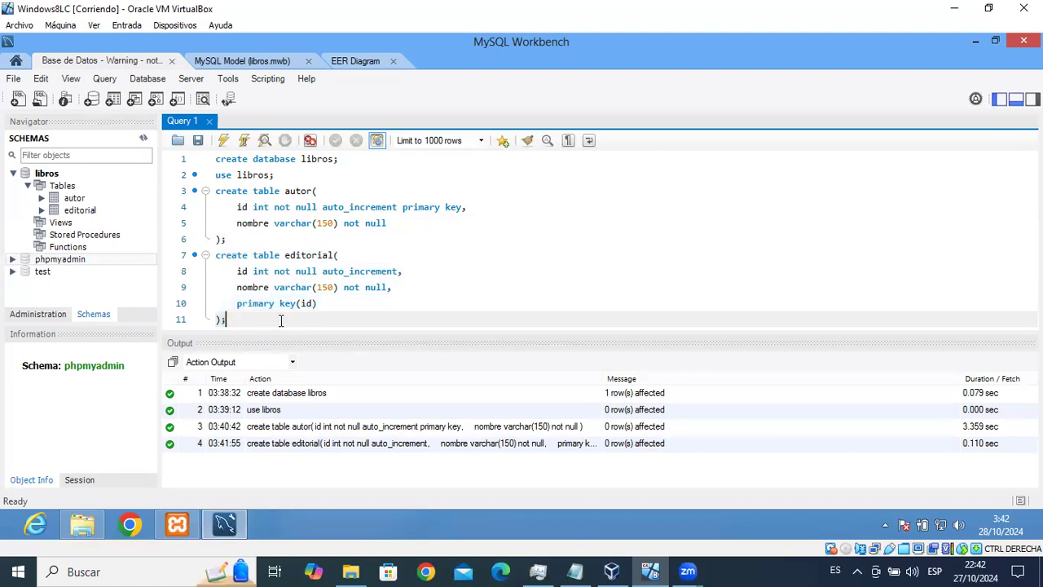
{"action": "key", "text": "Return"}
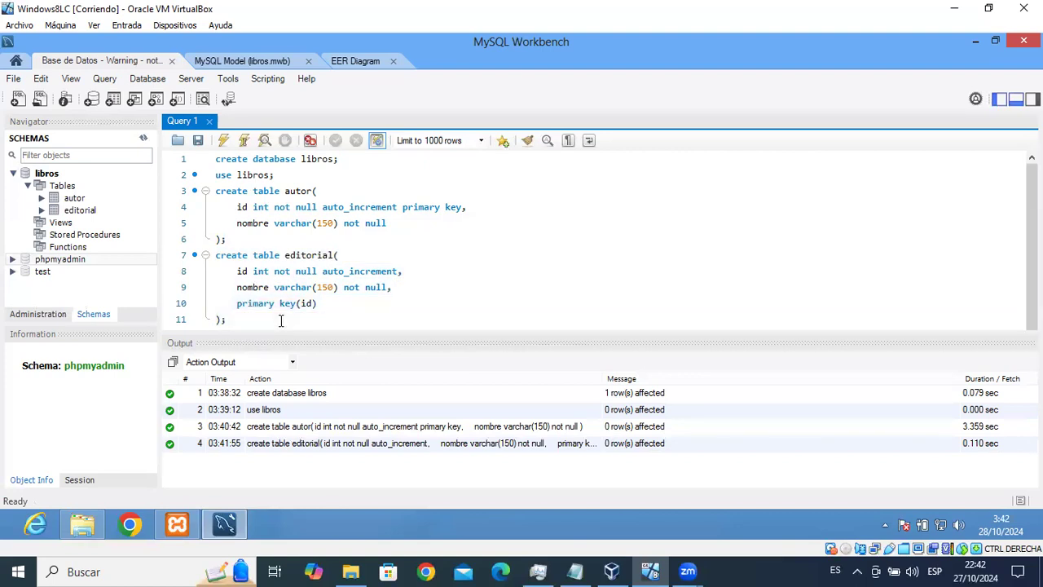
{"action": "type", "text": "create table editorial("}
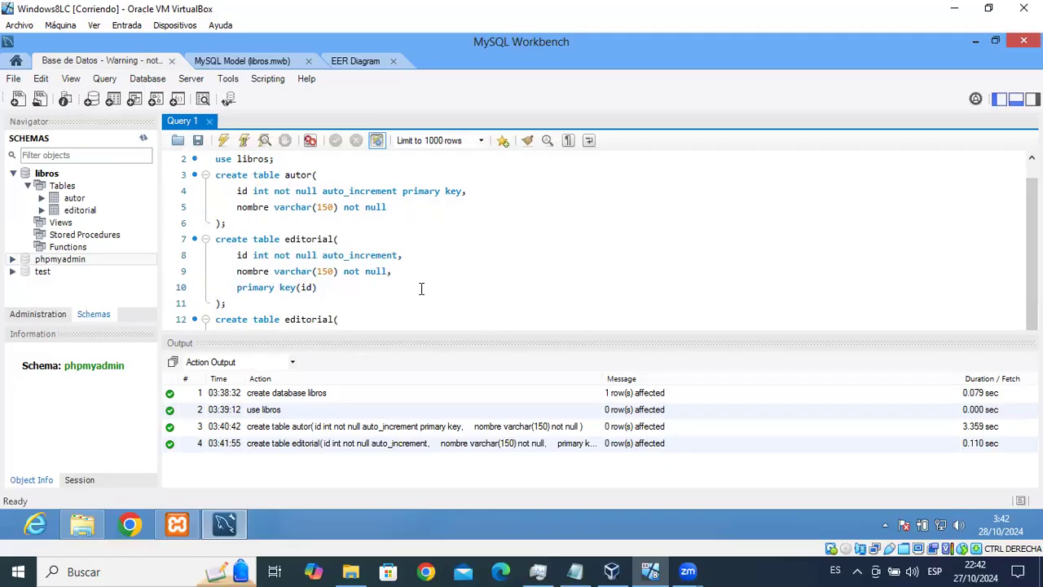
Hide the sidebar and output pane, then delete the third duplicated editorial block.
{"action": "left_click", "coordinate": [557, 305]}
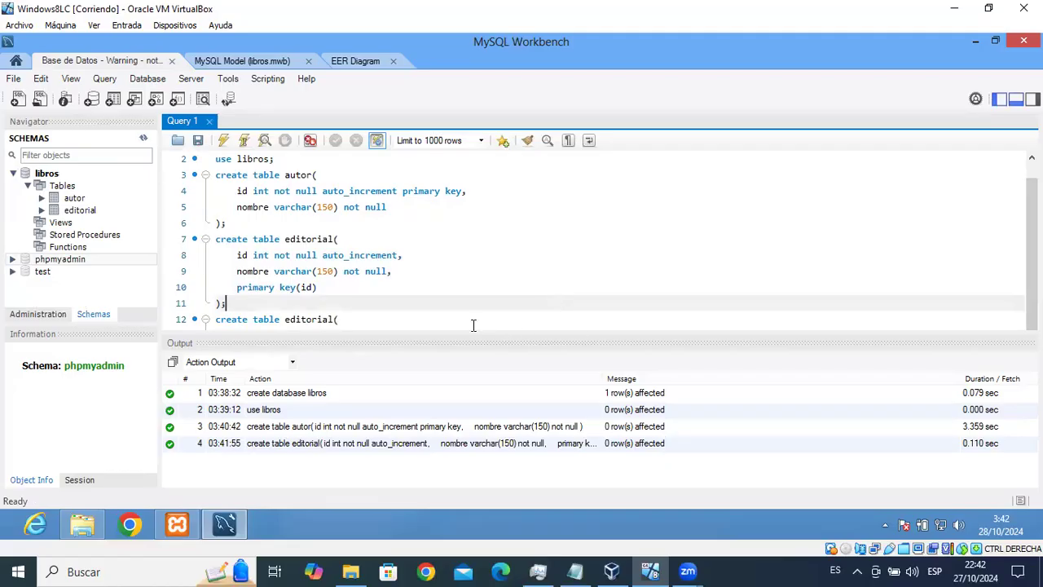
{"action": "left_click", "coordinate": [998, 101]}
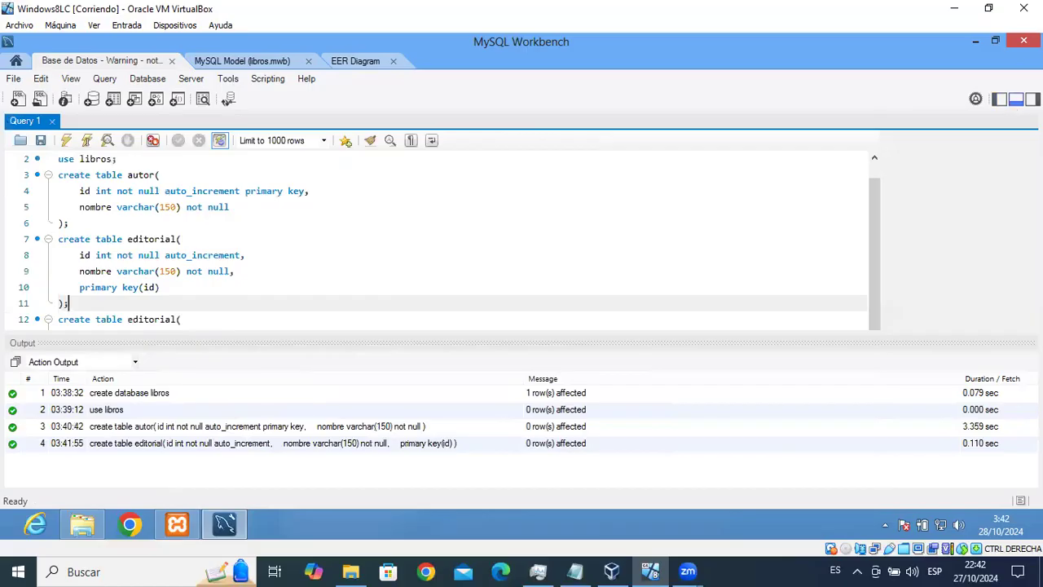
{"action": "left_click", "coordinate": [1017, 100]}
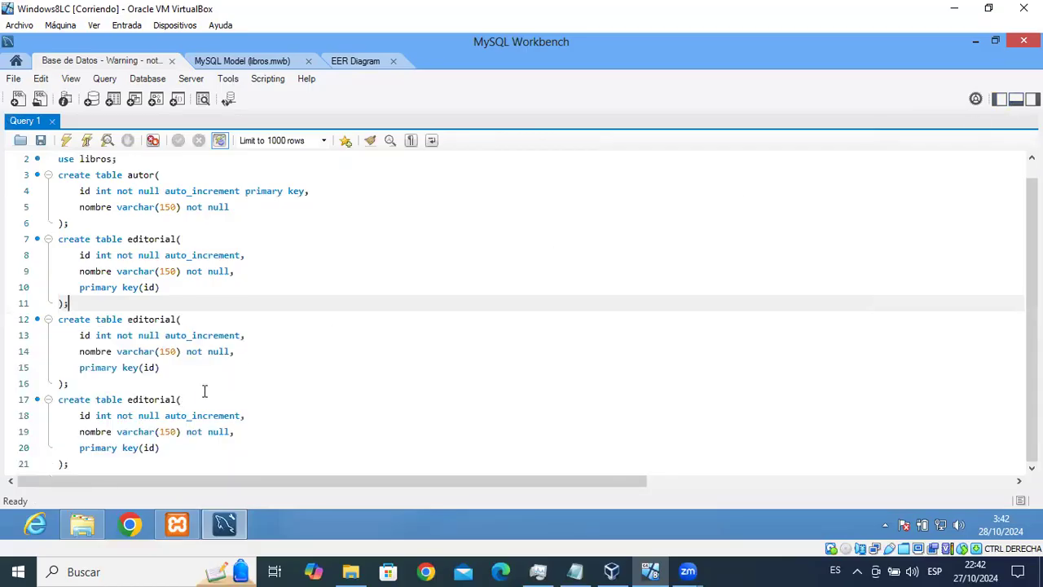
{"action": "left_click_drag", "start_coordinate": [57, 399], "coordinate": [82, 464]}
{"action": "left_click", "coordinate": [57, 405]}
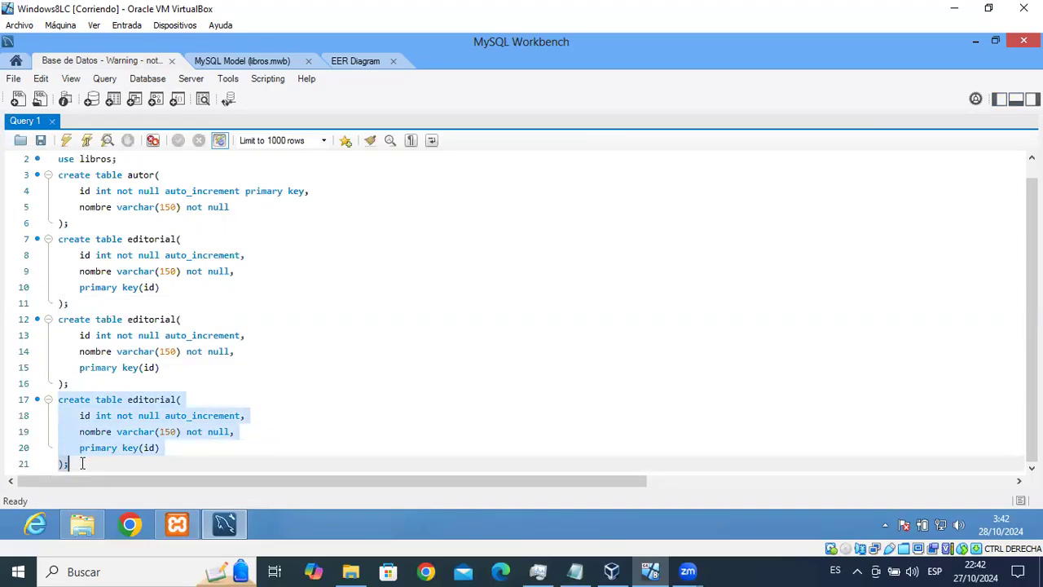
{"action": "key", "text": "BackSpace"}
Rename the copied table to libro and change nombre to titulo varchar(170).
{"action": "double_click", "coordinate": [159, 334]}
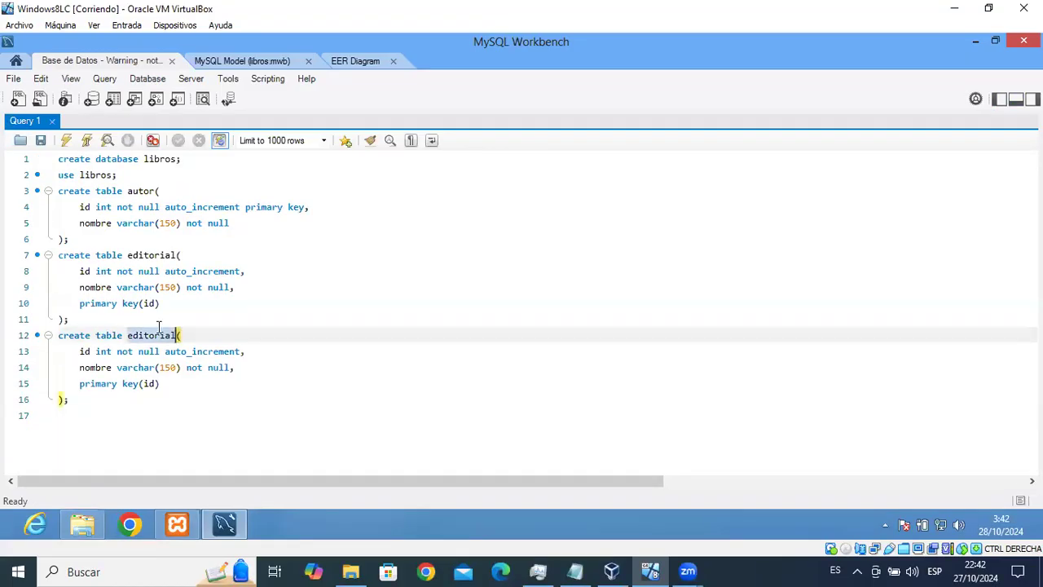
{"action": "key", "text": "ctrl+shift+Tab"}
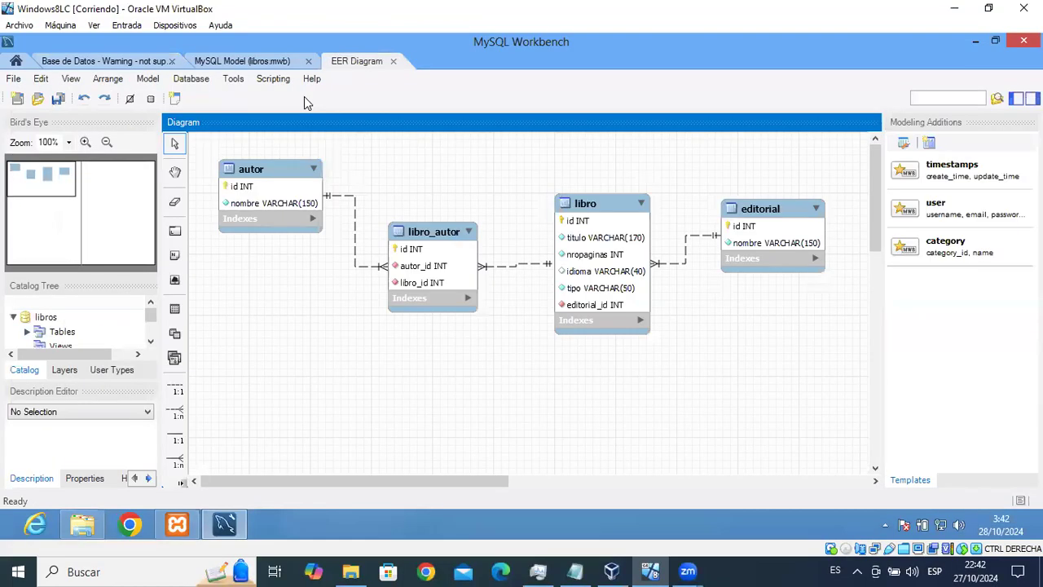
{"action": "left_click", "coordinate": [102, 62]}
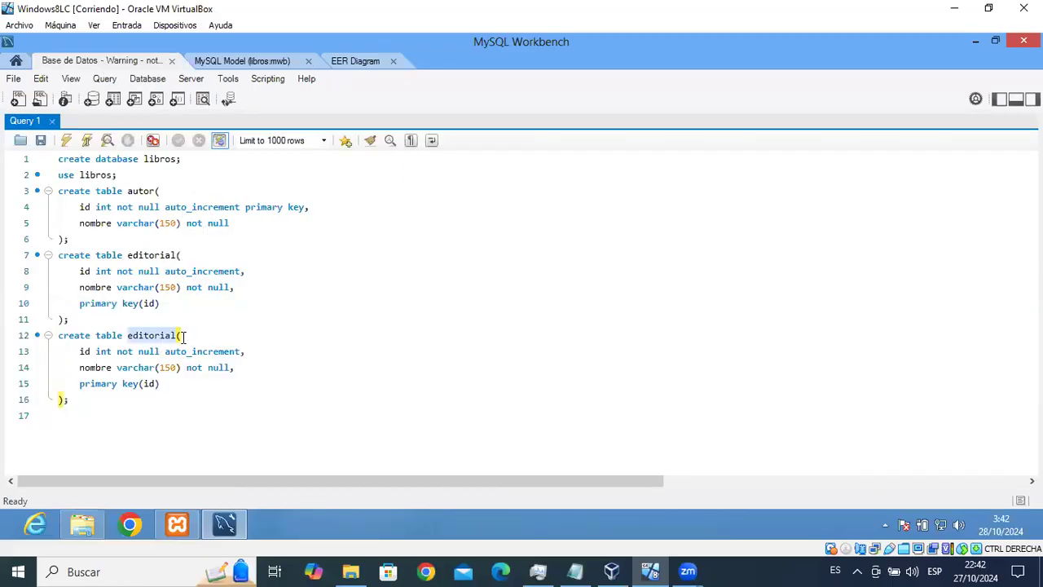
{"action": "double_click", "coordinate": [153, 335]}
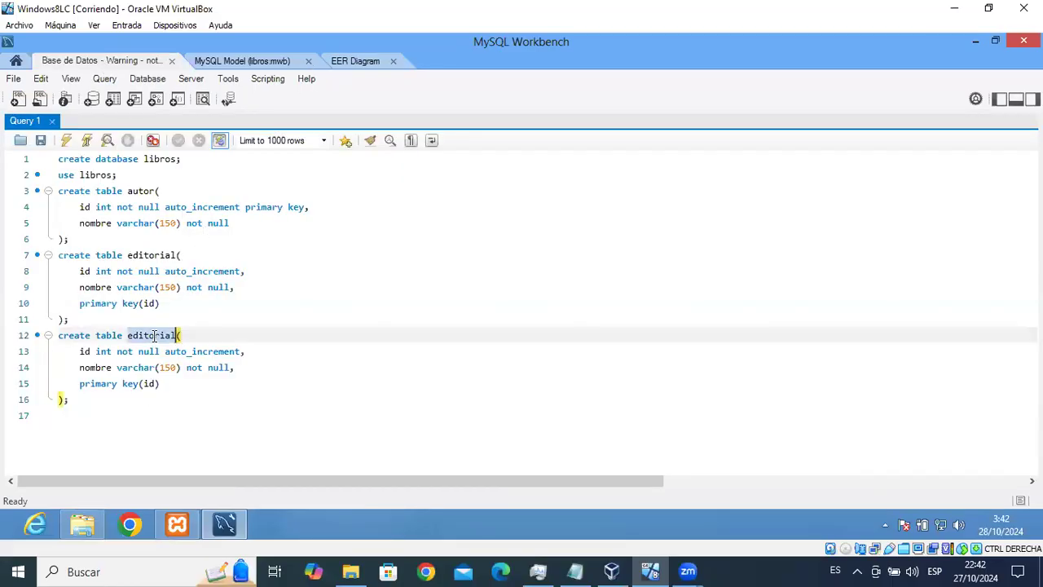
{"action": "type", "text": "libro"}
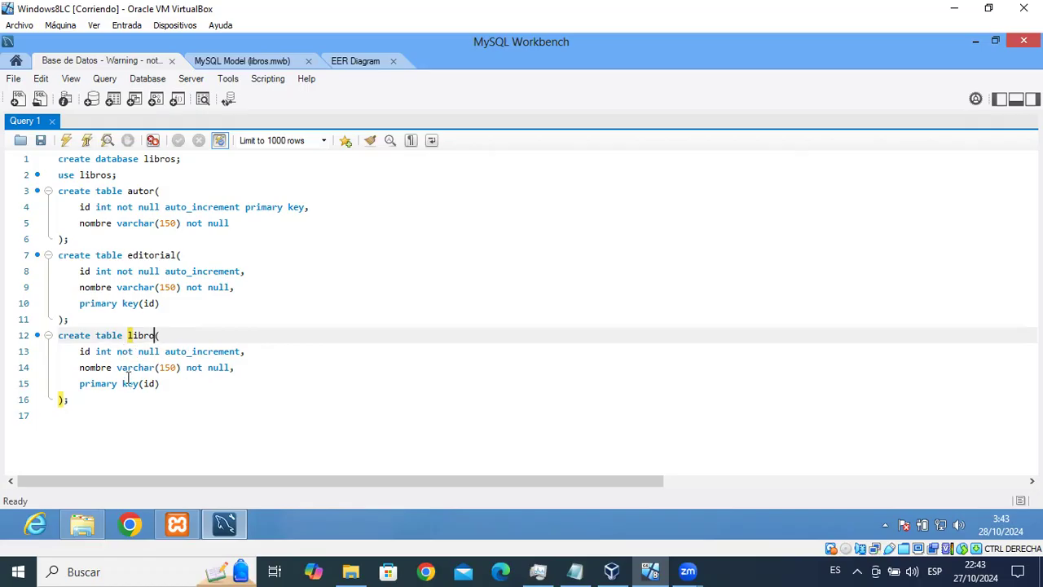
{"action": "double_click", "coordinate": [93, 367]}
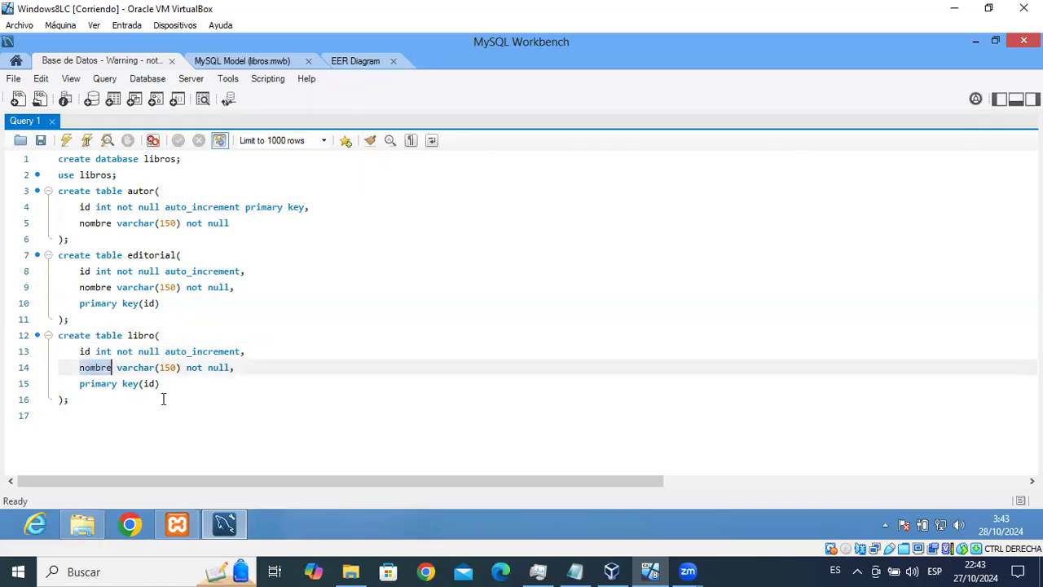
{"action": "type", "text": "tit"}
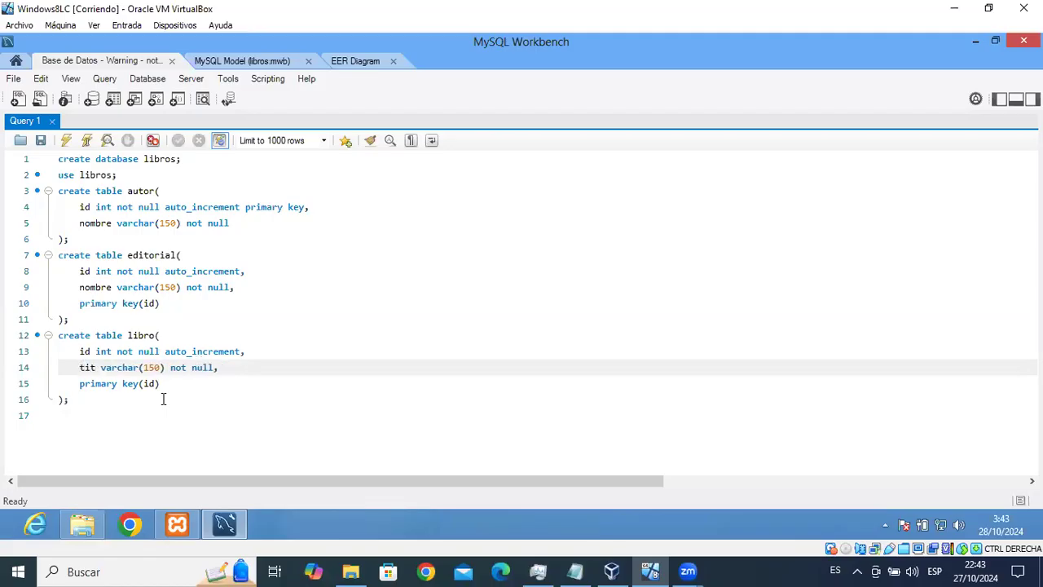
{"action": "type", "text": "ulo"}
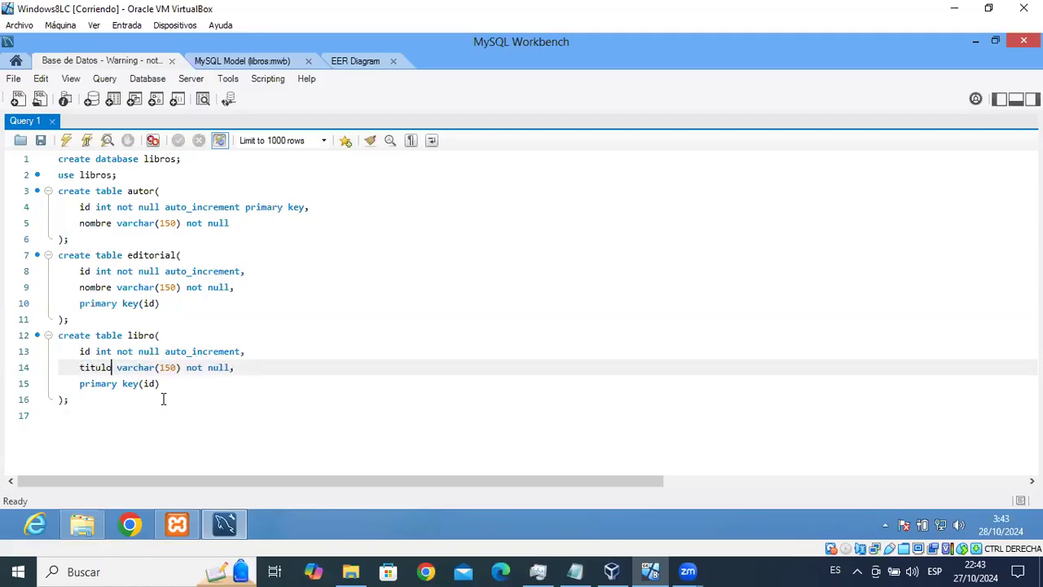
{"action": "left_click", "coordinate": [353, 65]}
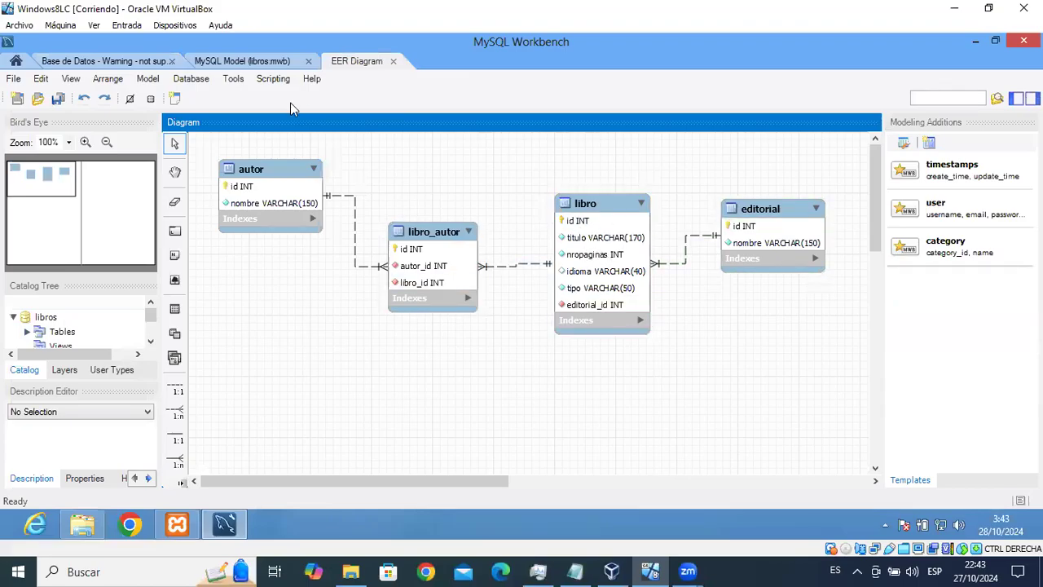
{"action": "left_click", "coordinate": [140, 62]}
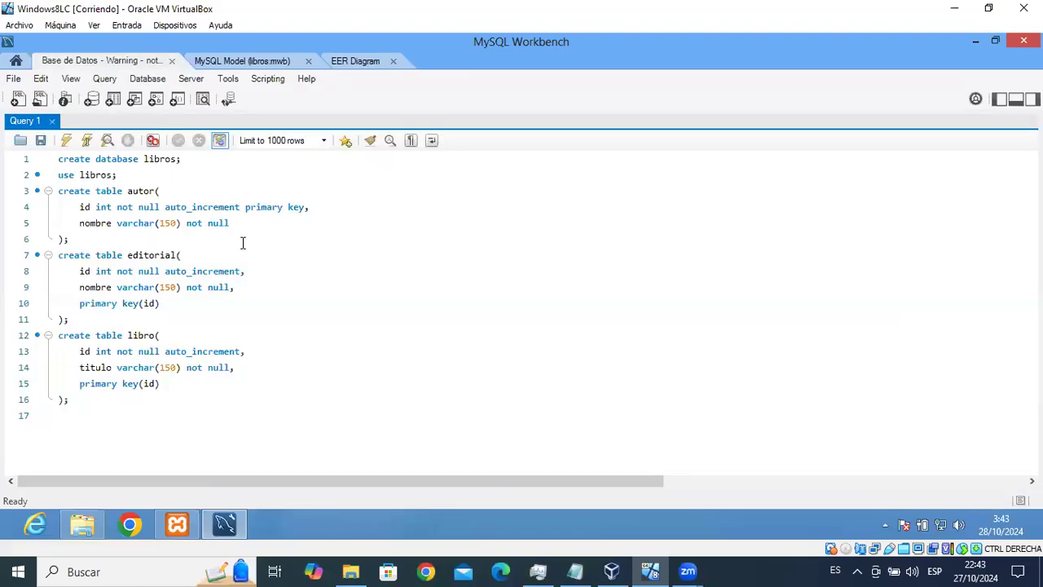
{"action": "left_click", "coordinate": [175, 373]}
{"action": "key", "text": "BackSpace"}
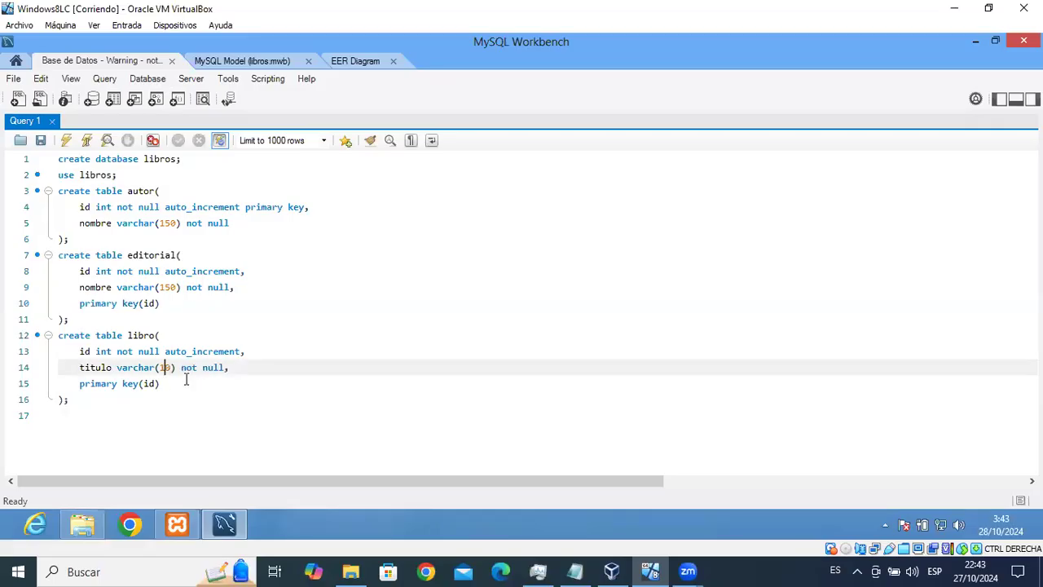
{"action": "type", "text": "7"}
Add a nropaginas int not null column after titulo.
{"action": "key", "text": "ctrl+Tab"}
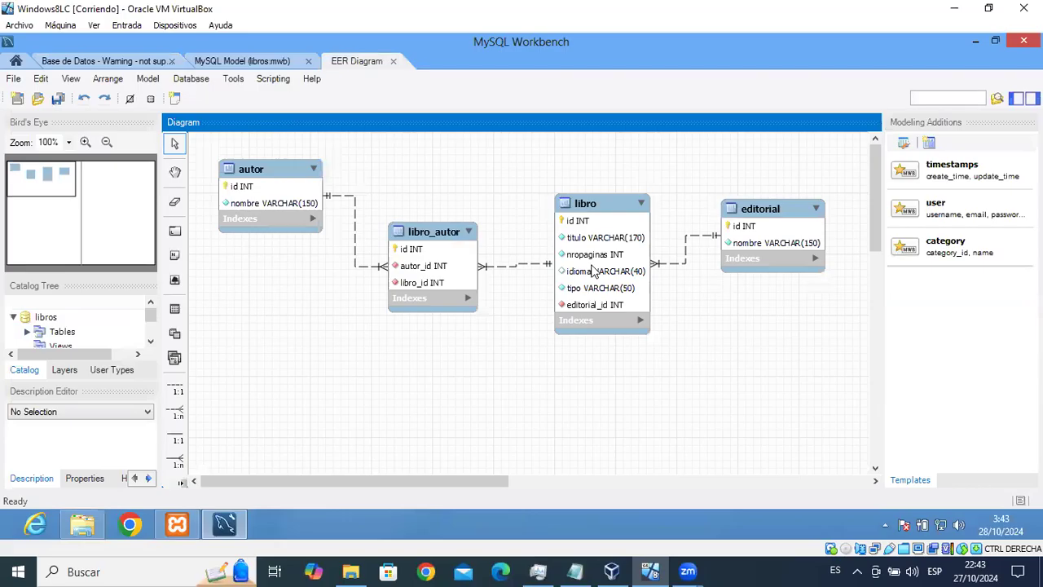
{"action": "left_click", "coordinate": [106, 61]}
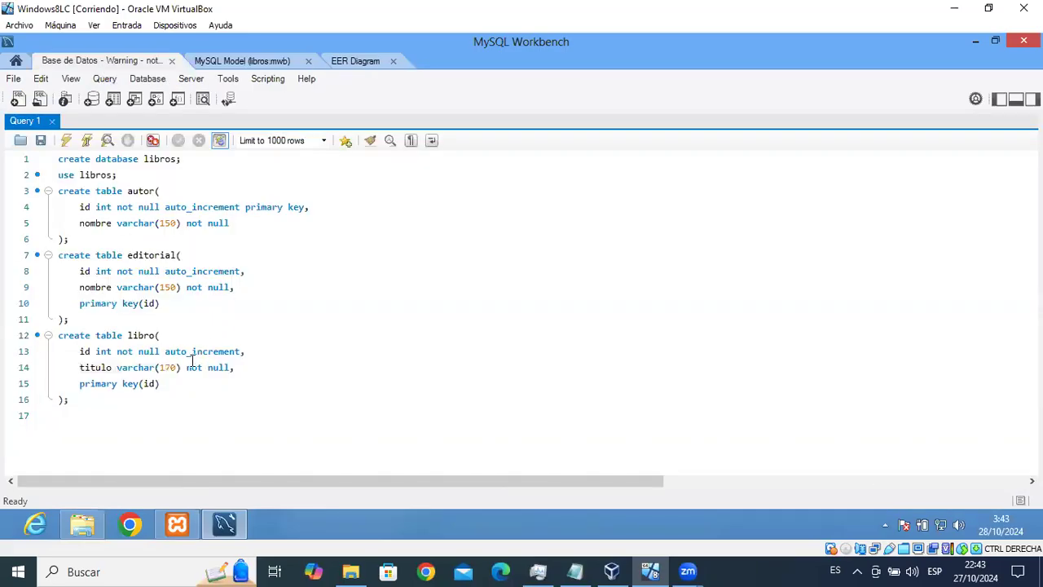
{"action": "left_click", "coordinate": [270, 376]}
{"action": "key", "text": "Return"}
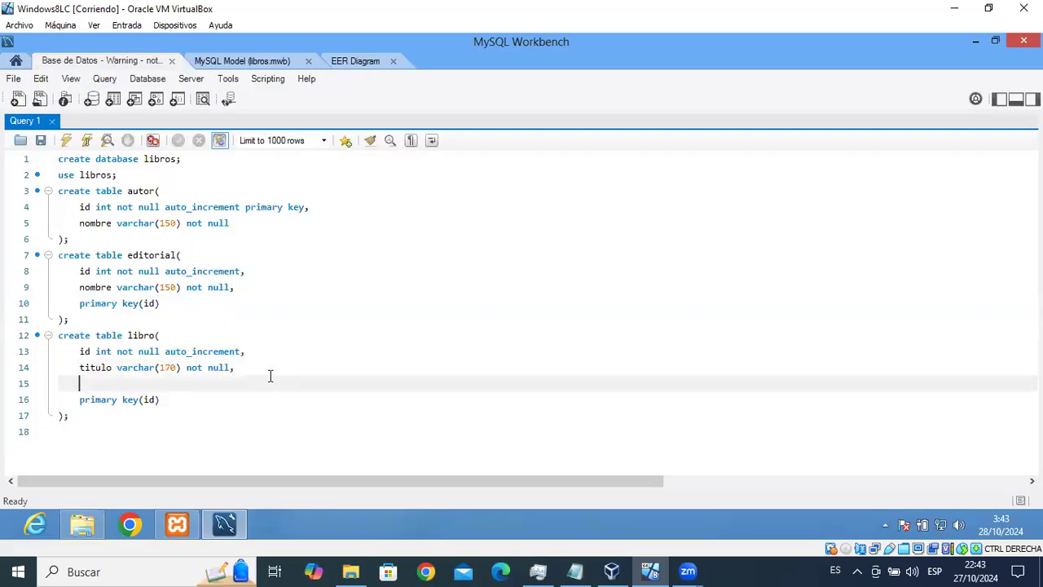
{"action": "type", "text": "nropaginas"}
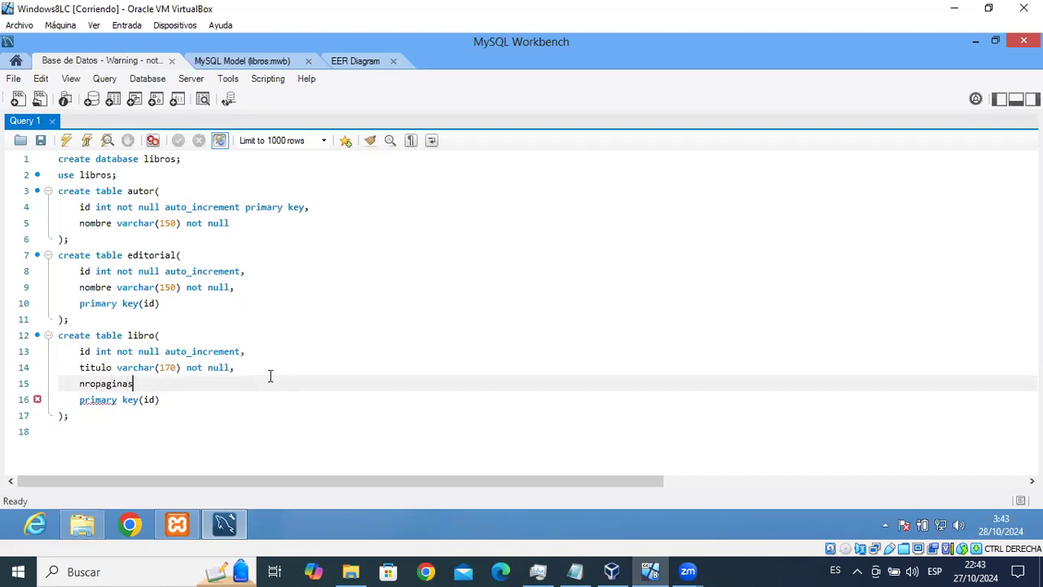
{"action": "type", "text": " int not null,"}
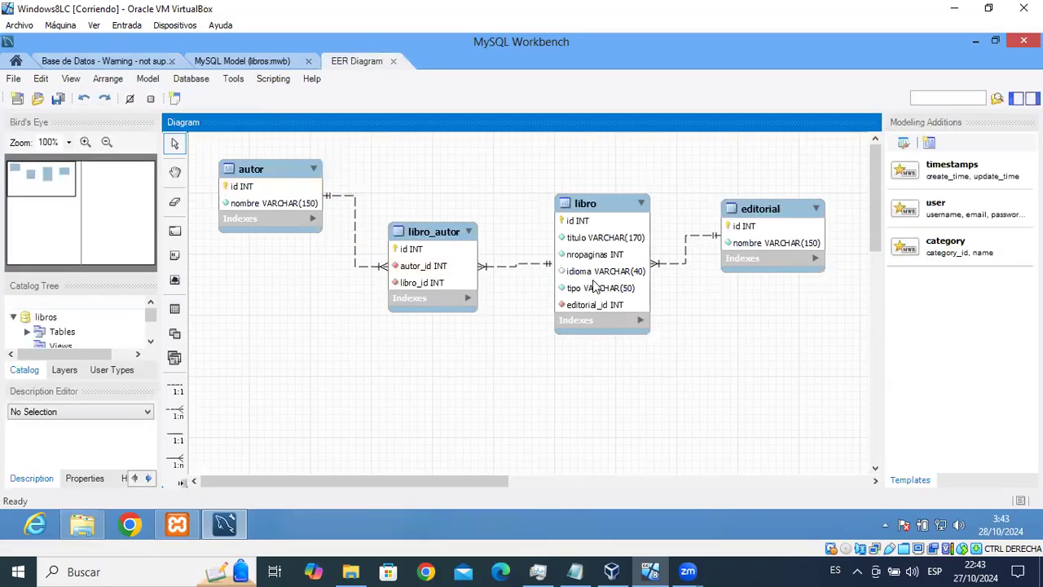
Add an idioma varchar(40) null column after nropaginas.
{"action": "left_click", "coordinate": [140, 64]}
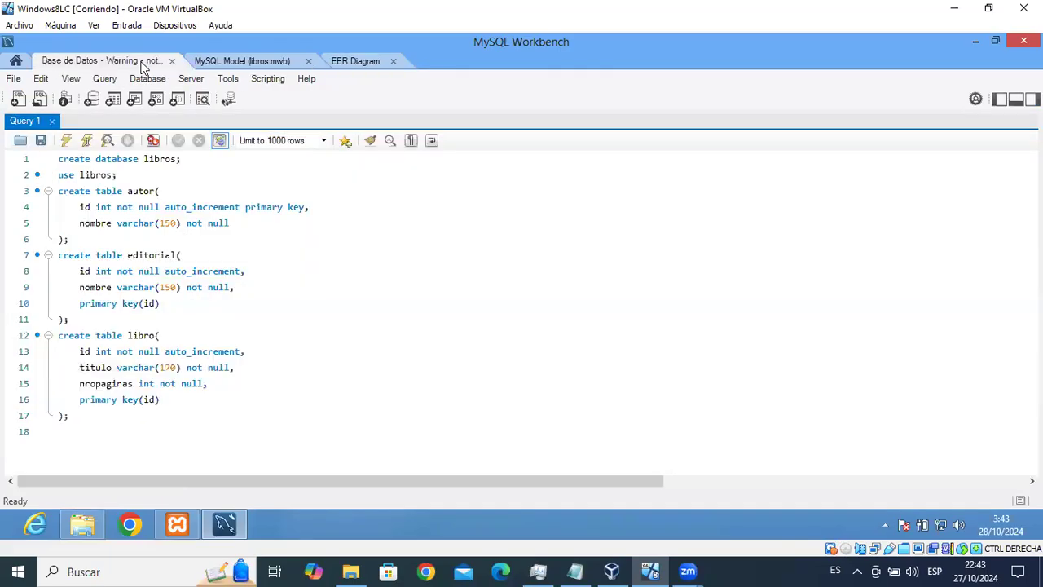
{"action": "left_click", "coordinate": [222, 384]}
{"action": "key", "text": "Return"}
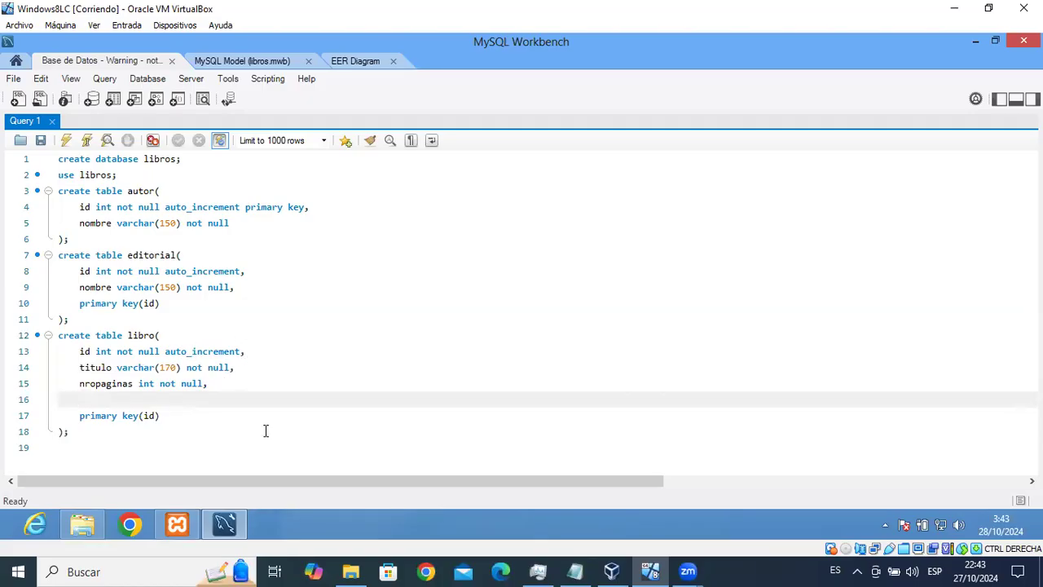
{"action": "type", "text": "idioma"}
{"action": "type", "text": " vra"}
{"action": "key", "text": "BackSpace"}
{"action": "key", "text": "BackSpace"}
{"action": "key", "text": "BackSpace"}
{"action": "key", "text": "BackSpace"}
{"action": "type", "text": "va"}
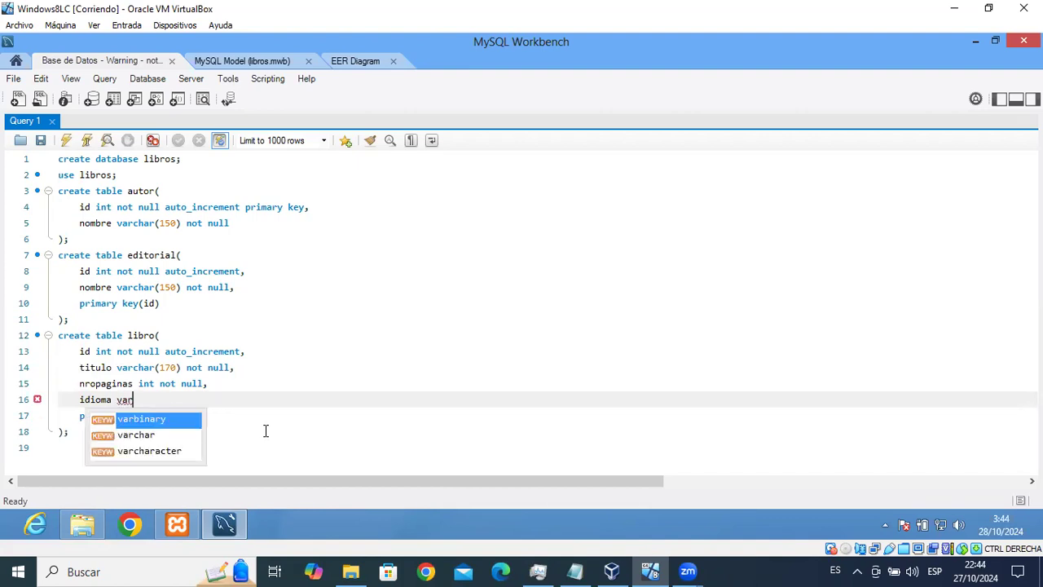
{"action": "type", "text": "r"}
{"action": "key", "text": "Down"}
{"action": "key", "text": "Return"}
{"action": "type", "text": "(40)"}
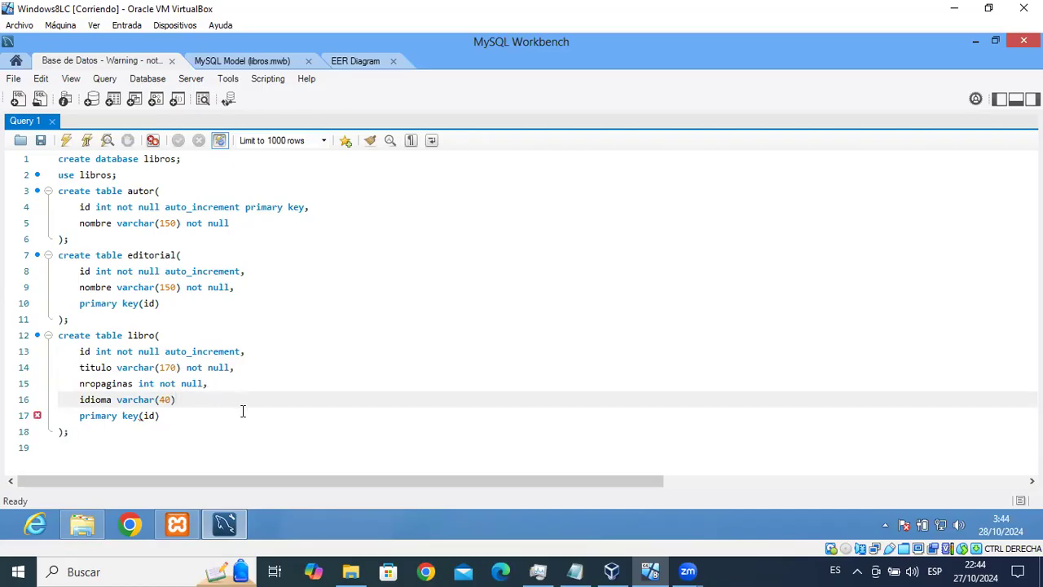
{"action": "type", "text": " null,"}
{"action": "left_click", "coordinate": [359, 62]}
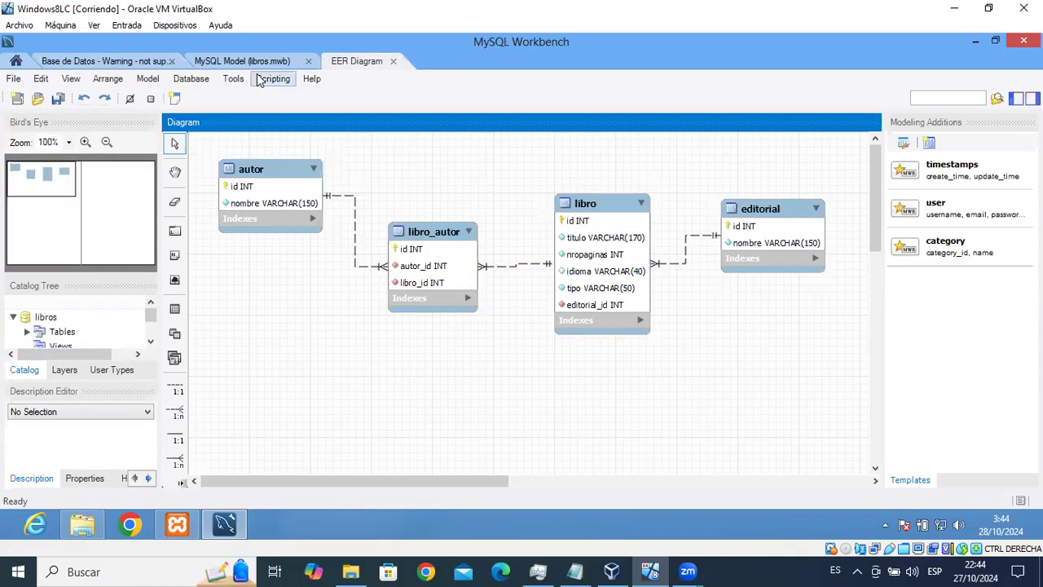
{"action": "left_click", "coordinate": [123, 59]}
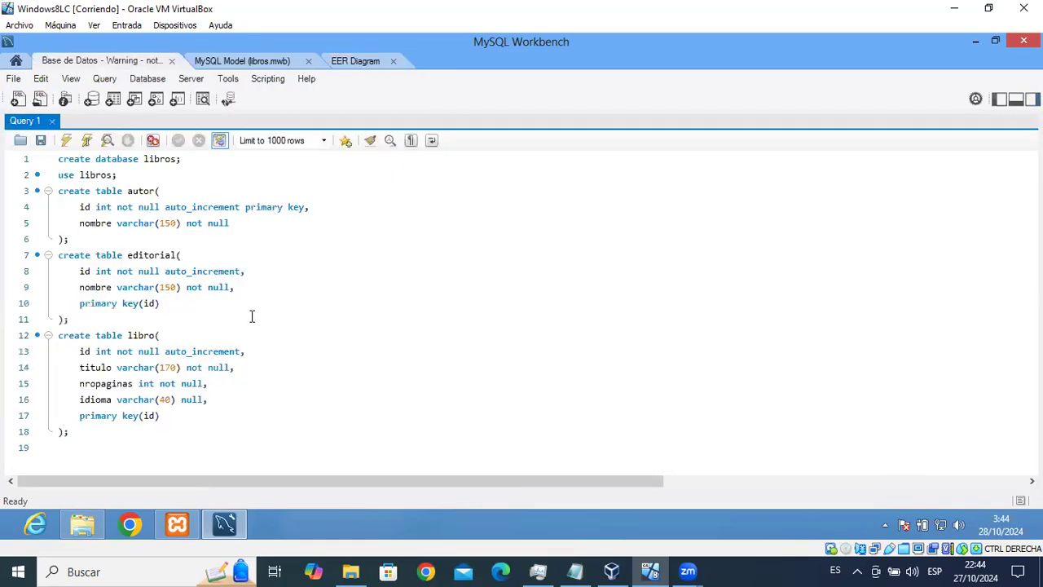
Add a tipo varchar(50) not null column after idioma in the libro table.
{"action": "left_click", "coordinate": [226, 398]}
{"action": "key", "text": "Return"}
{"action": "type", "text": "tipo varchar("}
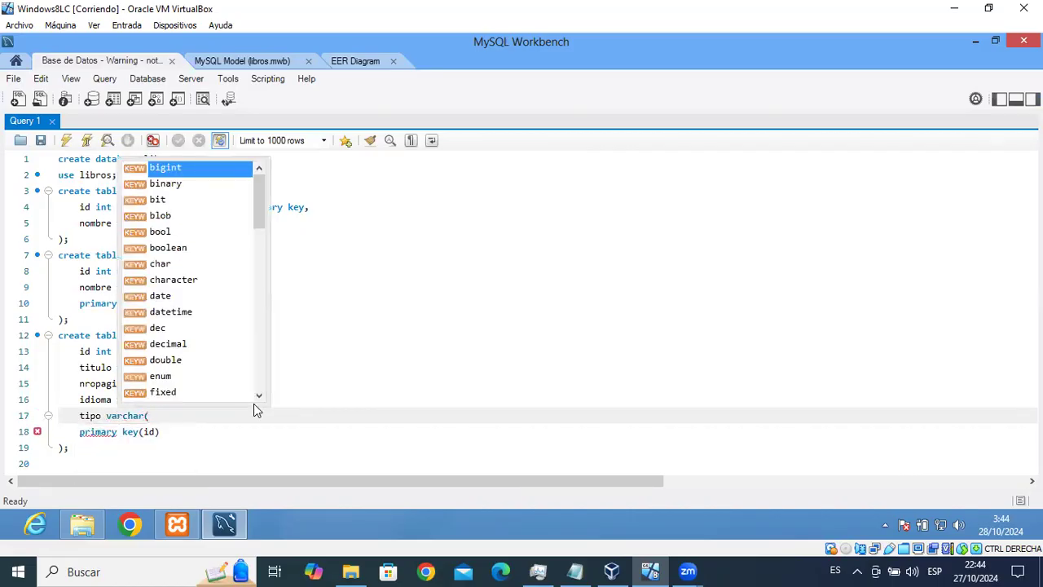
{"action": "type", "text": "50"}
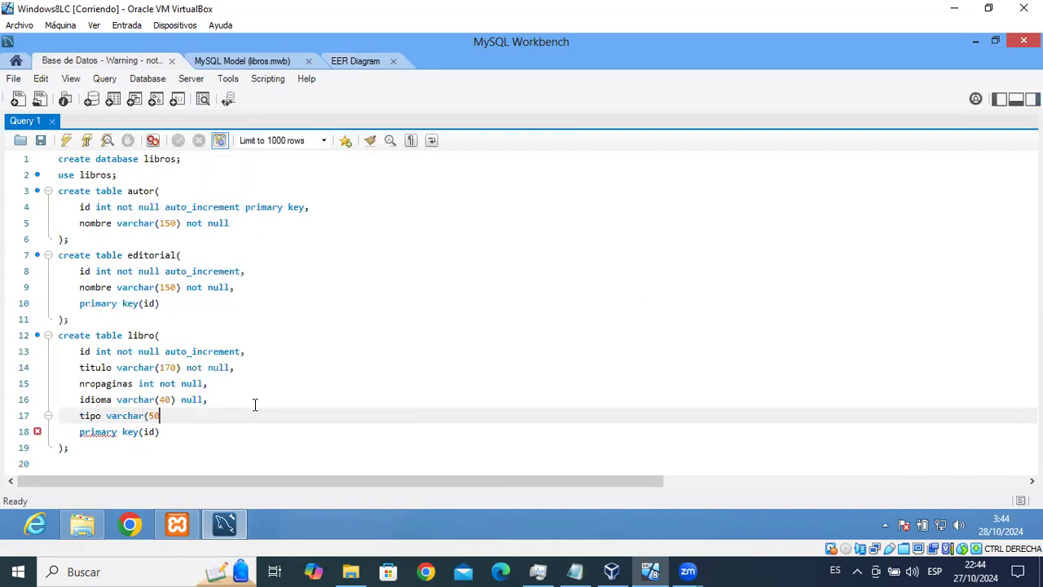
{"action": "type", "text": ") not null,"}
{"action": "left_click", "coordinate": [84, 351]}
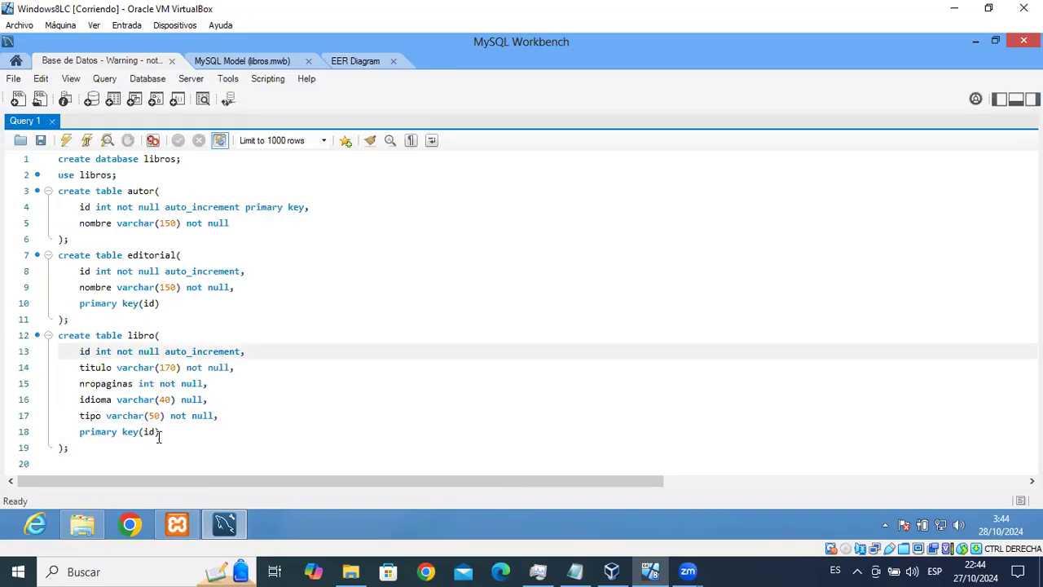
{"action": "left_click", "coordinate": [150, 432]}
{"action": "left_click", "coordinate": [82, 352]}
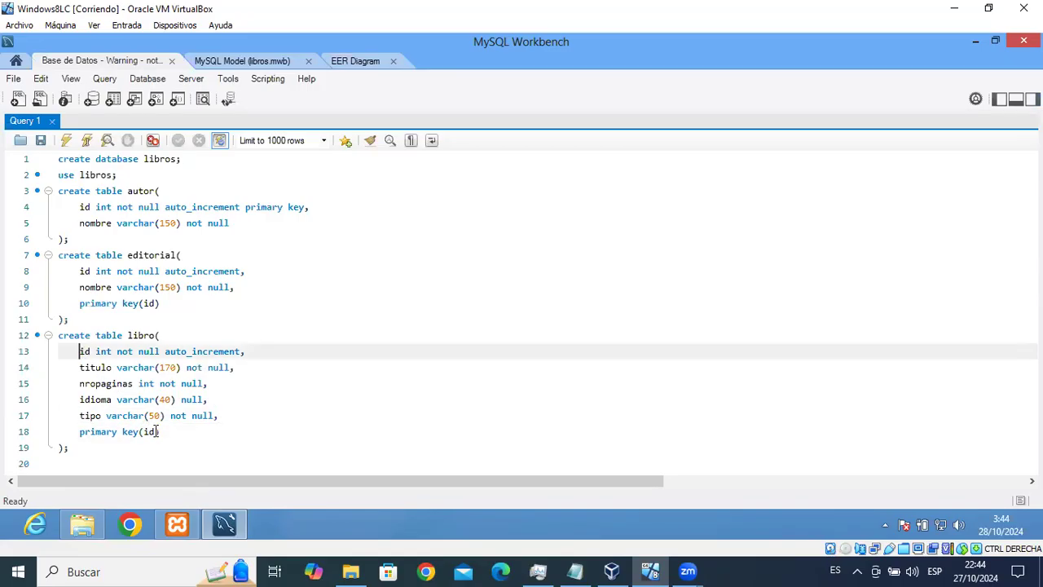
{"action": "left_click", "coordinate": [109, 444]}
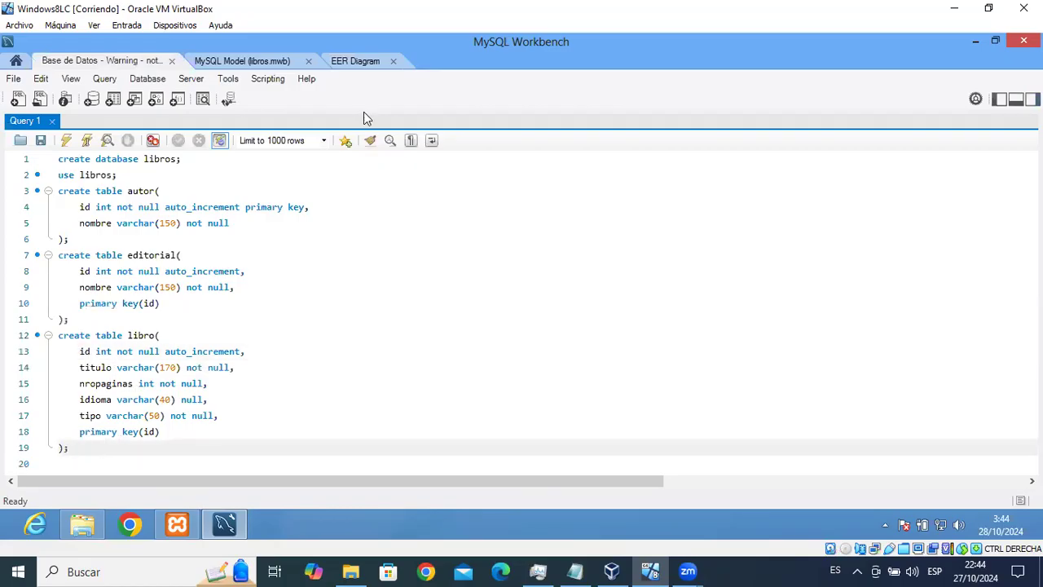
{"action": "left_click", "coordinate": [354, 70]}
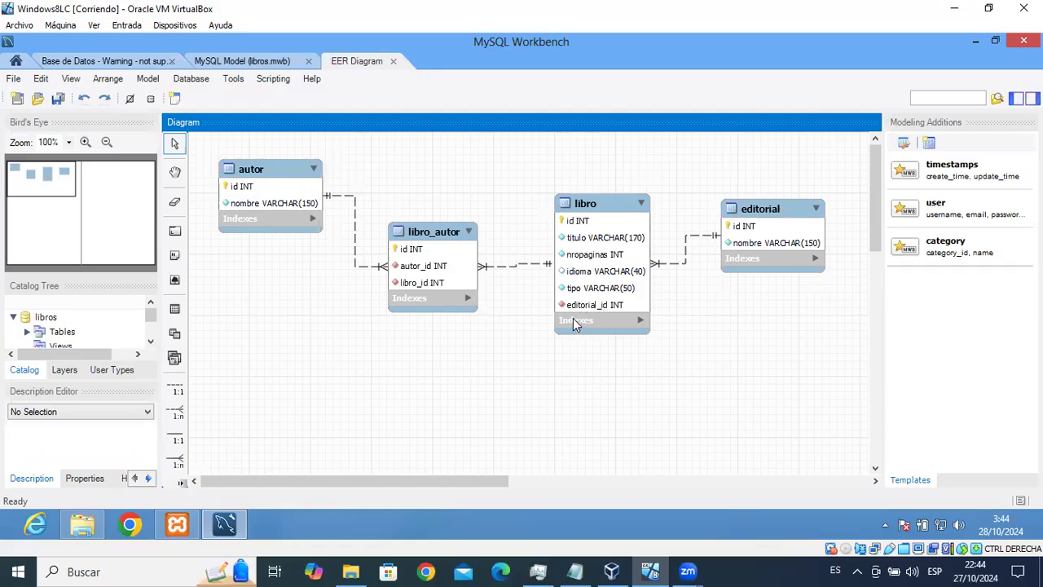
{"action": "key", "text": "ctrl+shift+Tab"}
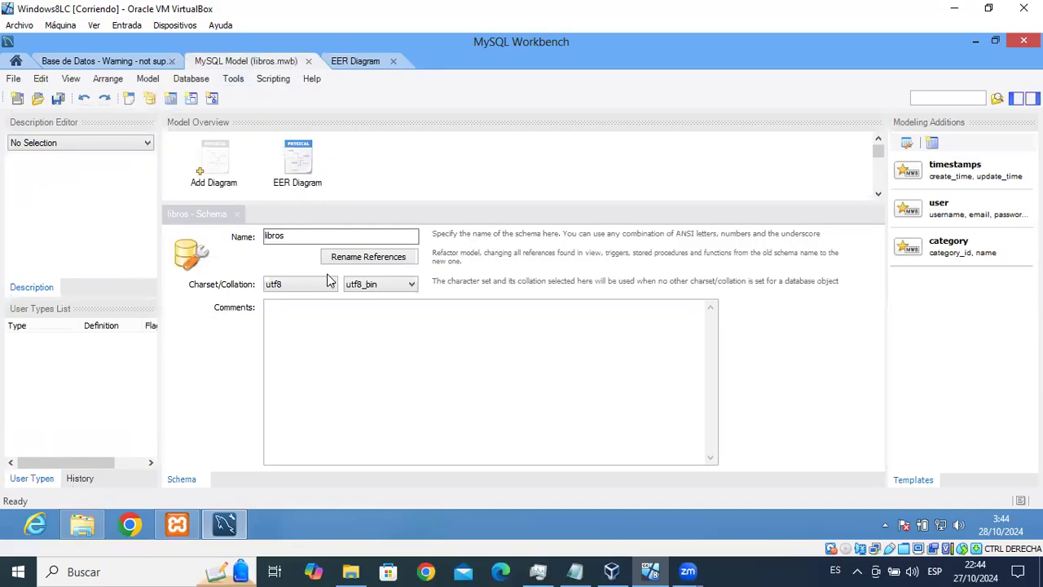
{"action": "left_click", "coordinate": [131, 63]}
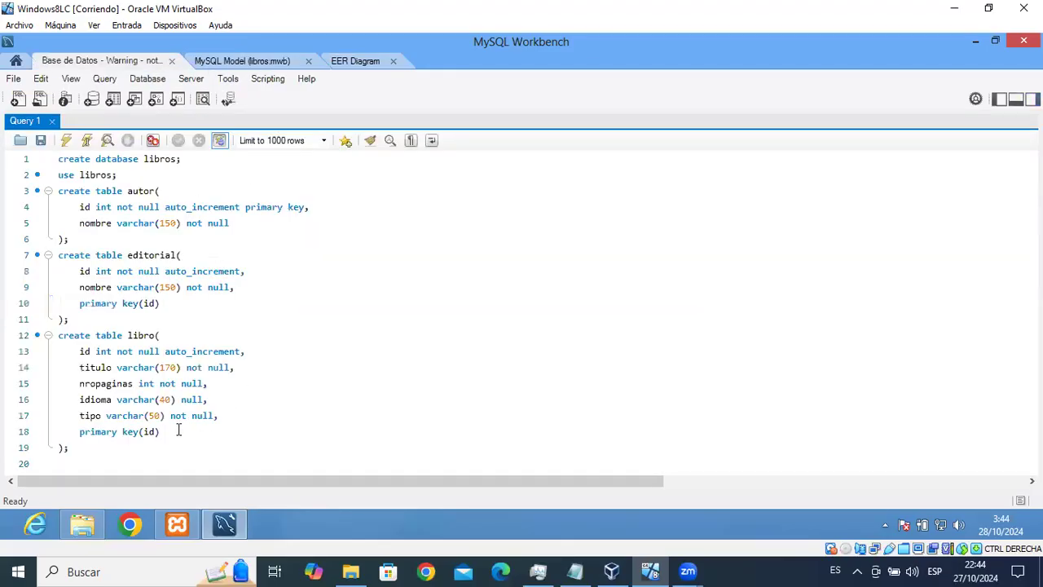
{"action": "left_click", "coordinate": [226, 415]}
Add 'constraint fk_libro_editorial' and 'foreign key(' lines to the libro table.
{"action": "key", "text": "Return"}
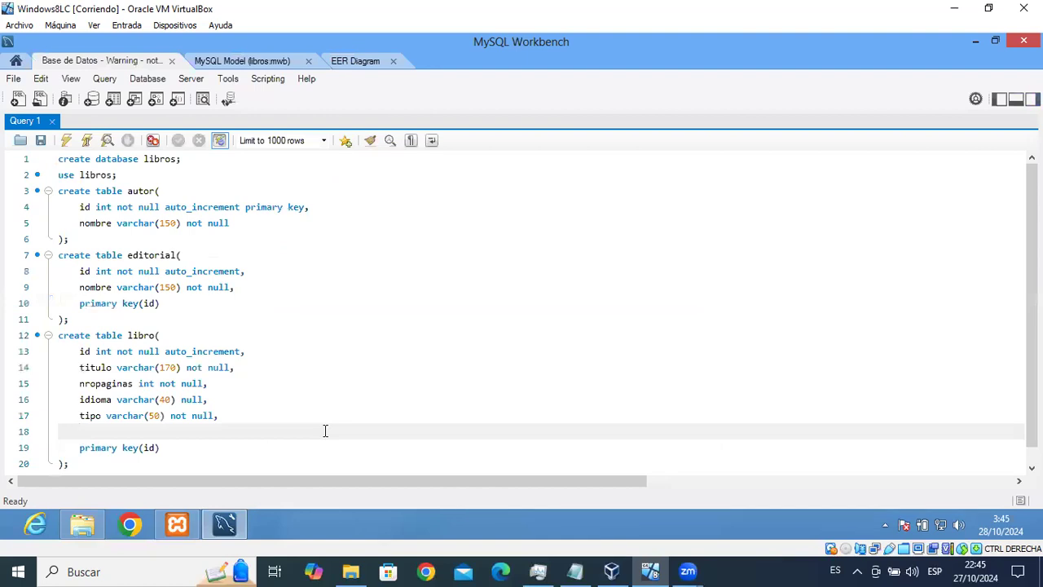
{"action": "type", "text": "constraint fk_libro_e"}
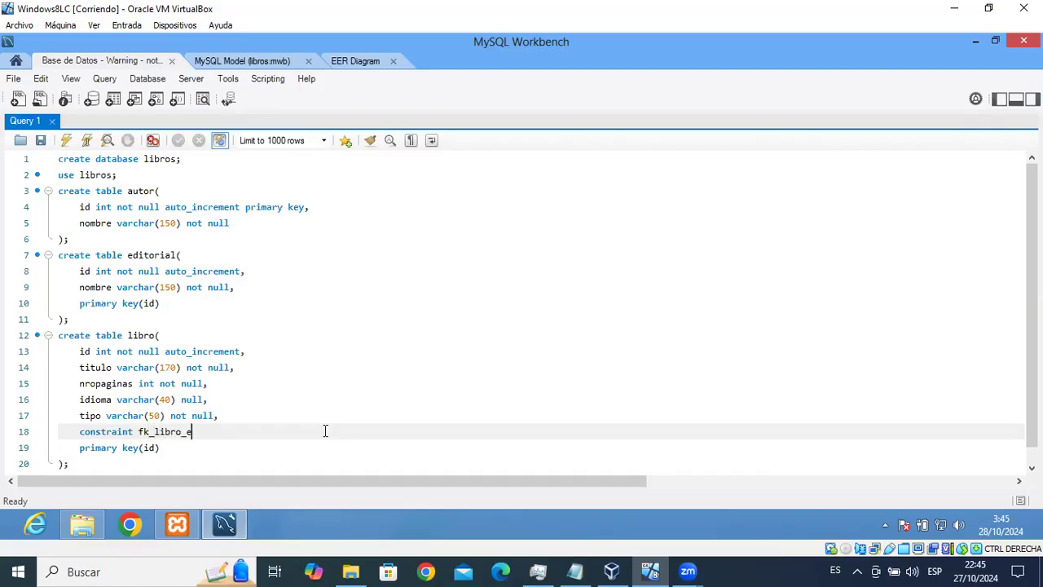
{"action": "type", "text": "ditorial"}
{"action": "key", "text": "Return"}
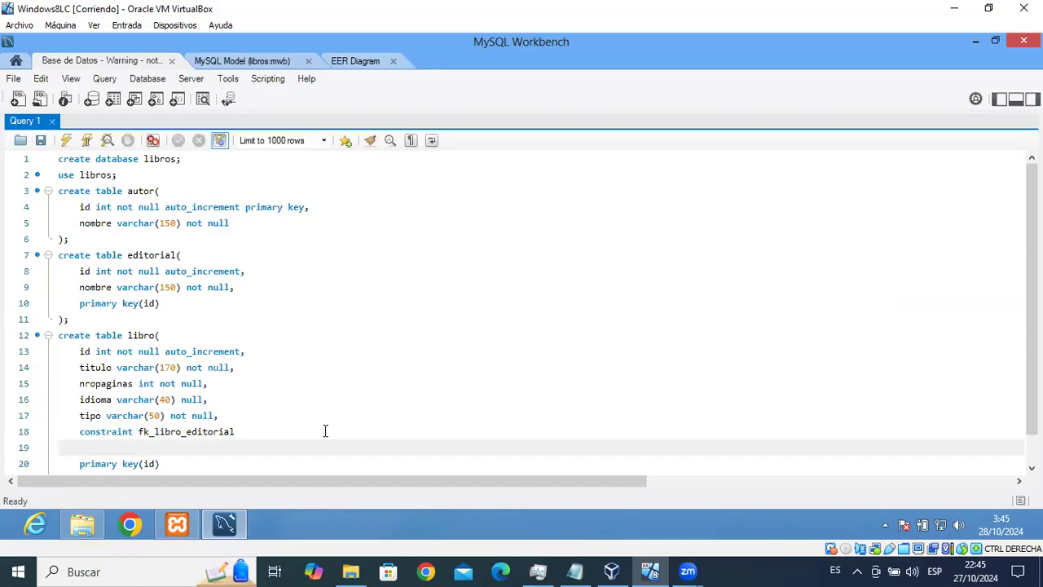
{"action": "type", "text": "fore"}
{"action": "key", "text": "Return"}
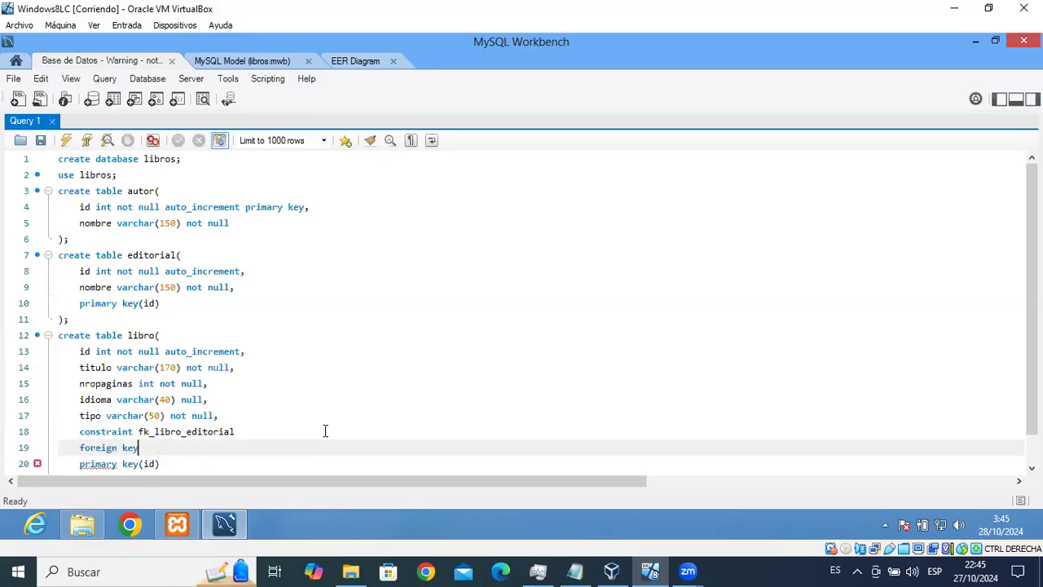
{"action": "type", "text": "("}
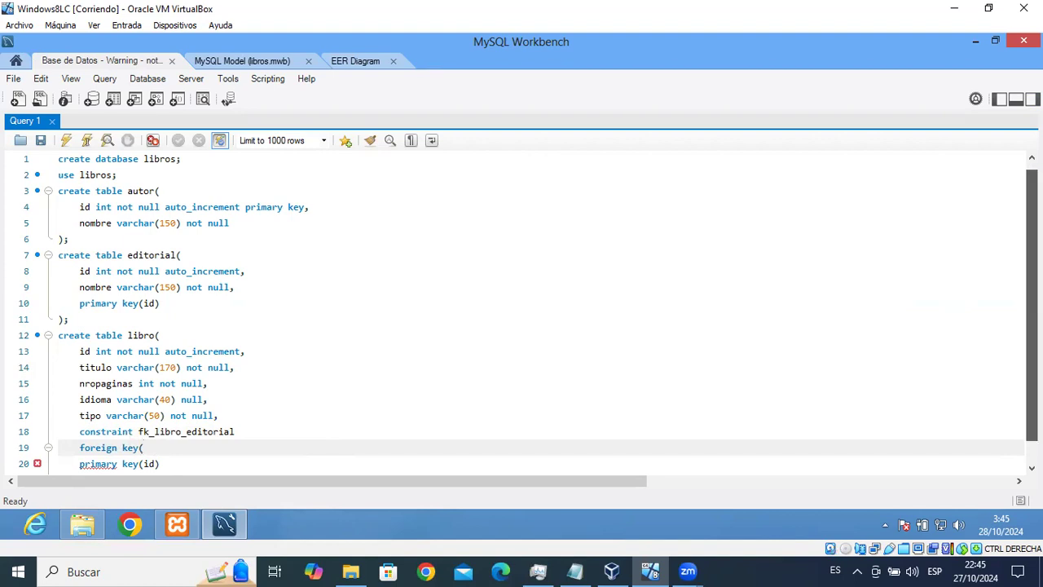
Insert an editorial_id int not null column after the tipo line.
{"action": "scroll", "coordinate": [1031, 310], "scroll_direction": "down", "scroll_amount": 1}
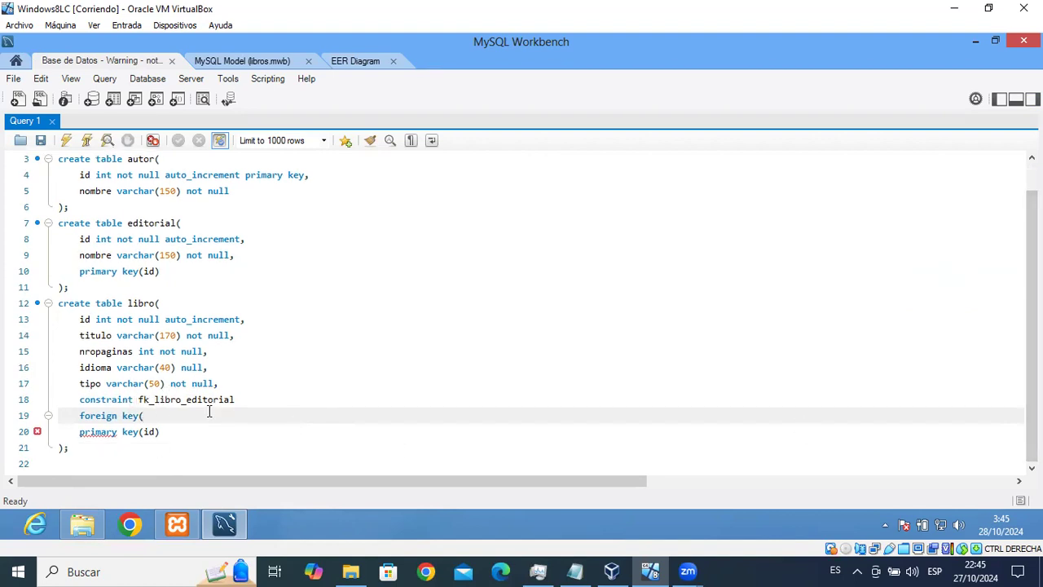
{"action": "key", "text": "ctrl+Tab"}
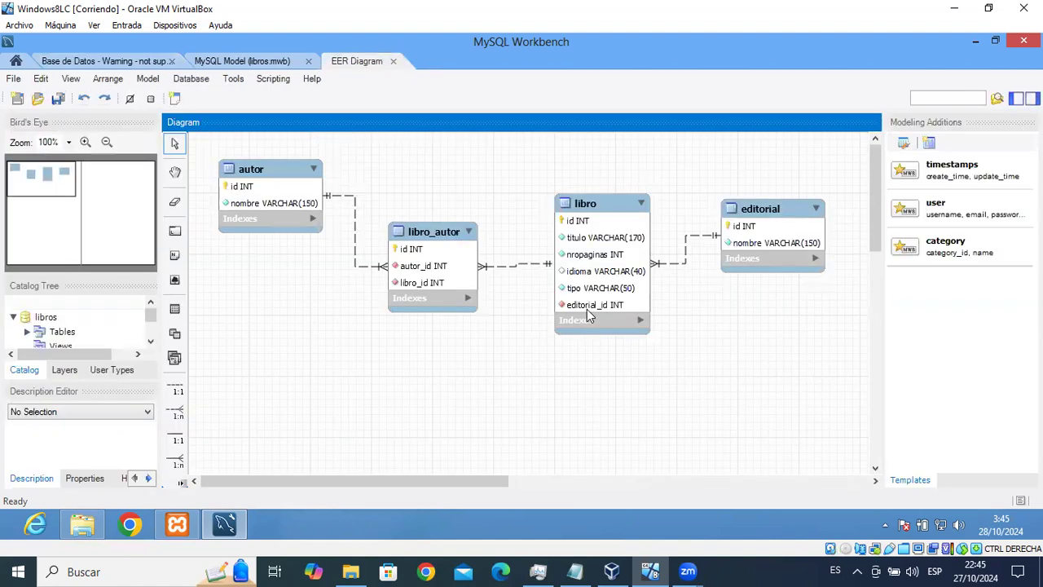
{"action": "left_click", "coordinate": [140, 65]}
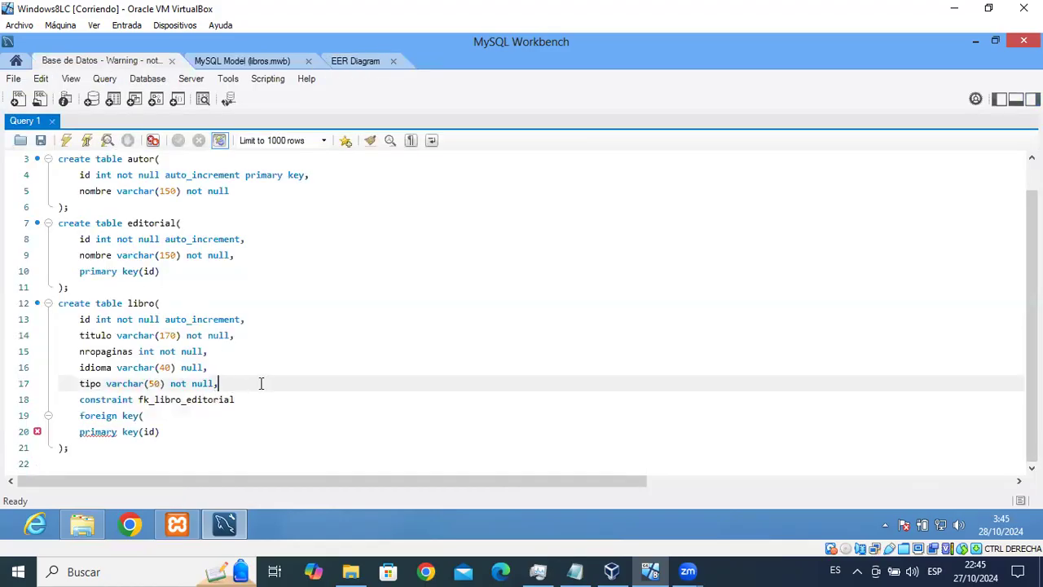
{"action": "left_click", "coordinate": [355, 61]}
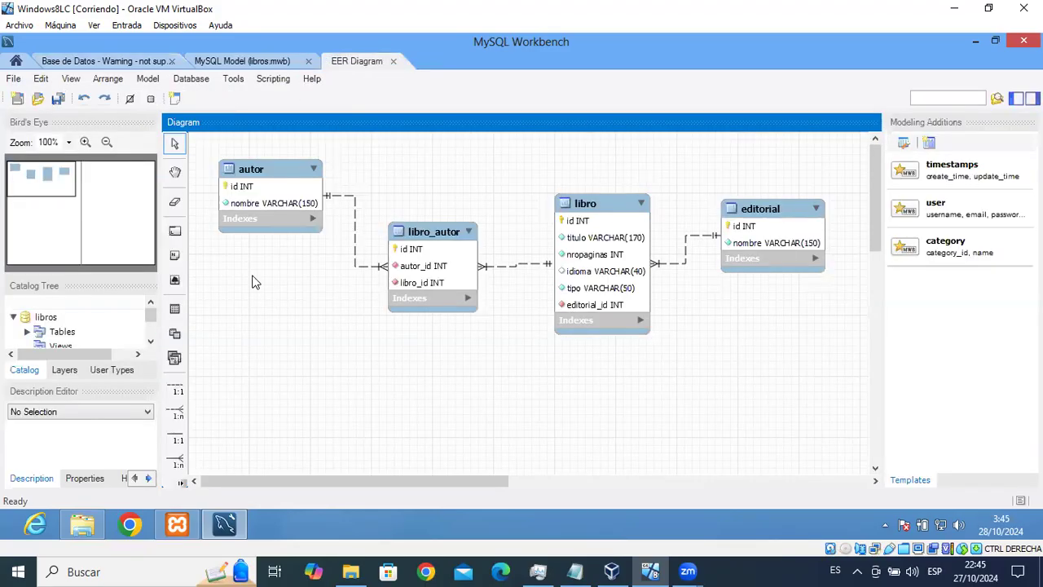
{"action": "left_click", "coordinate": [93, 62]}
{"action": "left_click", "coordinate": [247, 382]}
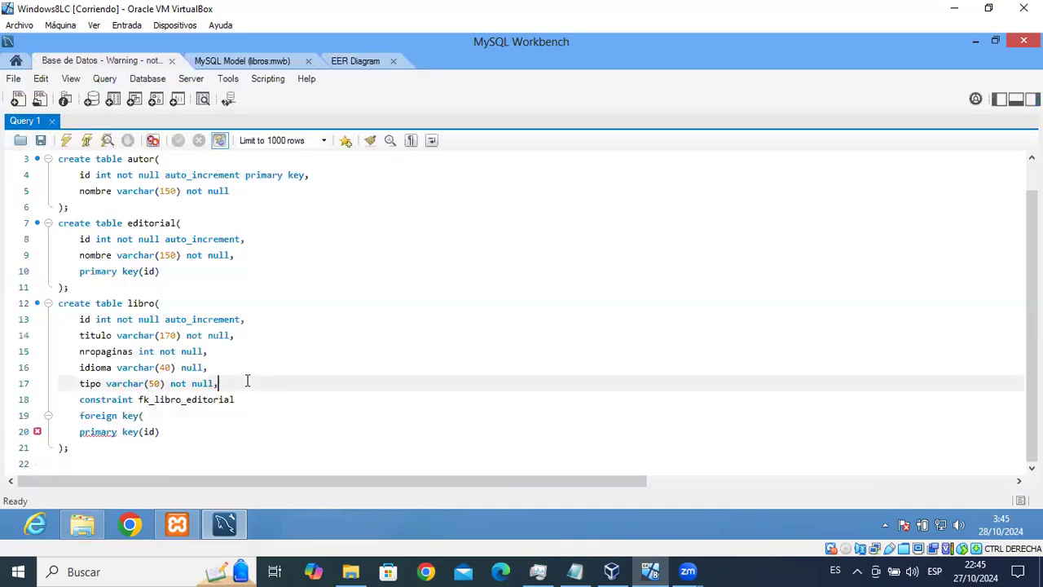
{"action": "key", "text": "Return"}
{"action": "type", "text": "editorial_"}
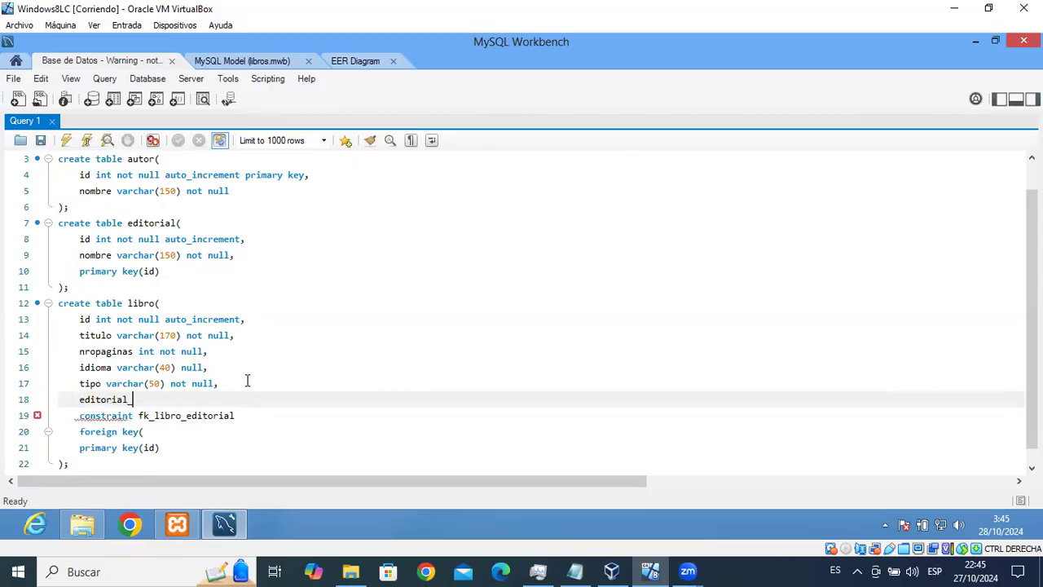
{"action": "type", "text": "id int not null,"}
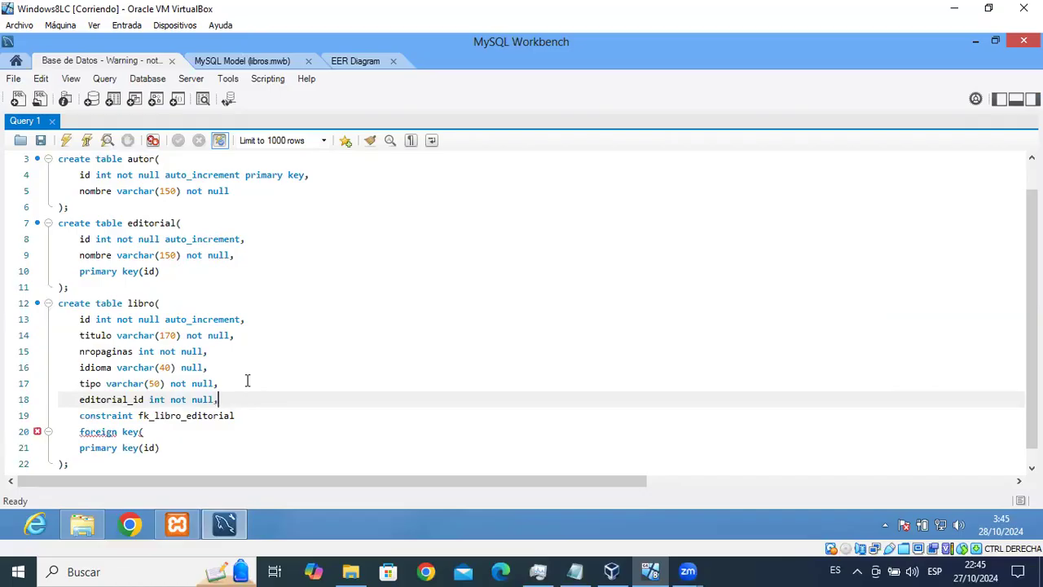
Copy editorial_id into the libro foreign key line so it reads 'foreign key(editorial_id)'.
{"action": "left_click", "coordinate": [159, 432]}
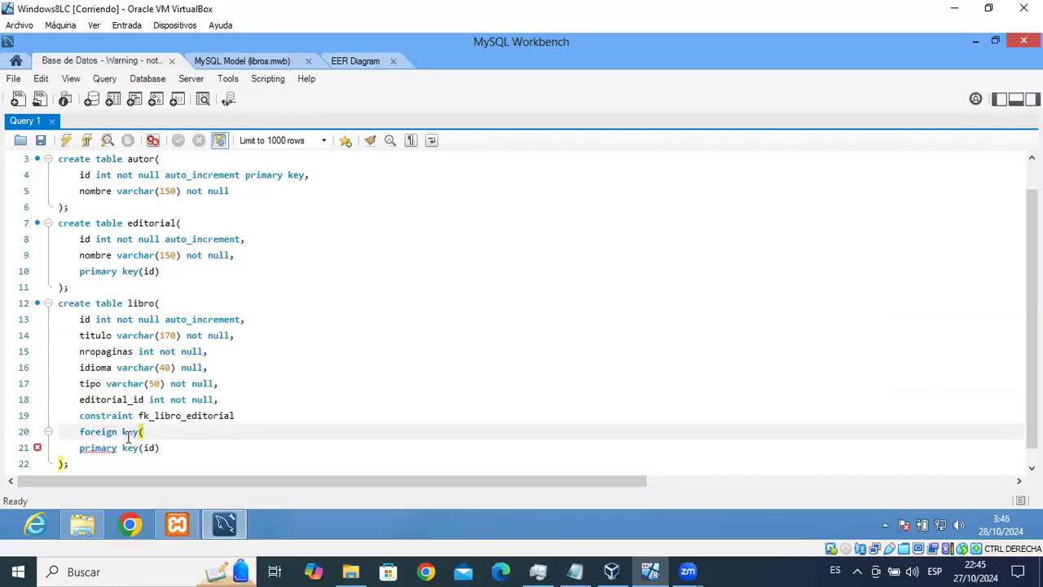
{"action": "left_click_drag", "start_coordinate": [79, 399], "coordinate": [140, 400]}
{"action": "key", "text": "ctrl+c"}
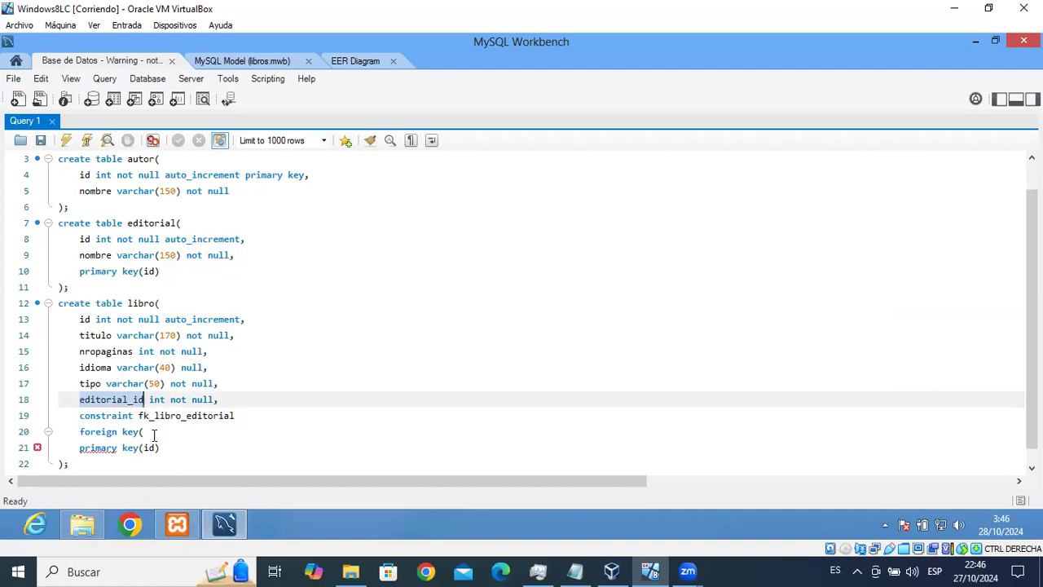
{"action": "left_click", "coordinate": [153, 433]}
{"action": "key", "text": "ctrl+v"}
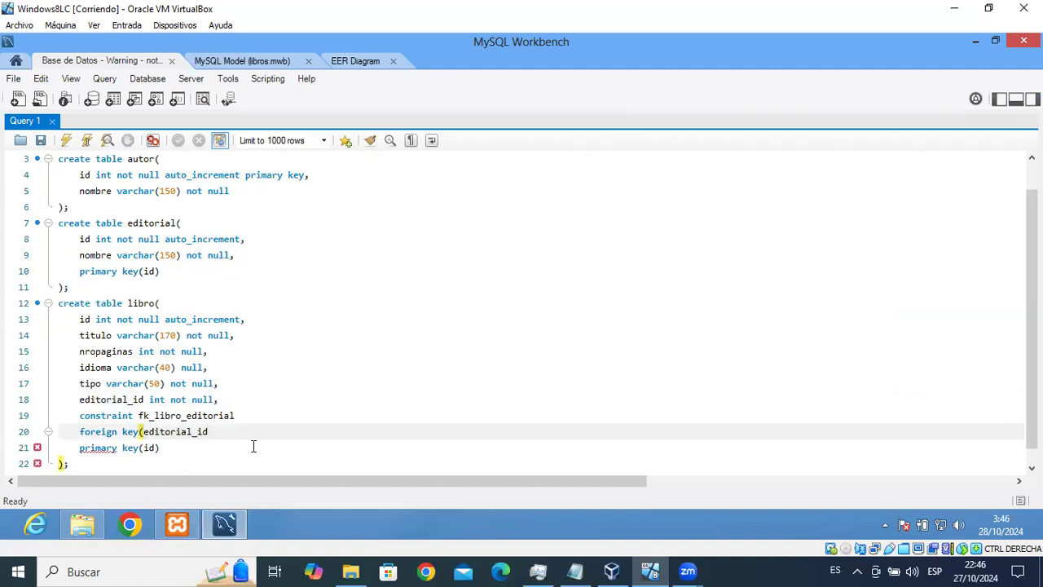
{"action": "type", "text": ")"}
{"action": "key", "text": "Return"}
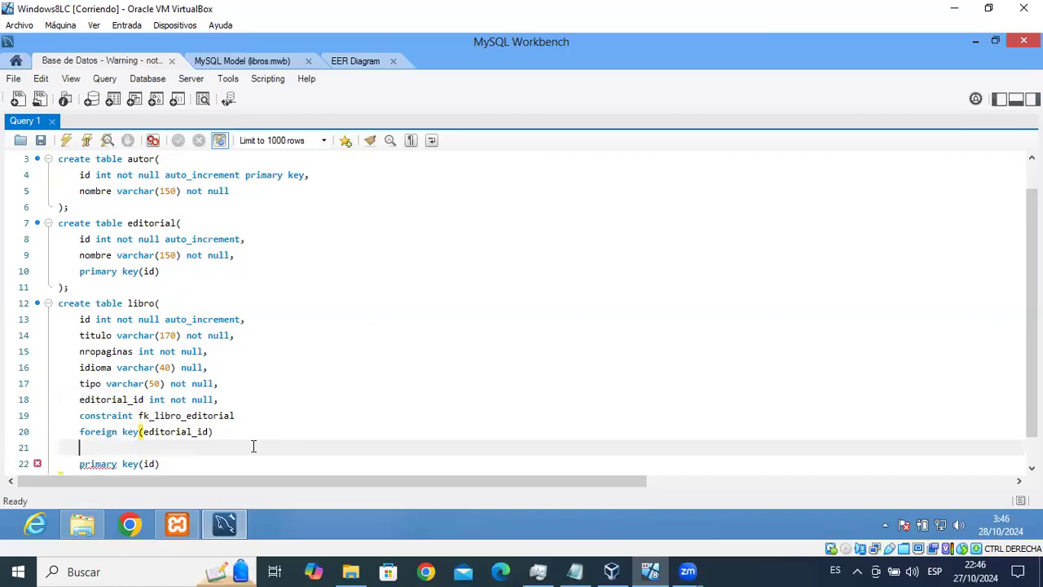
Add 'references editorial(id),' on the next line, using autocomplete for references.
{"action": "type", "text": "refe"}
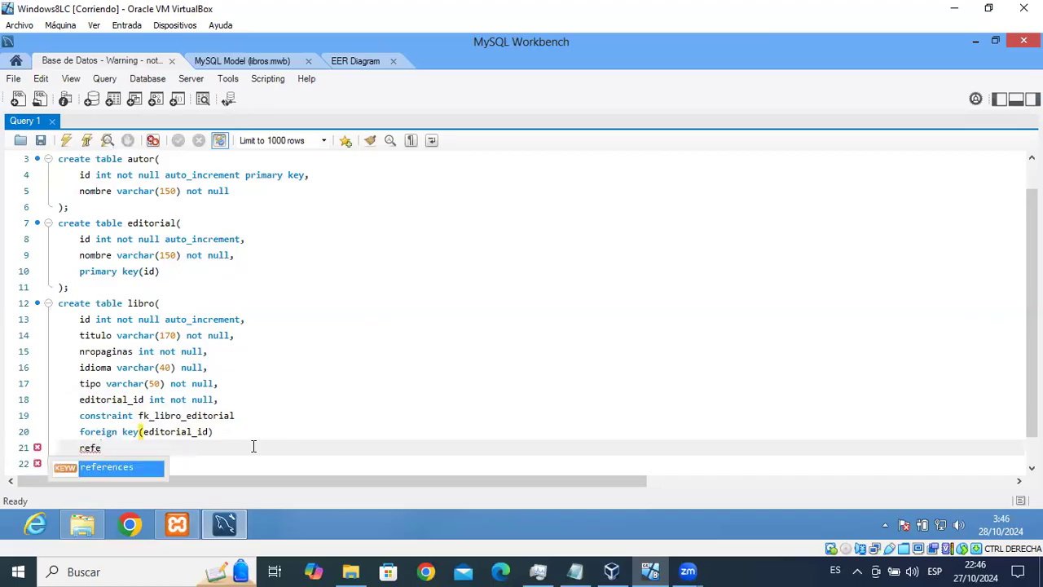
{"action": "key", "text": "Return"}
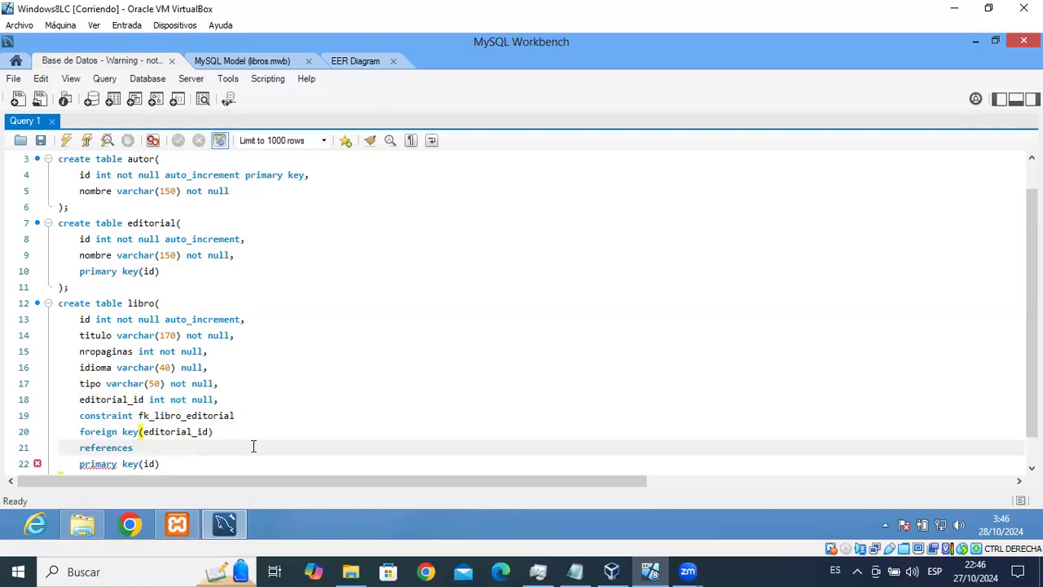
{"action": "type", "text": "editorial(i"}
{"action": "key", "text": "BackSpace"}
{"action": "type", "text": "d)"}
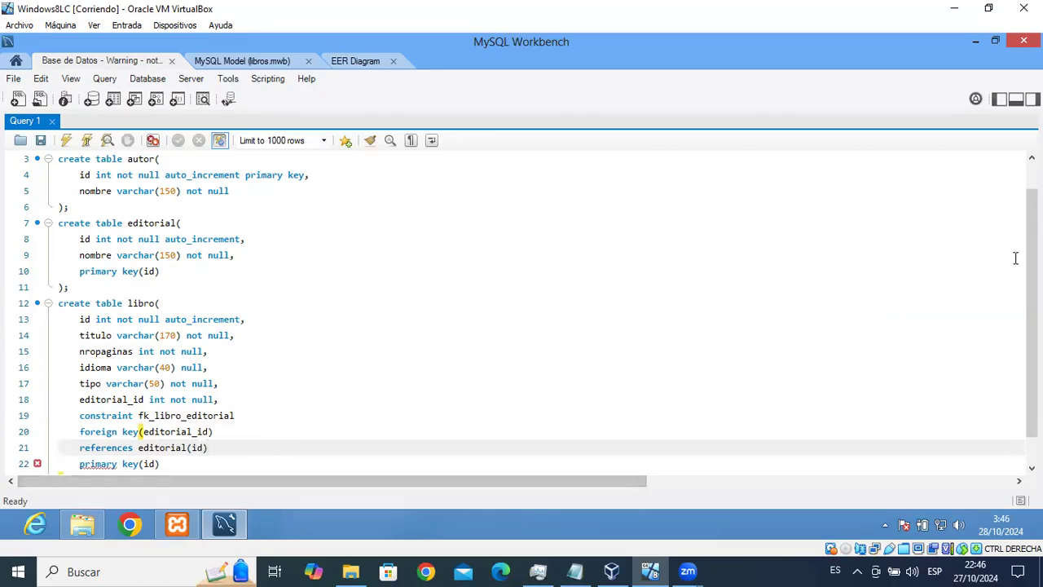
{"action": "scroll", "coordinate": [1010, 277], "scroll_direction": "down", "scroll_amount": 1}
{"action": "type", "text": ","}
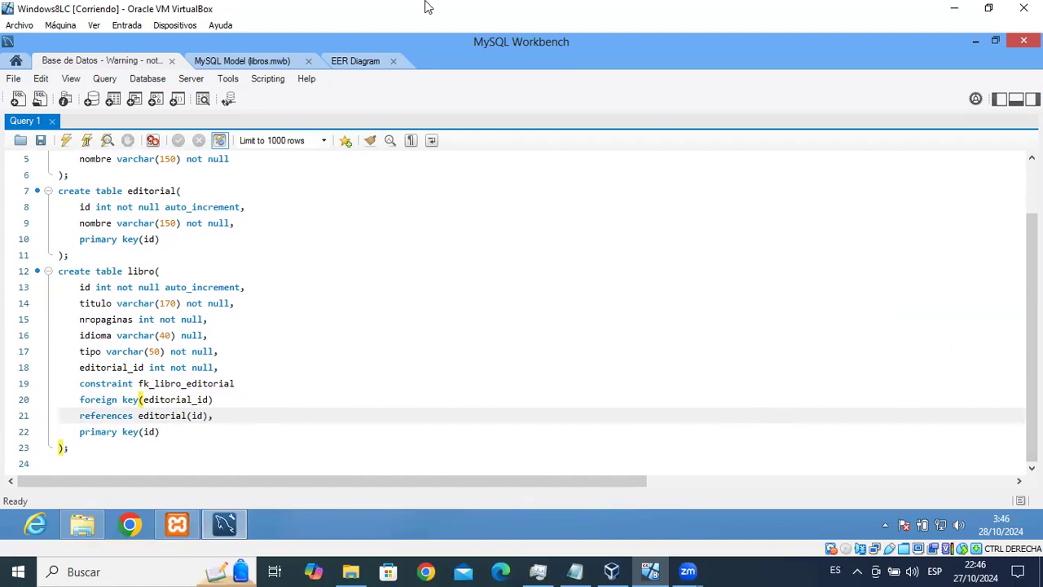
{"action": "left_click", "coordinate": [355, 60]}
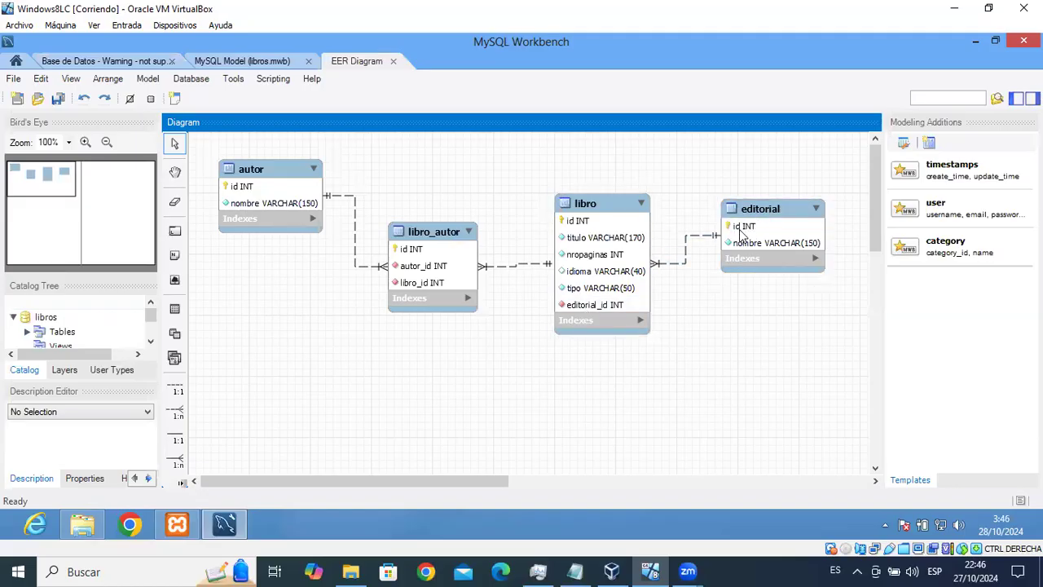
{"action": "left_click", "coordinate": [144, 65]}
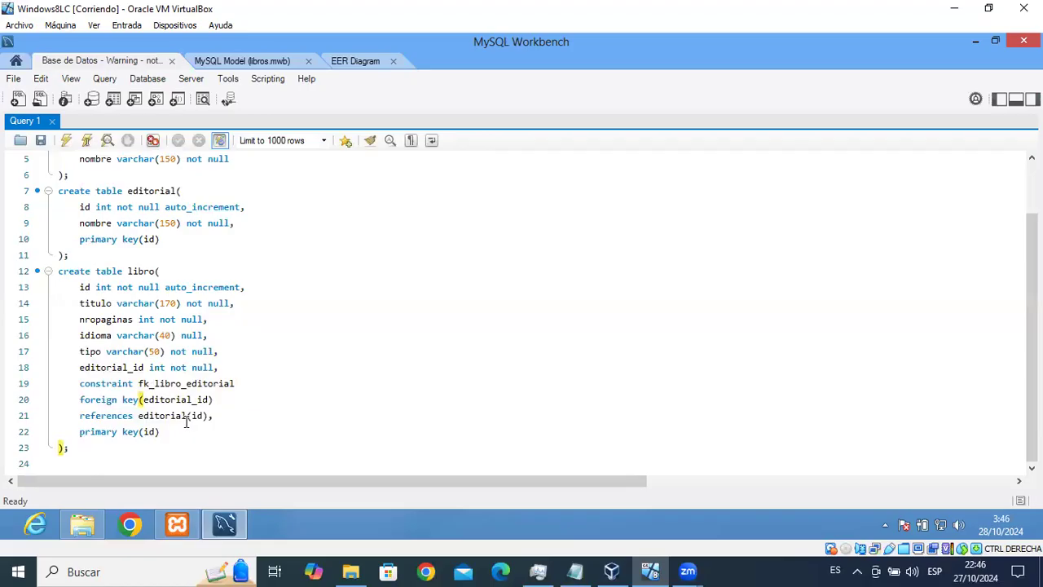
{"action": "double_click", "coordinate": [85, 207]}
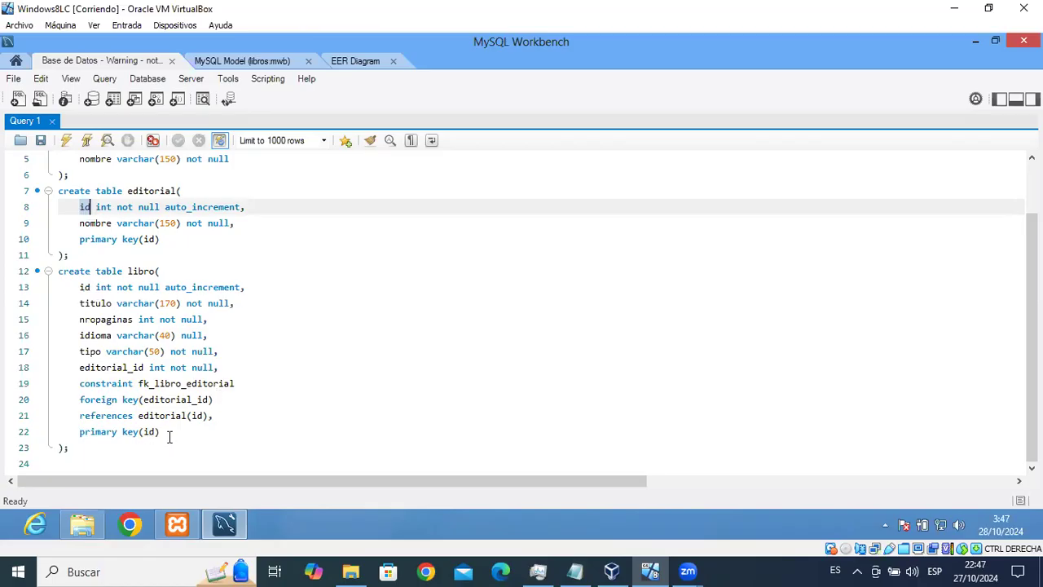
{"action": "left_click", "coordinate": [93, 448]}
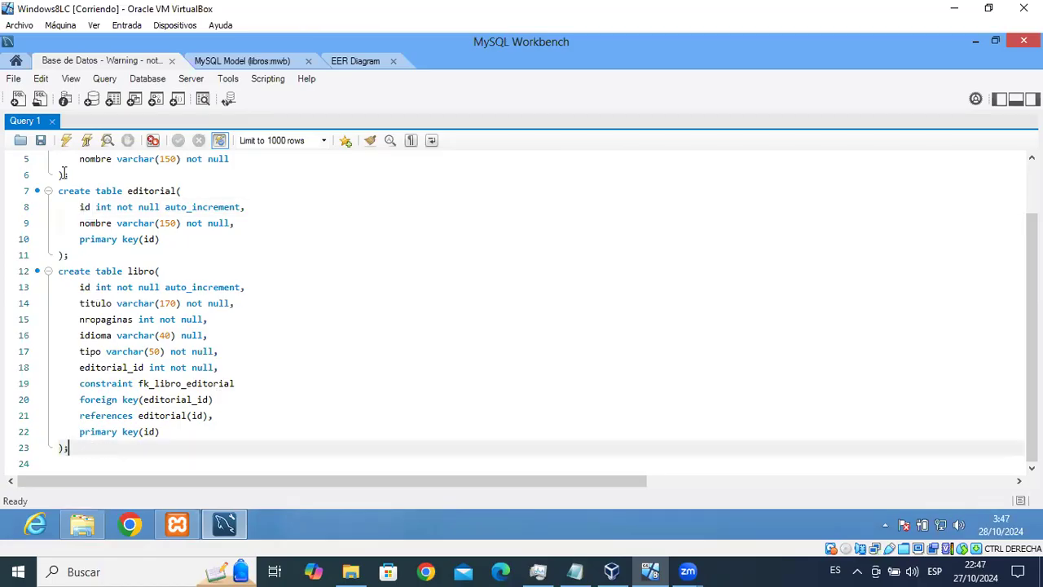
Execute the libro create-table statement and show the Navigator and Output panels.
{"action": "left_click", "coordinate": [87, 141]}
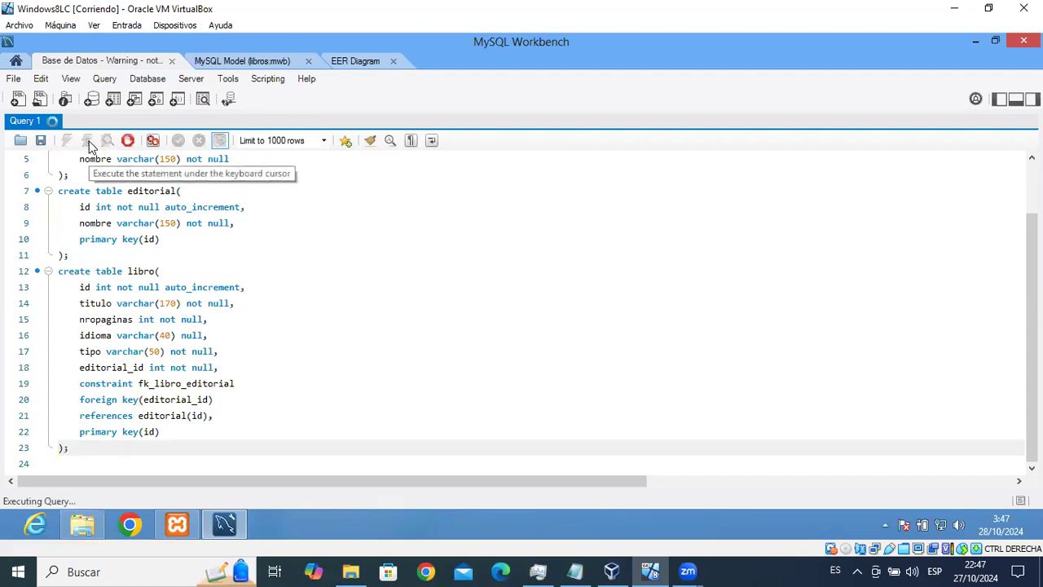
{"action": "left_click", "coordinate": [998, 100]}
{"action": "left_click", "coordinate": [1015, 99]}
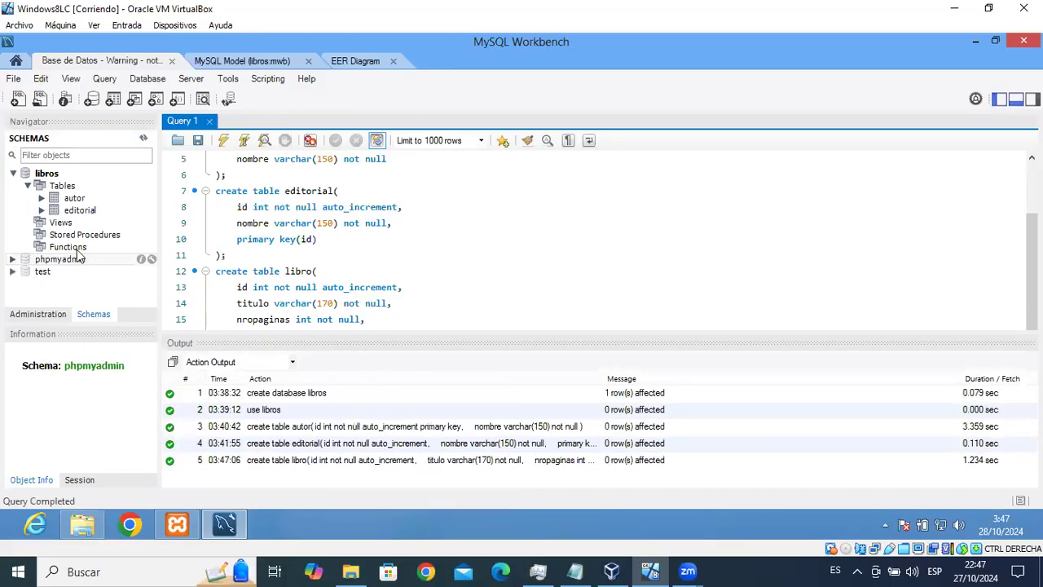
Refresh Schemas and expand libro's Foreign Keys to confirm fk_libro_editorial.
{"action": "left_click", "coordinate": [144, 139]}
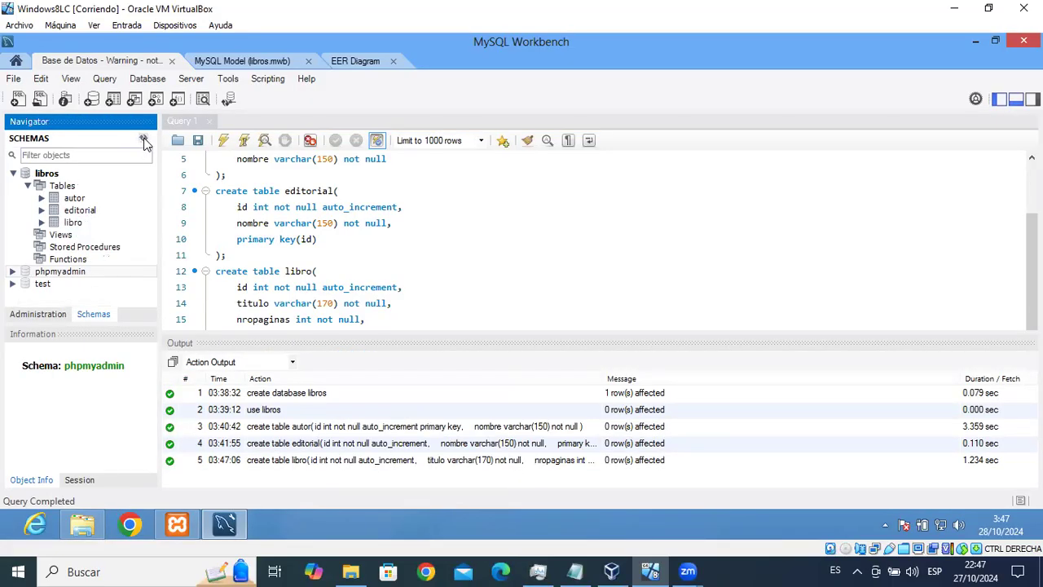
{"action": "left_click", "coordinate": [42, 223]}
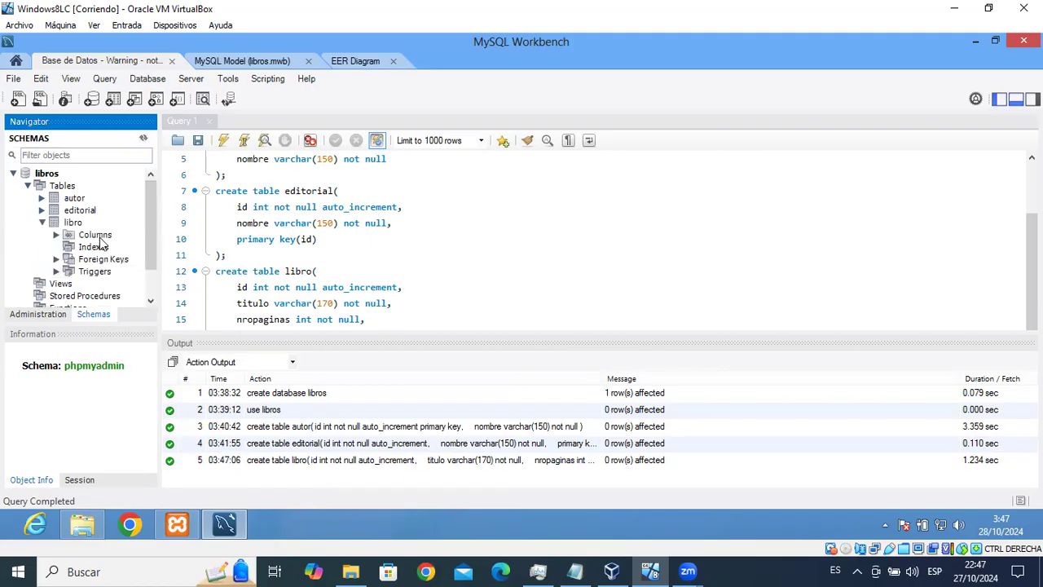
{"action": "left_click", "coordinate": [57, 260]}
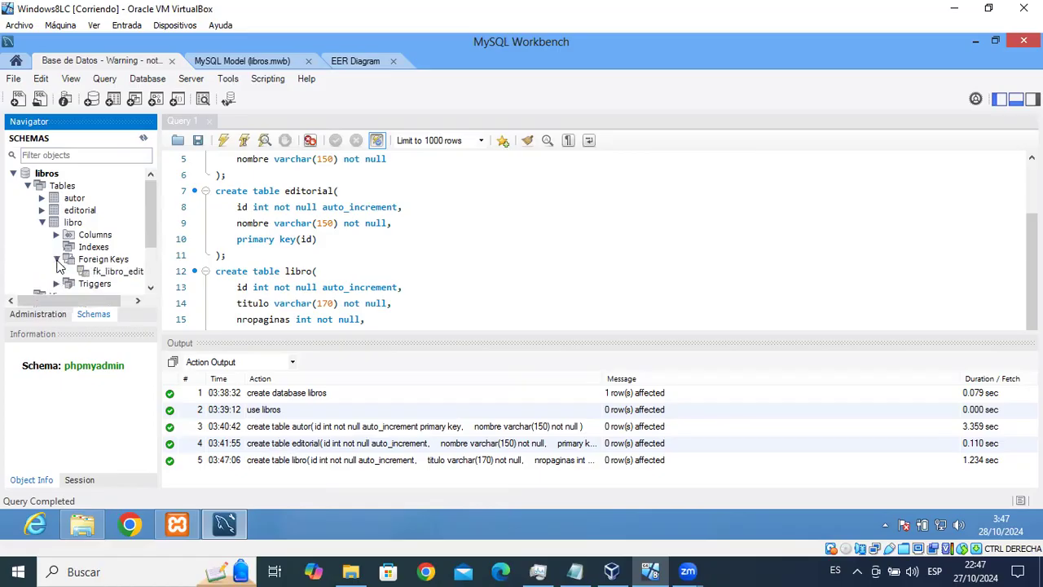
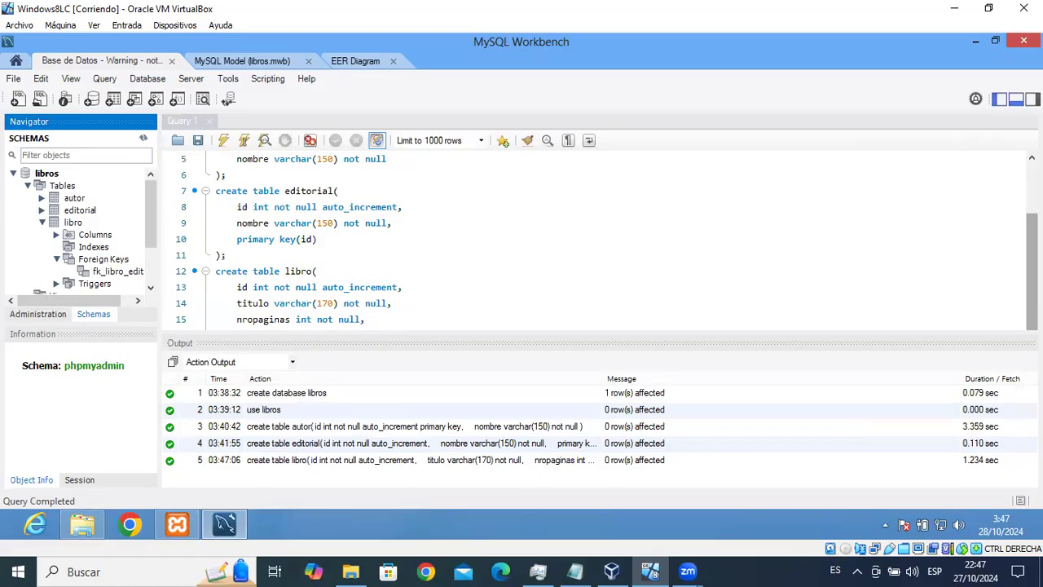
Hide the output panel, glance at the EER diagram, and add a blank line after the libro table.
{"action": "left_click", "coordinate": [999, 103]}
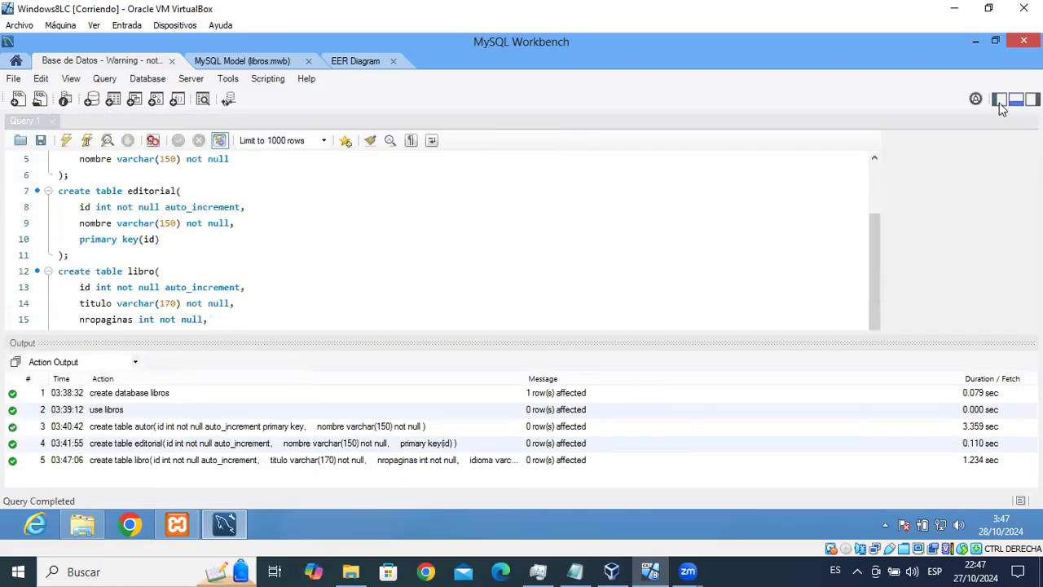
{"action": "left_click", "coordinate": [999, 103]}
{"action": "left_click", "coordinate": [1017, 99]}
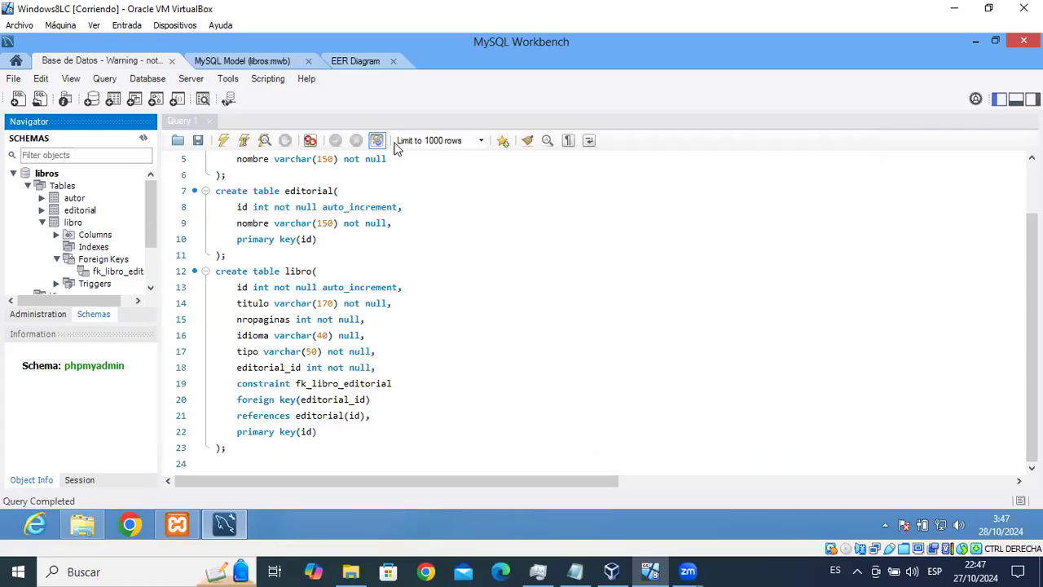
{"action": "left_click", "coordinate": [360, 68]}
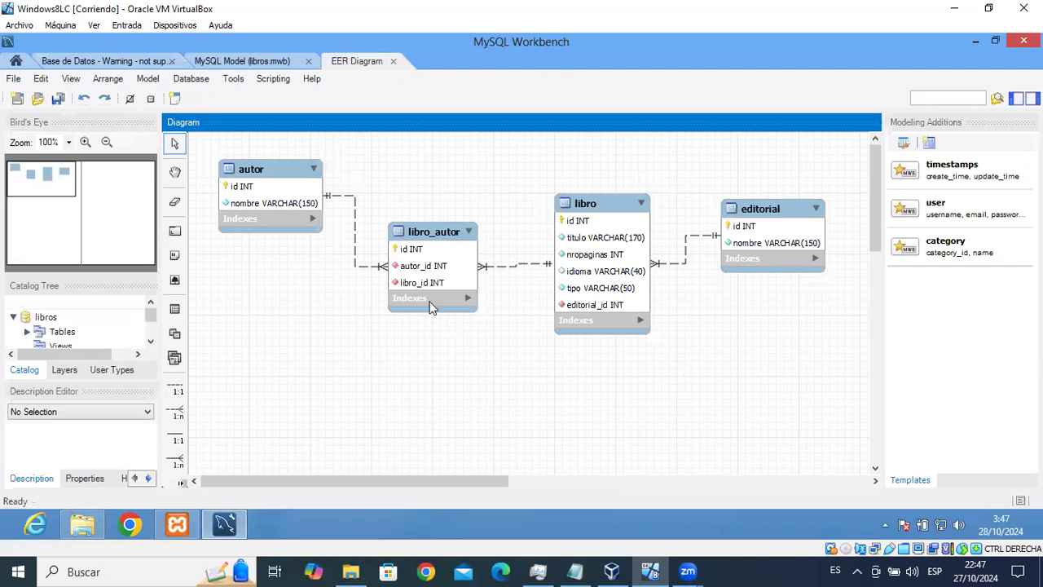
{"action": "left_click", "coordinate": [104, 62]}
{"action": "left_click", "coordinate": [305, 447]}
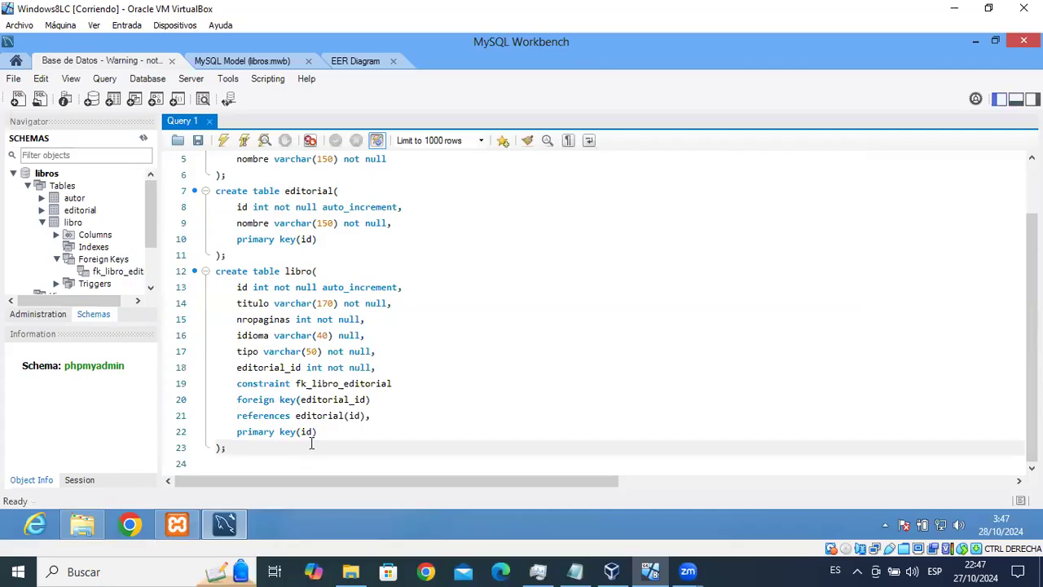
{"action": "key", "text": "Down"}
Start a 'create table libro_autor(' statement with a closing semicolon.
{"action": "type", "text": "crea"}
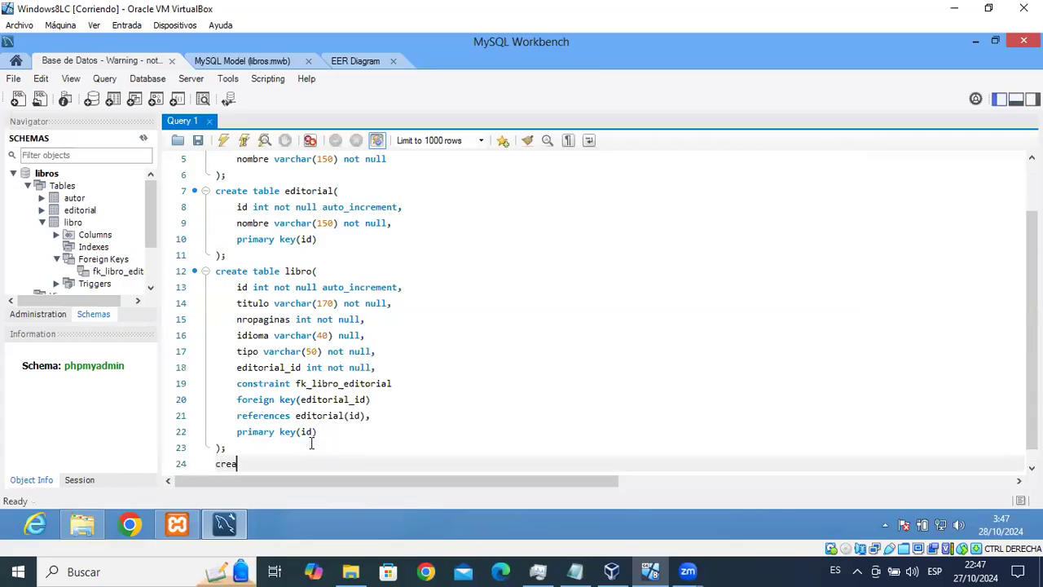
{"action": "type", "text": "te table libro"}
{"action": "key", "text": "BackSpace"}
{"action": "type", "text": "_au"}
{"action": "type", "text": "("}
{"action": "key", "text": "Return"}
{"action": "key", "text": "Return"}
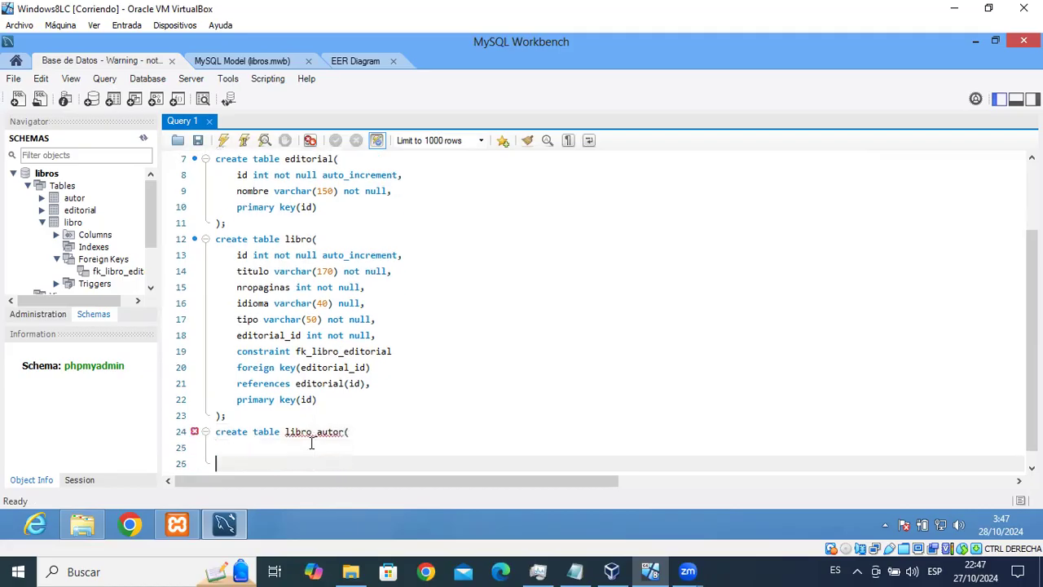
{"action": "type", "text": ";"}
Copy libro's id column definition into libro_autor, checking the EER diagram.
{"action": "left_click", "coordinate": [251, 447]}
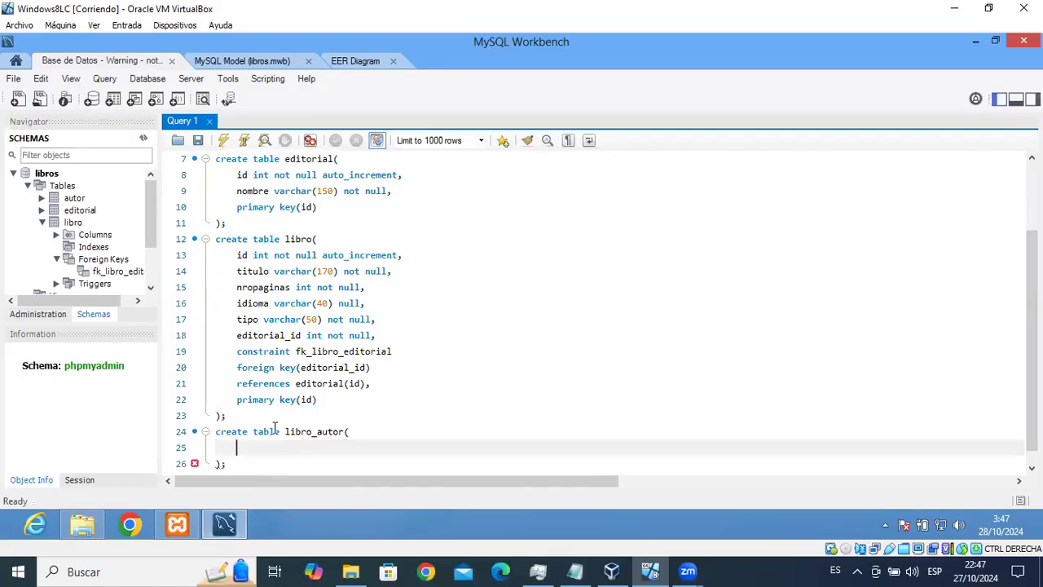
{"action": "left_click_drag", "start_coordinate": [237, 255], "coordinate": [412, 258]}
{"action": "key", "text": "ctrl+c"}
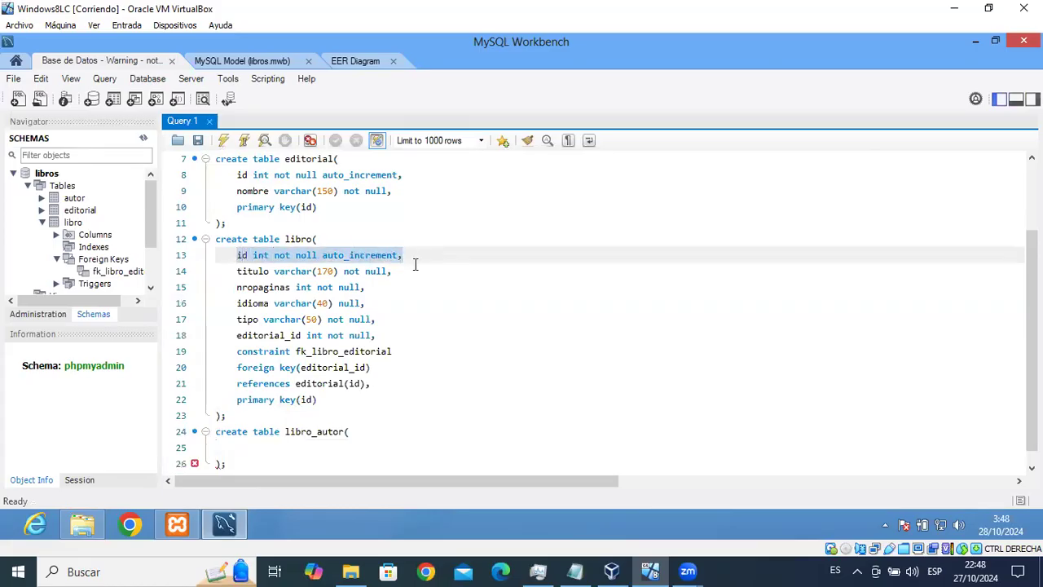
{"action": "left_click", "coordinate": [266, 447]}
{"action": "key", "text": "ctrl+v"}
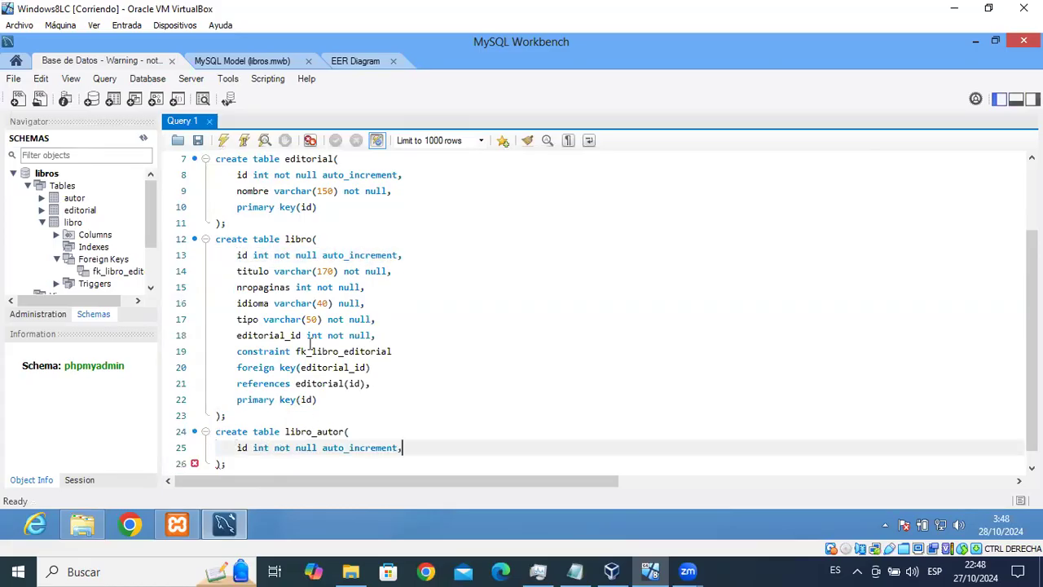
{"action": "left_click", "coordinate": [360, 63]}
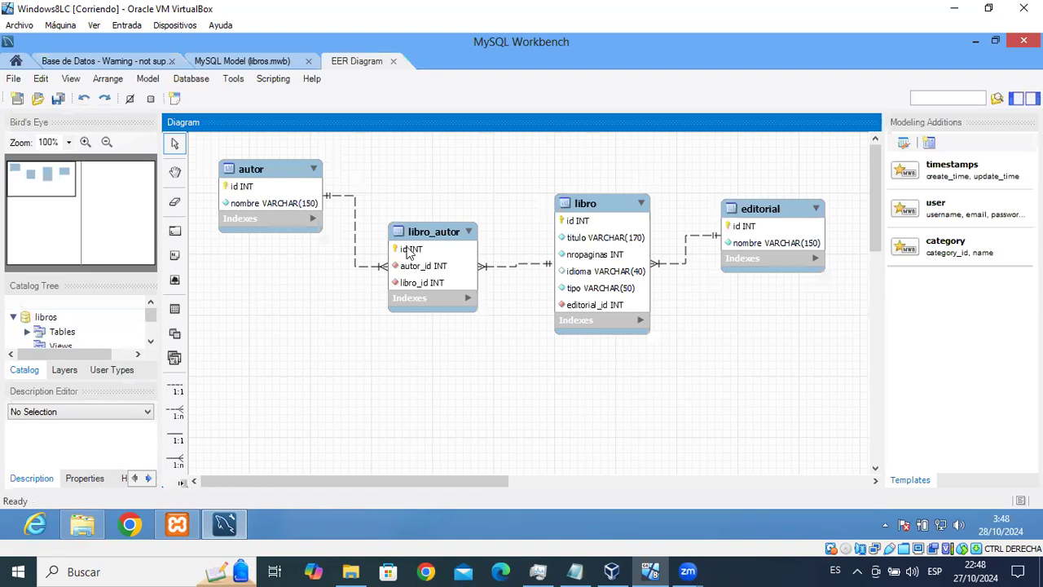
{"action": "left_click", "coordinate": [113, 61]}
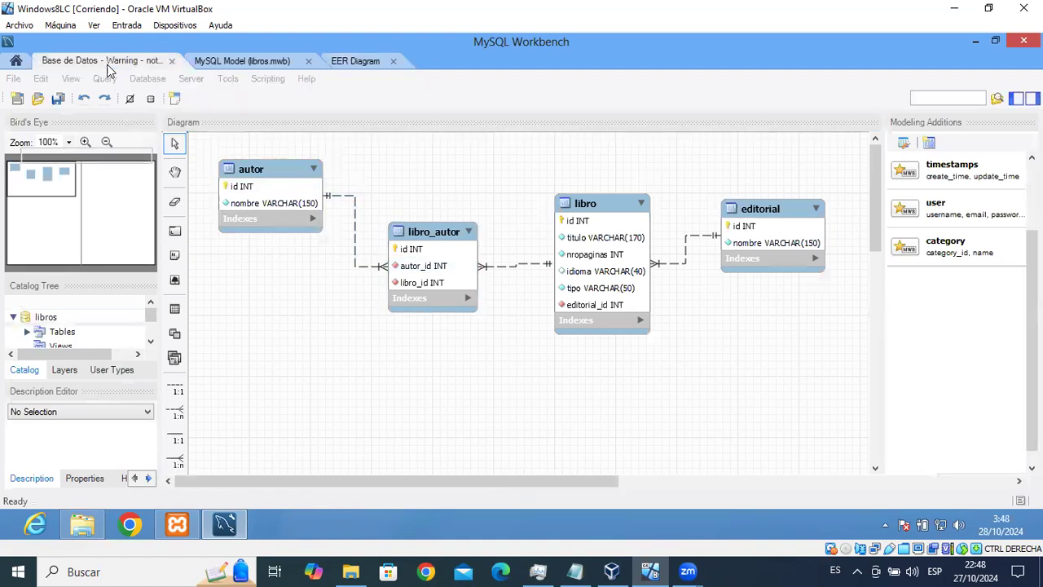
{"action": "left_click", "coordinate": [428, 448]}
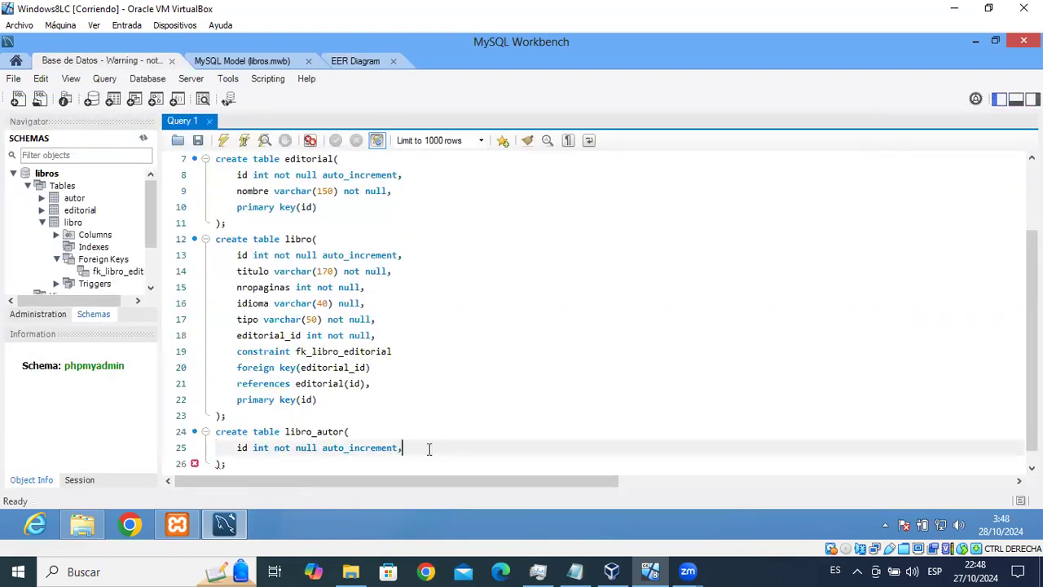
{"action": "key", "text": "Return"}
{"action": "left_click", "coordinate": [360, 70]}
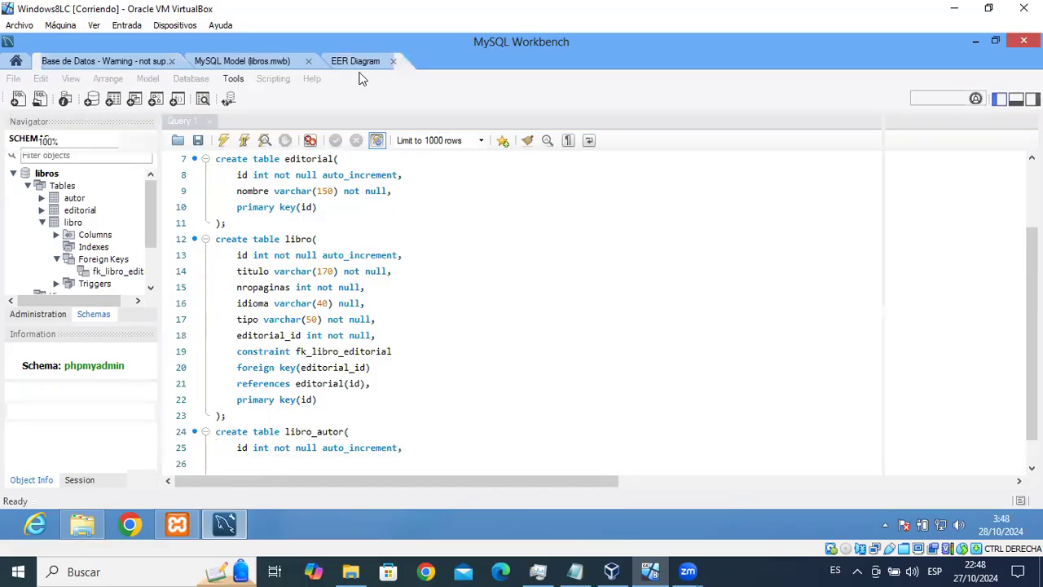
{"action": "left_click", "coordinate": [133, 63]}
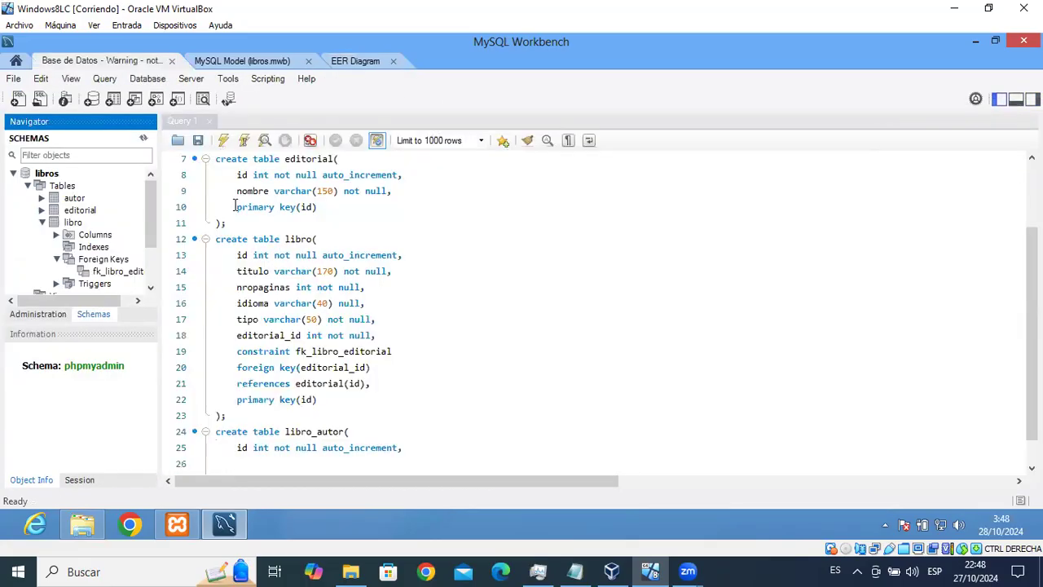
Add the 'autor_id int not null' column and begin the libro_id line.
{"action": "left_click", "coordinate": [309, 458]}
{"action": "type", "text": "autor"}
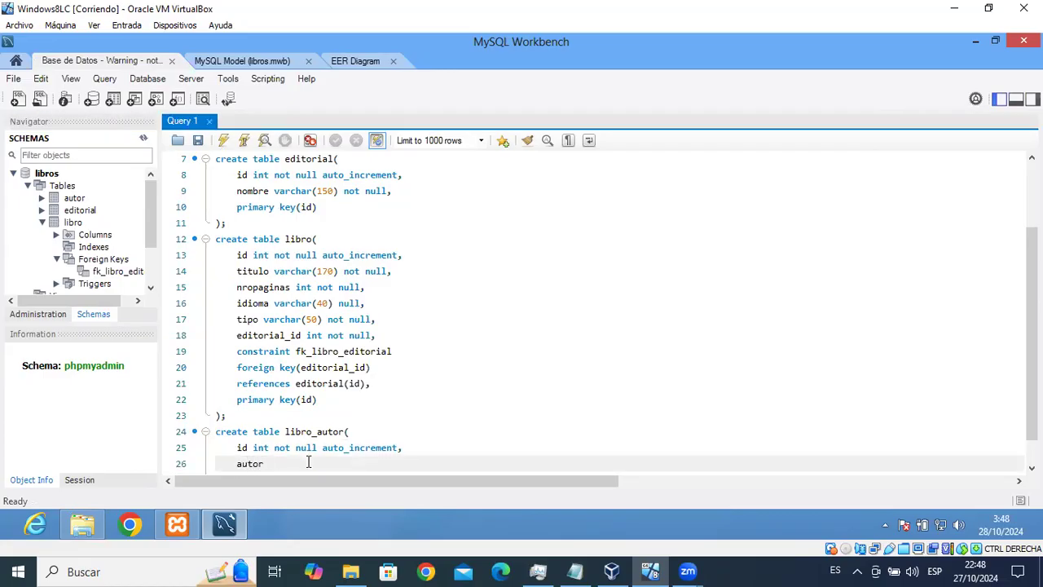
{"action": "type", "text": "_id int not null"}
{"action": "scroll", "coordinate": [1032, 350], "scroll_direction": "down", "scroll_amount": 1}
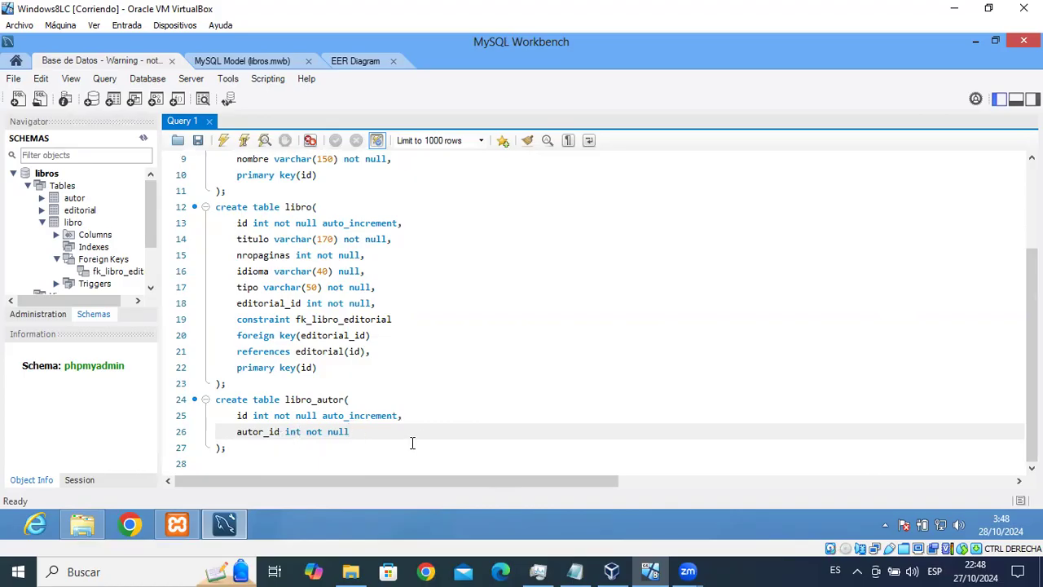
{"action": "type", "text": ";"}
{"action": "key", "text": "Return"}
{"action": "type", "text": "libro_id"}
Finish 'libro_id int not null,' and change the semicolon after autor_id to a comma.
{"action": "left_click", "coordinate": [383, 68]}
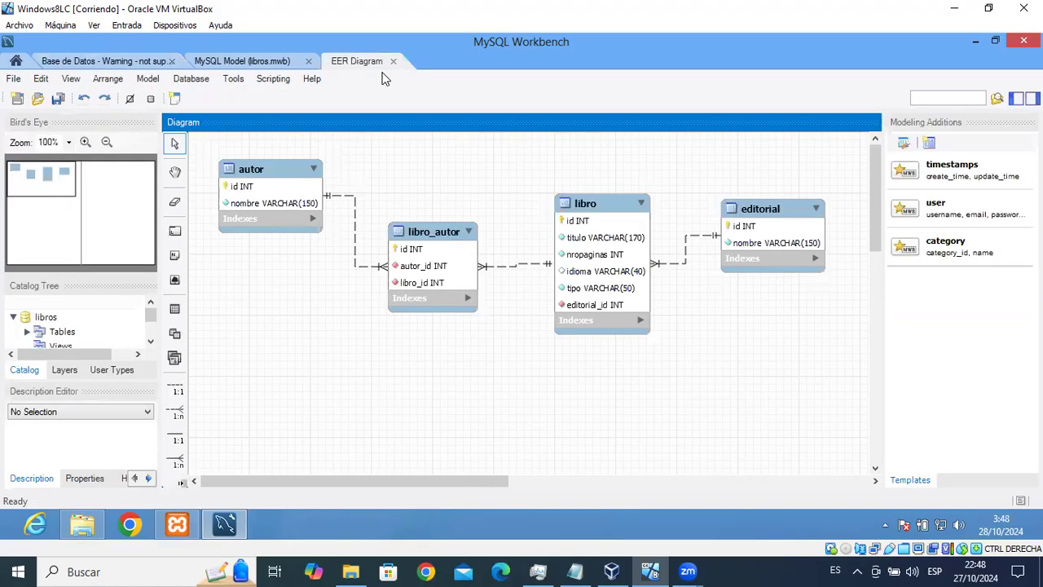
{"action": "left_click", "coordinate": [140, 62]}
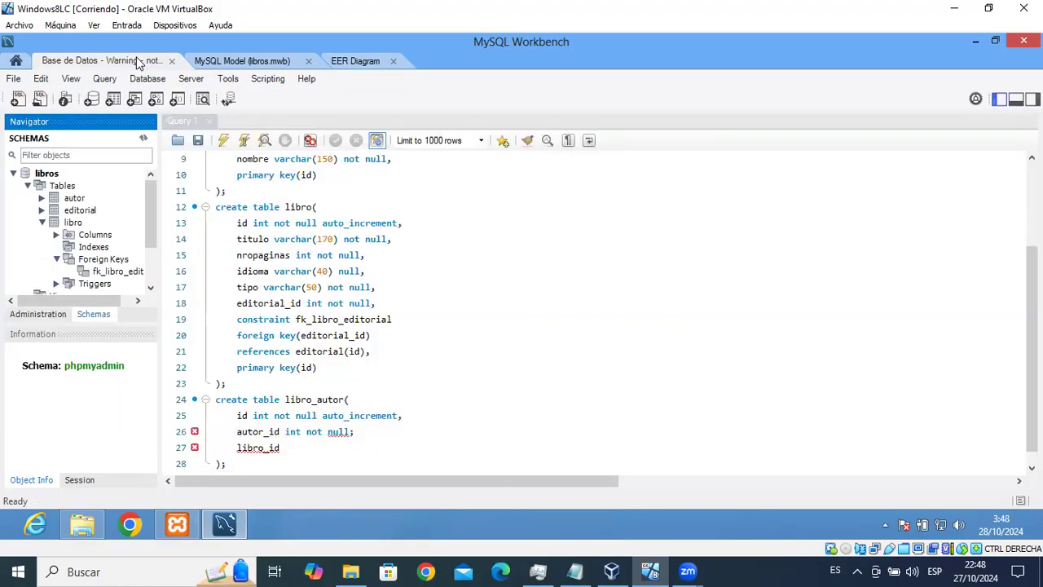
{"action": "left_click", "coordinate": [309, 445]}
{"action": "type", "text": "int not null"}
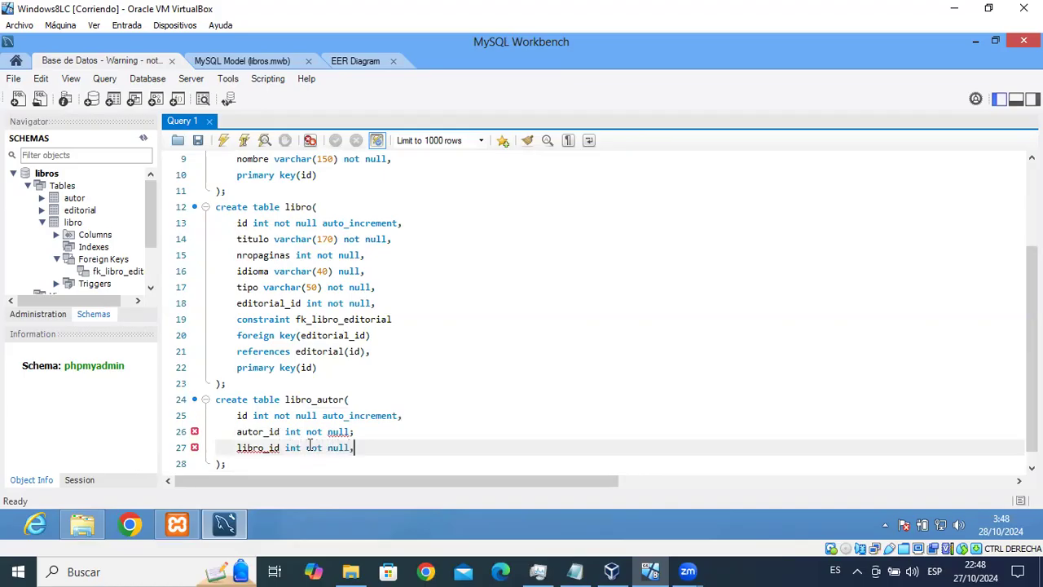
{"action": "type", "text": ","}
{"action": "key", "text": "Return"}
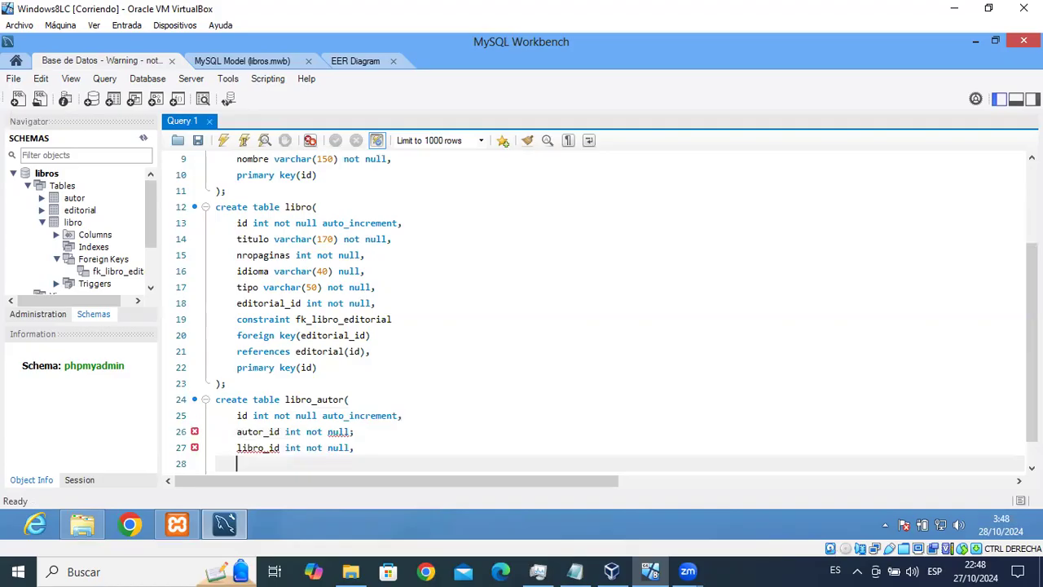
{"action": "left_click", "coordinate": [363, 432]}
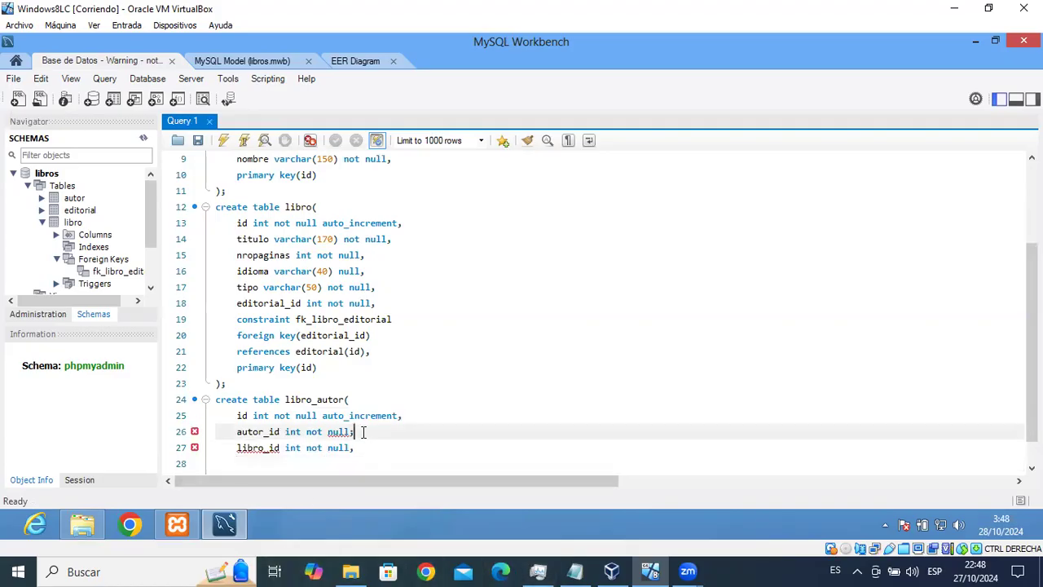
{"action": "key", "text": "BackSpace"}
{"action": "type", "text": ","}
{"action": "scroll", "coordinate": [258, 429], "scroll_direction": "down", "scroll_amount": 1}
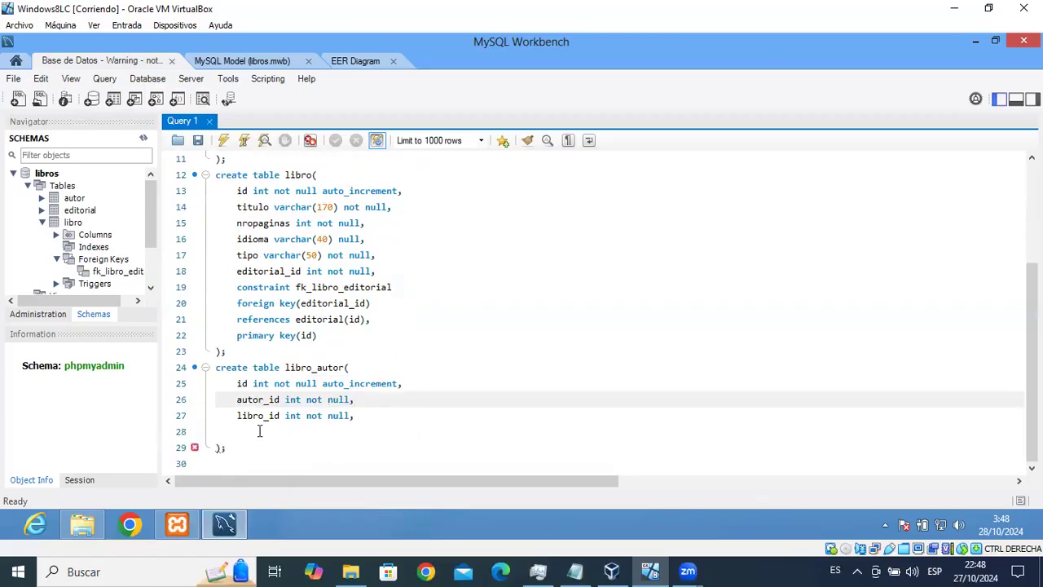
Add a constraint named fk_la_autor below the columns.
{"action": "left_click", "coordinate": [258, 431]}
{"action": "type", "text": "con"}
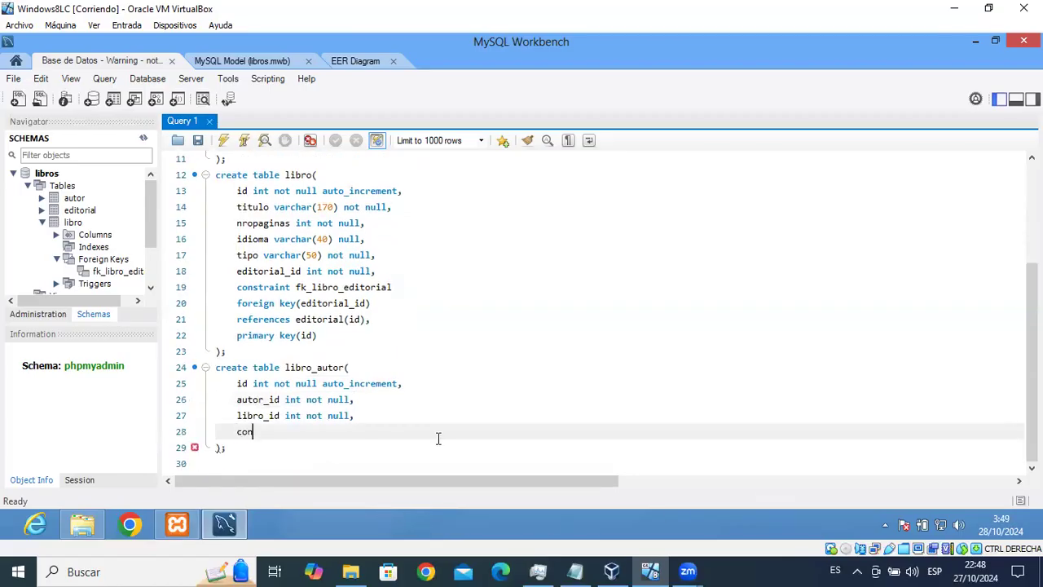
{"action": "type", "text": "straint FK"}
{"action": "key", "text": "BackSpace"}
{"action": "type", "text": "fk_la_autor"}
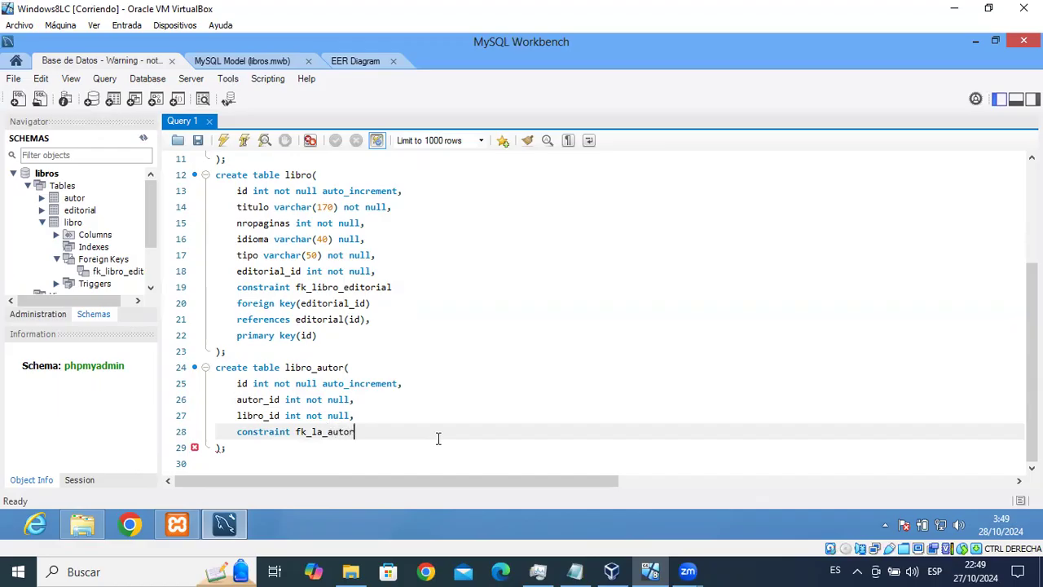
{"action": "key", "text": "Return"}
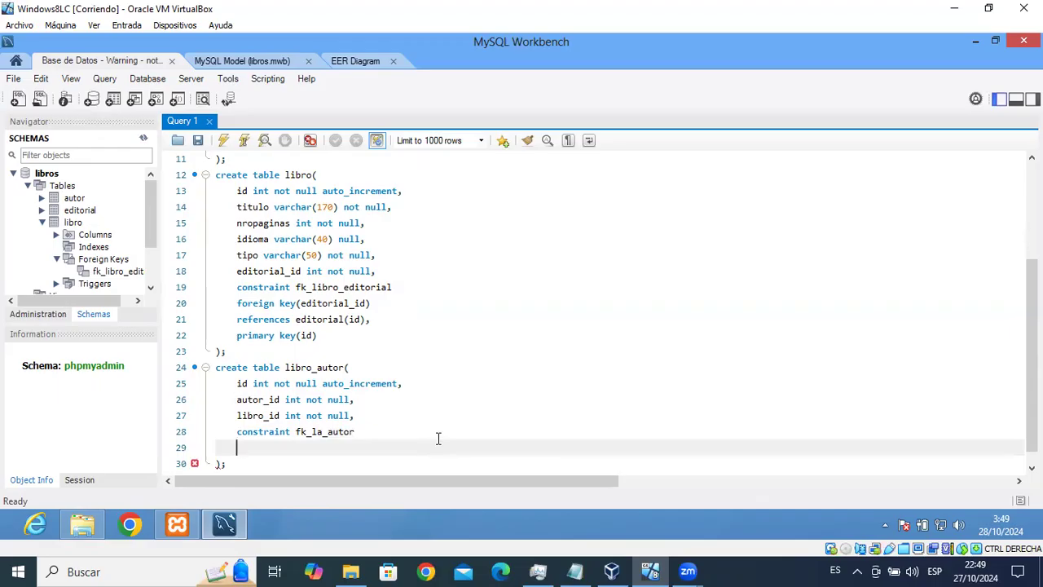
Write 'foreign key(autor_id) references autor(id)' for the constraint and view the EER diagram.
{"action": "type", "text": "for"}
{"action": "key", "text": "Return"}
{"action": "type", "text": "("}
{"action": "left_click_drag", "start_coordinate": [236, 400], "coordinate": [281, 400]}
{"action": "key", "text": "ctrl+c"}
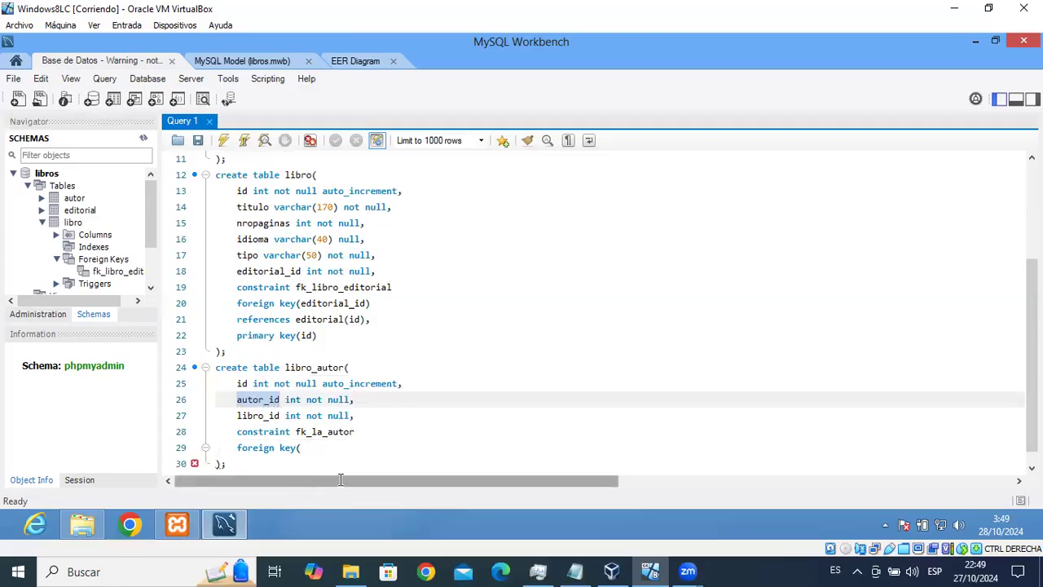
{"action": "left_click", "coordinate": [300, 448]}
{"action": "key", "text": "ctrl+v"}
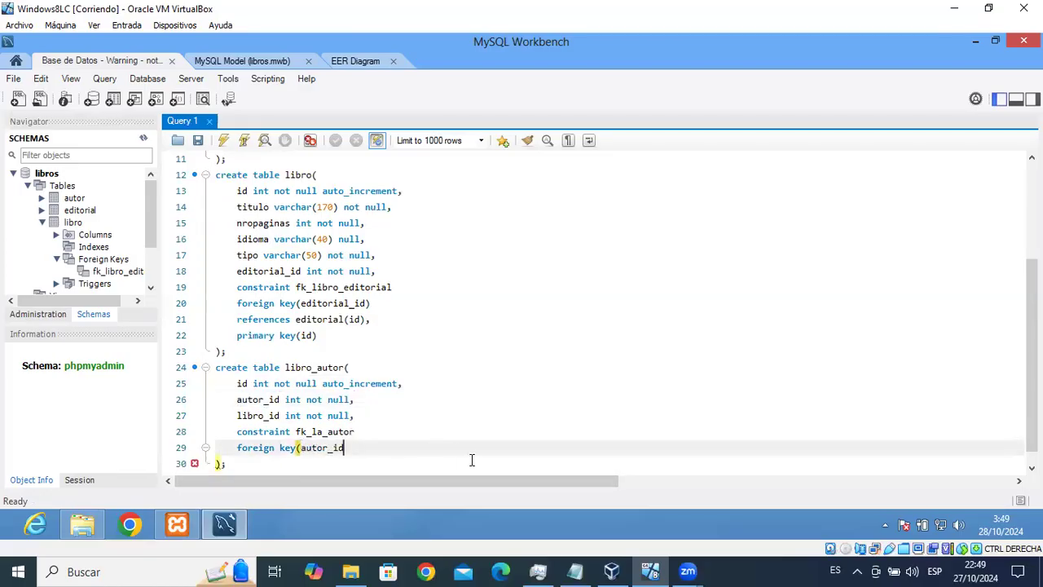
{"action": "type", "text": ")"}
{"action": "key", "text": "Return"}
{"action": "type", "text": "refer"}
{"action": "key", "text": "Return"}
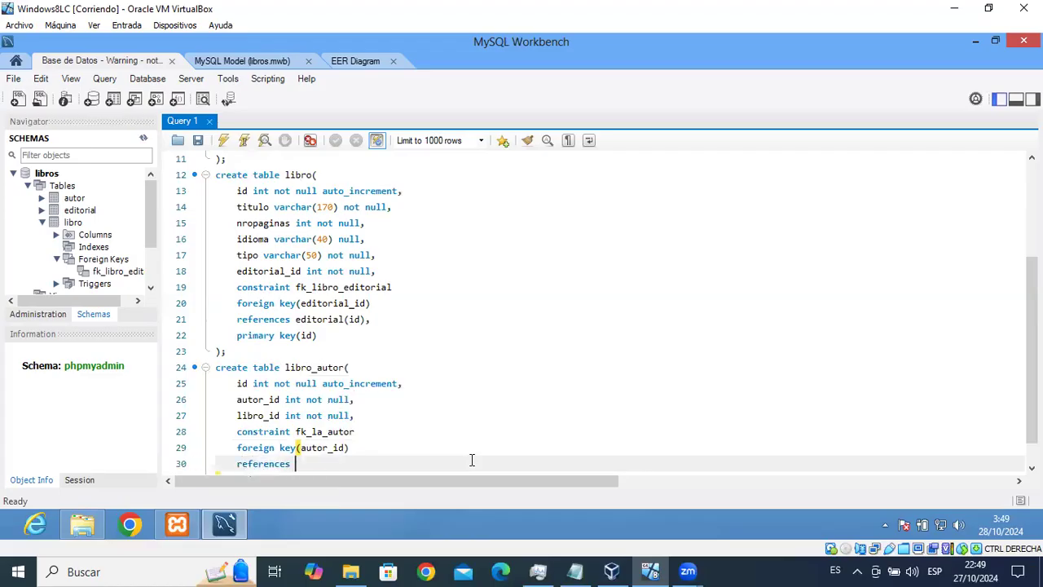
{"action": "type", "text": "autor(id)"}
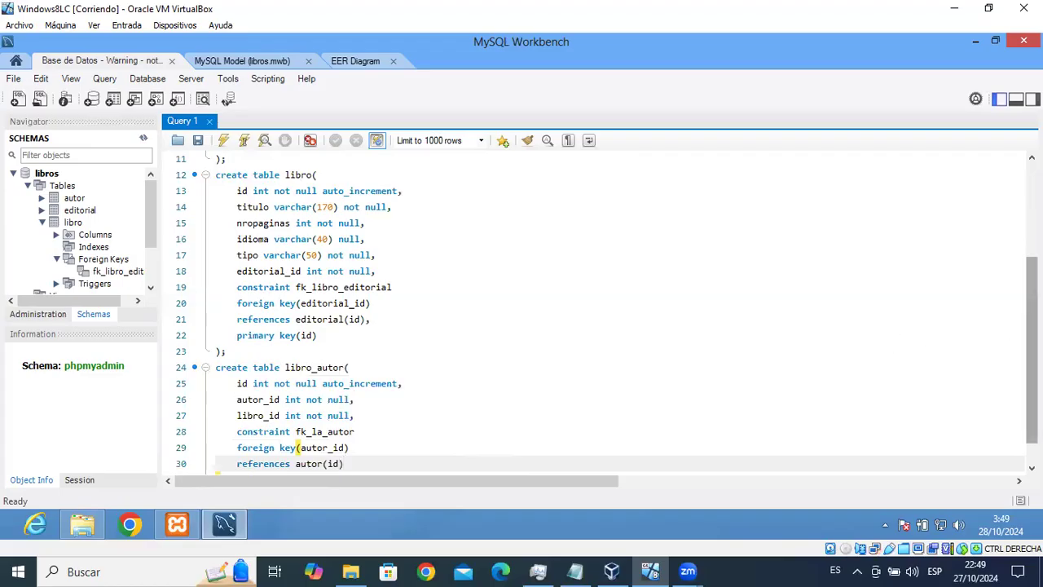
{"action": "scroll", "coordinate": [1002, 383], "scroll_direction": "down", "scroll_amount": 1}
{"action": "left_click", "coordinate": [359, 61]}
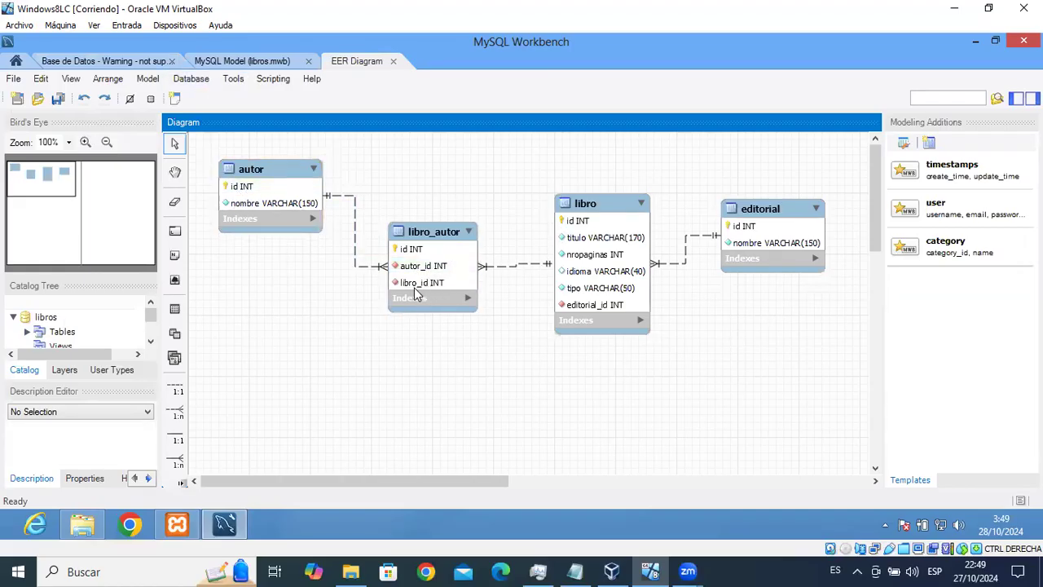
Duplicate the autor constraint below it and rename the copy fk_la_libro.
{"action": "left_click", "coordinate": [137, 61]}
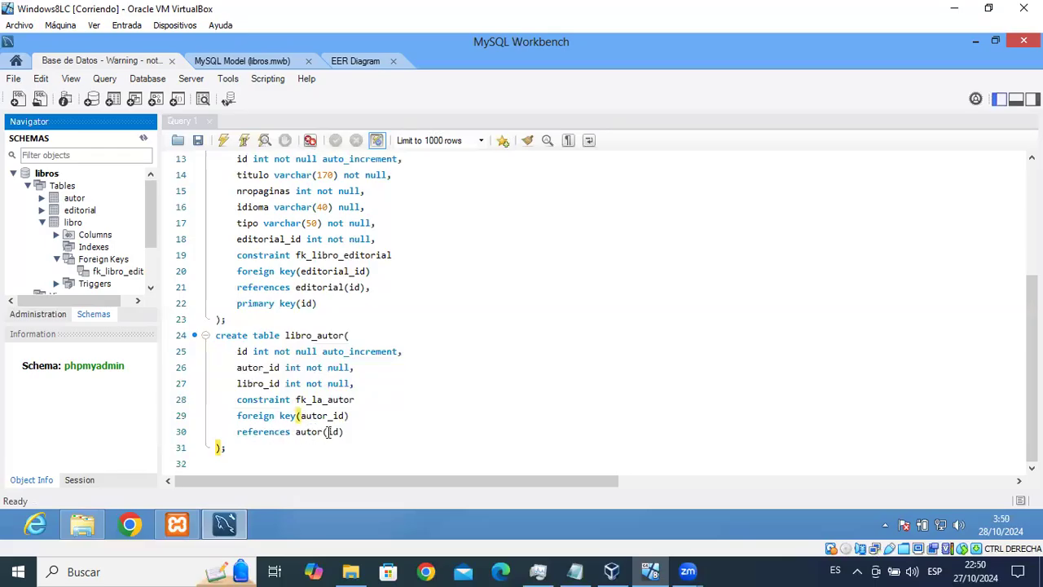
{"action": "left_click", "coordinate": [380, 432]}
{"action": "type", "text": ","}
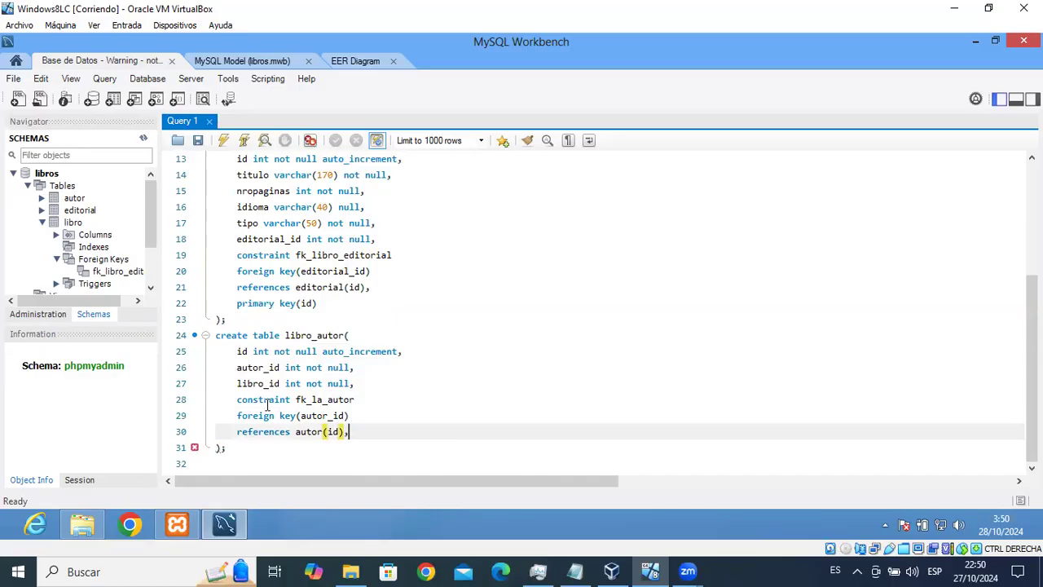
{"action": "key", "text": "Return"}
{"action": "left_click_drag", "start_coordinate": [237, 400], "coordinate": [350, 432]}
{"action": "key", "text": "ctrl+c"}
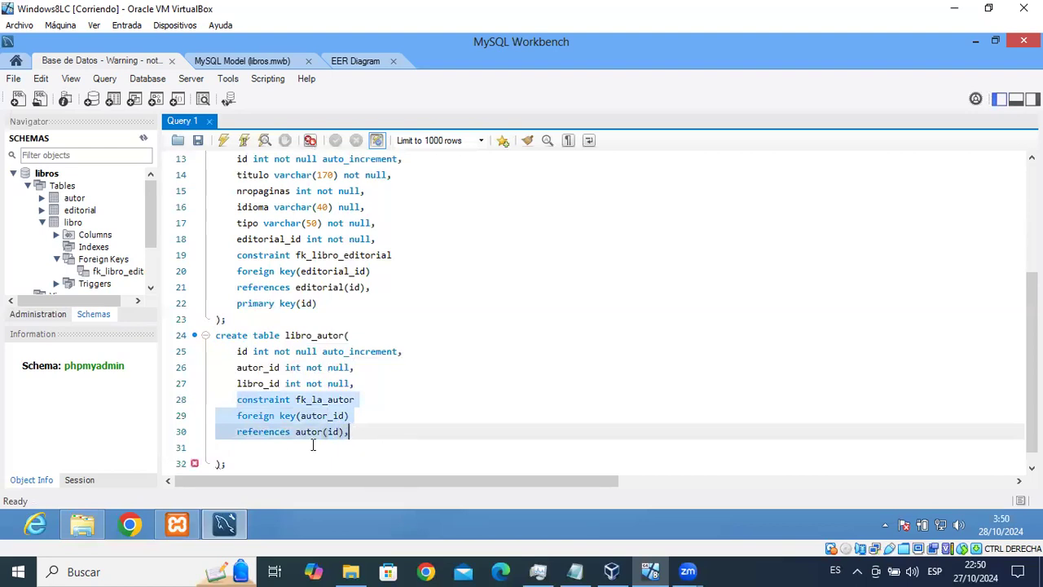
{"action": "left_click", "coordinate": [274, 447]}
{"action": "key", "text": "ctrl+v"}
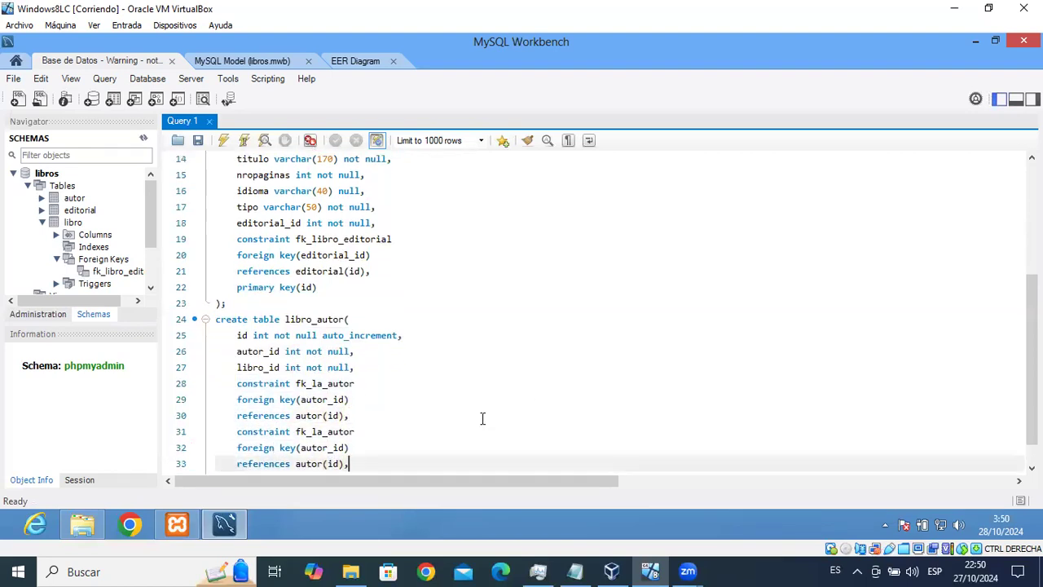
{"action": "left_click", "coordinate": [357, 433]}
{"action": "key", "text": "BackSpace"}
{"action": "key", "text": "BackSpace"}
{"action": "key", "text": "BackSpace"}
{"action": "key", "text": "BackSpace"}
{"action": "key", "text": "BackSpace"}
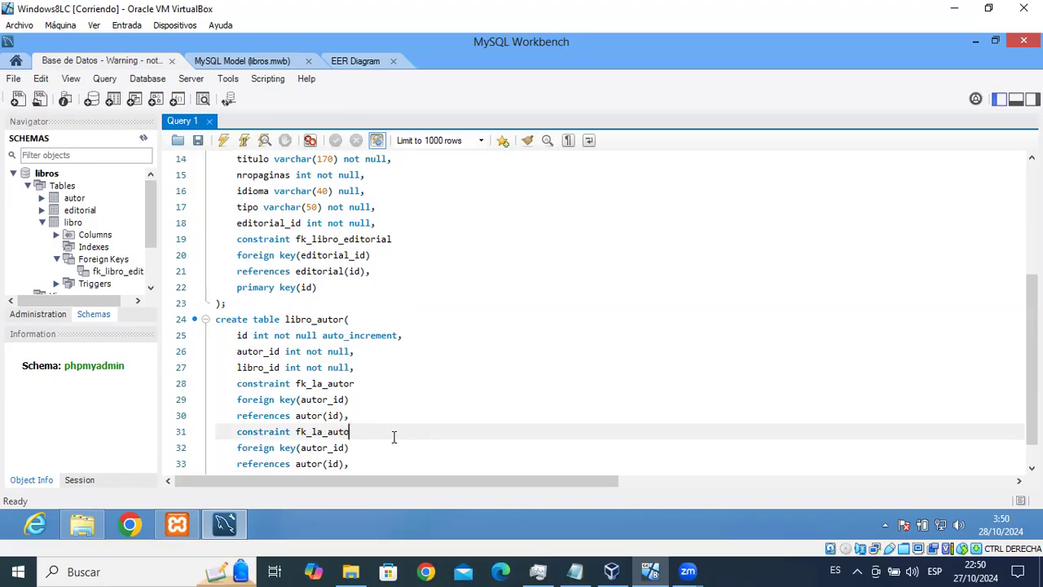
{"action": "type", "text": "libro"}
Make the copied foreign key use libro_id and reference libro(id).
{"action": "left_click_drag", "start_coordinate": [238, 368], "coordinate": [280, 368]}
{"action": "key", "text": "ctrl+c"}
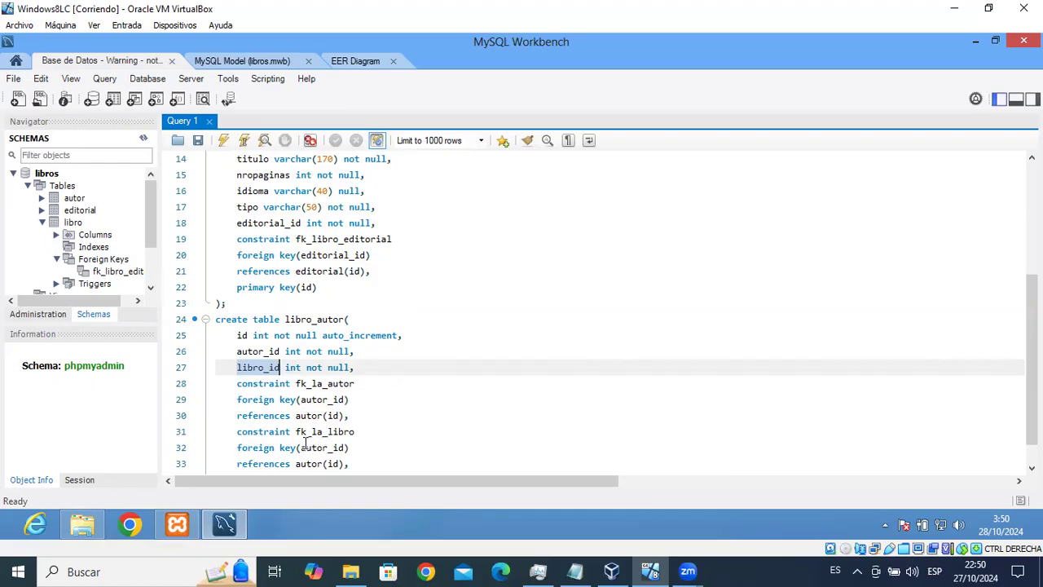
{"action": "left_click_drag", "start_coordinate": [300, 447], "coordinate": [344, 448]}
{"action": "key", "text": "ctrl+v"}
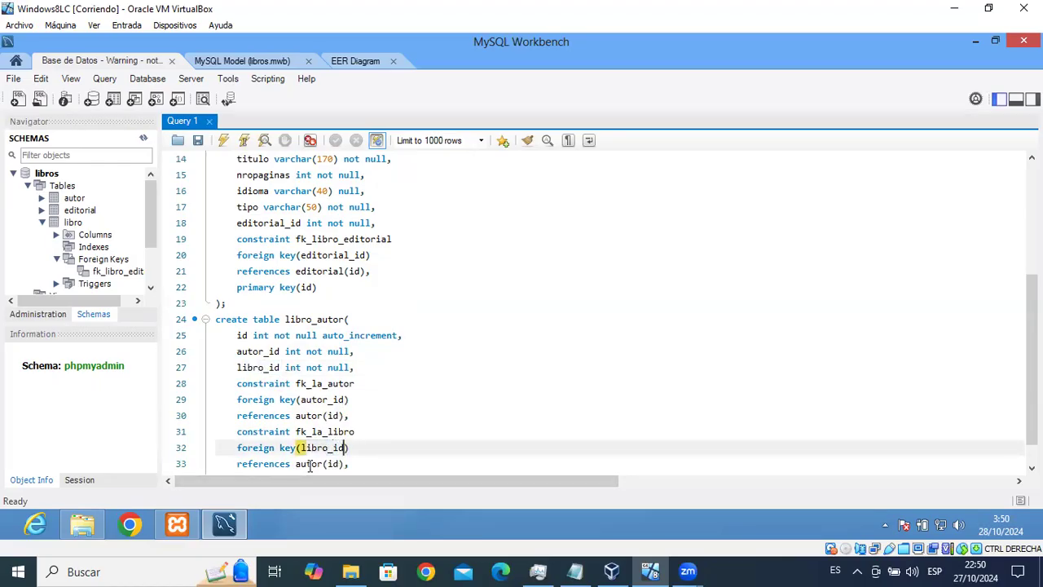
{"action": "double_click", "coordinate": [305, 464]}
{"action": "type", "text": "libro"}
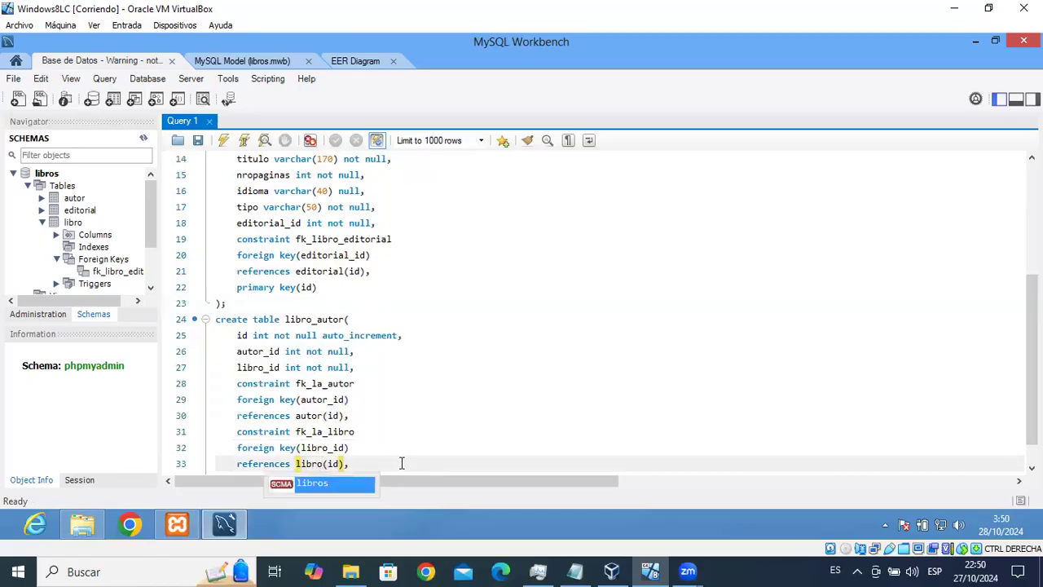
{"action": "left_click", "coordinate": [401, 470]}
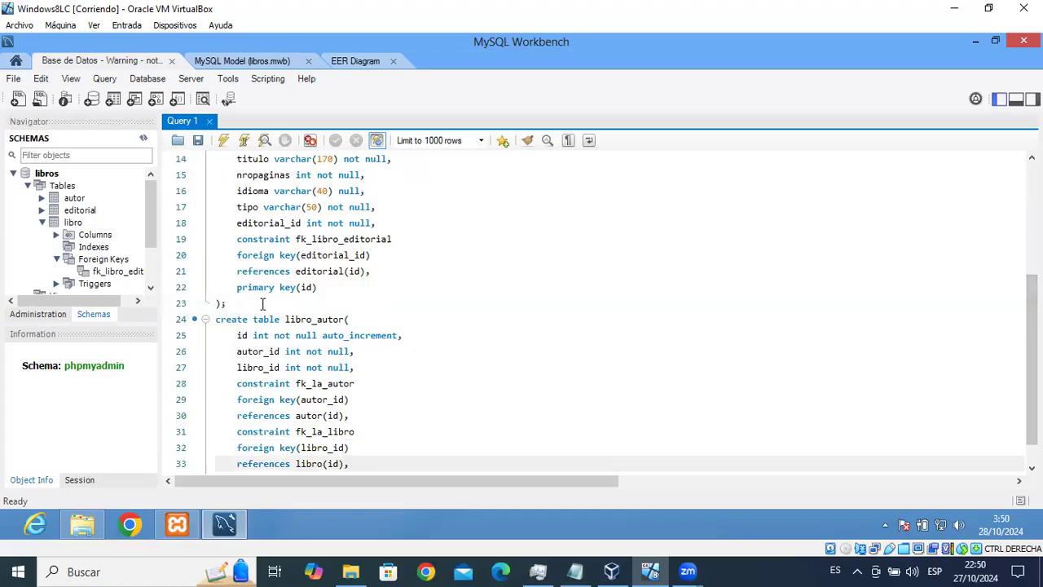
Add primary key(id) to libro_autor and execute its create table statement.
{"action": "left_click_drag", "start_coordinate": [237, 286], "coordinate": [335, 283]}
{"action": "key", "text": "ctrl+c"}
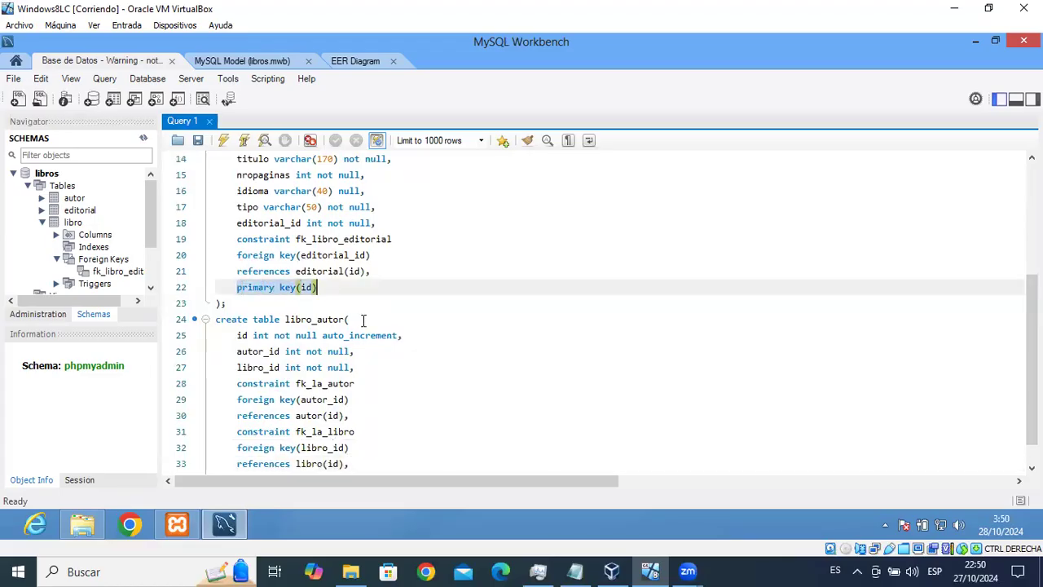
{"action": "left_click", "coordinate": [374, 464]}
{"action": "key", "text": "Return"}
{"action": "key", "text": "ctrl+v"}
{"action": "scroll", "coordinate": [315, 431], "scroll_direction": "down", "scroll_amount": 1}
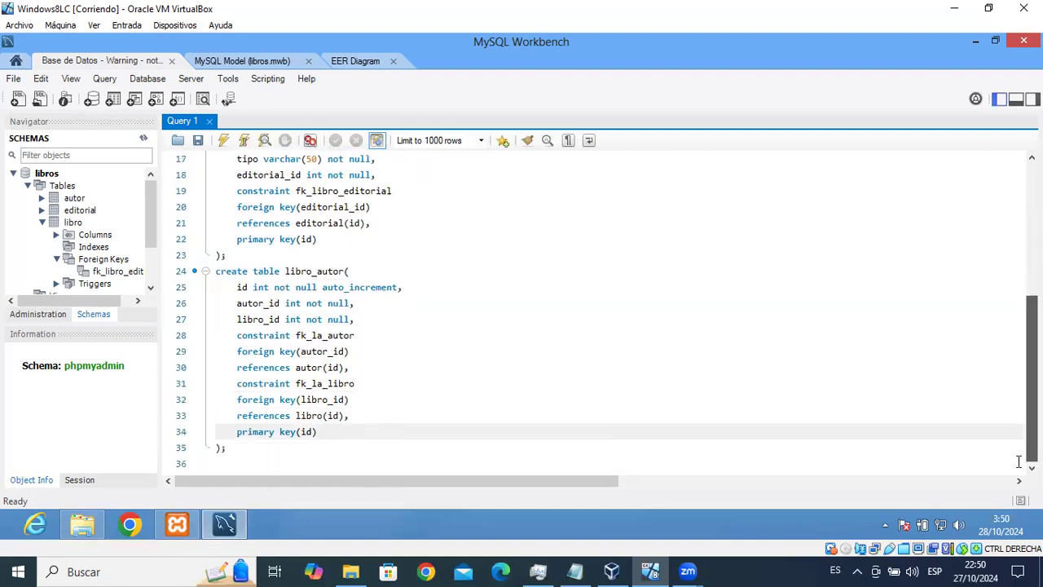
{"action": "left_click", "coordinate": [241, 287]}
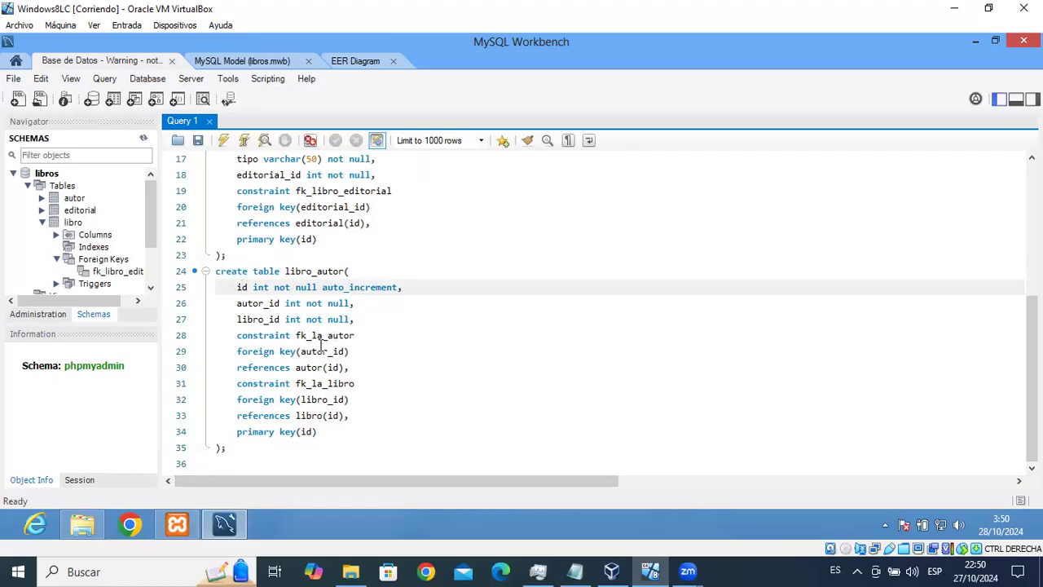
{"action": "left_click", "coordinate": [244, 448]}
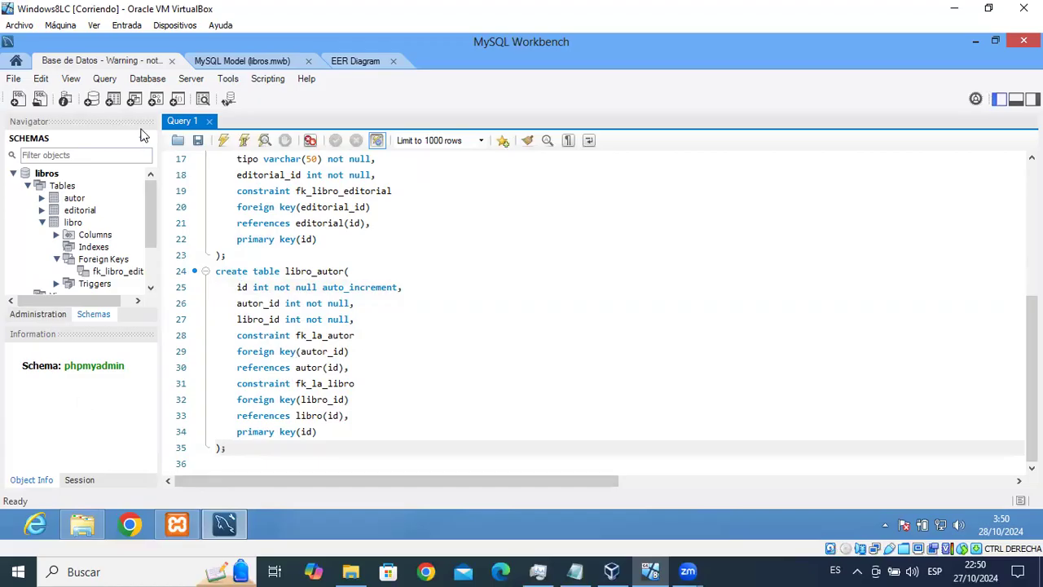
{"action": "left_click", "coordinate": [244, 141]}
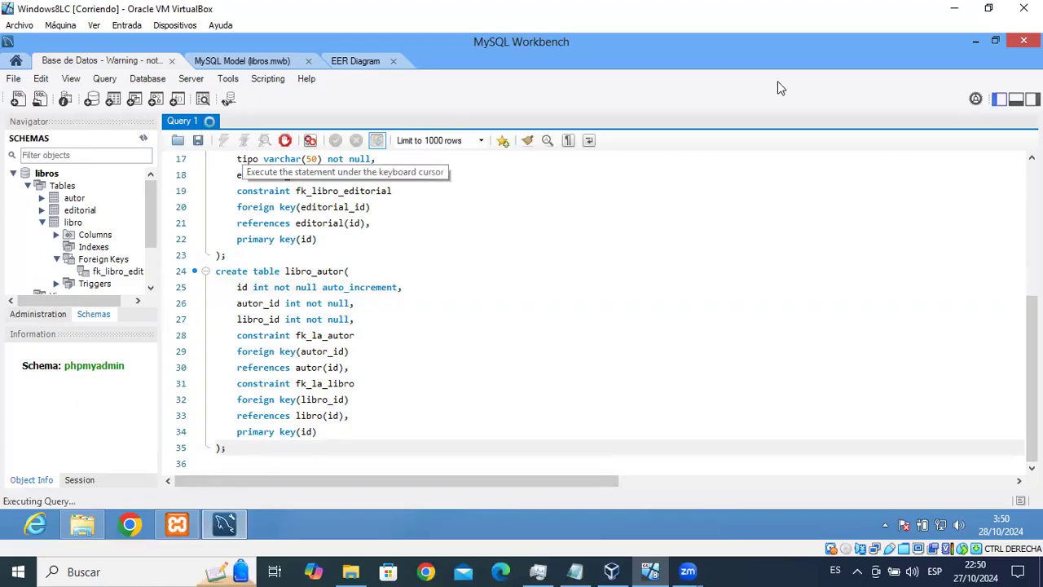
Show the Action Output and expand libro_autor's Columns: id, autor_id, libro_id.
{"action": "left_click", "coordinate": [998, 105]}
{"action": "left_click", "coordinate": [998, 104]}
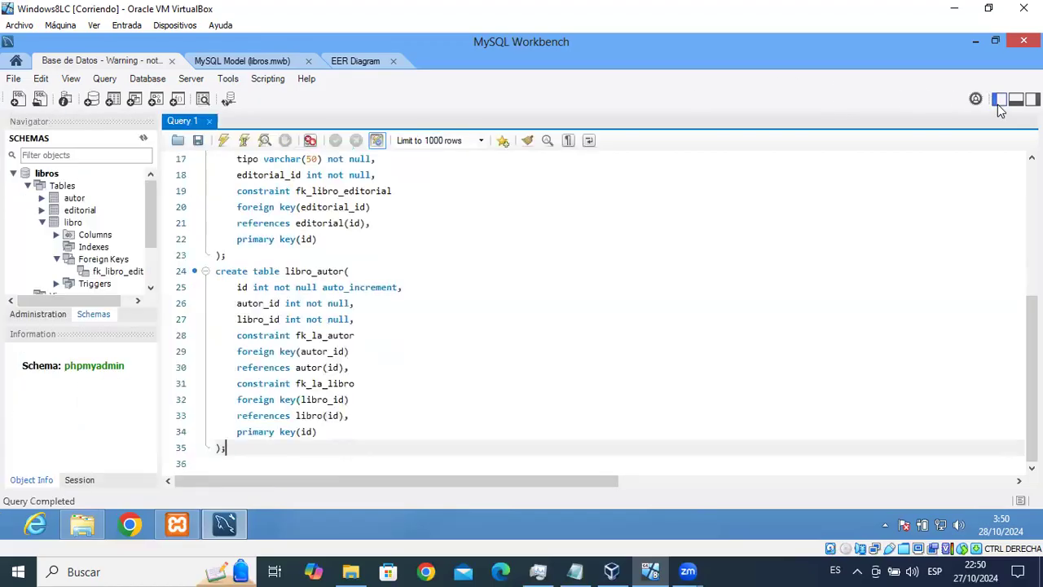
{"action": "left_click", "coordinate": [1015, 100]}
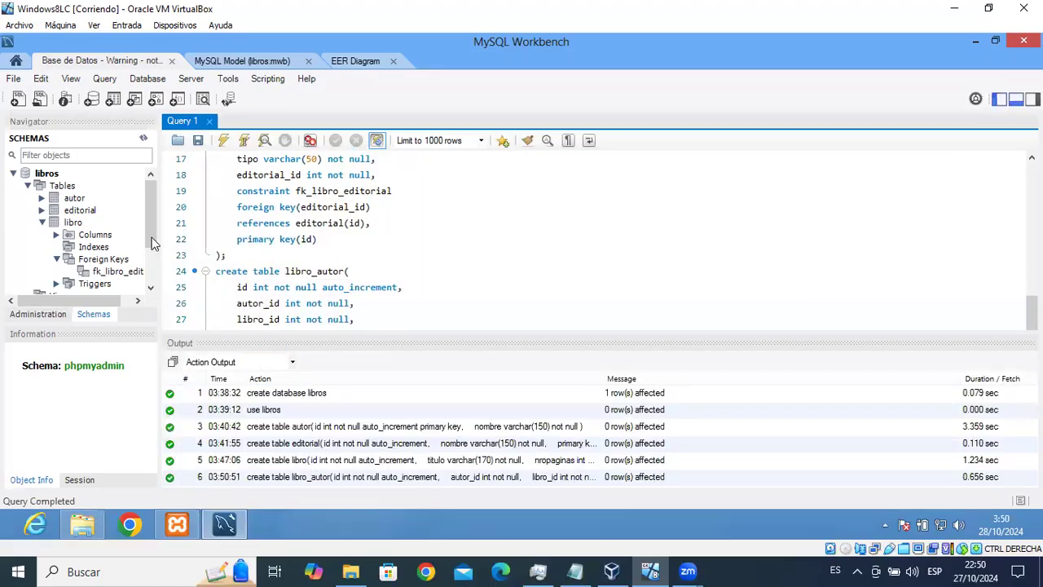
{"action": "left_click", "coordinate": [145, 139]}
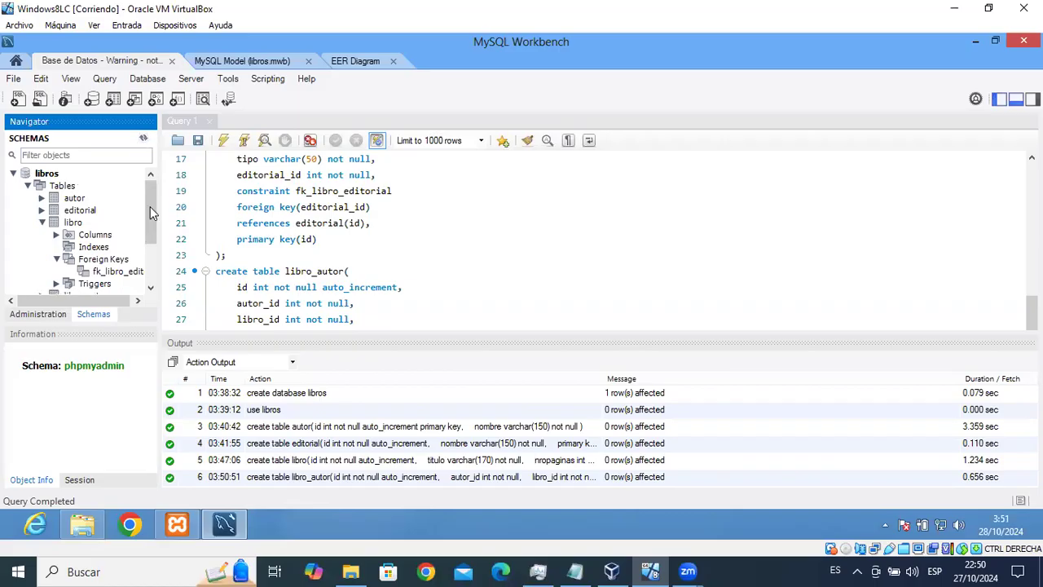
{"action": "left_click_drag", "start_coordinate": [150, 211], "coordinate": [150, 258]}
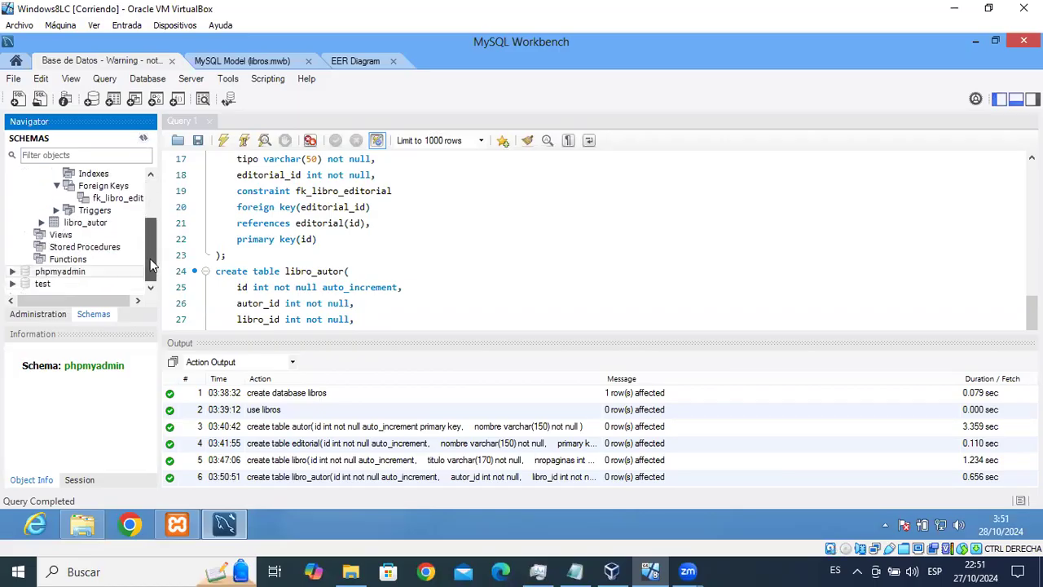
{"action": "left_click", "coordinate": [41, 223]}
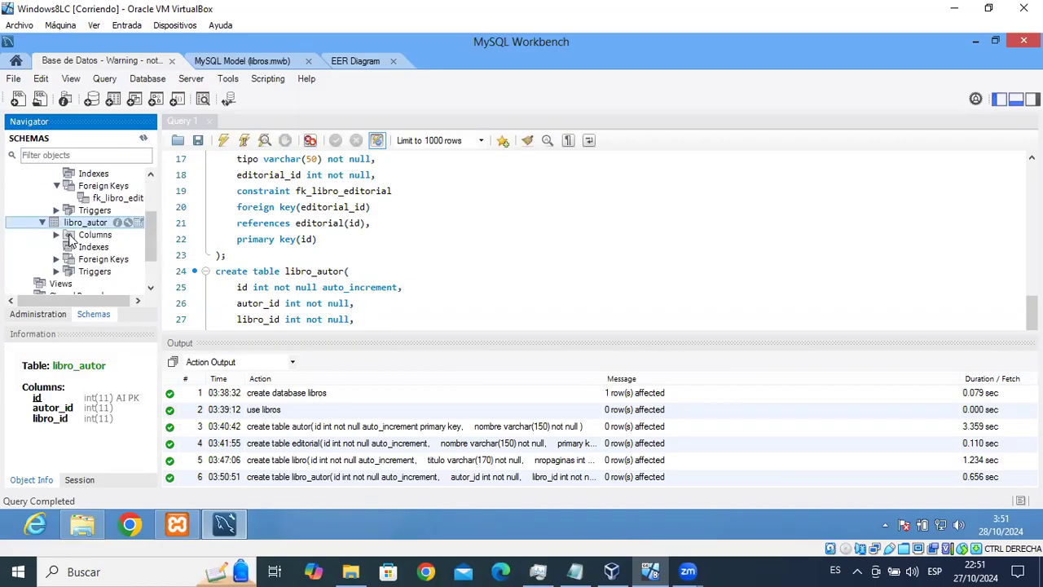
{"action": "left_click", "coordinate": [57, 236]}
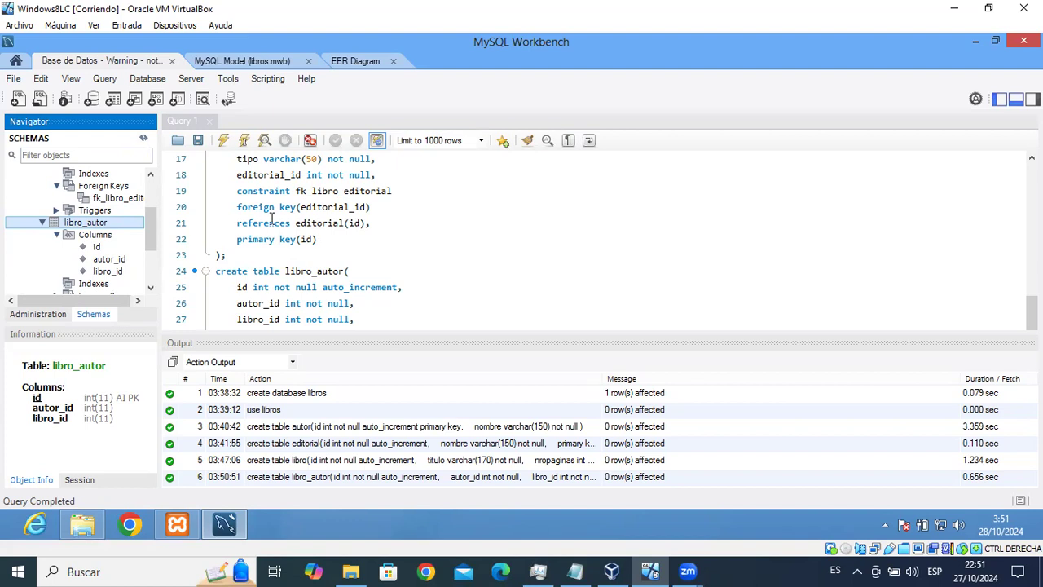
Save the script as libro.sql in the Documentos folder.
{"action": "left_click", "coordinate": [199, 141]}
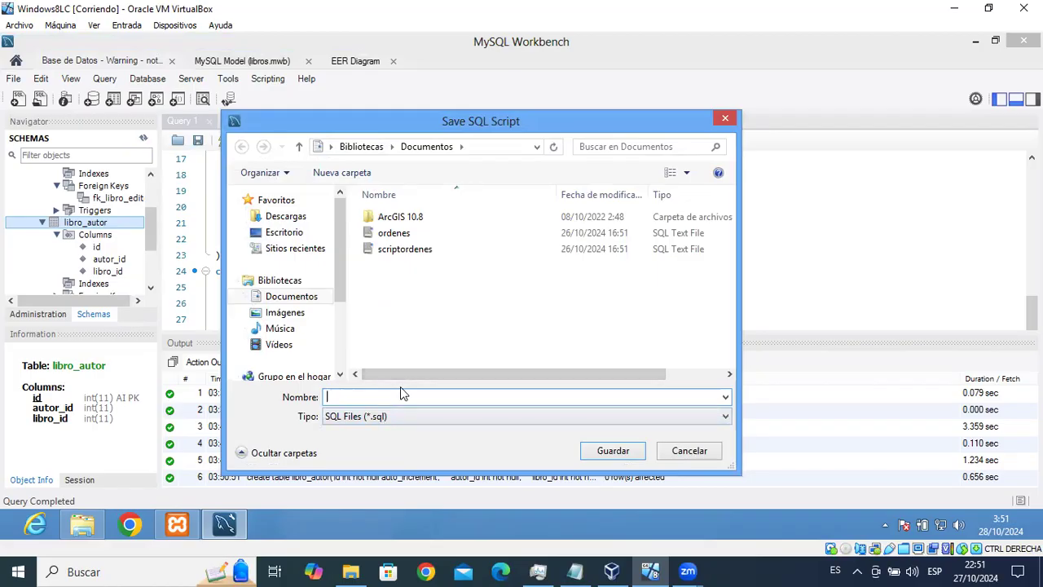
{"action": "type", "text": "libro"}
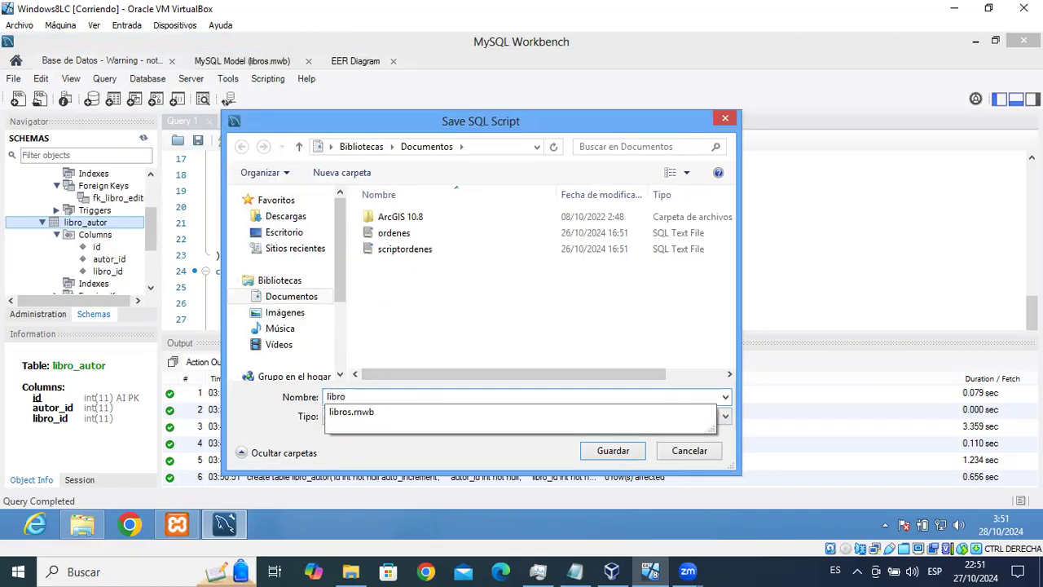
{"action": "key", "text": "Escape"}
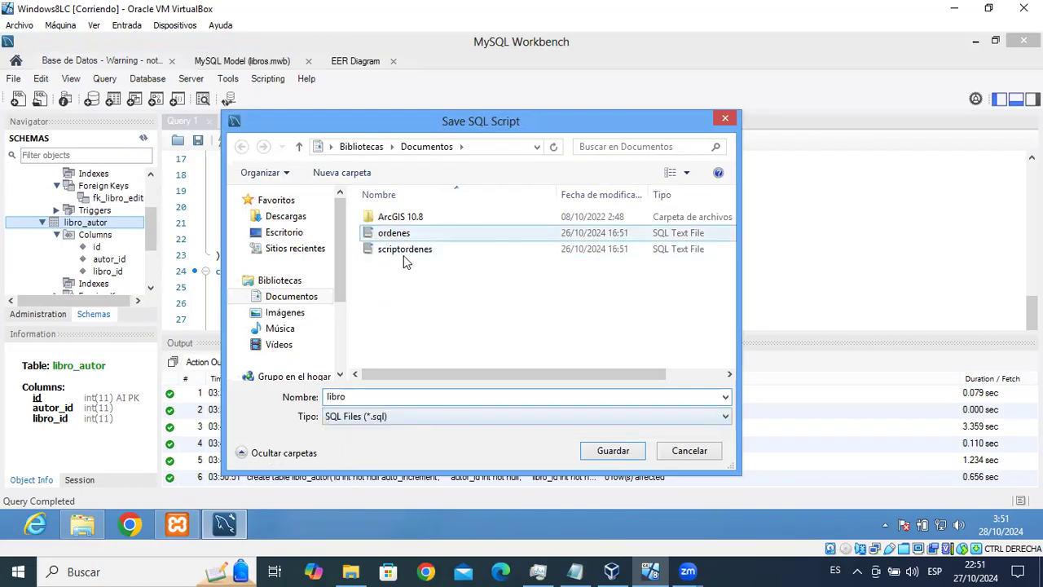
{"action": "left_click", "coordinate": [631, 454]}
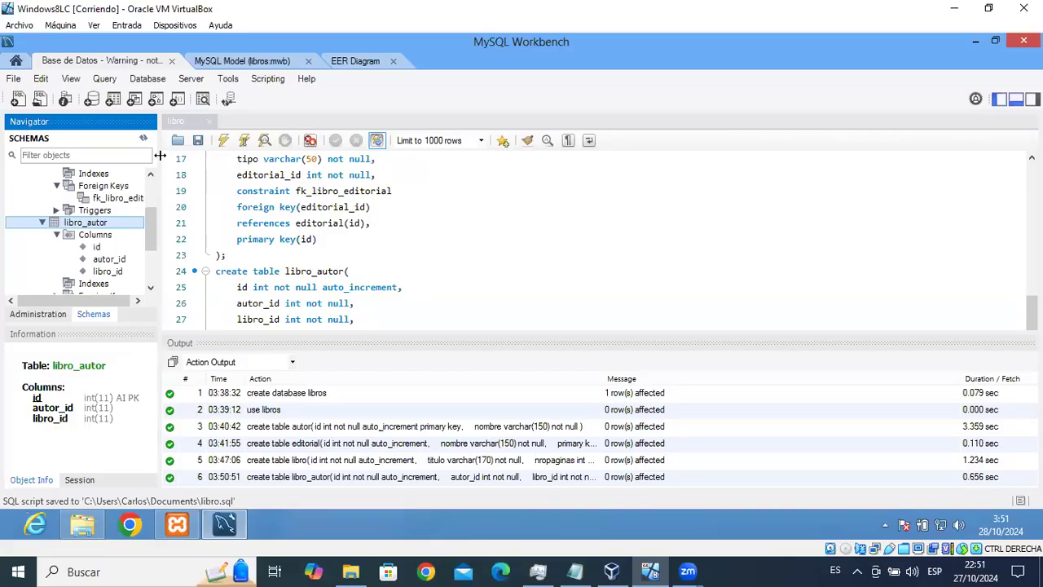
In a new query tab, run 'use libros;'.
{"action": "left_click", "coordinate": [18, 100]}
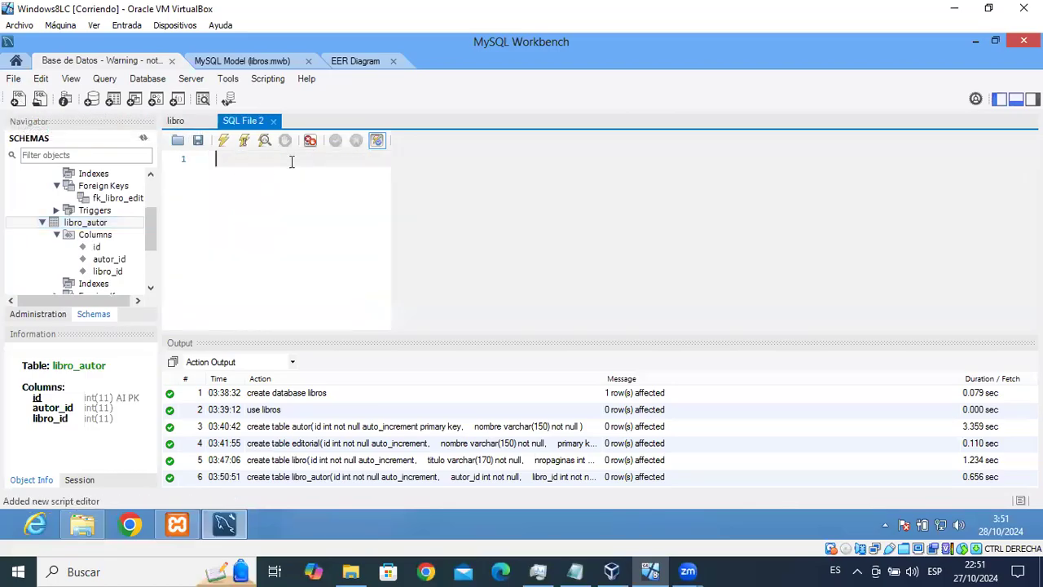
{"action": "scroll", "coordinate": [153, 236], "scroll_direction": "up", "scroll_amount": 2}
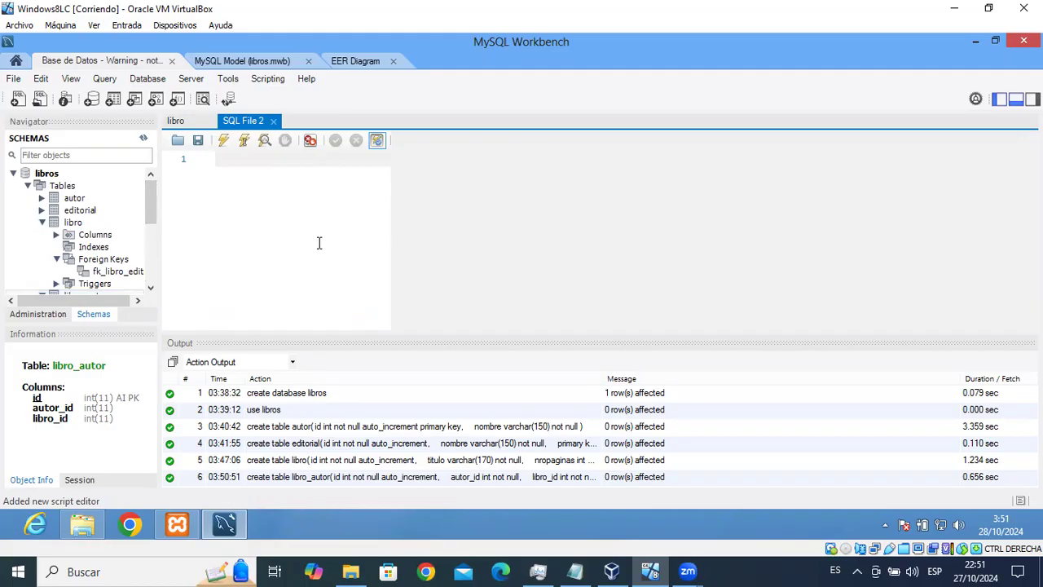
{"action": "type", "text": "se libros;"}
{"action": "left_click", "coordinate": [244, 140]}
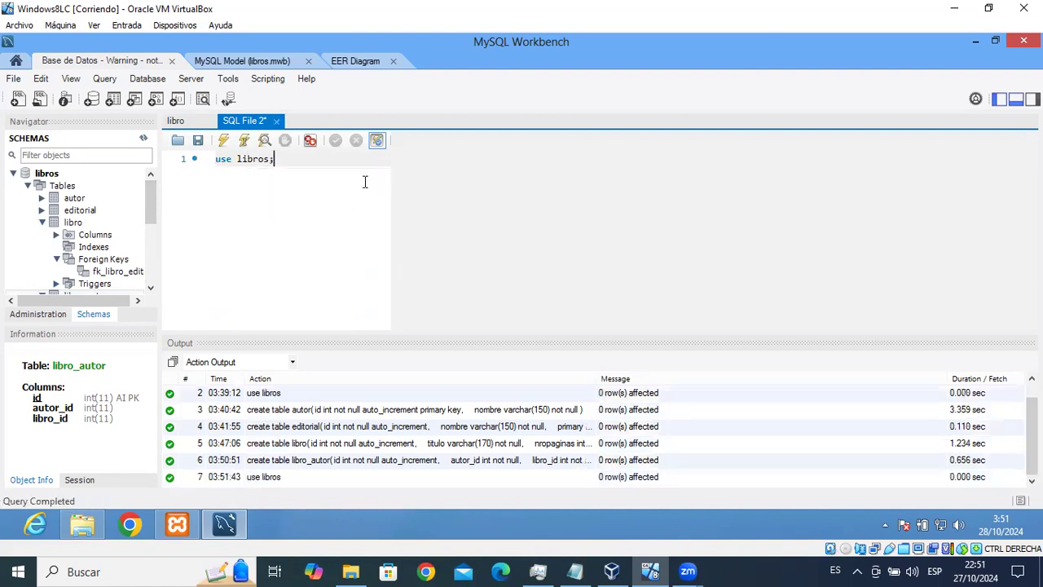
Run 'describe autor;' to show its id and nombre columns.
{"action": "key", "text": "Return"}
{"action": "type", "text": "describe"}
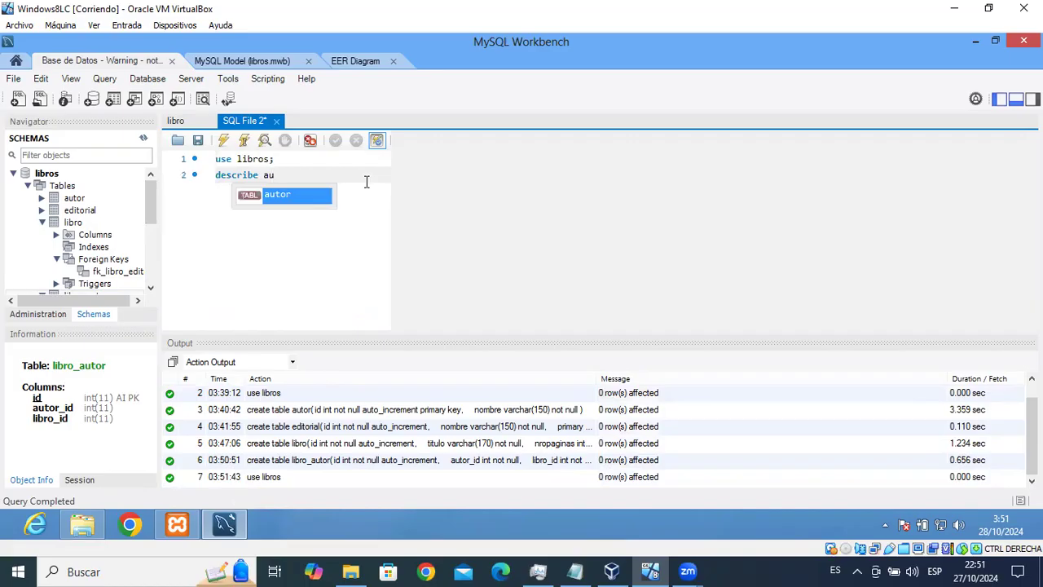
{"action": "type", "text": "au"}
{"action": "key", "text": "Return"}
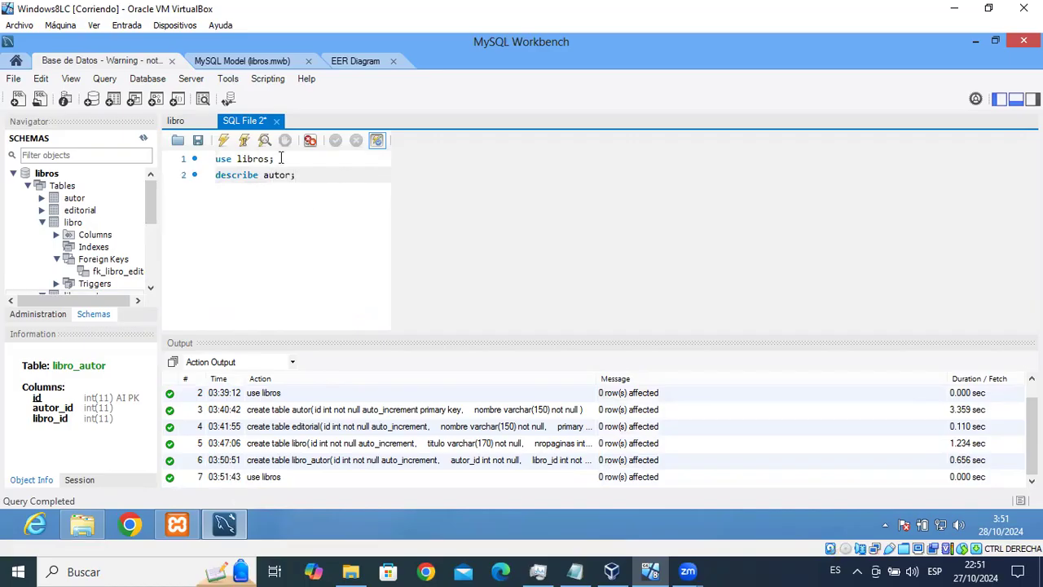
{"action": "left_click", "coordinate": [244, 140]}
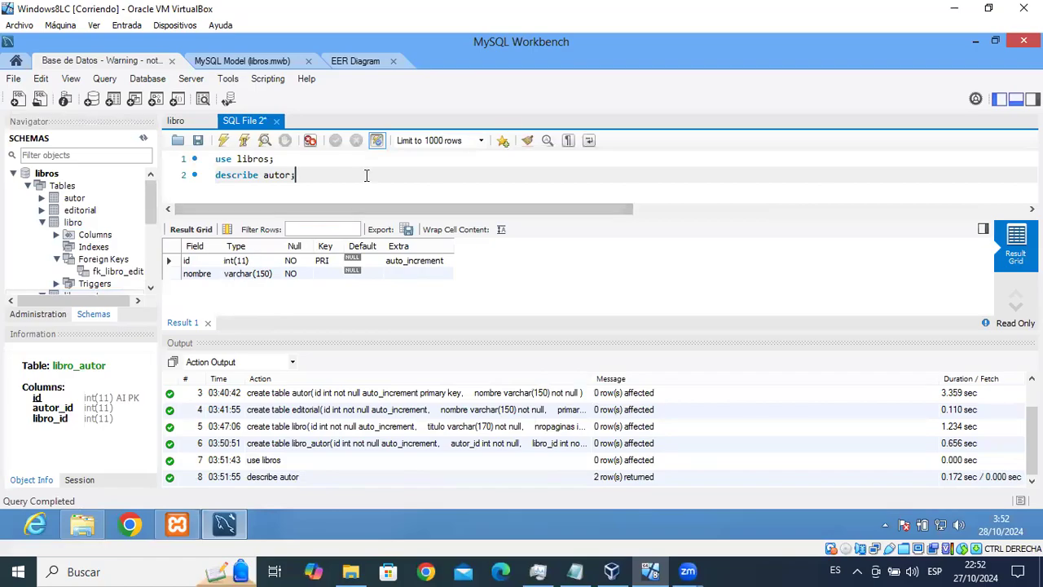
Run an insert into autor(nombre) with the first author's name.
{"action": "key", "text": "Return"}
{"action": "type", "text": "ins"}
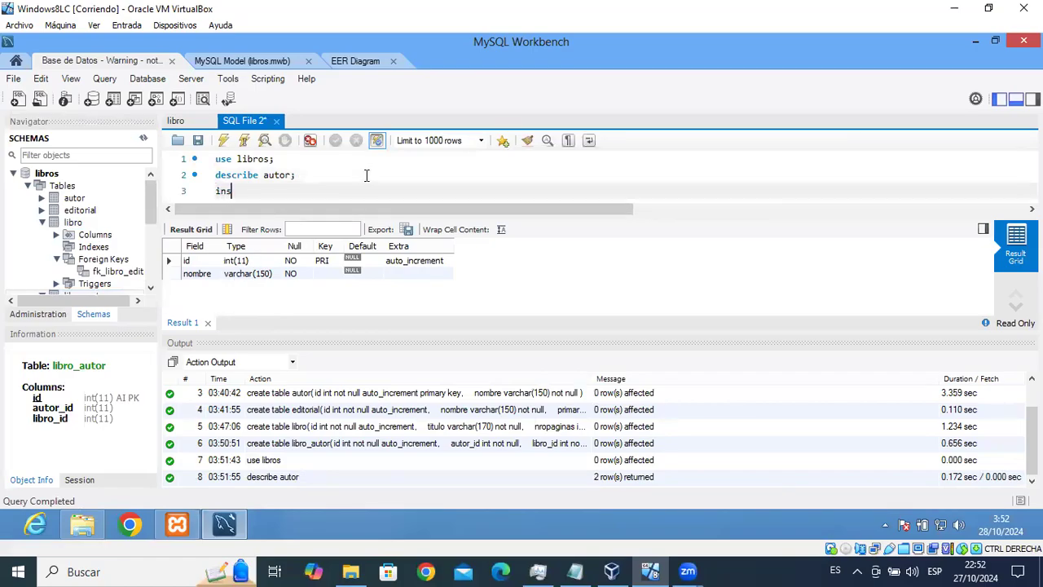
{"action": "type", "text": "ert into autor"}
{"action": "type", "text": "ombre"}
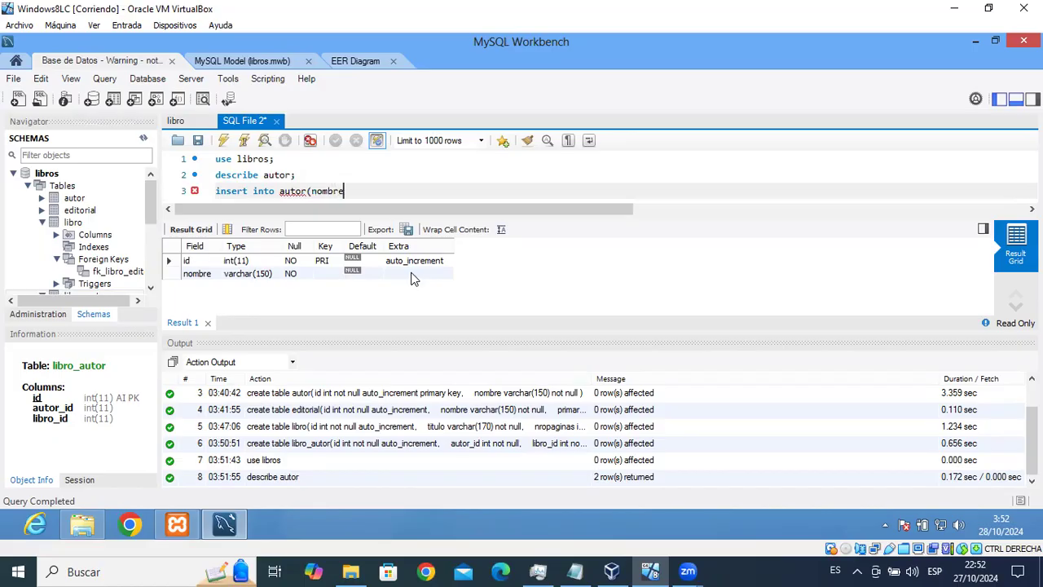
{"action": "type", "text": ")values('Luis Joyanes Aguilar');"}
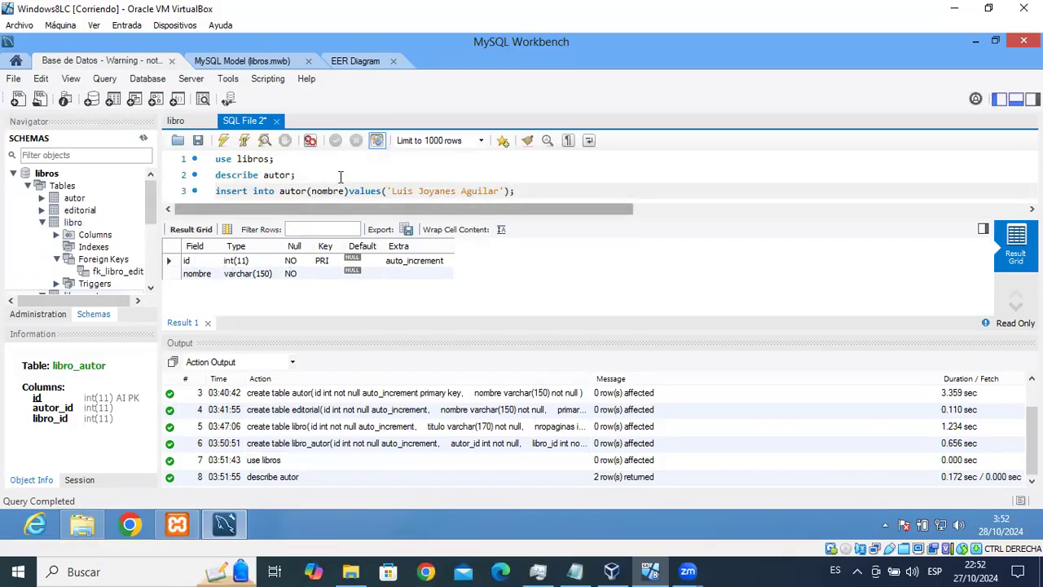
{"action": "left_click", "coordinate": [244, 141]}
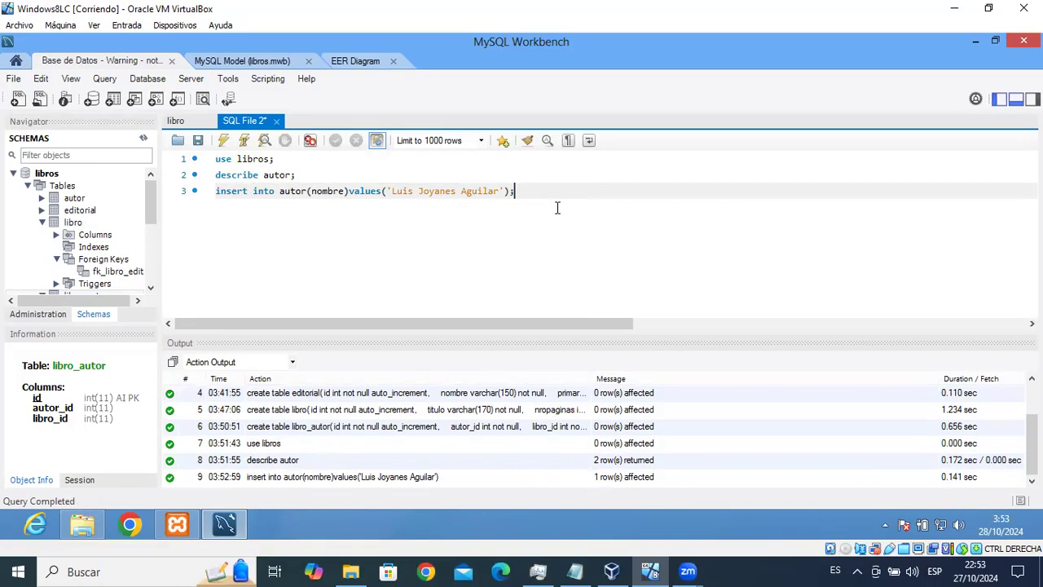
Run 'select id,nombre from autor;' to list the author with id 1.
{"action": "key", "text": "Return"}
{"action": "type", "text": "slec"}
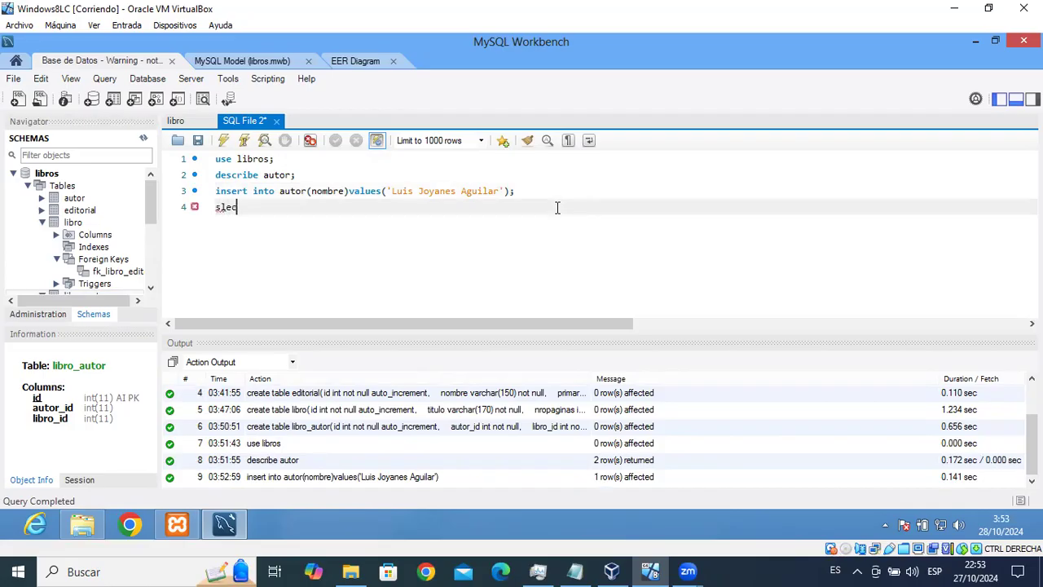
{"action": "key", "text": "BackSpace"}
{"action": "key", "text": "BackSpace"}
{"action": "key", "text": "BackSpace"}
{"action": "key", "text": "BackSpace"}
{"action": "type", "text": "elex"}
{"action": "type", "text": "ct"}
{"action": "type", "text": " id,"}
{"action": "type", "text": "nombre"}
{"action": "type", "text": " from "}
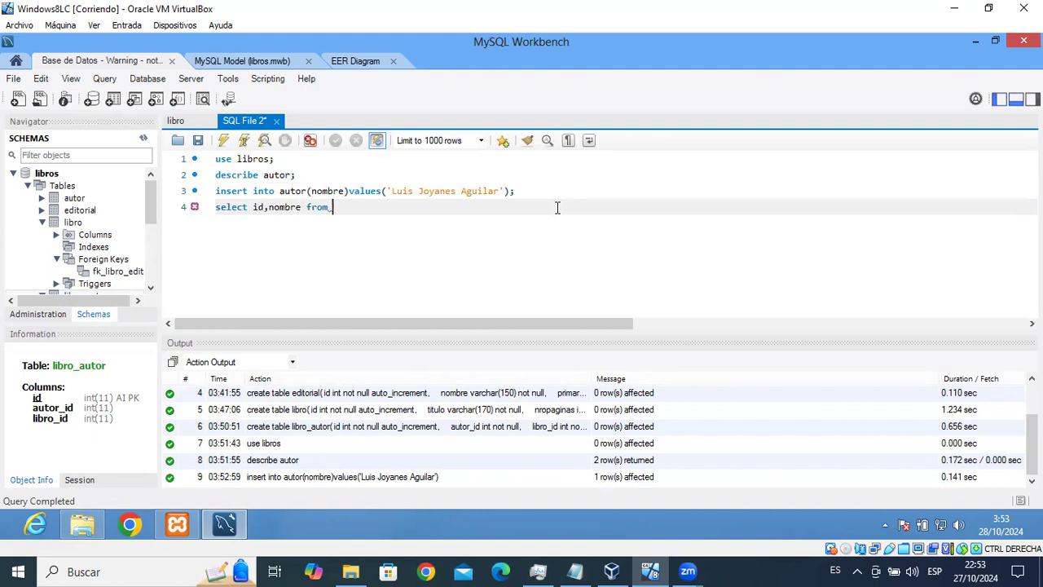
{"action": "type", "text": "autor;"}
{"action": "left_click", "coordinate": [244, 140]}
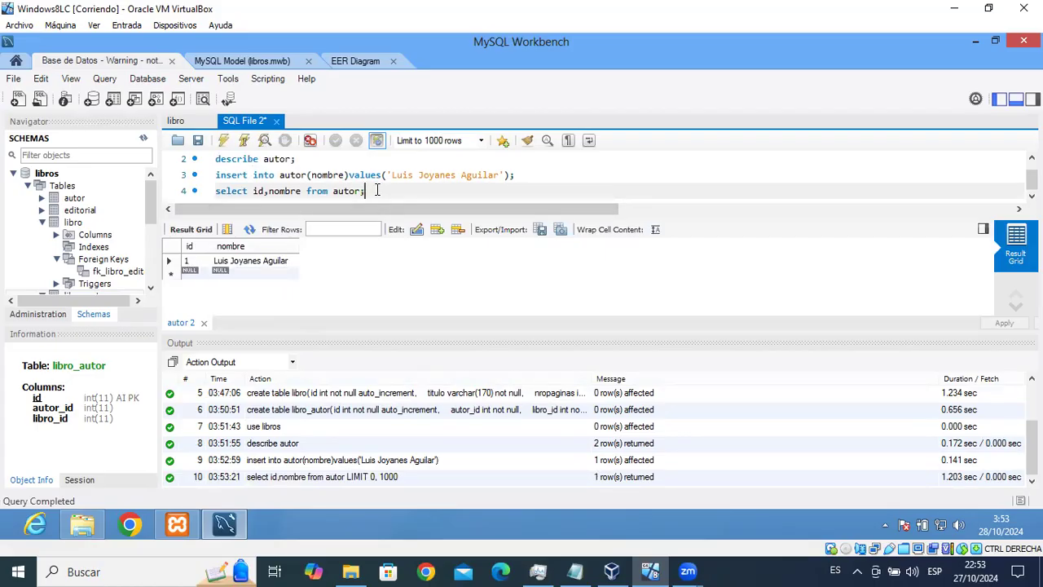
Run 'select * from autor' to list all autor rows.
{"action": "key", "text": "Return"}
{"action": "type", "text": "slec"}
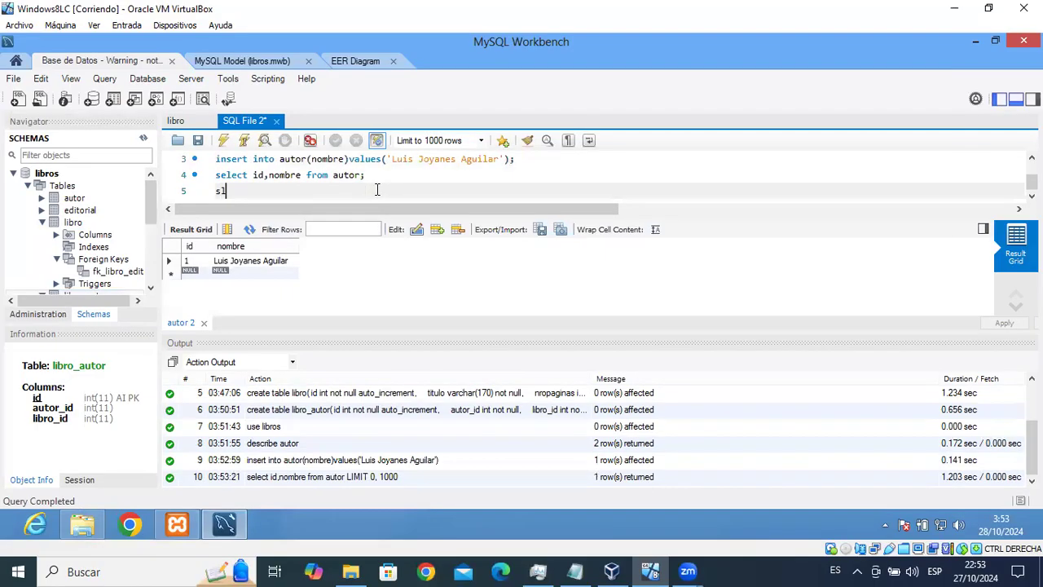
{"action": "key", "text": "BackSpace"}
{"action": "key", "text": "BackSpace"}
{"action": "key", "text": "BackSpace"}
{"action": "key", "text": "BackSpace"}
{"action": "type", "text": "elect * from"}
{"action": "type", "text": "autor"}
{"action": "left_click", "coordinate": [244, 140]}
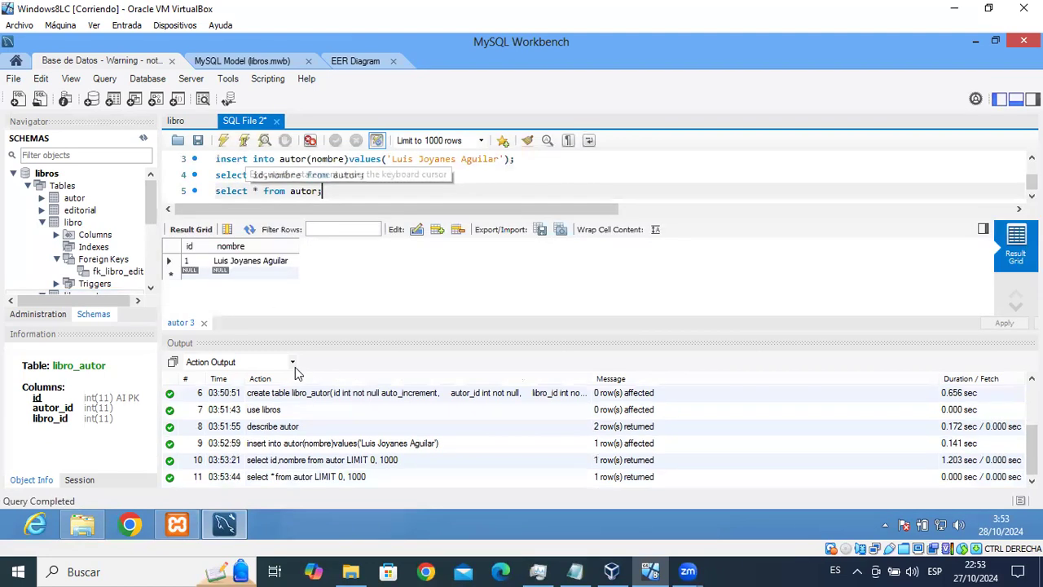
Paste two copies of the insert statement on lines 4 and 5.
{"action": "left_click", "coordinate": [216, 159]}
{"action": "left_click_drag", "start_coordinate": [217, 159], "coordinate": [547, 190]}
{"action": "key", "text": "ctrl+c"}
{"action": "left_click", "coordinate": [547, 190]}
{"action": "key", "text": "Return"}
{"action": "key", "text": "ctrl+v"}
{"action": "key", "text": "Return"}
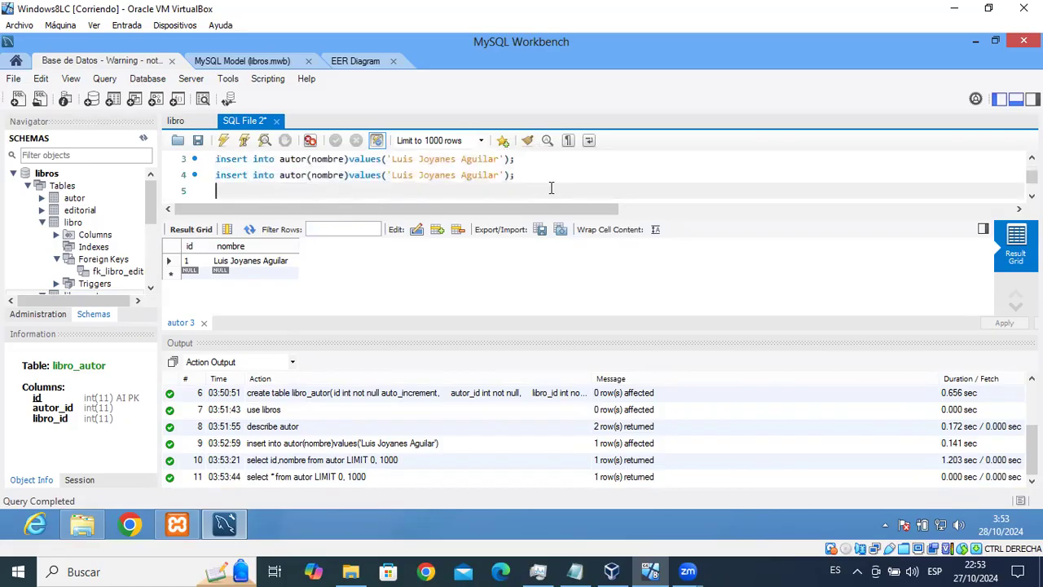
{"action": "key", "text": "ctrl+v"}
Replace the author names in the two copies with the second and third authors' names.
{"action": "key", "text": "Up"}
{"action": "key", "text": "Left"}
{"action": "key", "text": "Left"}
{"action": "key", "text": "Left"}
{"action": "key", "text": "BackSpace"}
{"action": "key", "text": "BackSpace"}
{"action": "key", "text": "BackSpace"}
{"action": "key", "text": "BackSpace"}
{"action": "key", "text": "BackSpace"}
{"action": "key", "text": "BackSpace"}
{"action": "key", "text": "BackSpace"}
{"action": "key", "text": "BackSpace"}
{"action": "key", "text": "BackSpace"}
{"action": "key", "text": "BackSpace"}
{"action": "key", "text": "BackSpace"}
{"action": "key", "text": "BackSpace"}
{"action": "key", "text": "BackSpace"}
{"action": "key", "text": "BackSpace"}
{"action": "key", "text": "BackSpace"}
{"action": "key", "text": "BackSpace"}
{"action": "key", "text": "BackSpace"}
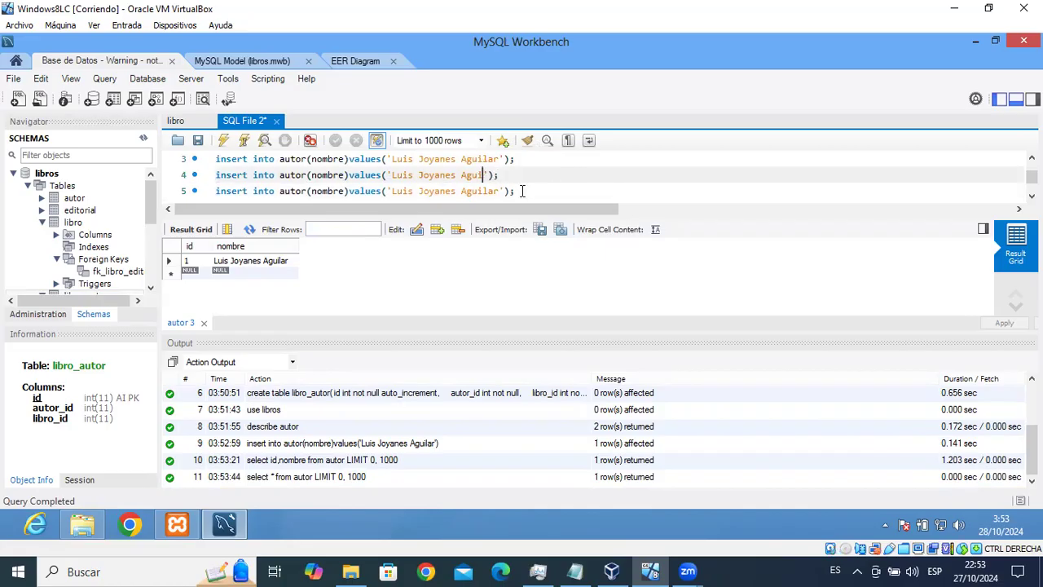
{"action": "key", "text": "BackSpace"}
{"action": "key", "text": "BackSpace"}
{"action": "key", "text": "BackSpace"}
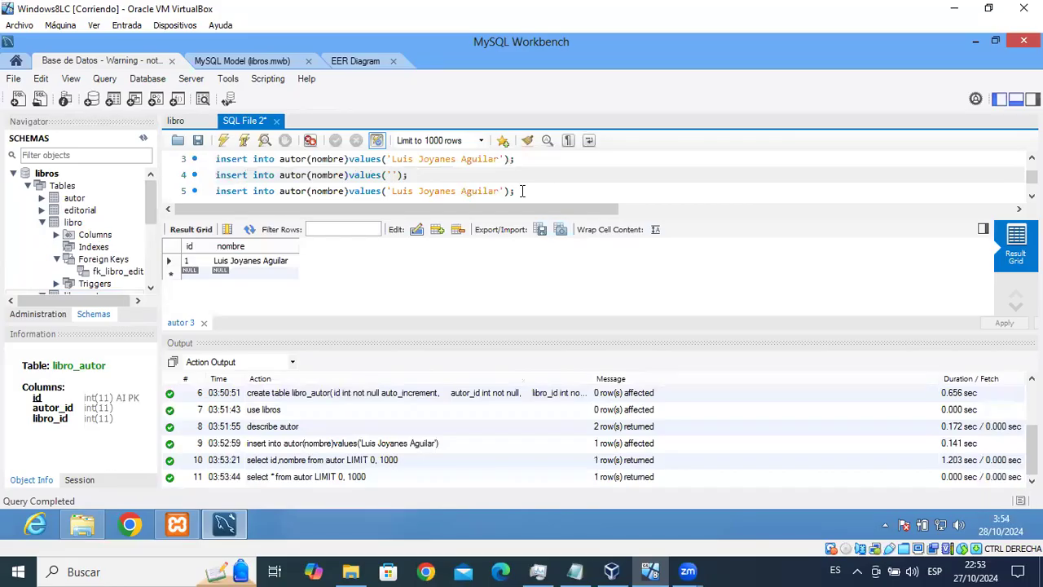
{"action": "type", "text": "Paul De"}
{"action": "type", "text": "itek"}
{"action": "key", "text": "BackSpace"}
{"action": "type", "text": "l"}
{"action": "left_click", "coordinate": [495, 192]}
{"action": "key", "text": "BackSpace"}
{"action": "key", "text": "BackSpace"}
{"action": "key", "text": "BackSpace"}
{"action": "key", "text": "BackSpace"}
{"action": "key", "text": "BackSpace"}
{"action": "key", "text": "BackSpace"}
{"action": "key", "text": "BackSpace"}
{"action": "key", "text": "BackSpace"}
{"action": "key", "text": "BackSpace"}
{"action": "key", "text": "BackSpace"}
{"action": "key", "text": "BackSpace"}
{"action": "key", "text": "BackSpace"}
{"action": "key", "text": "BackSpace"}
{"action": "key", "text": "BackSpace"}
{"action": "key", "text": "BackSpace"}
{"action": "key", "text": "BackSpace"}
{"action": "key", "text": "BackSpace"}
{"action": "key", "text": "BackSpace"}
{"action": "key", "text": "BackSpace"}
{"action": "key", "text": "BackSpace"}
{"action": "type", "text": "Harvey "}
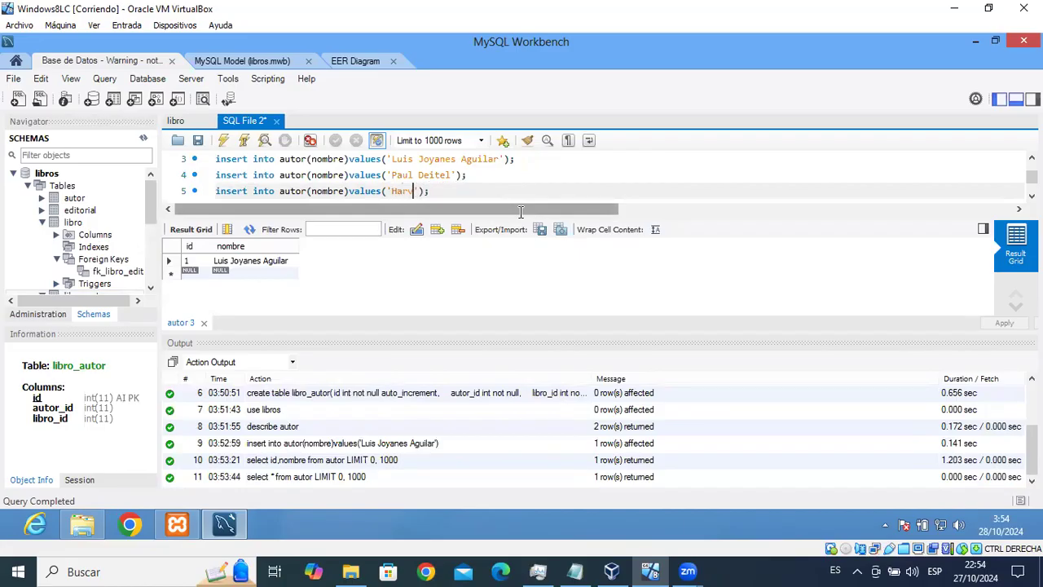
{"action": "type", "text": "Deitel"}
Execute both new inserts and rerun 'select * from autor' to show three authors.
{"action": "left_click", "coordinate": [476, 174]}
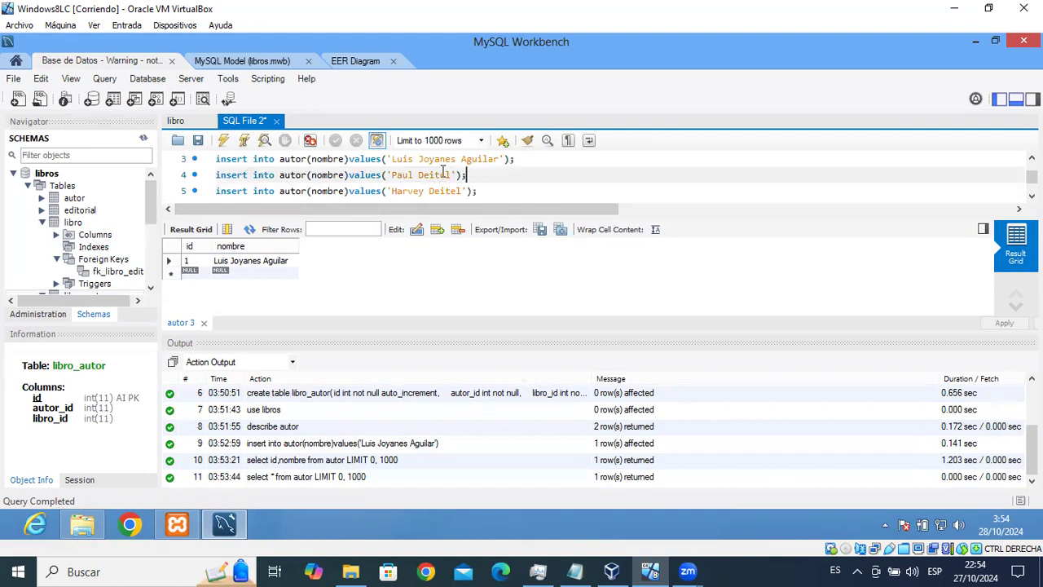
{"action": "left_click", "coordinate": [244, 140]}
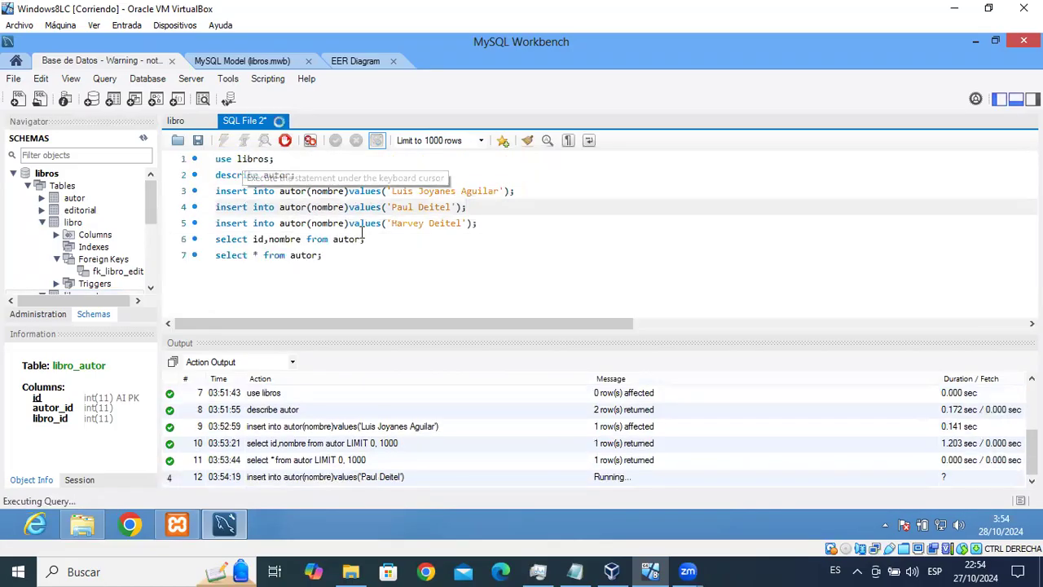
{"action": "left_click", "coordinate": [479, 224]}
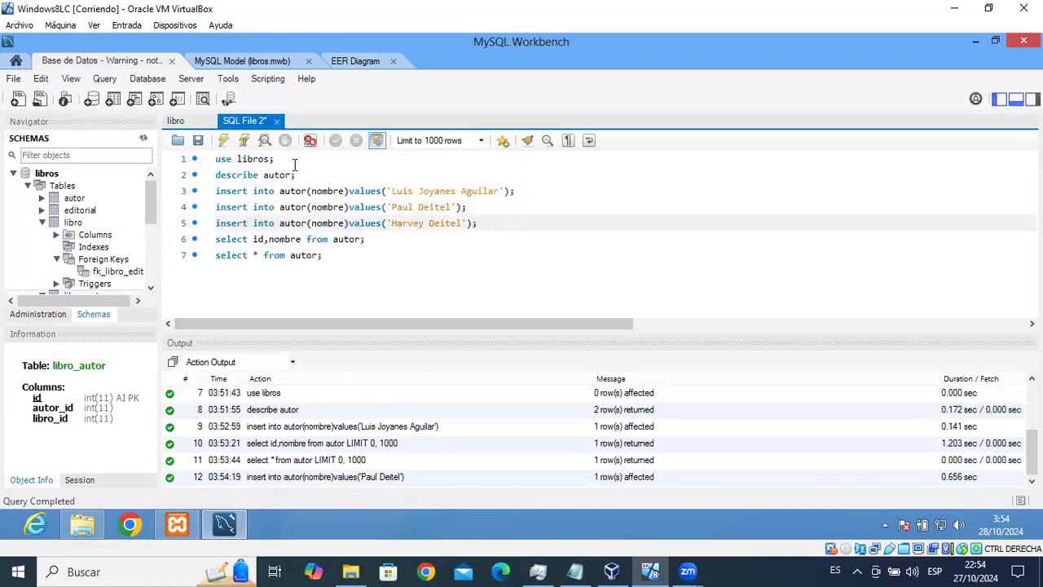
{"action": "left_click", "coordinate": [245, 141]}
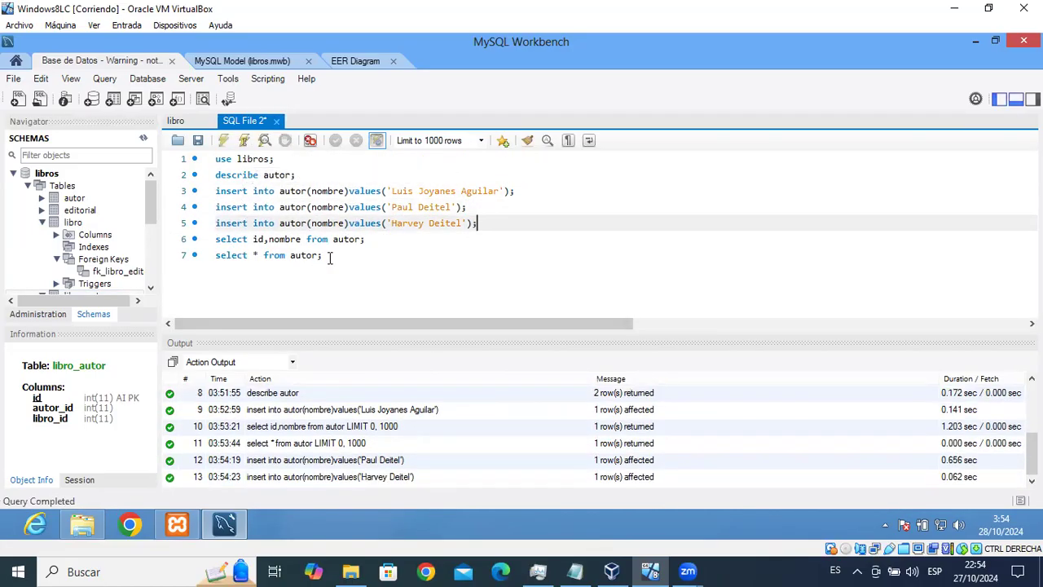
{"action": "left_click", "coordinate": [329, 257]}
{"action": "left_click", "coordinate": [244, 141]}
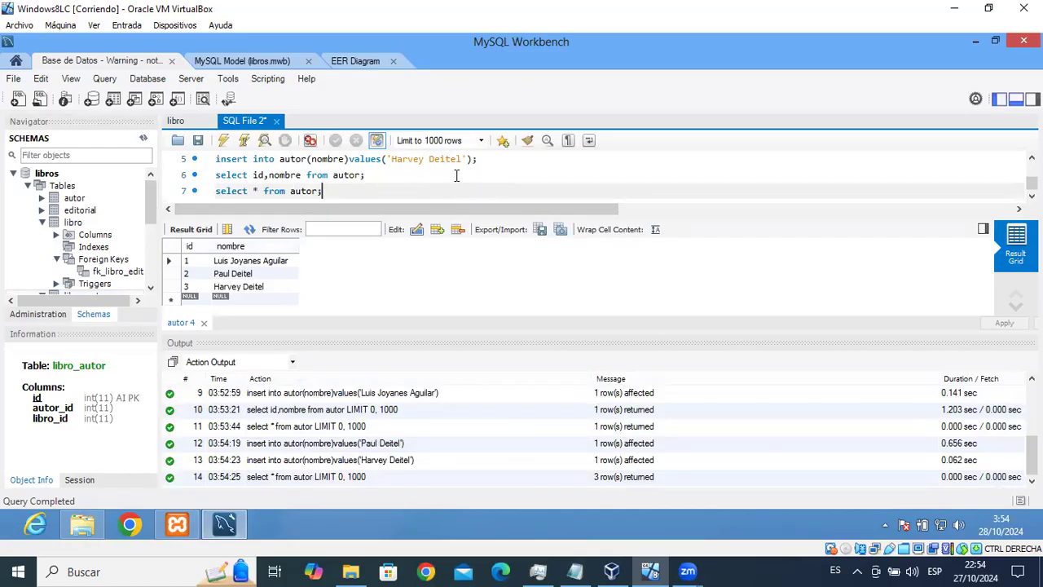
{"action": "left_click", "coordinate": [183, 120]}
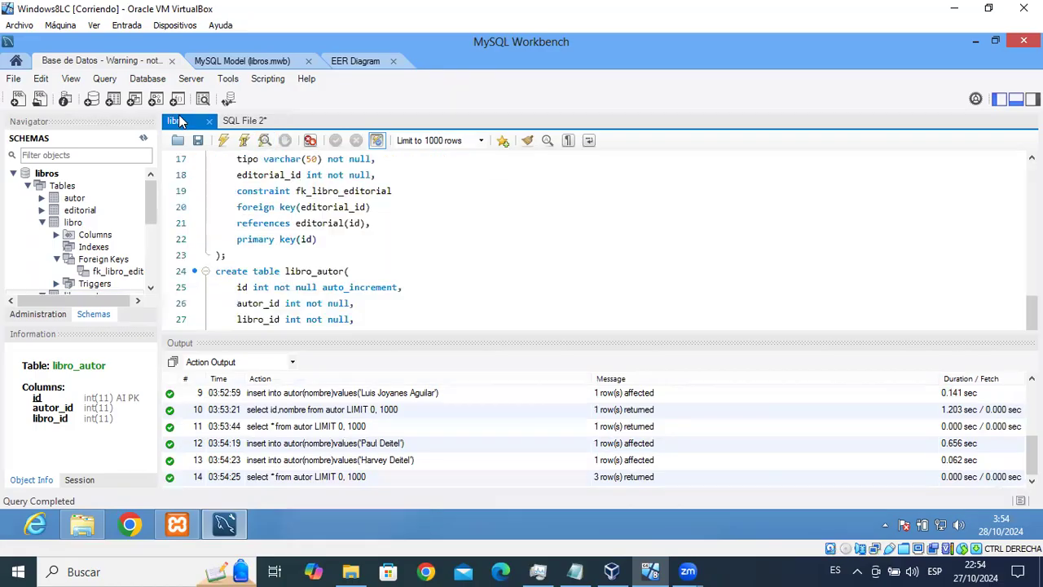
{"action": "left_click_drag", "start_coordinate": [1032, 312], "coordinate": [1032, 167]}
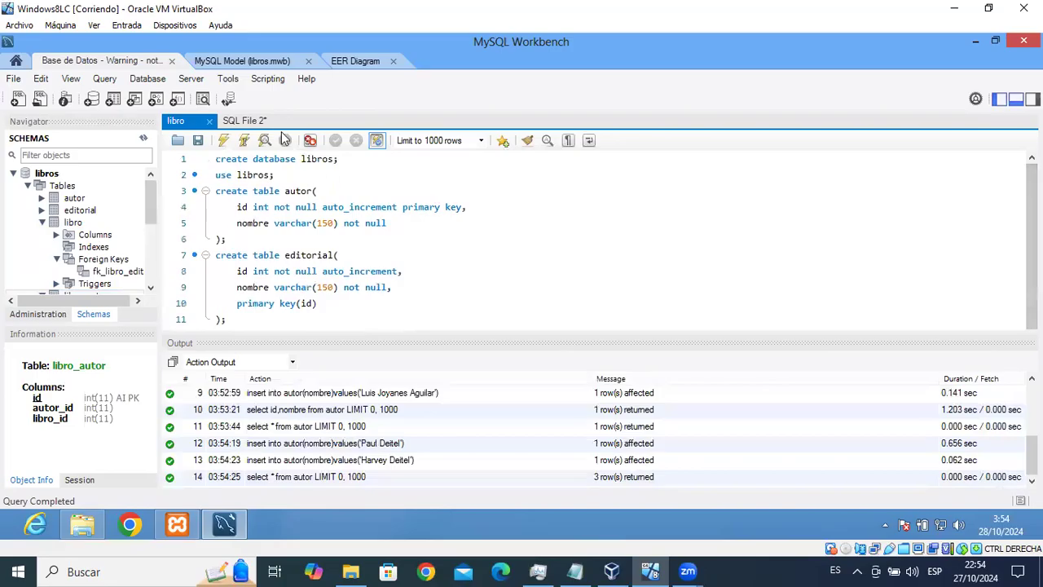
{"action": "left_click", "coordinate": [244, 120]}
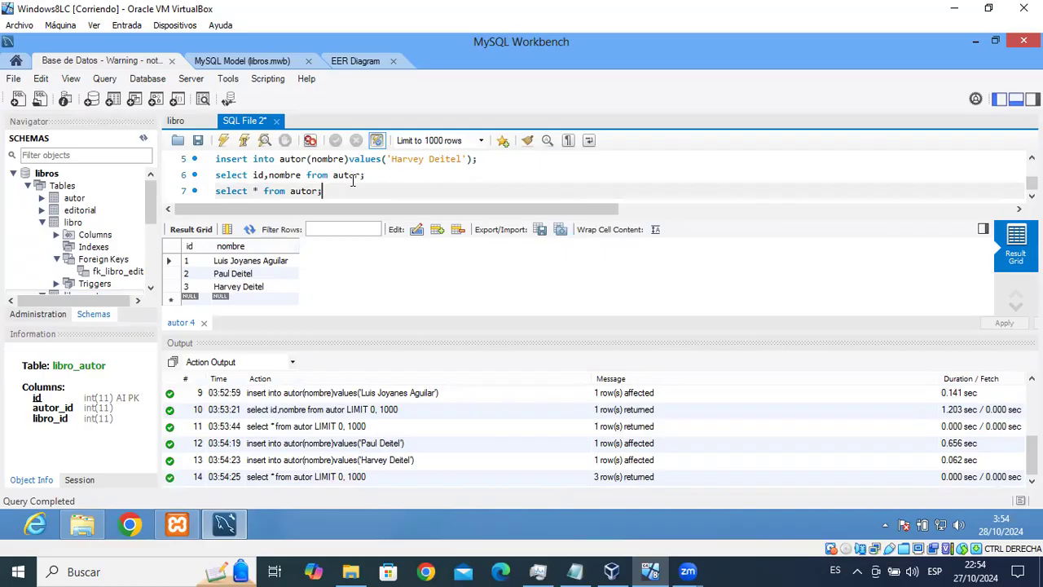
{"action": "left_click", "coordinate": [175, 122]}
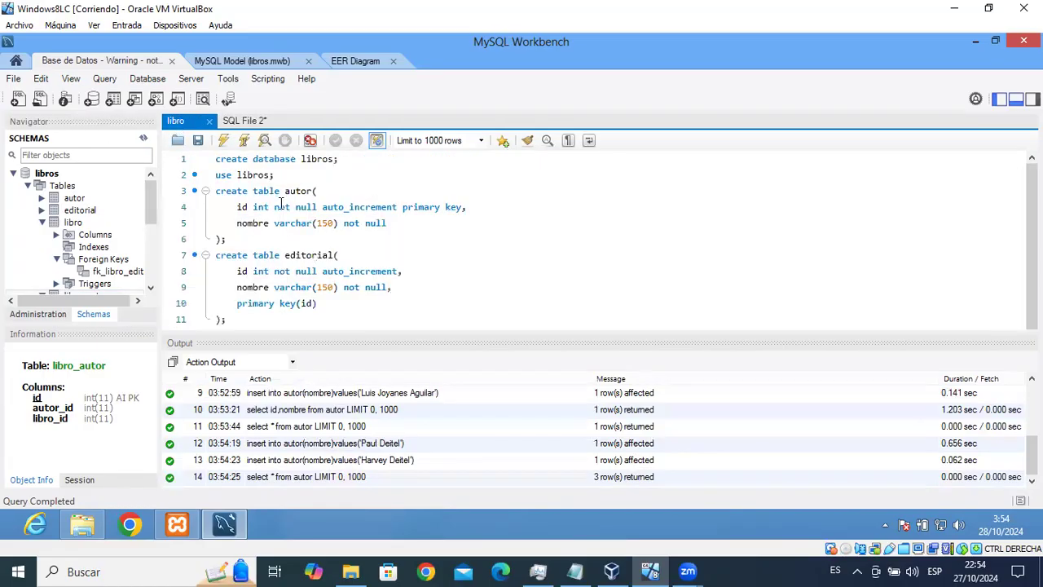
{"action": "left_click", "coordinate": [459, 207]}
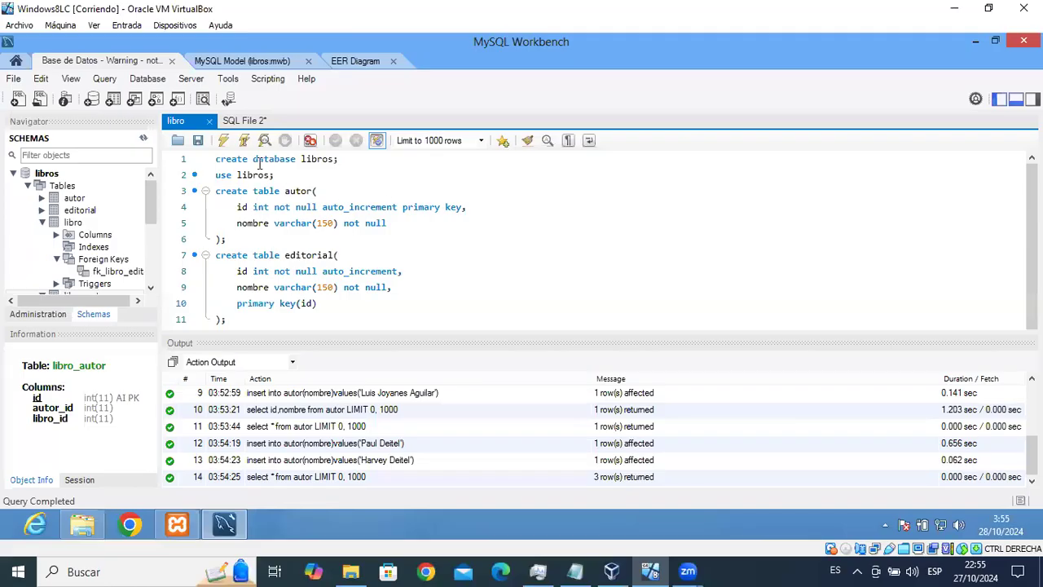
{"action": "left_click", "coordinate": [238, 122]}
Save the current autor queries script to Documents as scriptLibros.sql.
{"action": "left_click", "coordinate": [197, 141]}
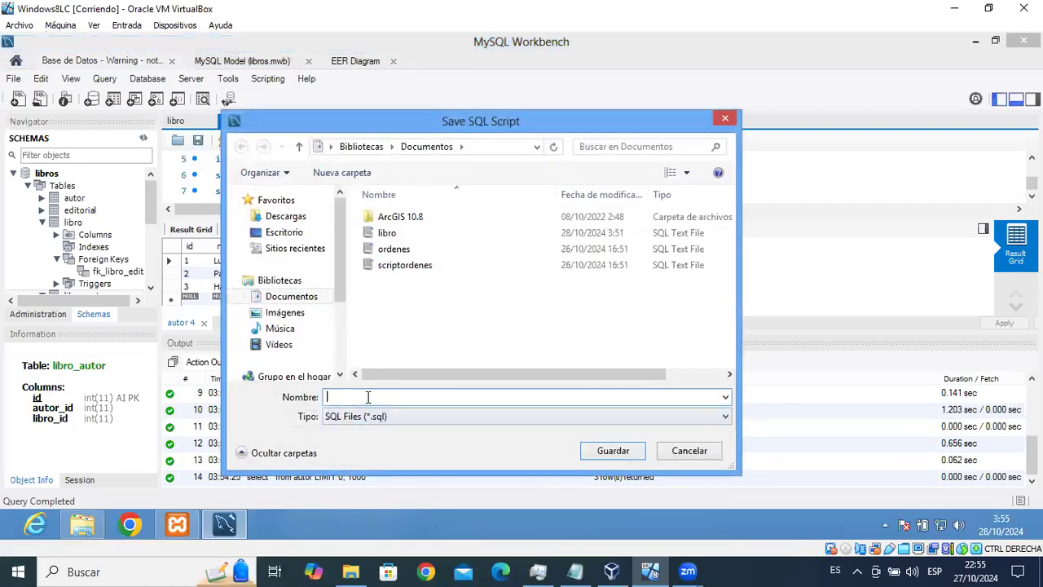
{"action": "type", "text": "script"}
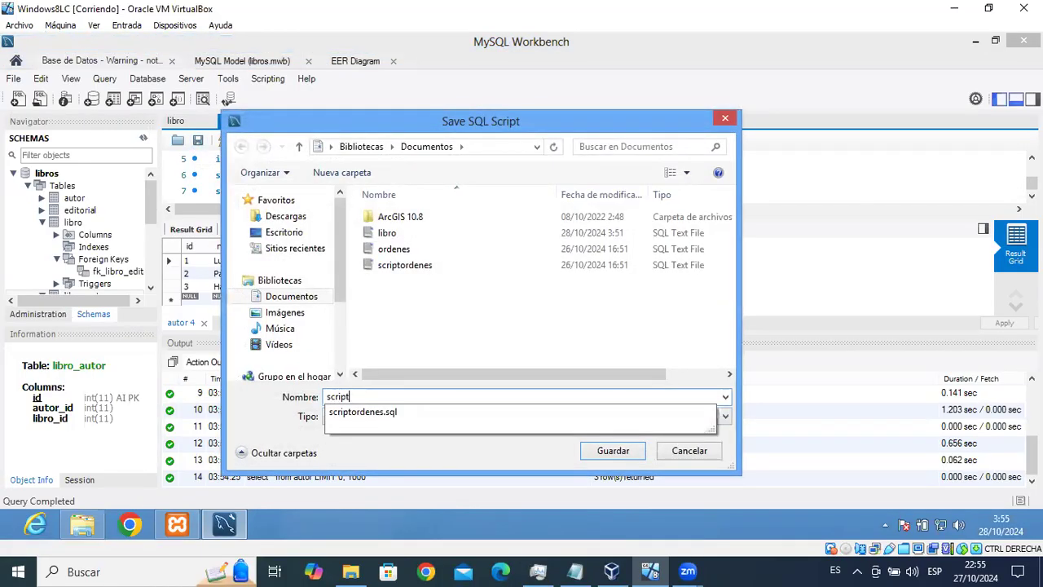
{"action": "type", "text": "Libros"}
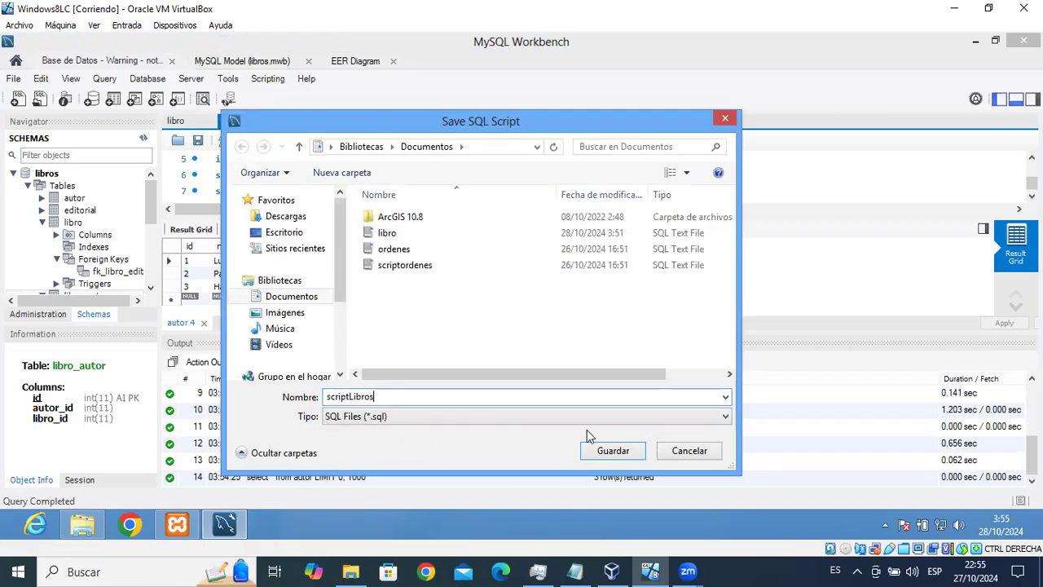
{"action": "left_click", "coordinate": [613, 452]}
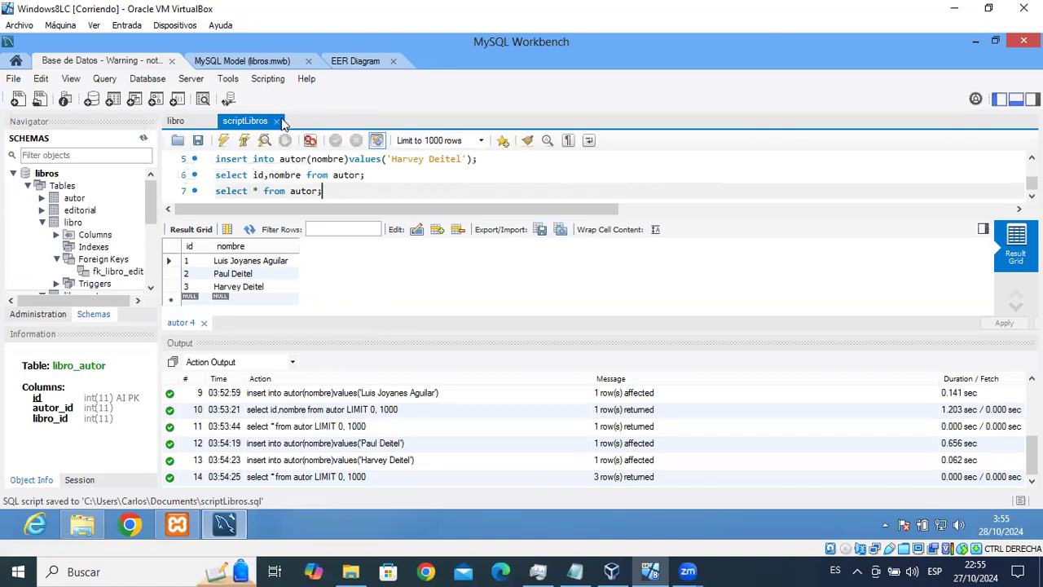
Close the scriptLibros and libro tabs and reopen libro.sql in a new SQL editor.
{"action": "left_click", "coordinate": [276, 122]}
{"action": "left_click", "coordinate": [214, 129]}
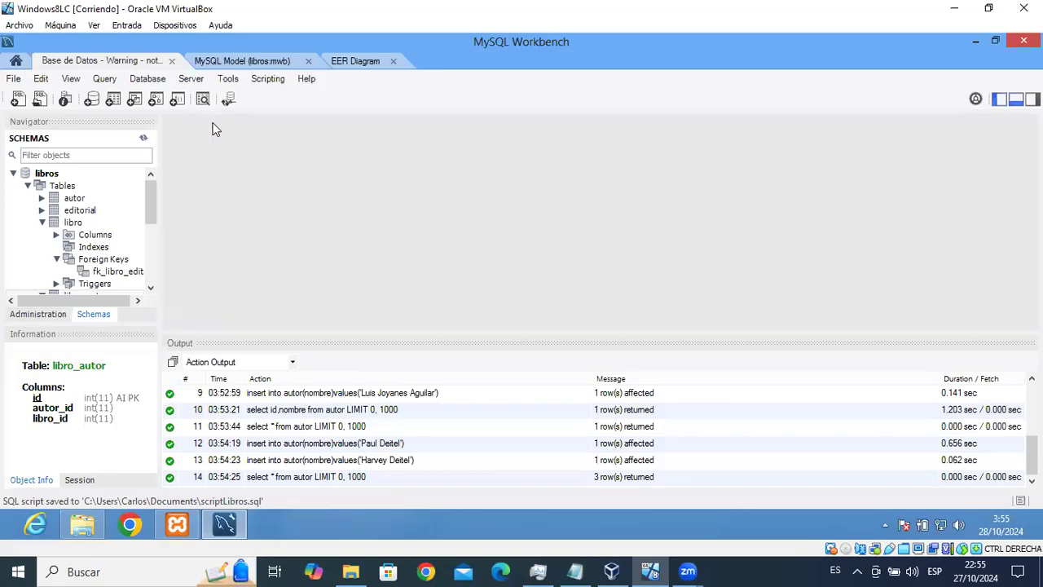
{"action": "left_click", "coordinate": [17, 98]}
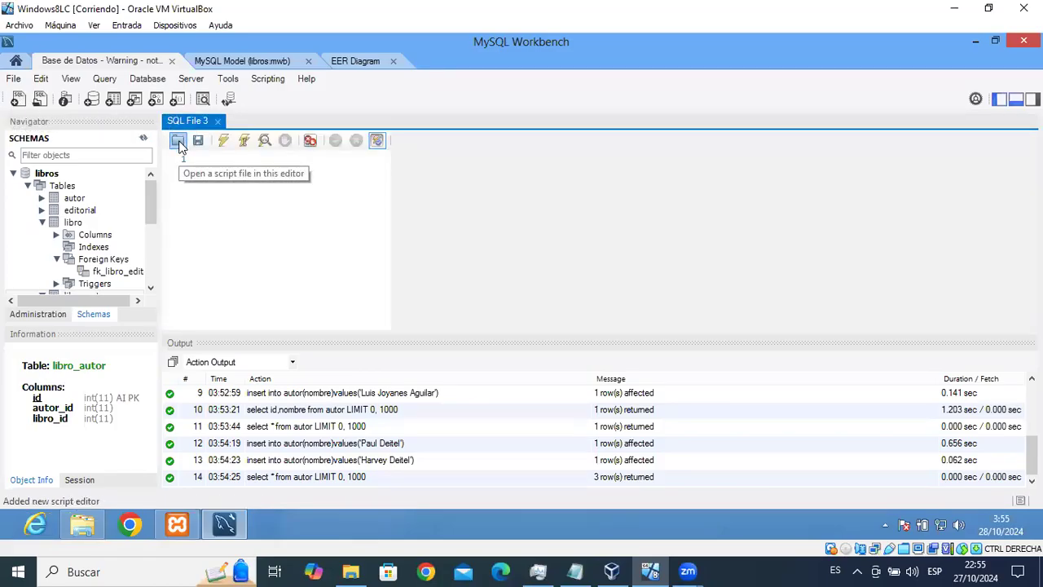
{"action": "left_click", "coordinate": [178, 140]}
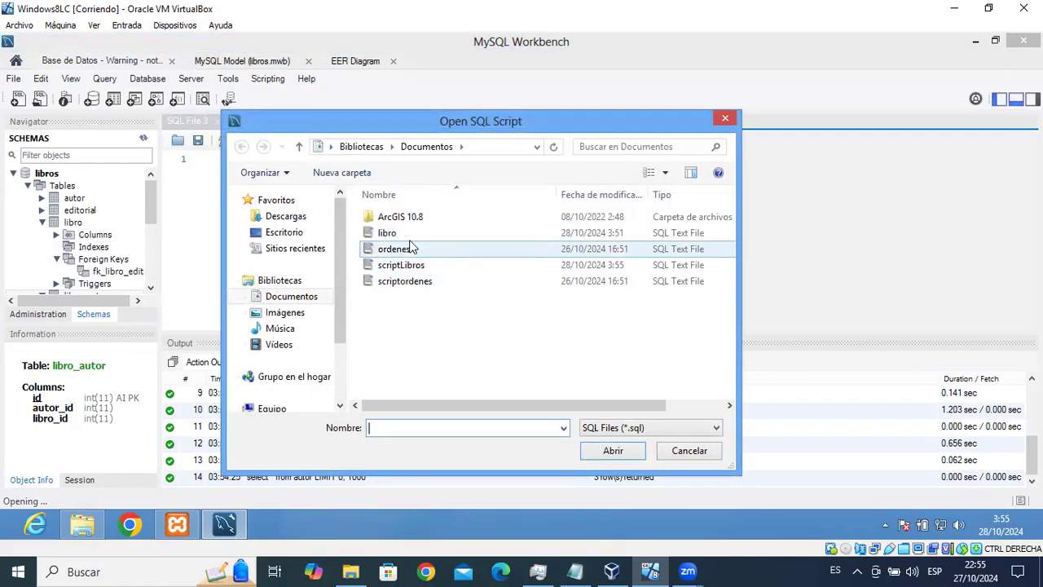
{"action": "left_click", "coordinate": [385, 234]}
{"action": "left_click", "coordinate": [611, 451]}
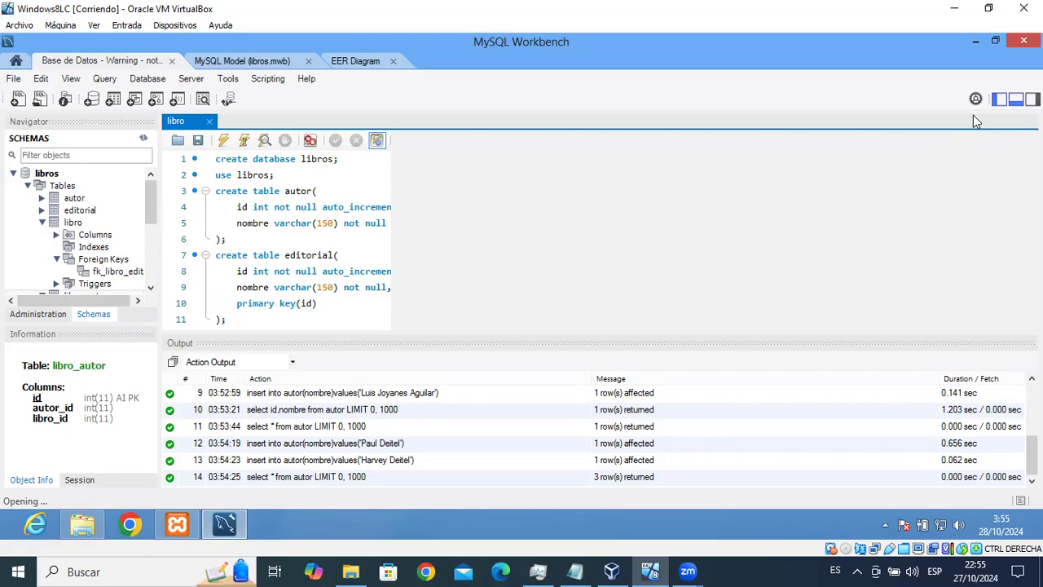
Hide the schema navigator and output panel, then restore the navigator sidebar.
{"action": "left_click", "coordinate": [998, 99]}
{"action": "left_click", "coordinate": [1015, 99]}
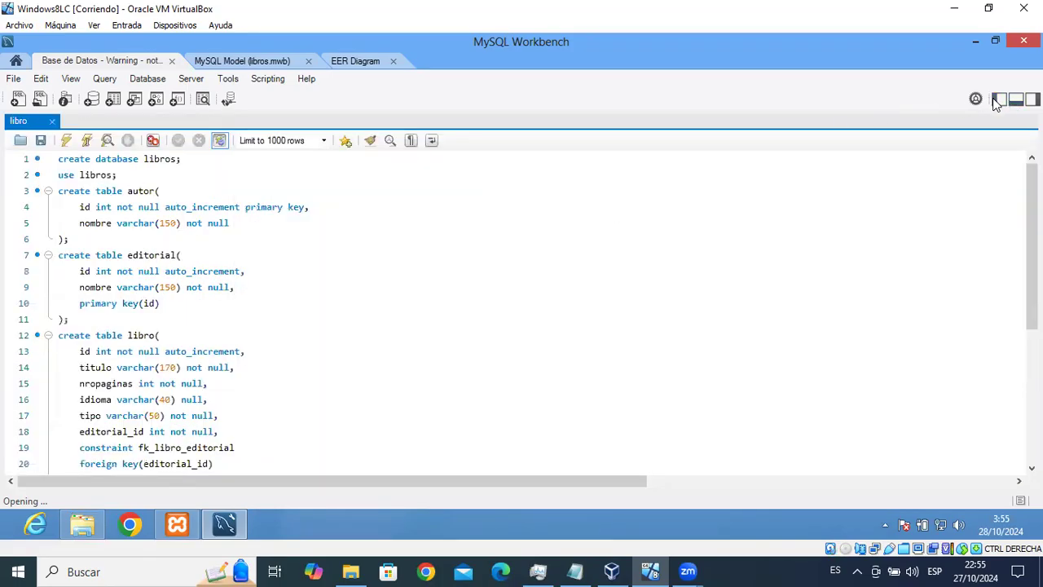
{"action": "left_click", "coordinate": [999, 99]}
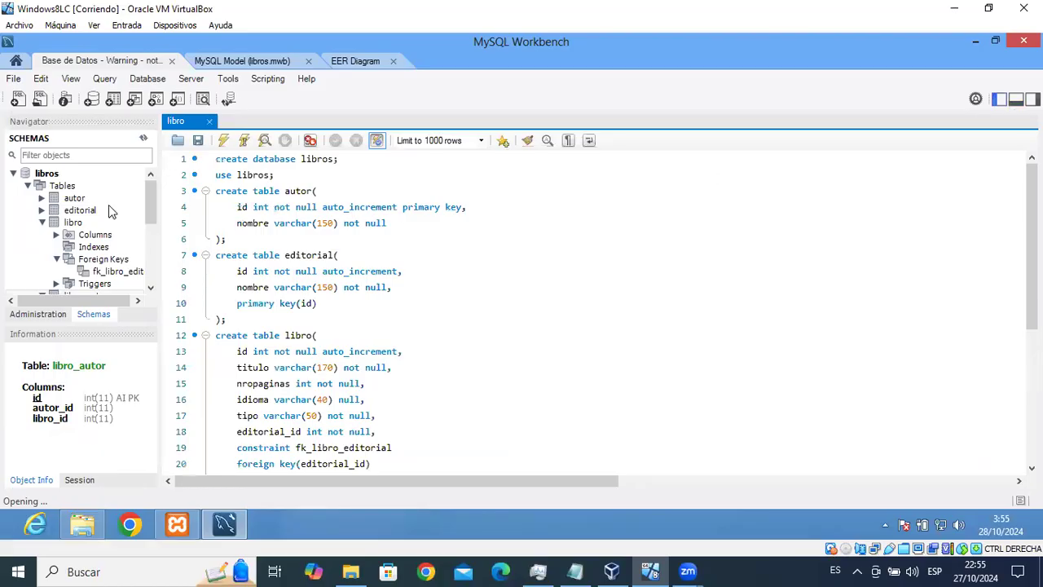
{"action": "mouse_move", "coordinate": [154, 201]}
{"action": "left_mouse_down"}
{"action": "mouse_move", "coordinate": [155, 224]}
{"action": "mouse_move", "coordinate": [154, 196]}
{"action": "left_mouse_up"}
Run Select Rows - Limit 1000 on the autor table to list its three authors.
{"action": "left_click", "coordinate": [72, 200]}
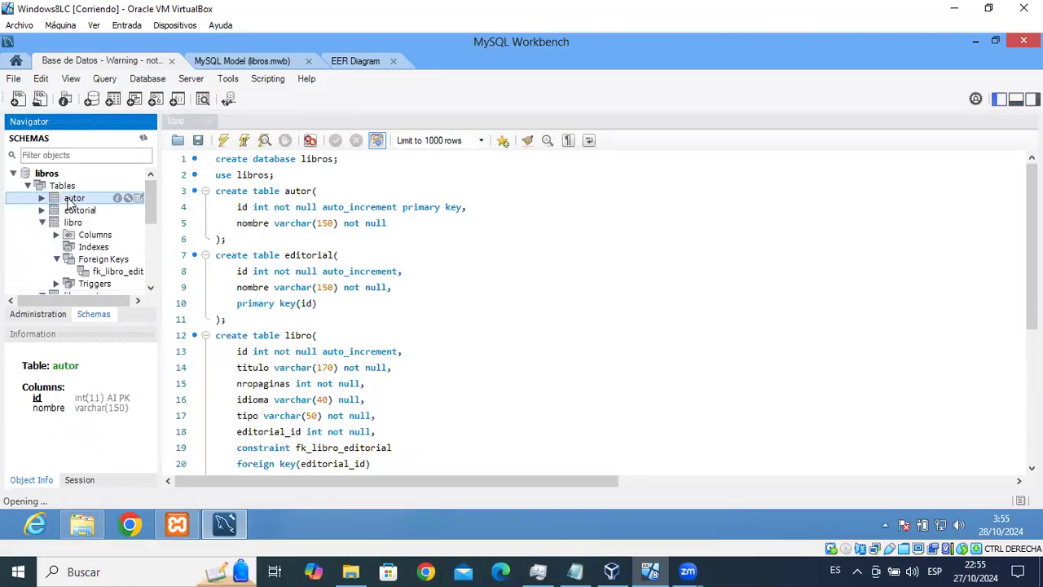
{"action": "right_click", "coordinate": [72, 203]}
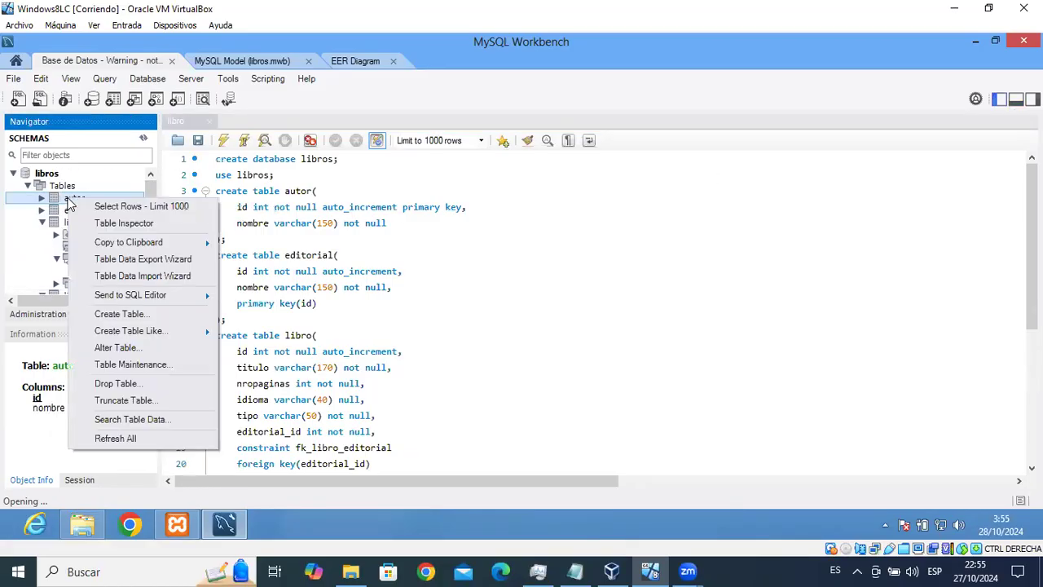
{"action": "left_click", "coordinate": [127, 209]}
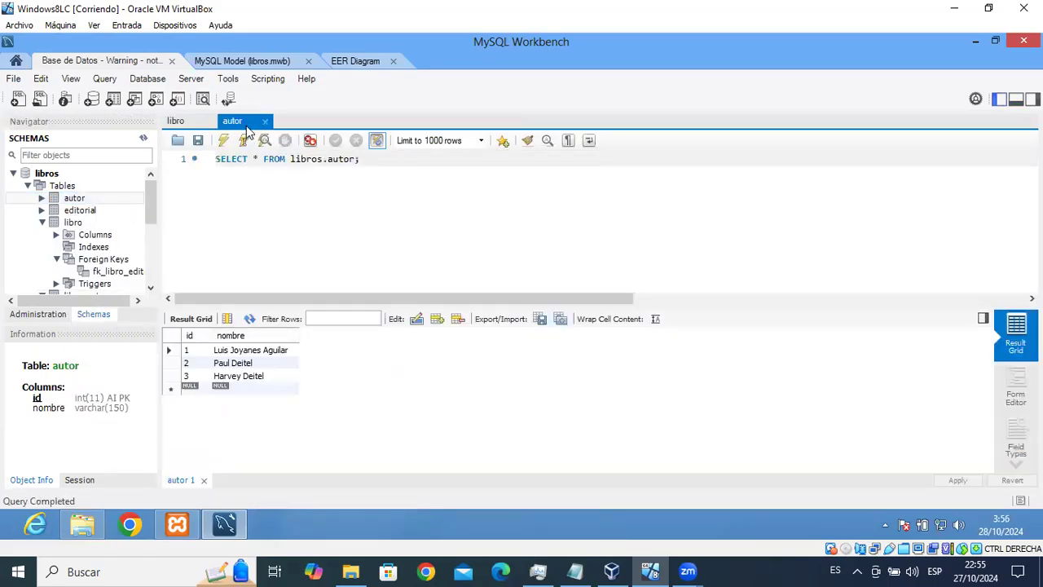
Show the autor table and libros schema context menus, then dismiss them without changes.
{"action": "right_click", "coordinate": [72, 201]}
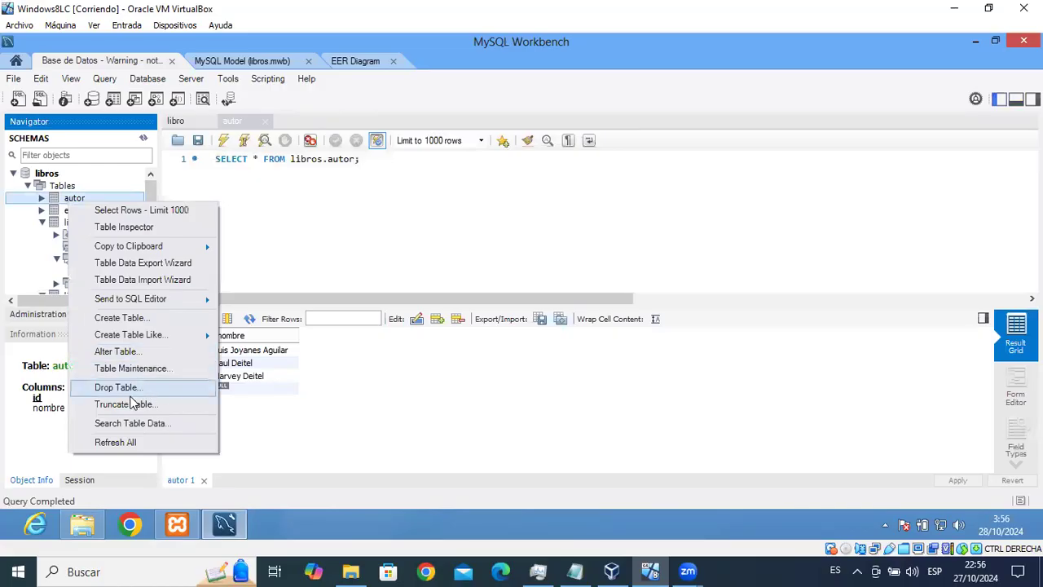
{"action": "left_click", "coordinate": [46, 174]}
{"action": "right_click", "coordinate": [47, 174]}
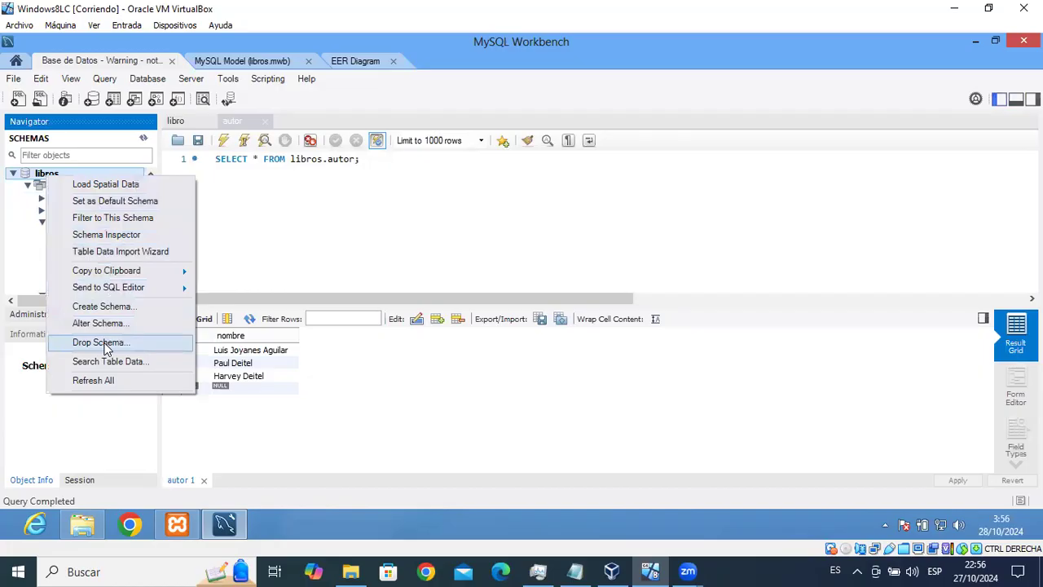
{"action": "left_click", "coordinate": [220, 226]}
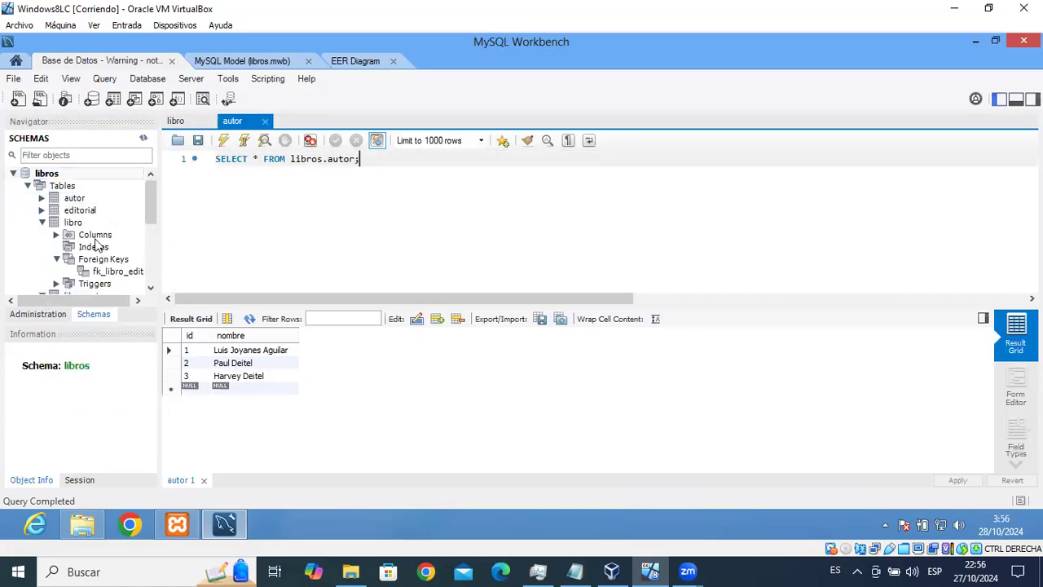
Launch phpMyAdmin via XAMPP's MySQL Admin button, minimizing Workbench and the XAMPP panel.
{"action": "left_click", "coordinate": [976, 40]}
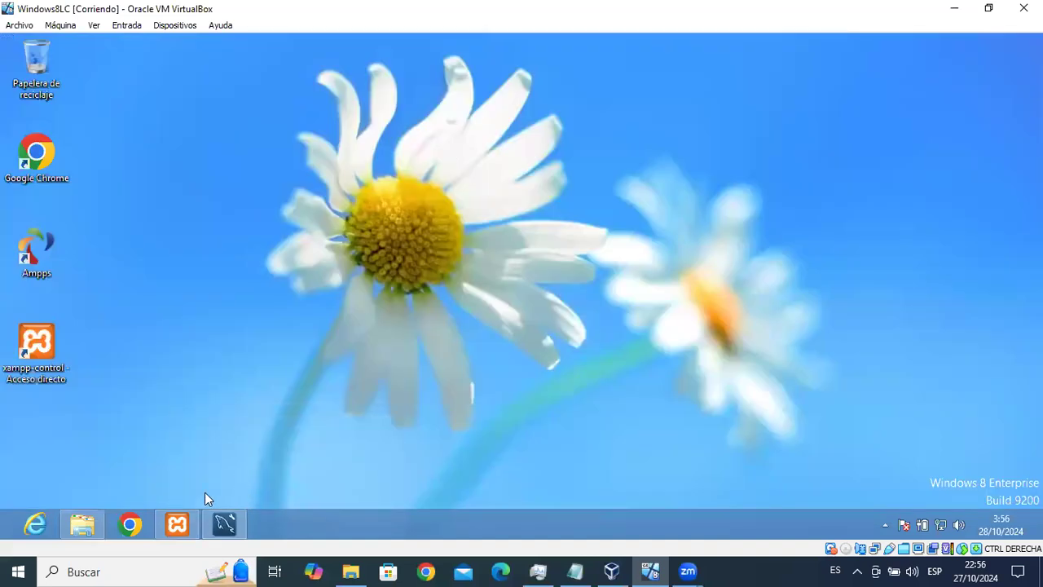
{"action": "left_click", "coordinate": [178, 524]}
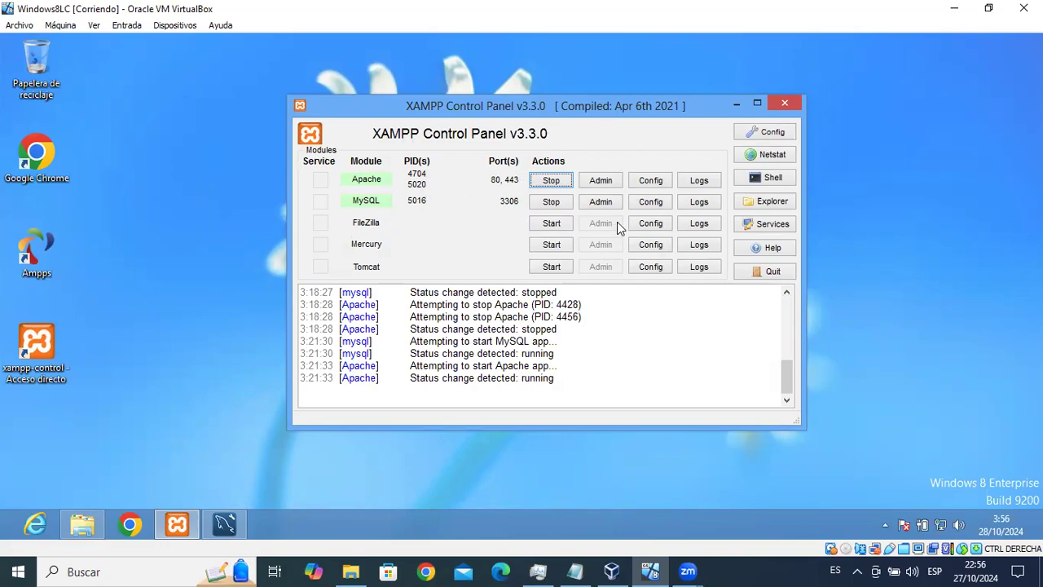
{"action": "left_click", "coordinate": [603, 203]}
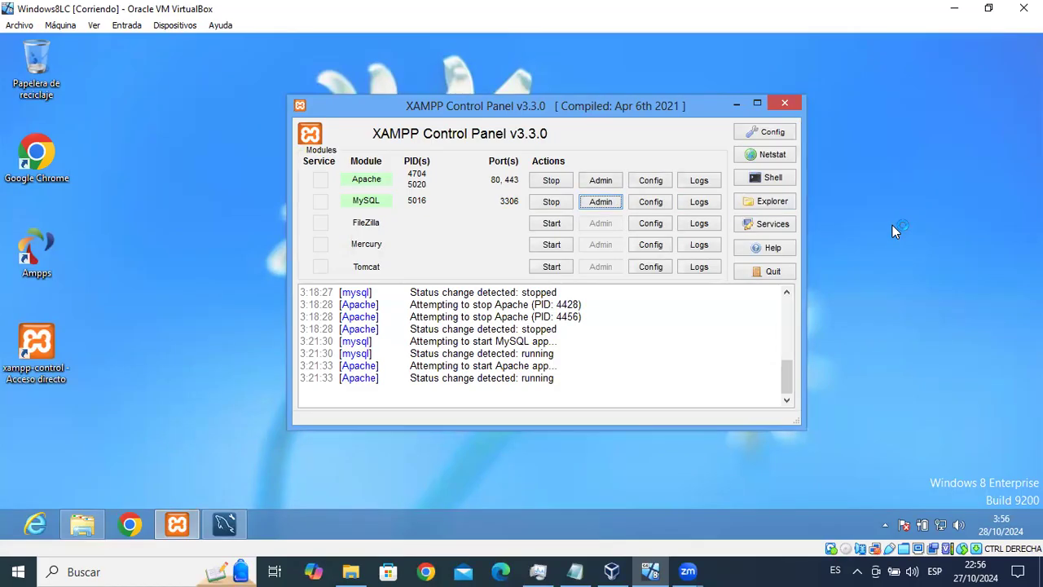
{"action": "left_click", "coordinate": [225, 524]}
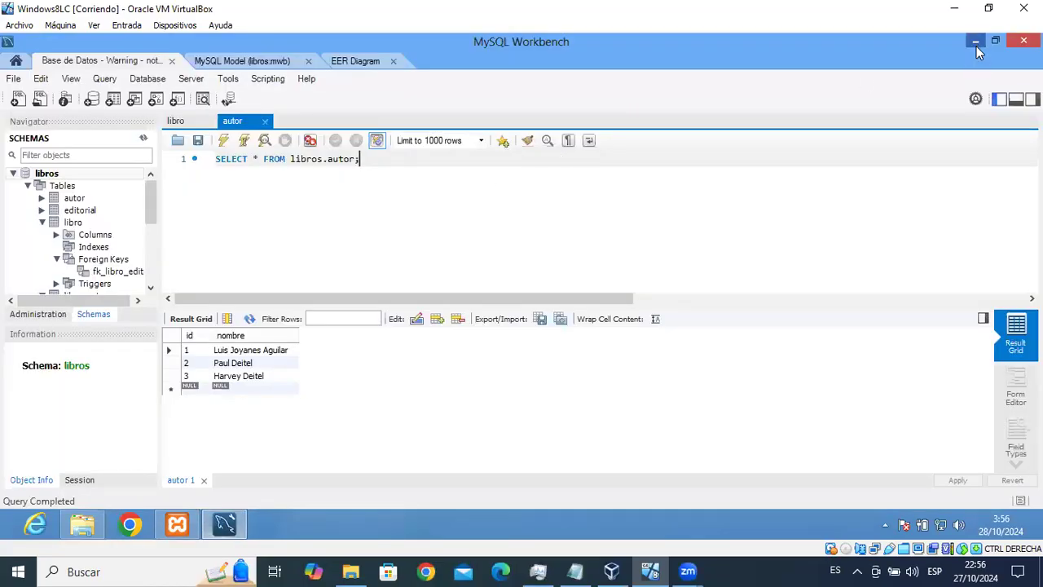
{"action": "left_click", "coordinate": [977, 42]}
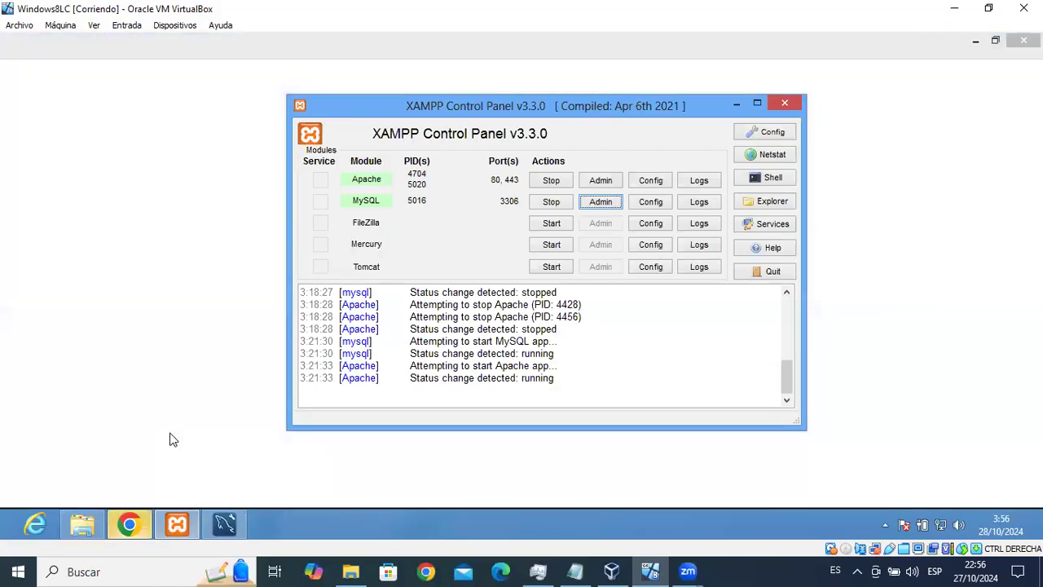
{"action": "left_click", "coordinate": [737, 104]}
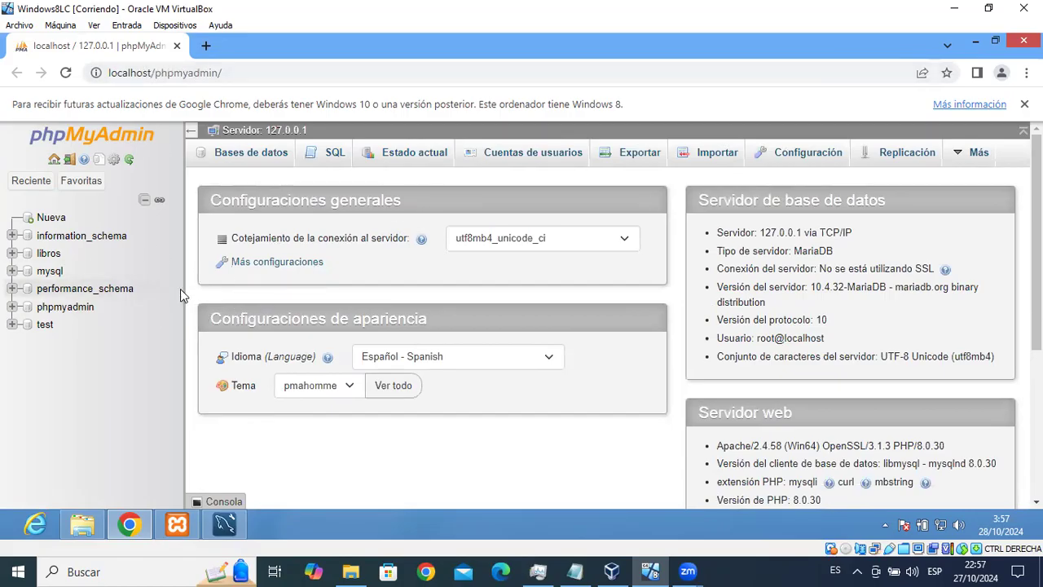
Review the phpMyAdmin home page server info, highlighting the MariaDB server type and root user.
{"action": "left_click", "coordinate": [49, 256]}
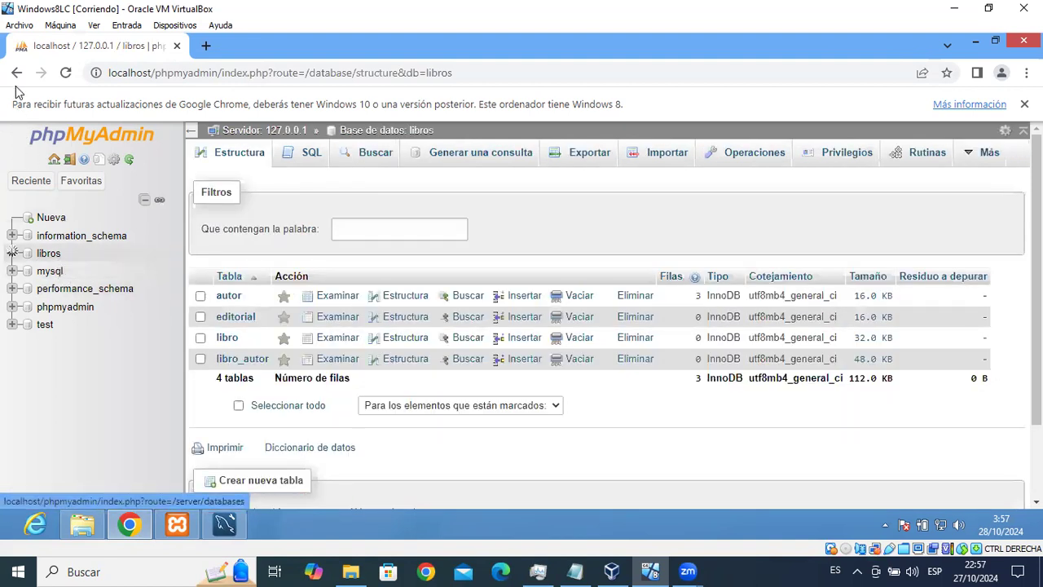
{"action": "left_click", "coordinate": [16, 73]}
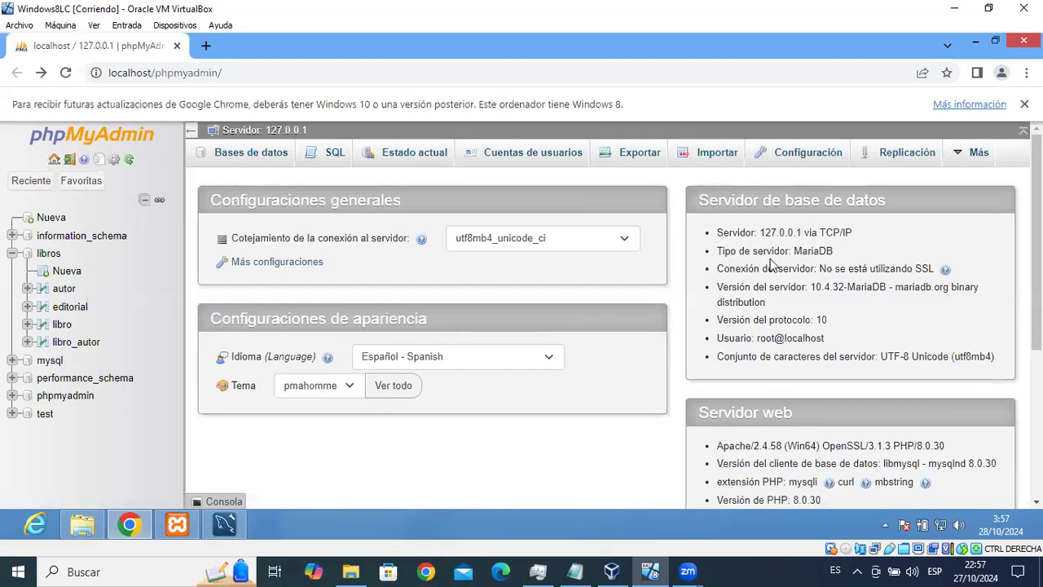
{"action": "double_click", "coordinate": [817, 251]}
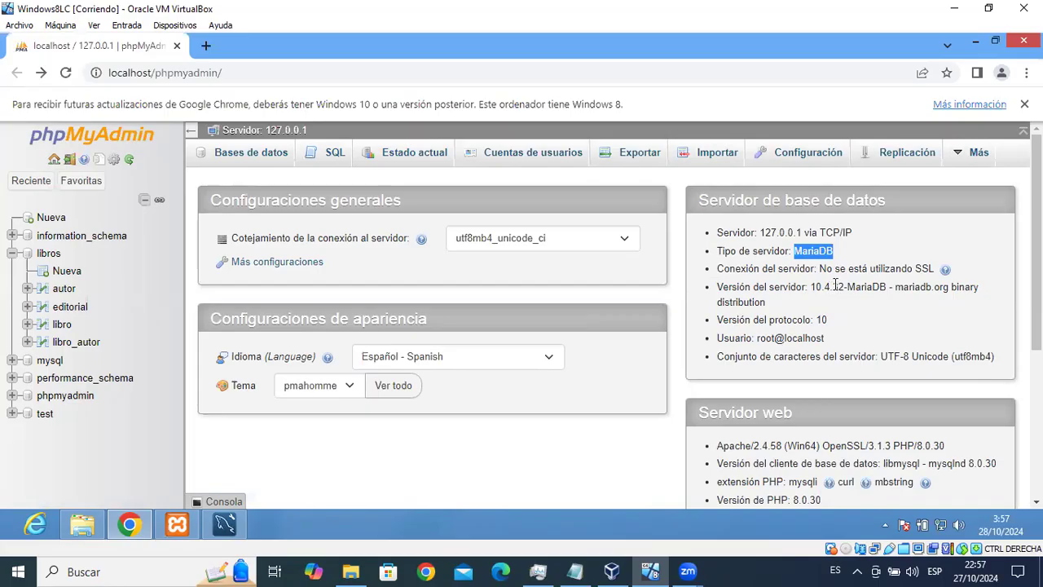
{"action": "double_click", "coordinate": [765, 338]}
{"action": "scroll", "coordinate": [970, 346], "scroll_direction": "down", "scroll_amount": 3}
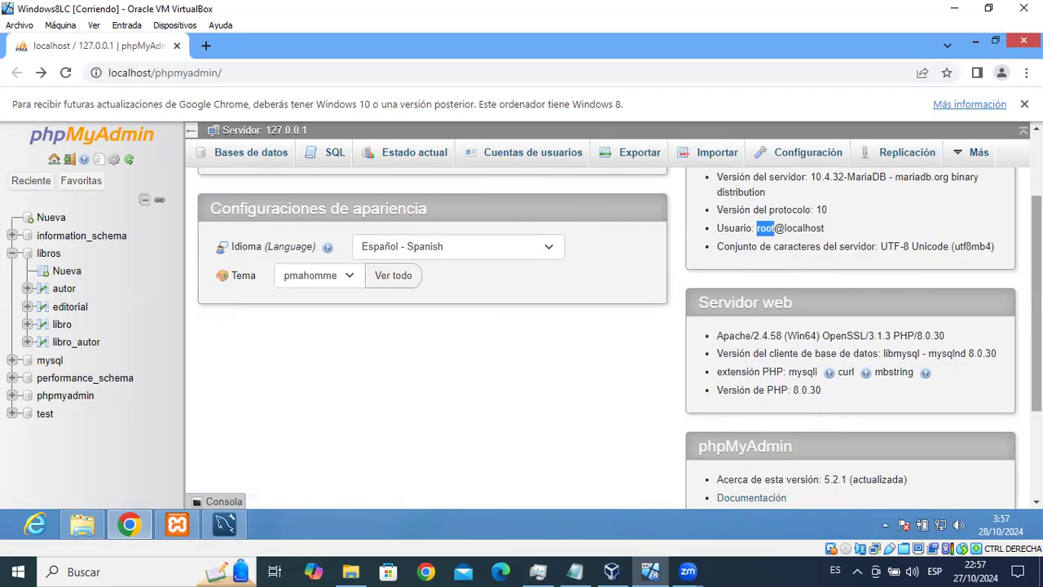
{"action": "scroll", "coordinate": [892, 428], "scroll_direction": "down", "scroll_amount": 3}
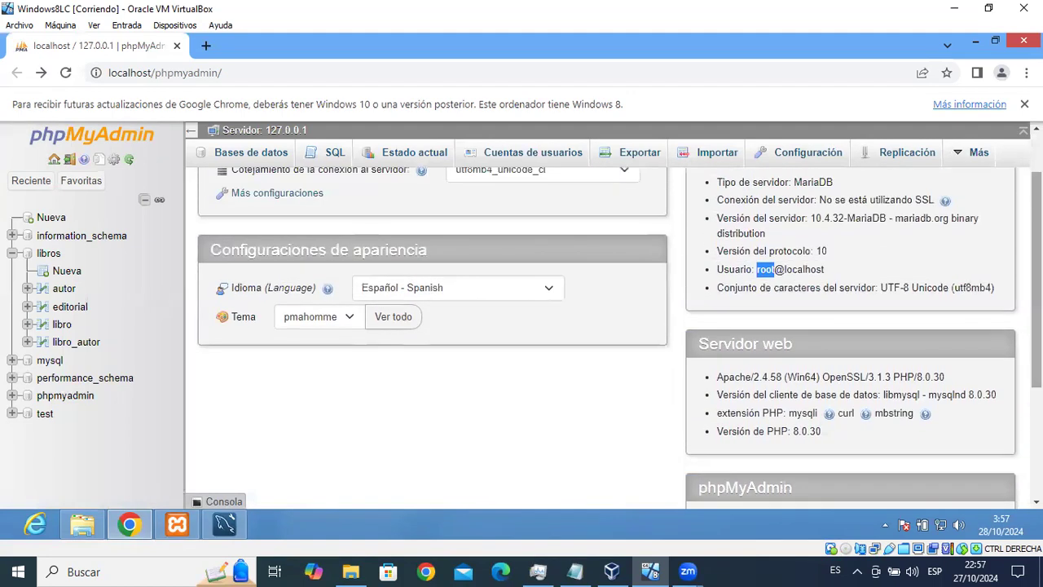
{"action": "scroll", "coordinate": [370, 193], "scroll_direction": "up", "scroll_amount": 2}
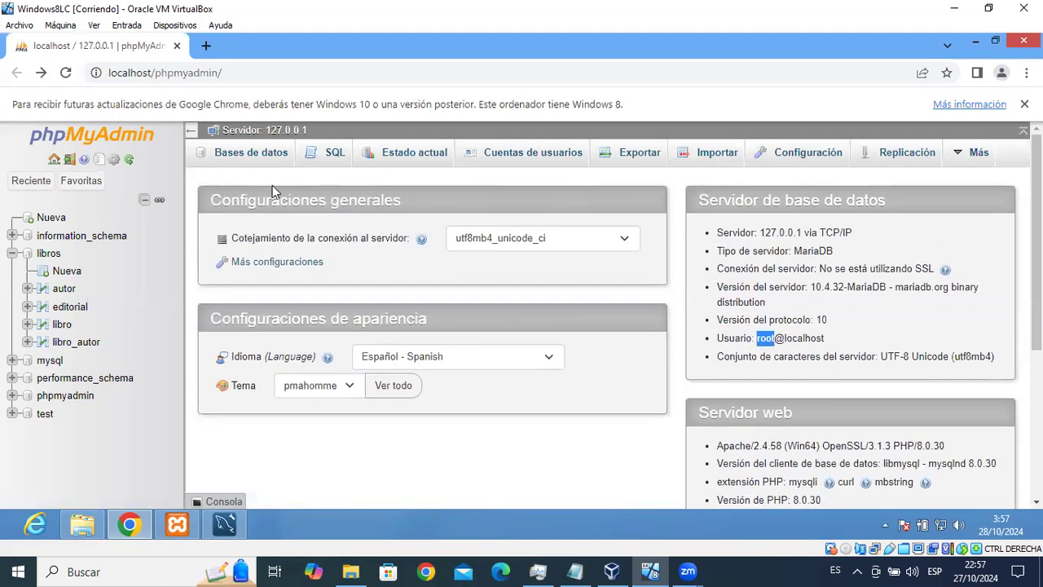
Show the Bases de datos list and open the libros database's table overview.
{"action": "left_click", "coordinate": [254, 158]}
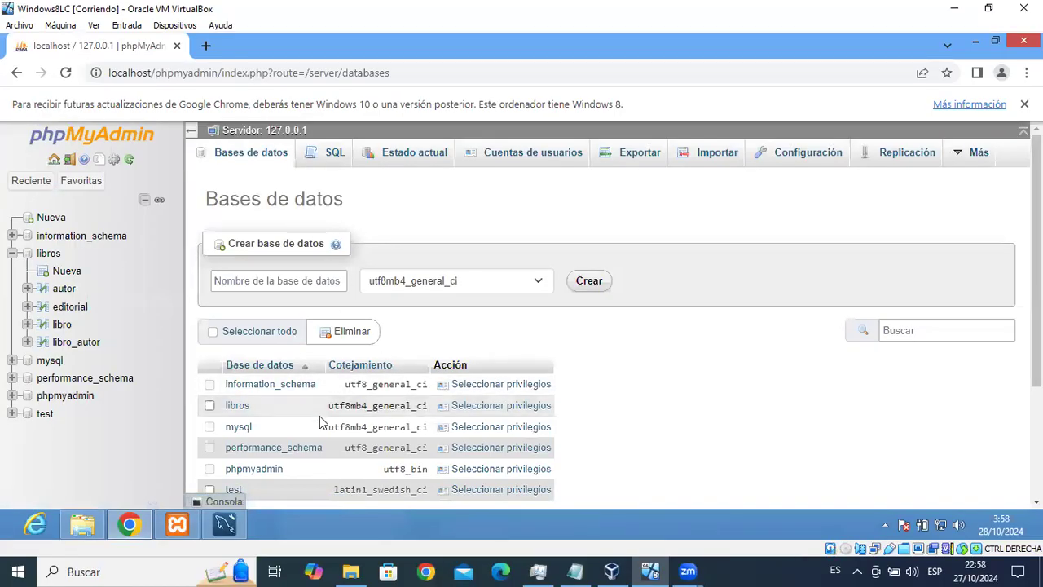
{"action": "left_click", "coordinate": [13, 254]}
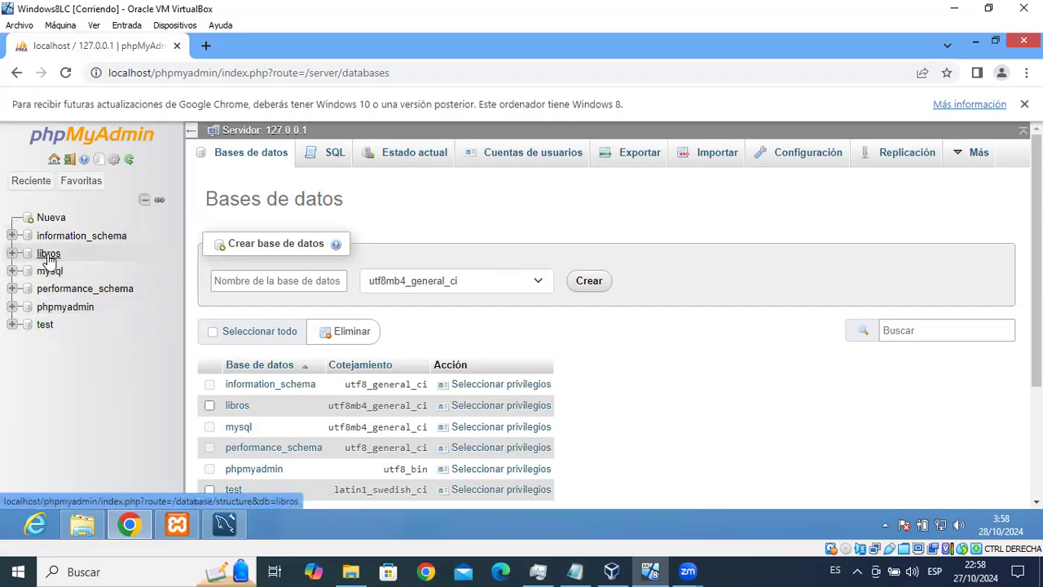
{"action": "left_click", "coordinate": [48, 254]}
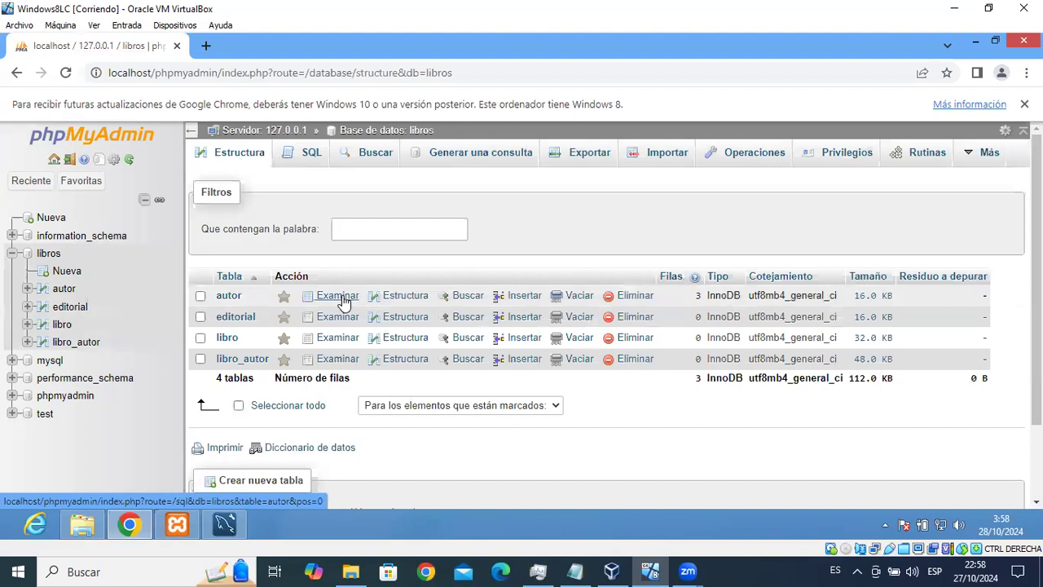
View the autor table's structure, then browse its three rows with ids 1–3.
{"action": "left_click", "coordinate": [398, 297]}
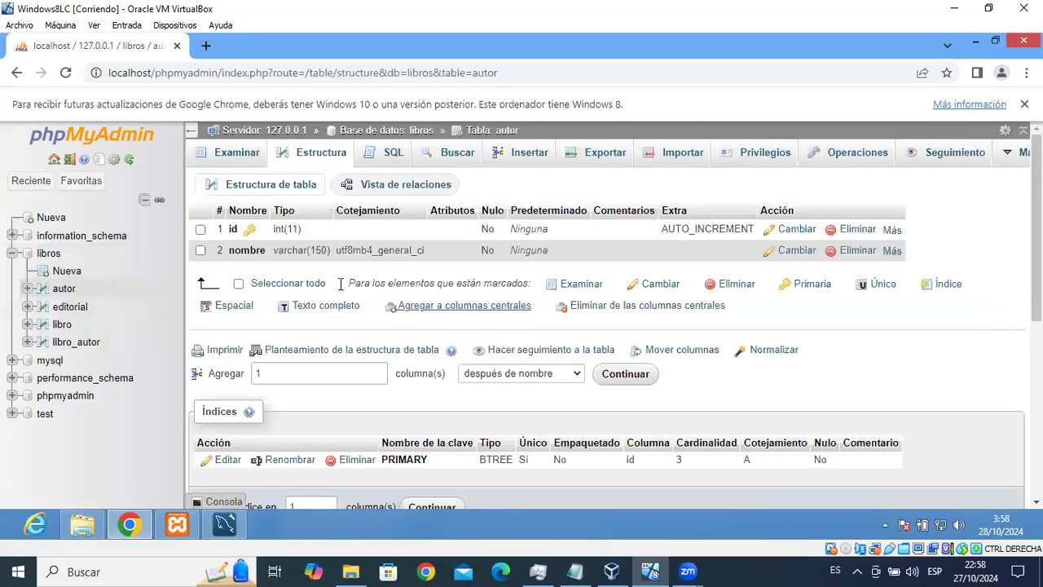
{"action": "left_click", "coordinate": [247, 157]}
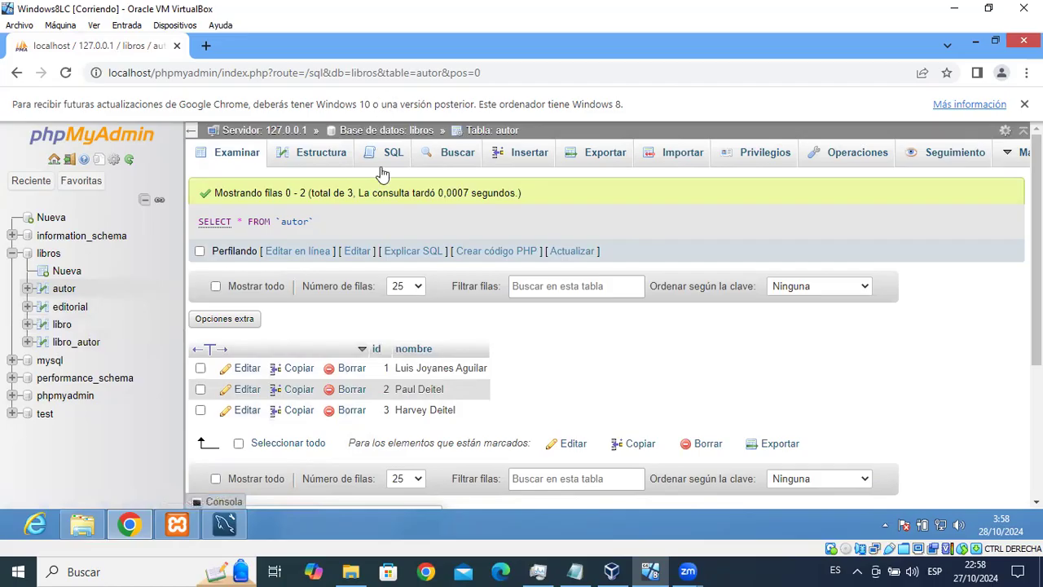
Insert a fourth autor row with the author's full name, browse autor again, and return to Workbench.
{"action": "left_click", "coordinate": [529, 155]}
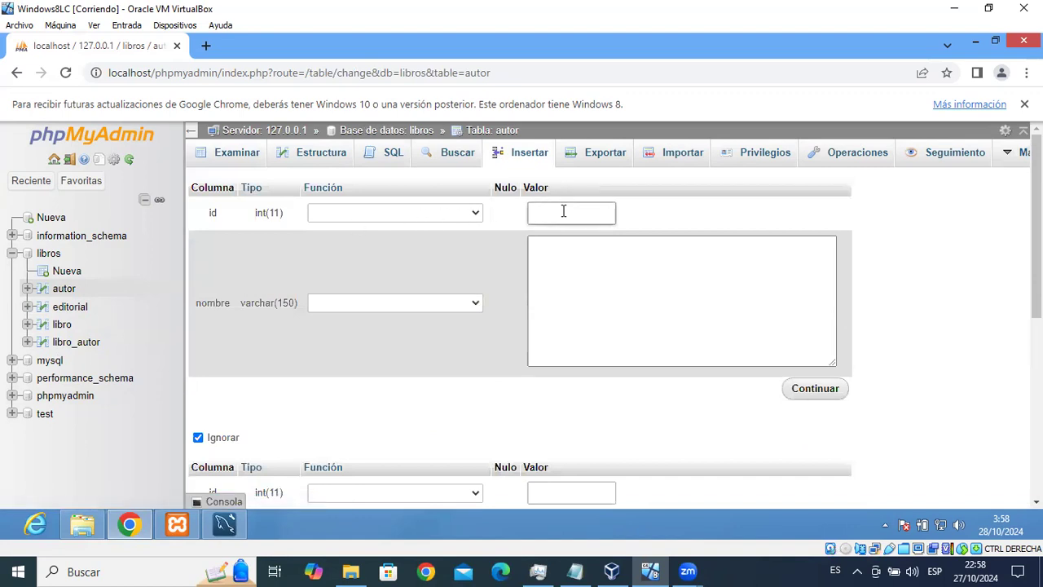
{"action": "left_click", "coordinate": [576, 261]}
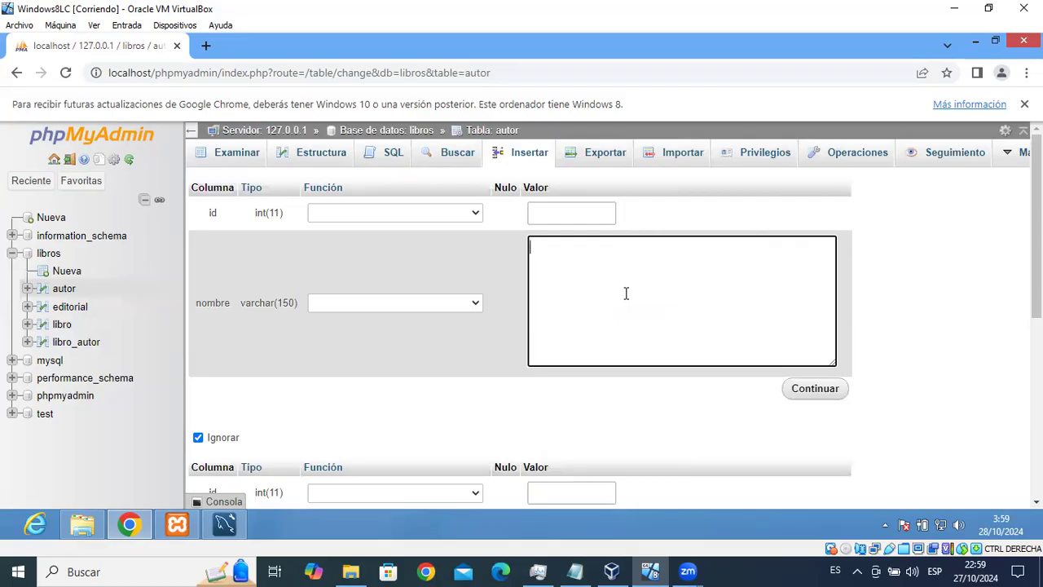
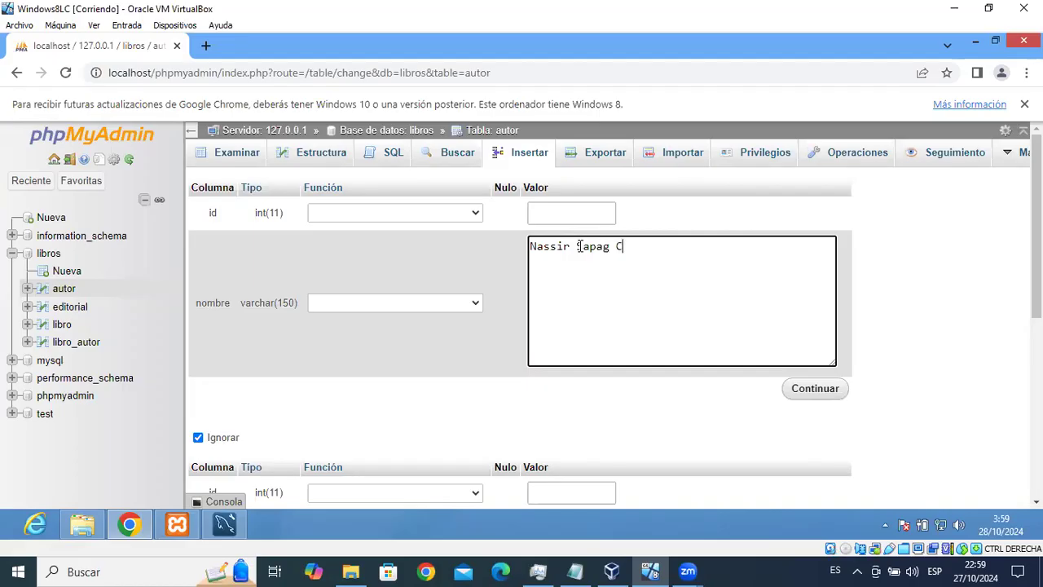
{"action": "left_click", "coordinate": [822, 397]}
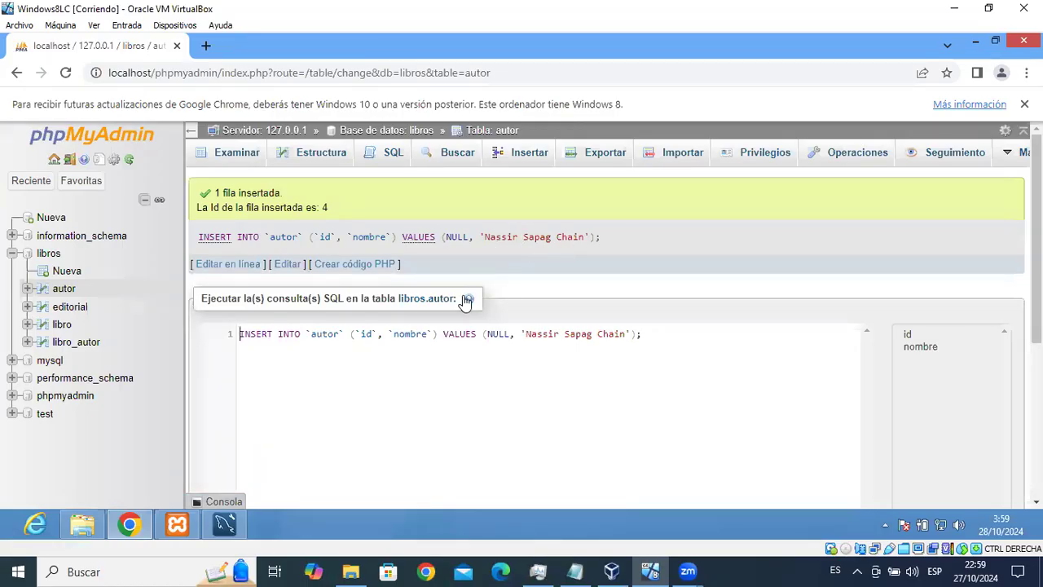
{"action": "left_click", "coordinate": [64, 291]}
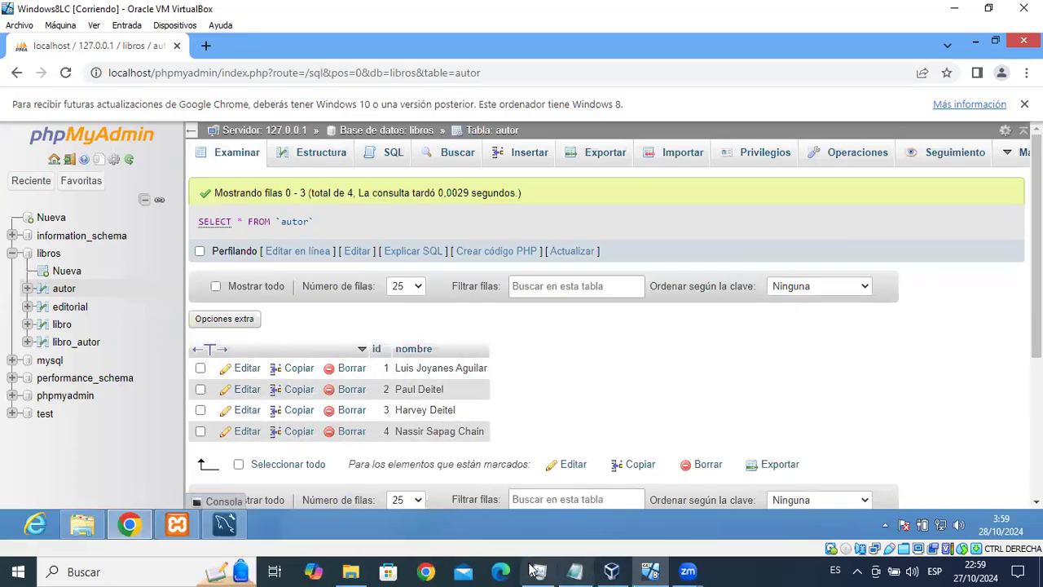
{"action": "left_click", "coordinate": [234, 516]}
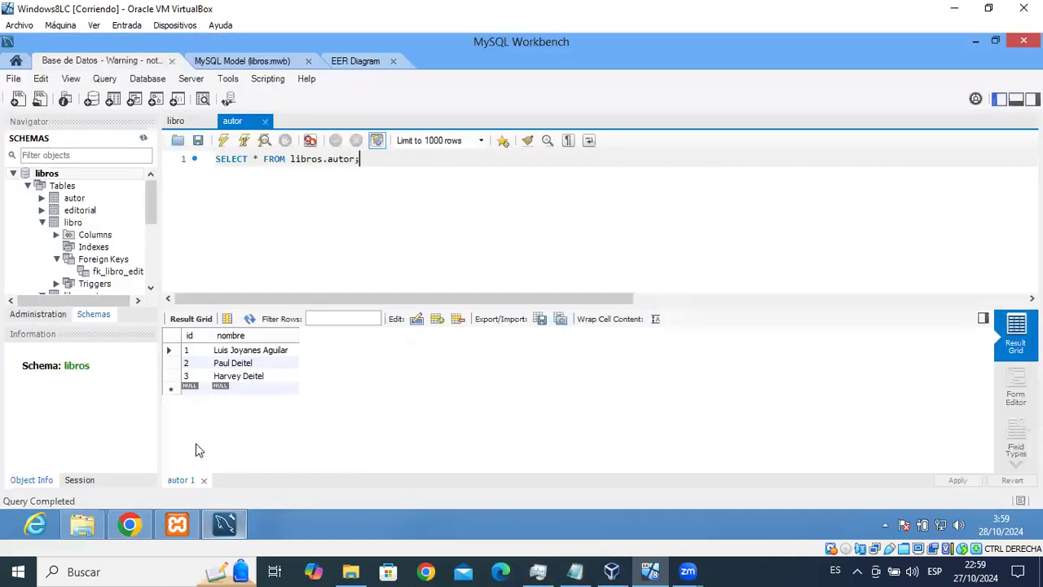
Replace the autor tab with scriptLibros.sql and execute its final select * from autor statement.
{"action": "left_click", "coordinate": [264, 121]}
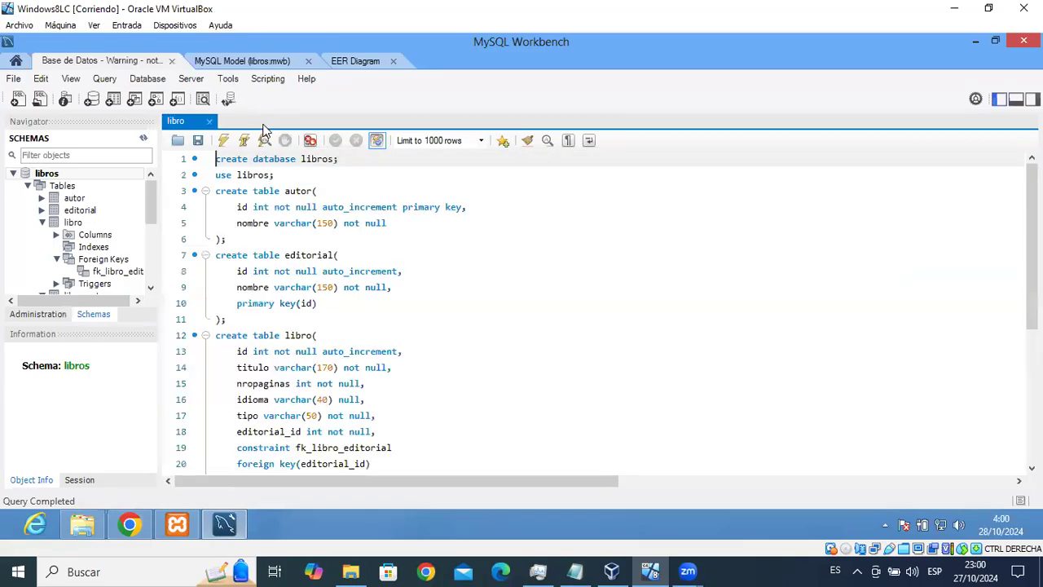
{"action": "left_click", "coordinate": [18, 99]}
{"action": "left_click", "coordinate": [180, 145]}
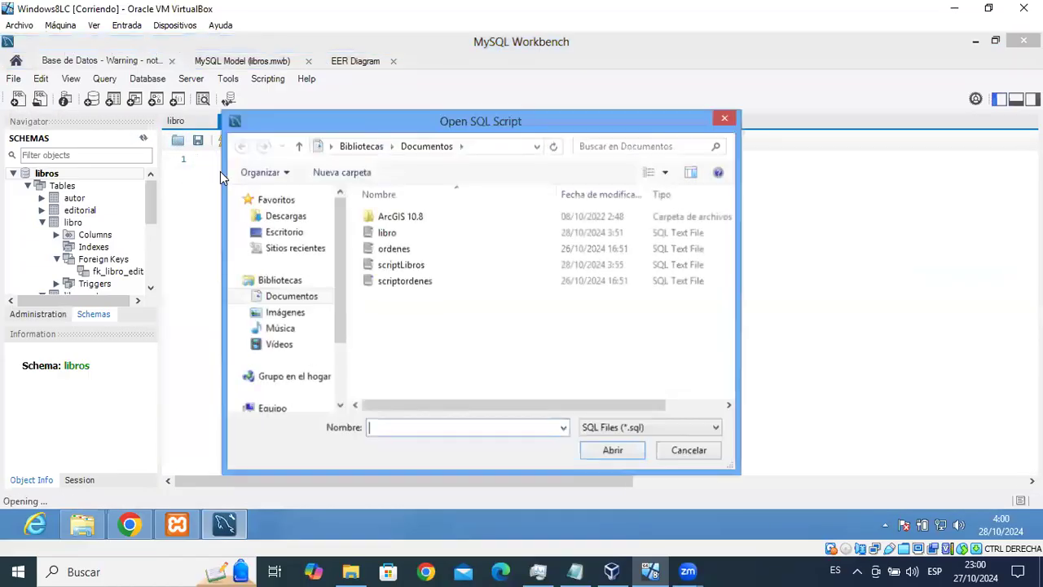
{"action": "left_click", "coordinate": [416, 267]}
{"action": "left_click", "coordinate": [613, 450]}
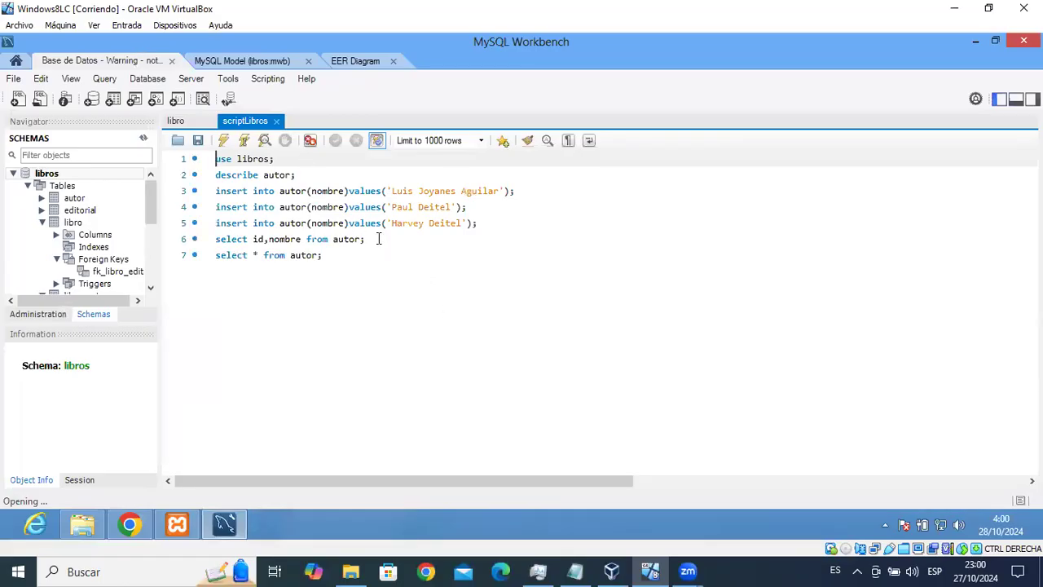
{"action": "left_click", "coordinate": [345, 253]}
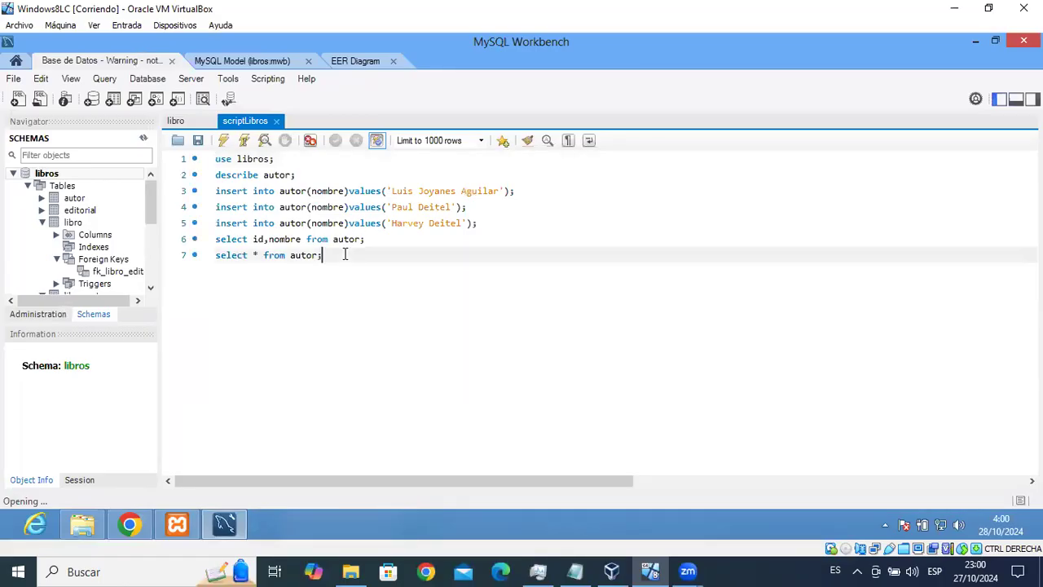
{"action": "left_click", "coordinate": [245, 141]}
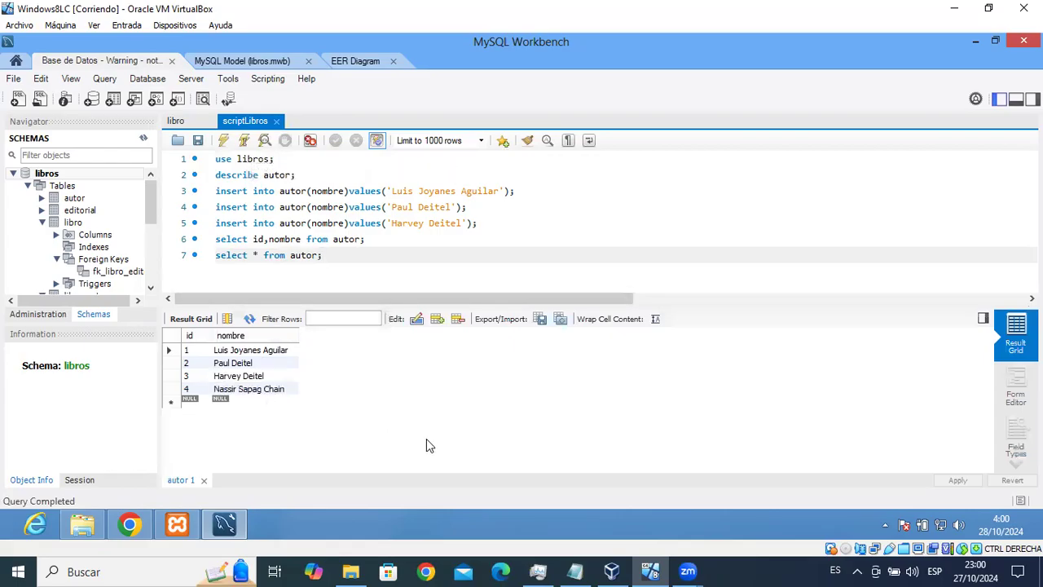